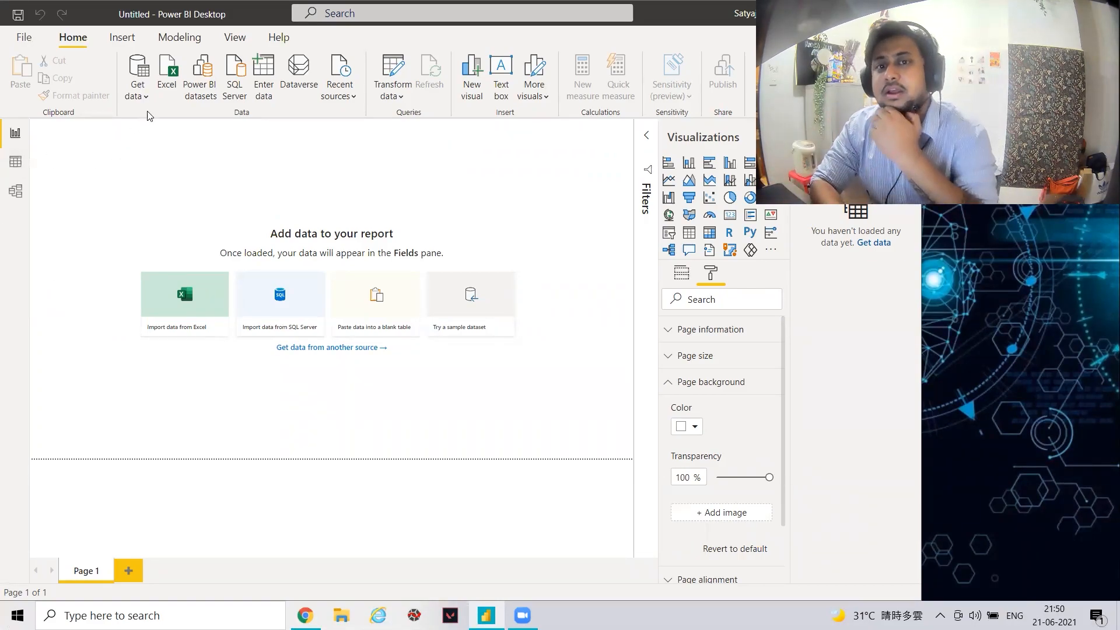
Step: Import Telco-Churn-Analysis.csv from the Power BI - Session folder, showing all file types, and open its data for transformation
click(163, 87)
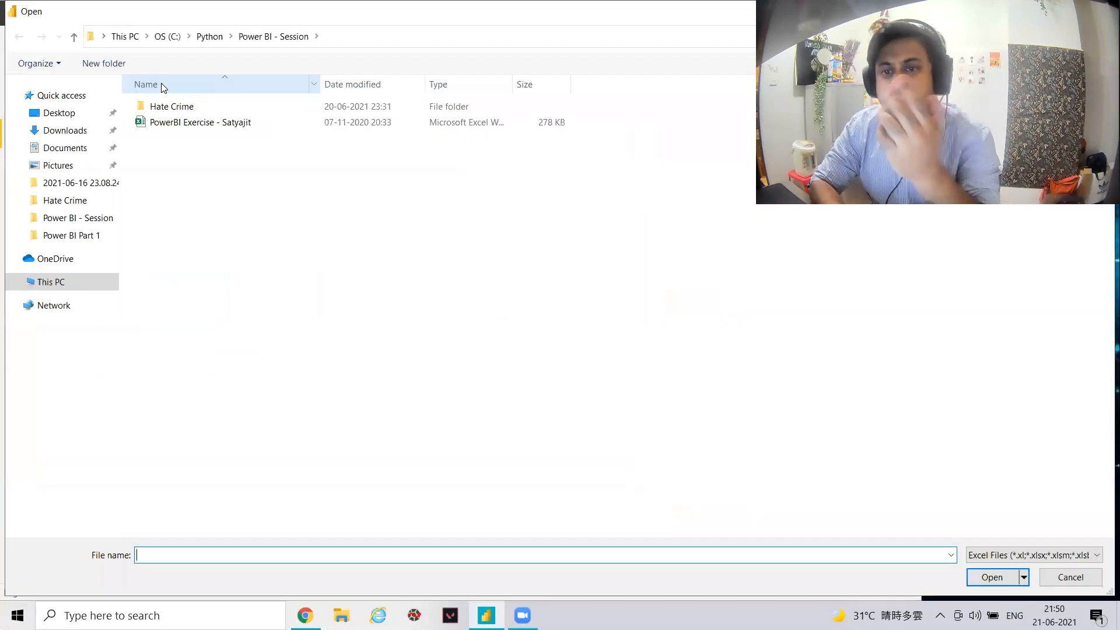
click(1025, 556)
click(992, 581)
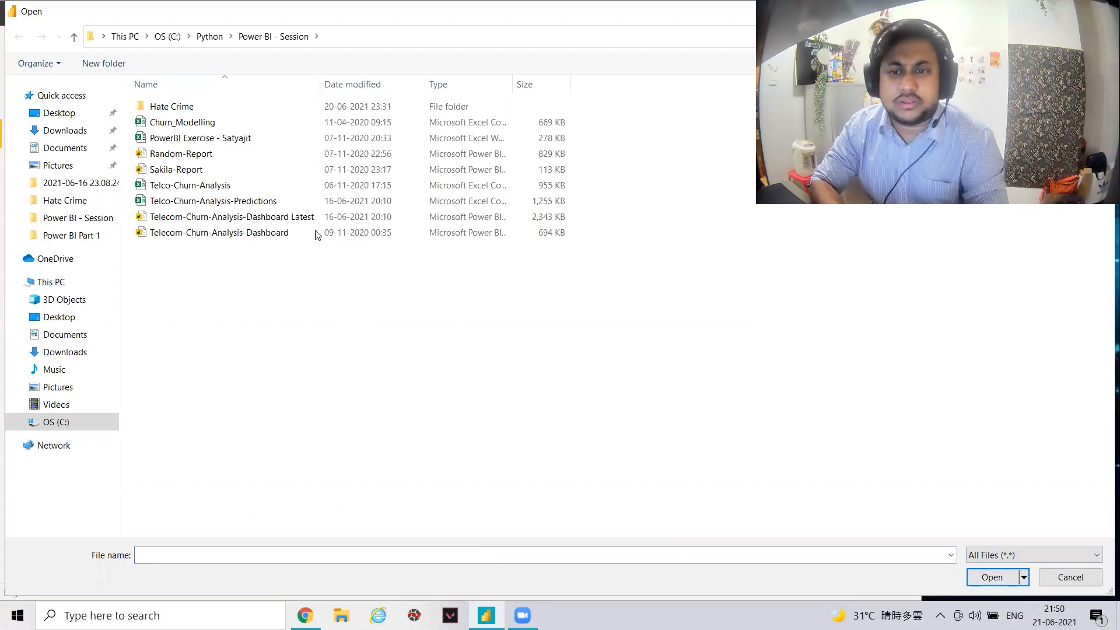
double_click(254, 185)
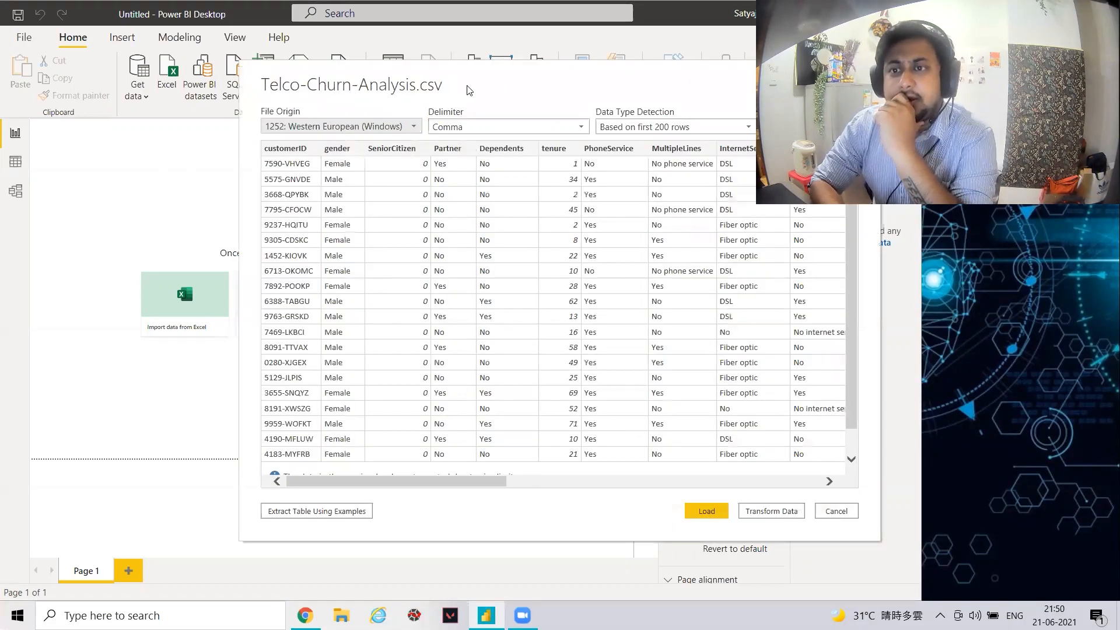
drag(473, 86, 298, 83)
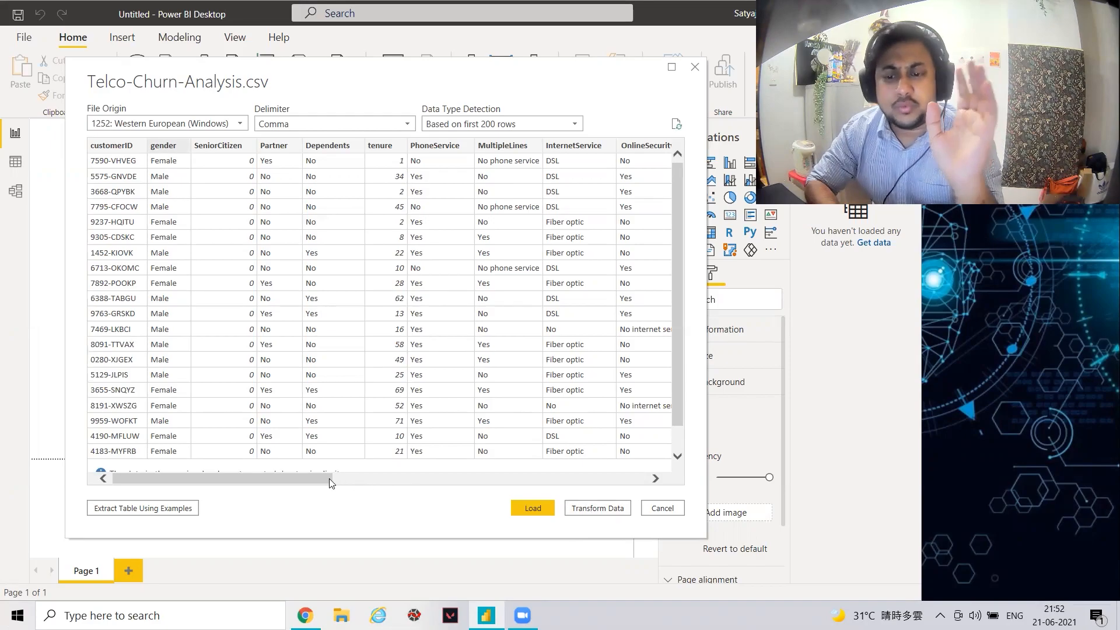
mouse_move(329, 479)
mouse_down()
mouse_move(610, 502)
mouse_move(319, 493)
mouse_up()
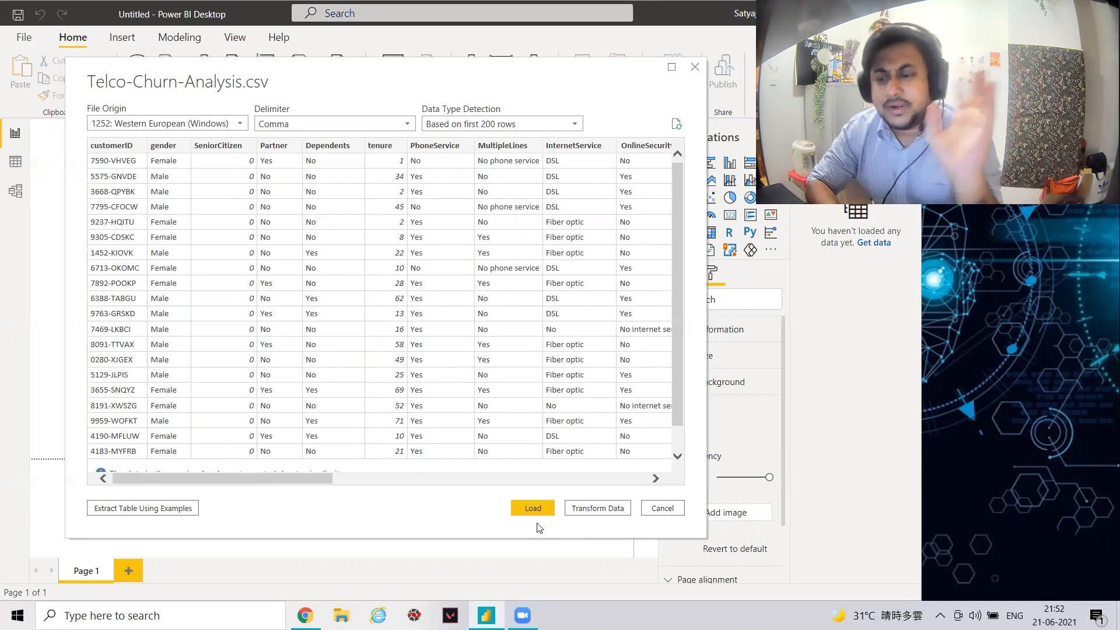
click(582, 512)
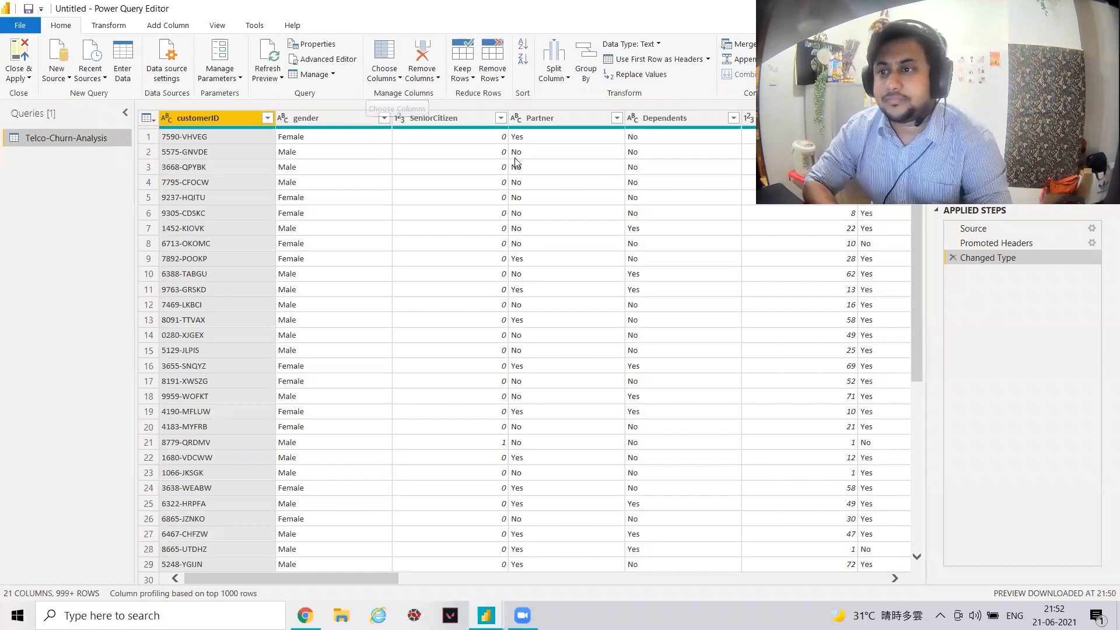
click(386, 78)
click(394, 108)
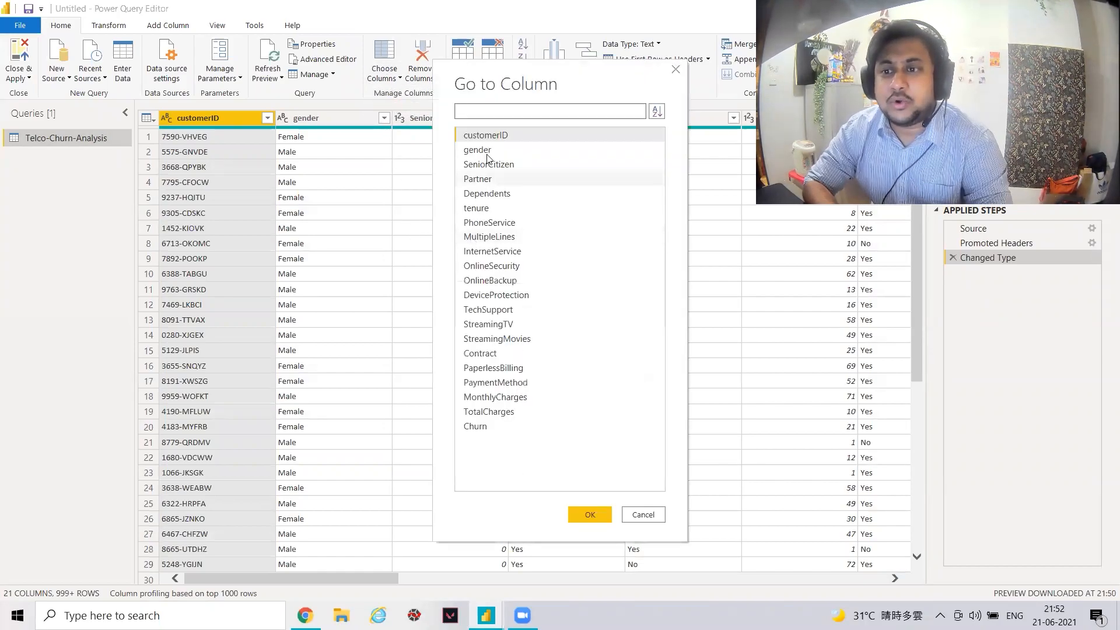
click(675, 69)
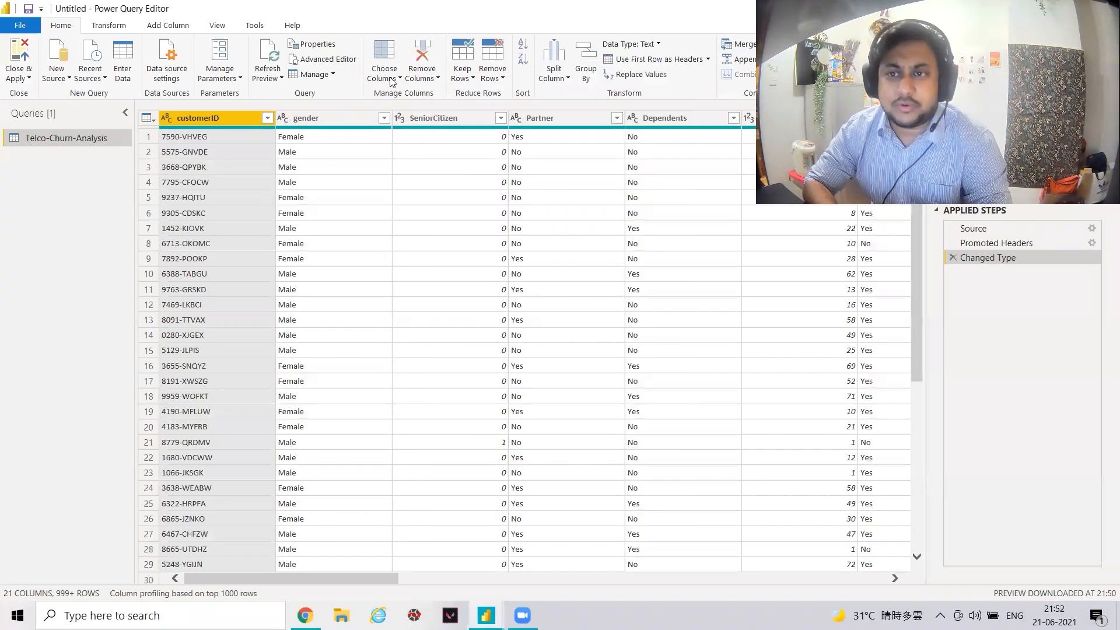
Step: Remove the customerID column from the query by choosing to keep all the other columns
click(390, 80)
click(399, 95)
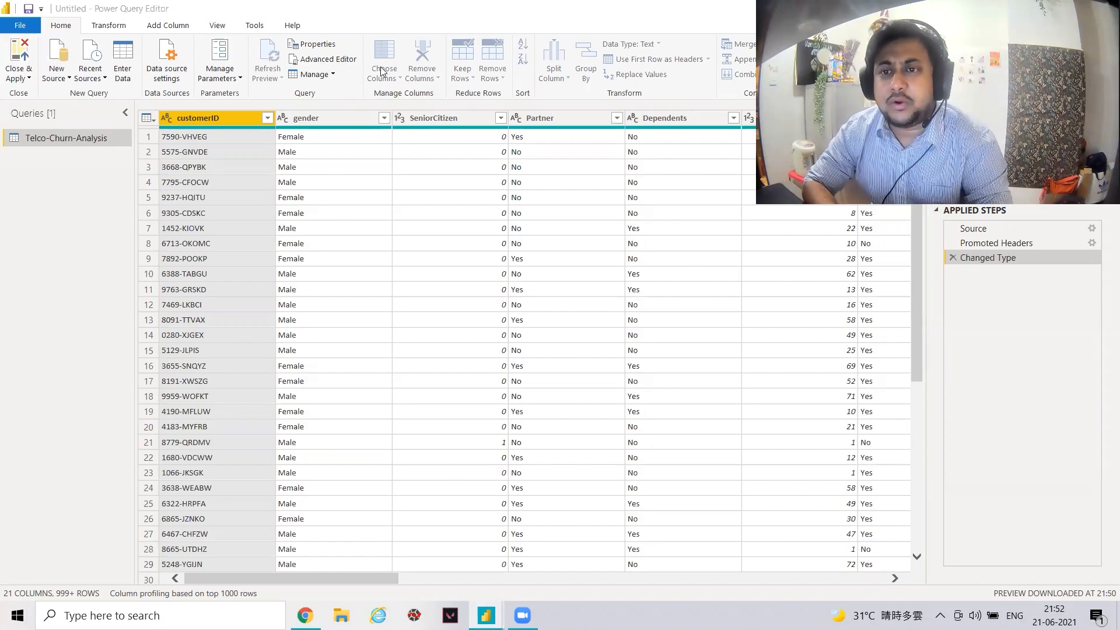
click(466, 185)
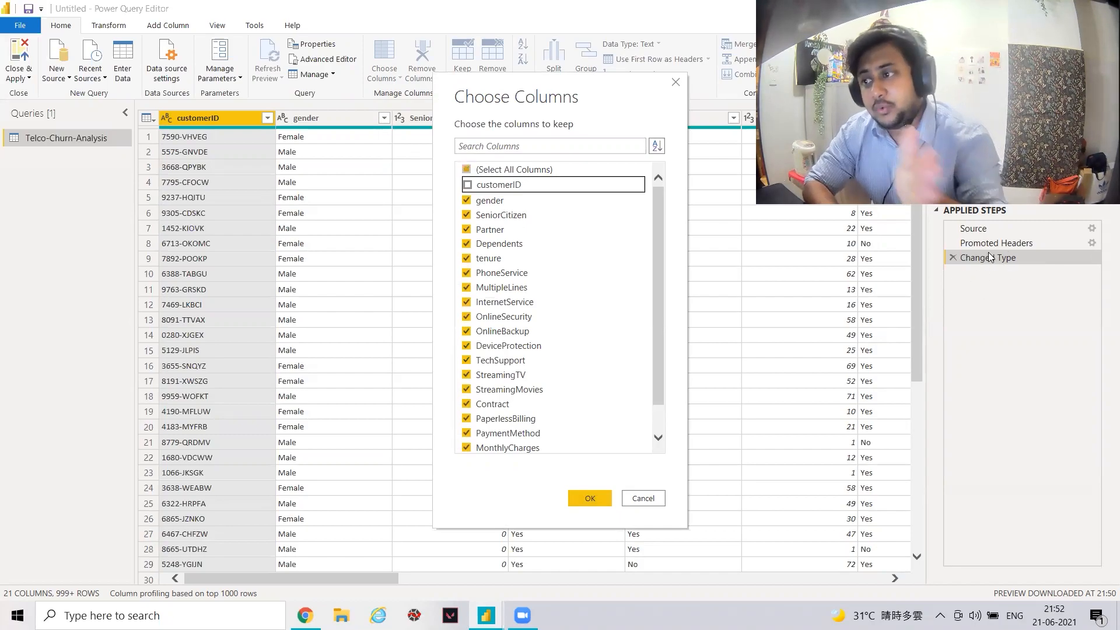
click(595, 497)
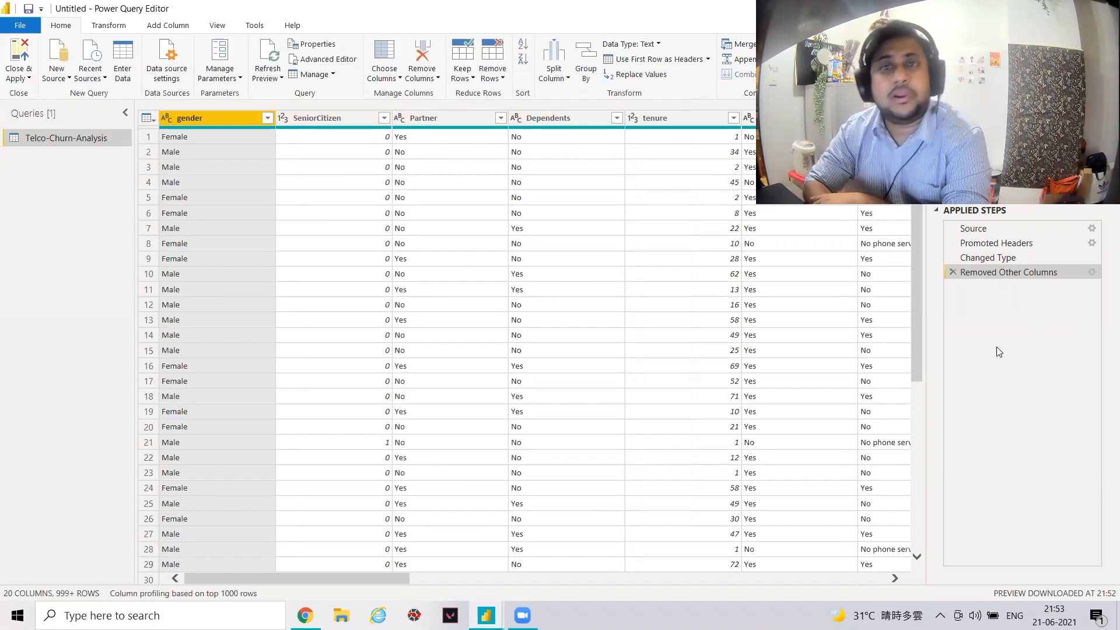
Step: Try to replace the value 0 with Young in the whole-number SeniorCitizen column
click(329, 119)
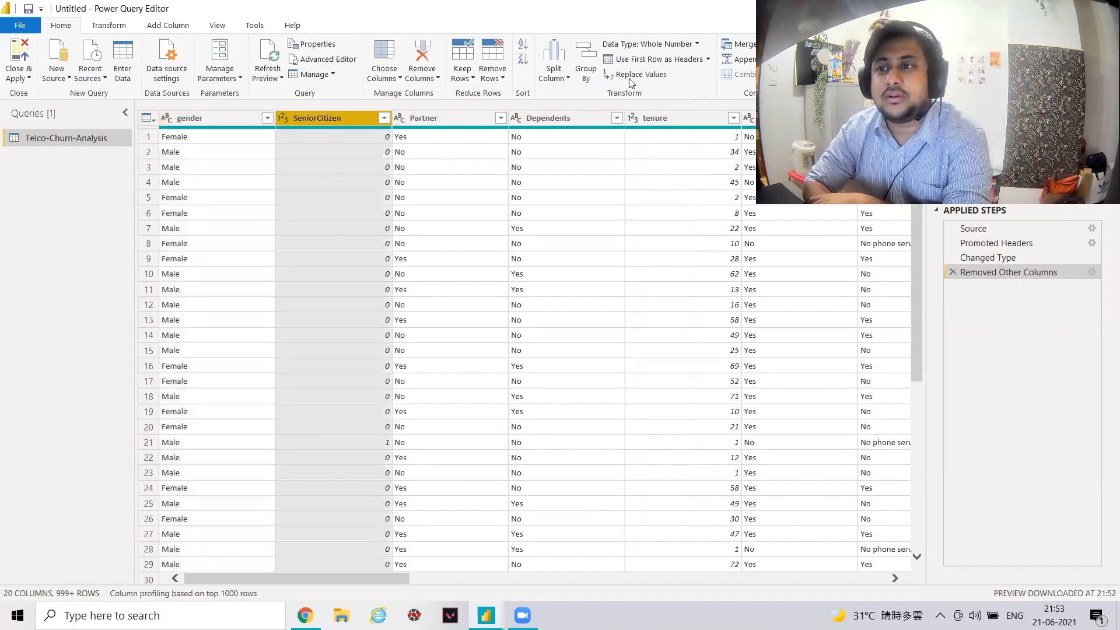
click(633, 75)
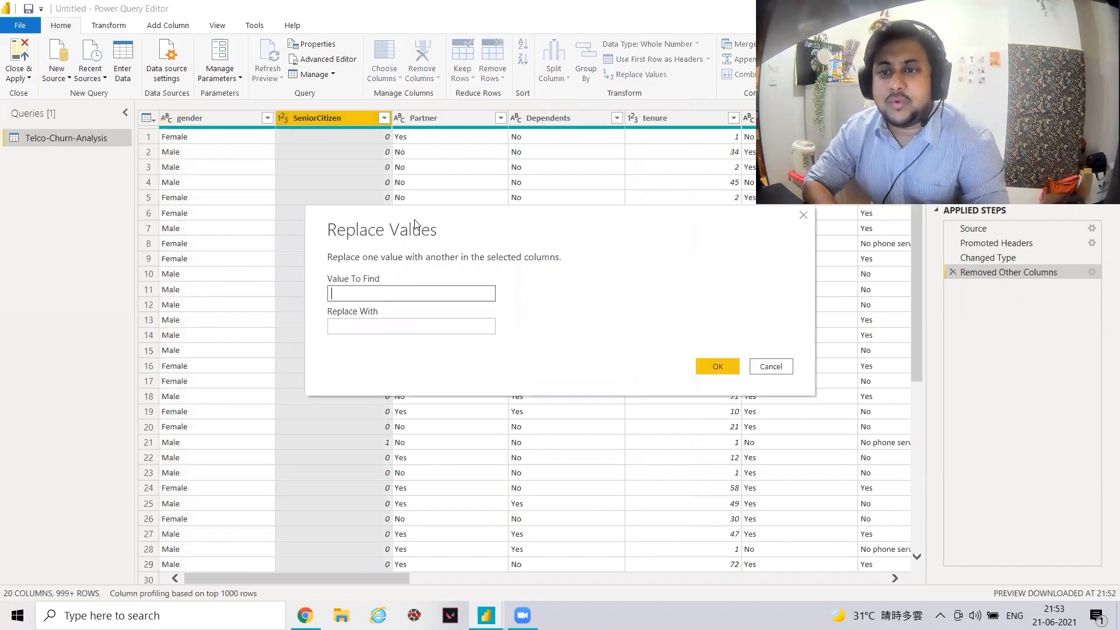
text(0)
key(Tab)
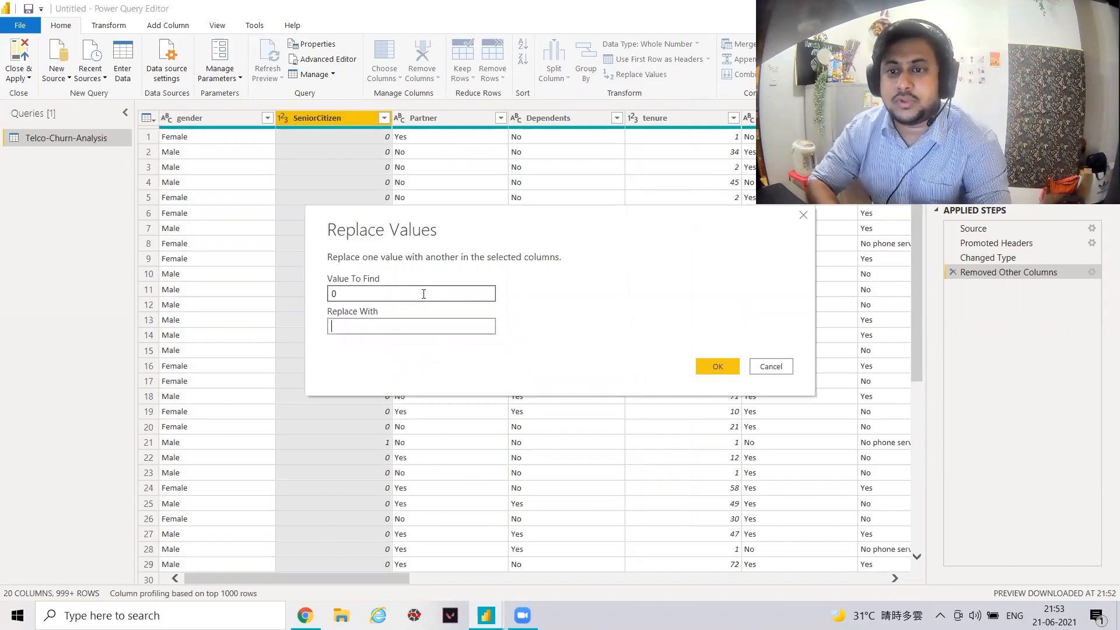
text(Youn)
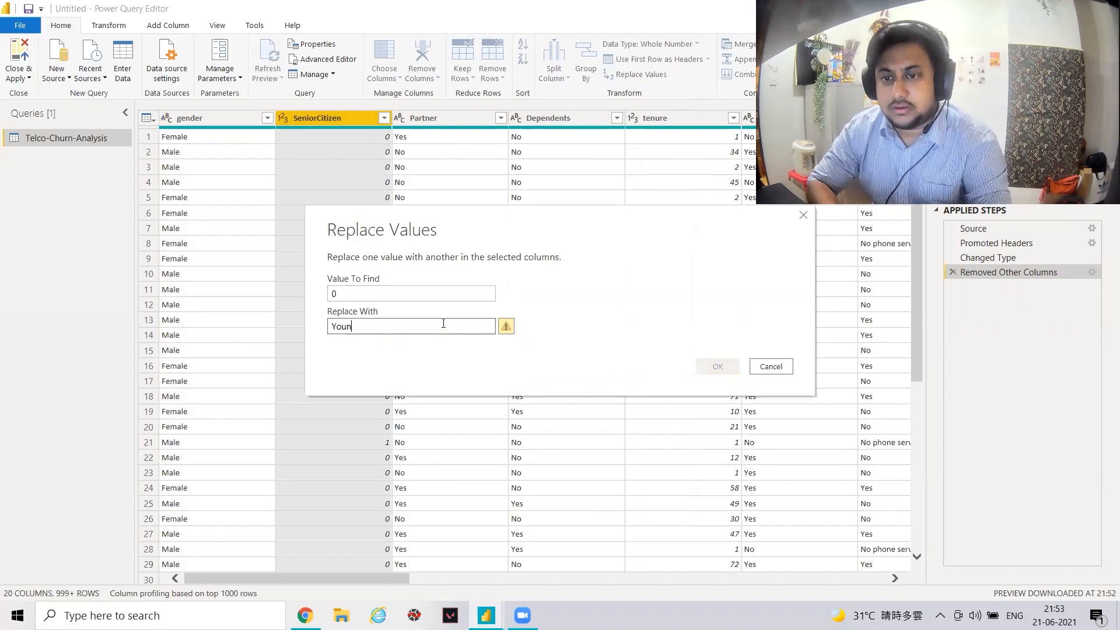
text(g)
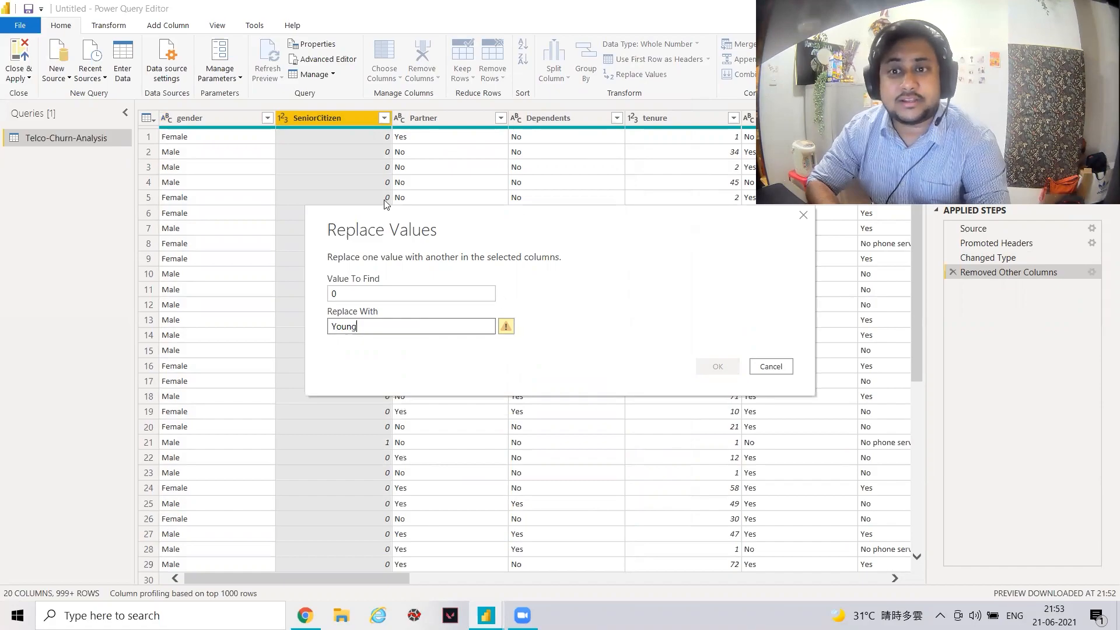
click(781, 372)
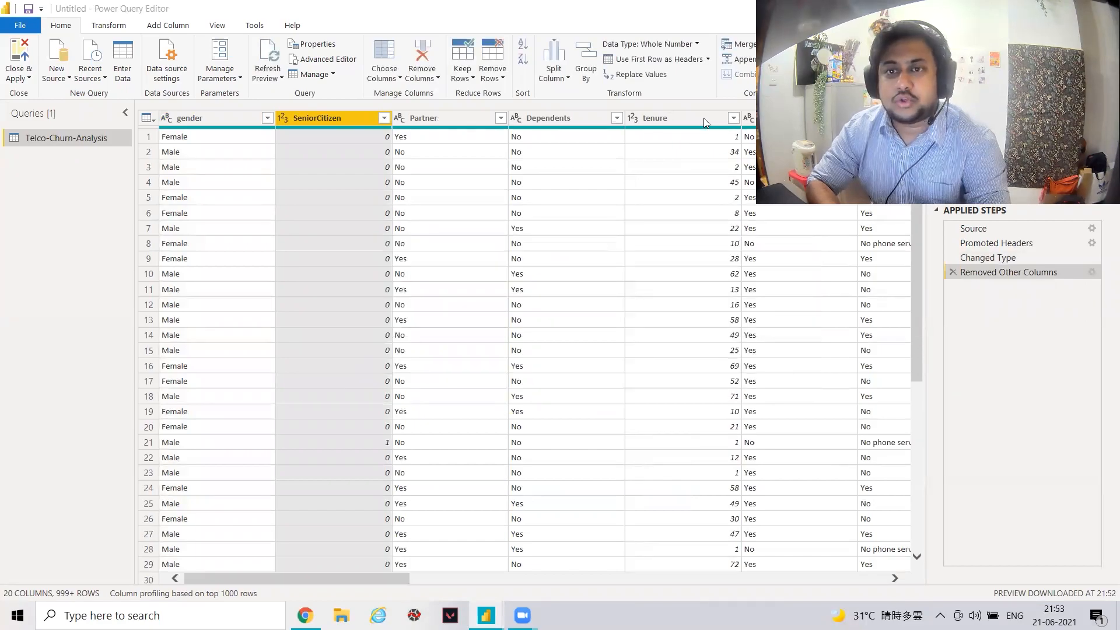
Step: Change the SeniorCitizen column's data type to Text and replace its value 0 with Young
click(283, 118)
click(284, 118)
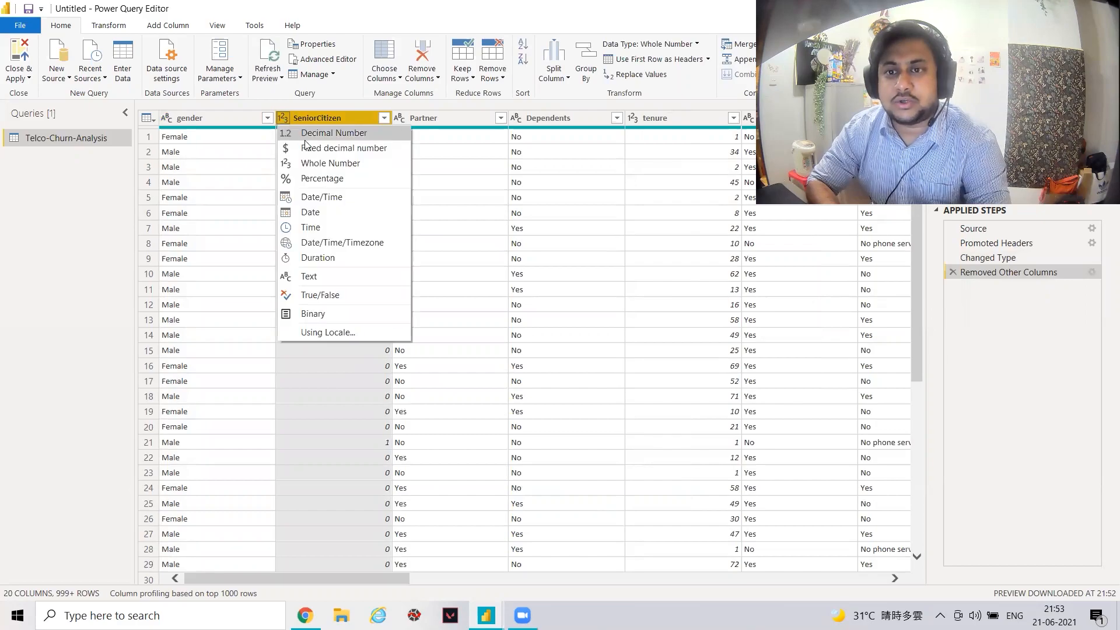
click(325, 279)
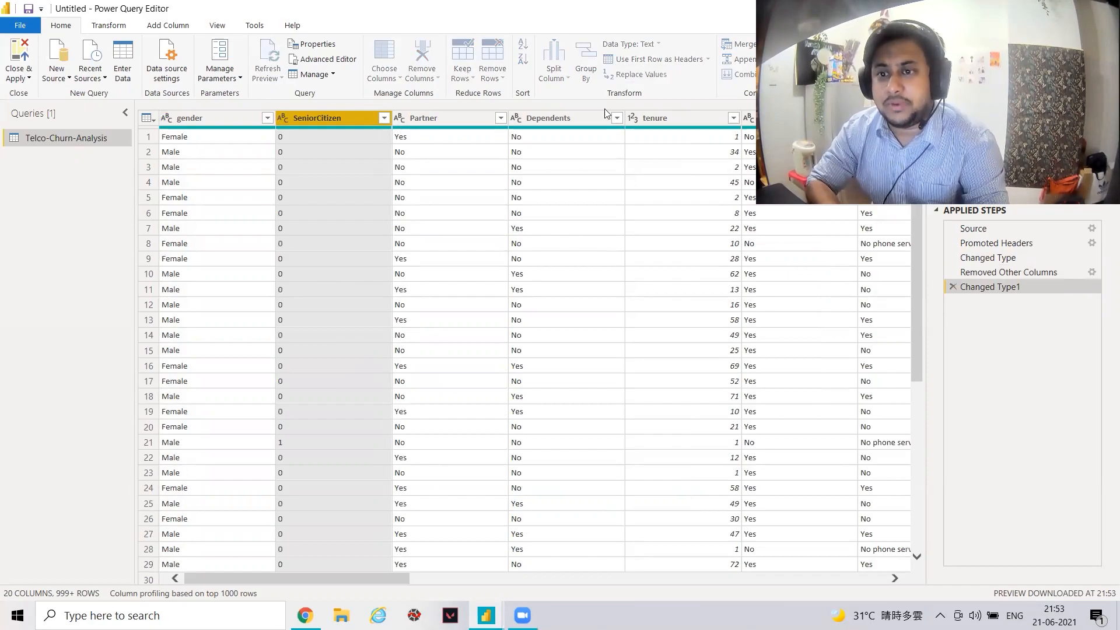
key(Tab)
text(Young)
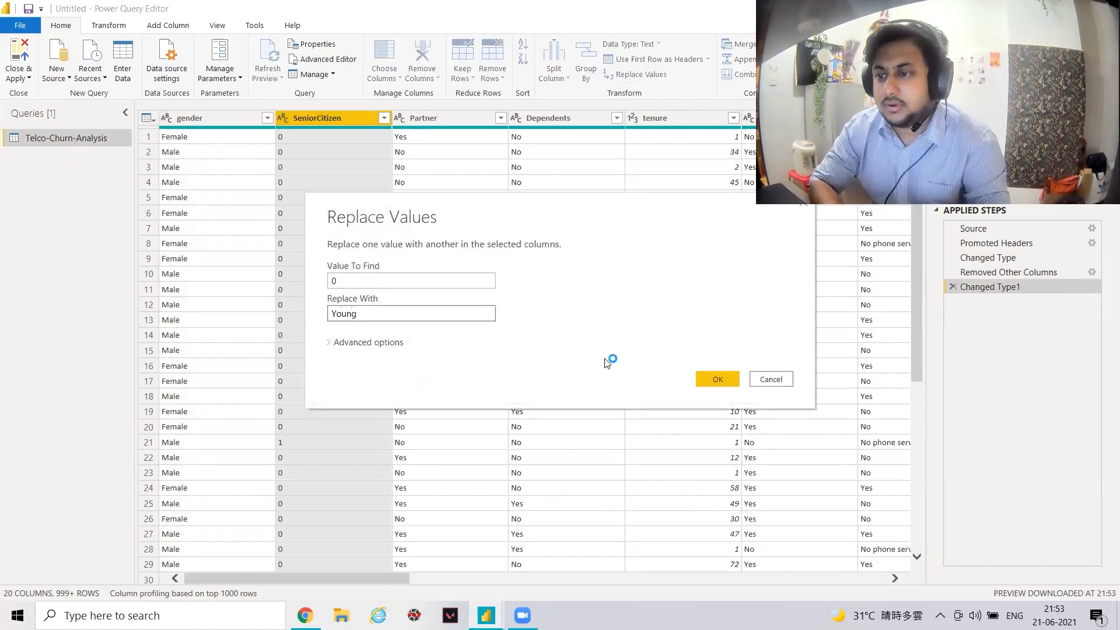
click(716, 379)
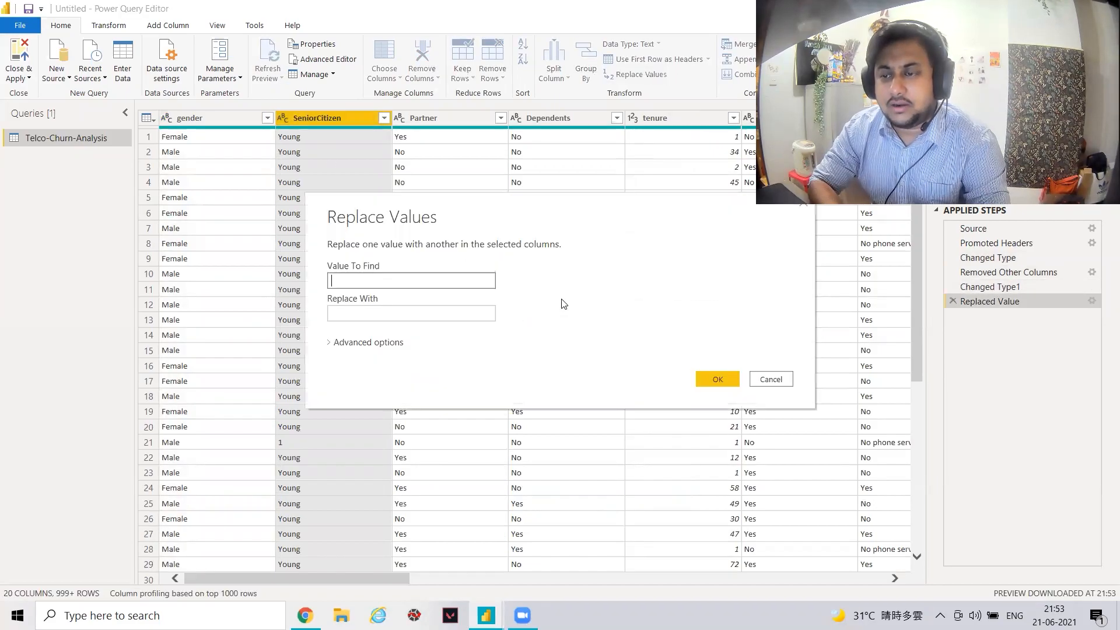
Step: Replace the value 1 with Old in the SeniorCitizen column
text(1)
click(456, 316)
text(S)
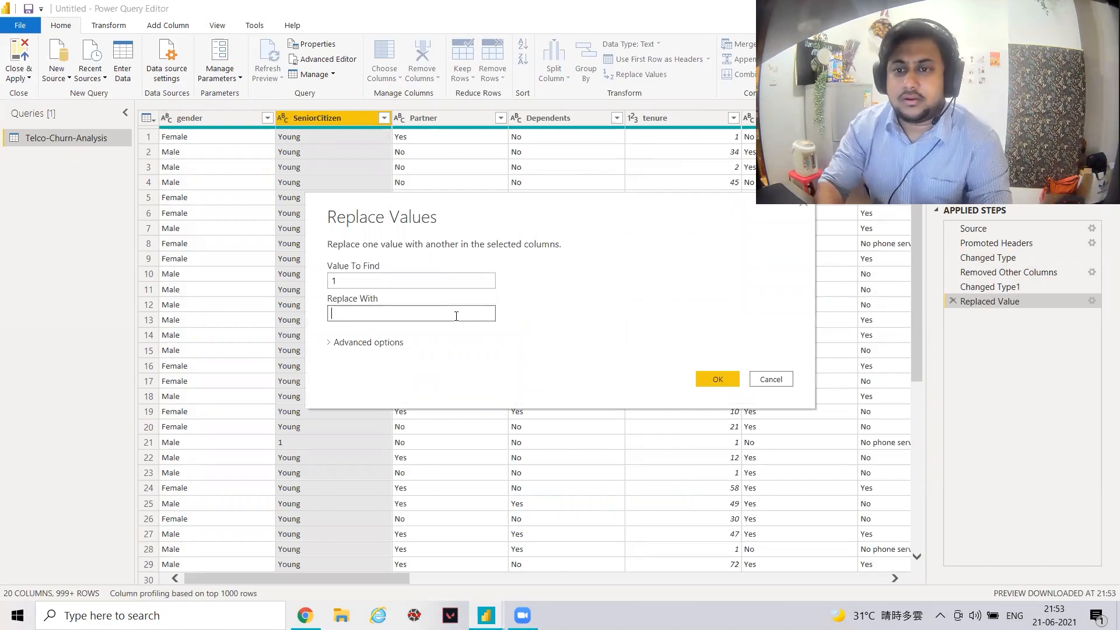
click(707, 376)
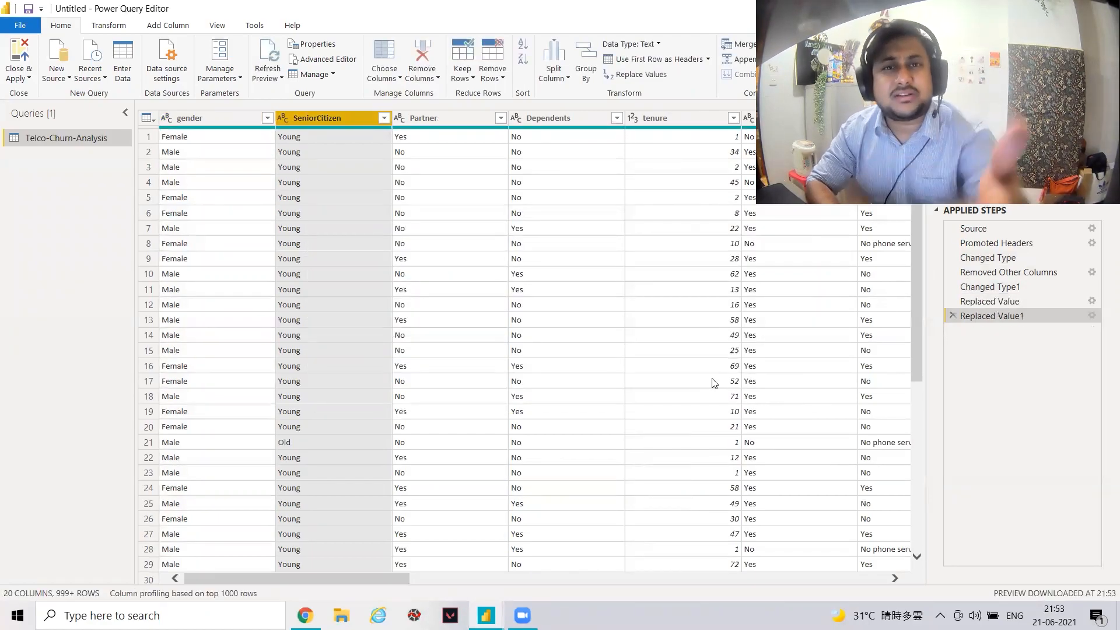
Step: Delete the two value replacements, the SeniorCitizen type change and the column removal from the query's applied steps
click(952, 316)
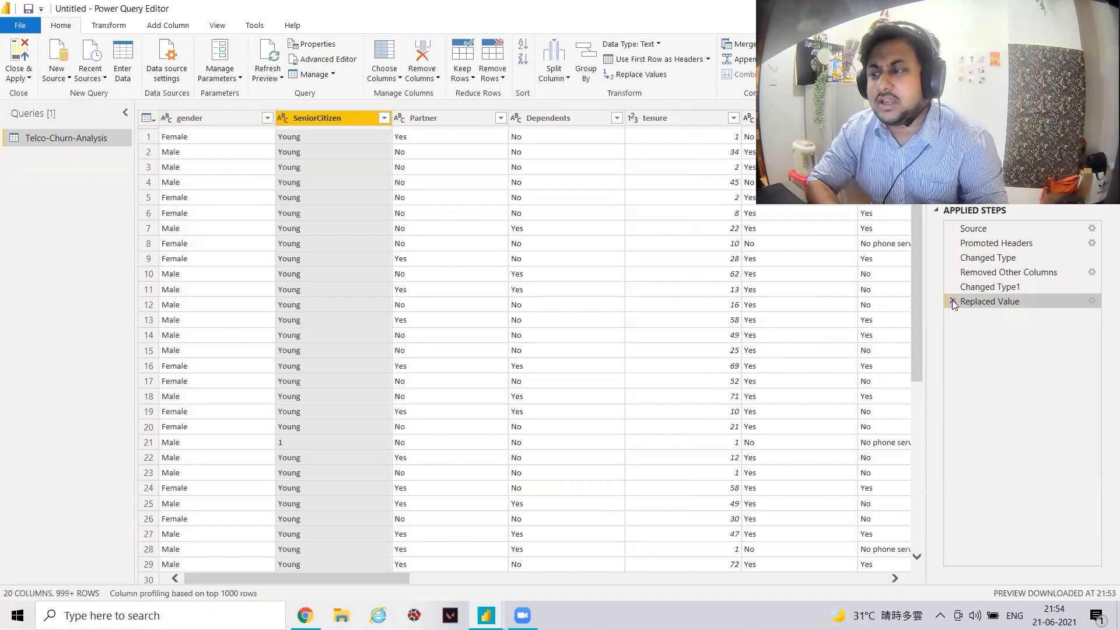
click(951, 301)
click(952, 285)
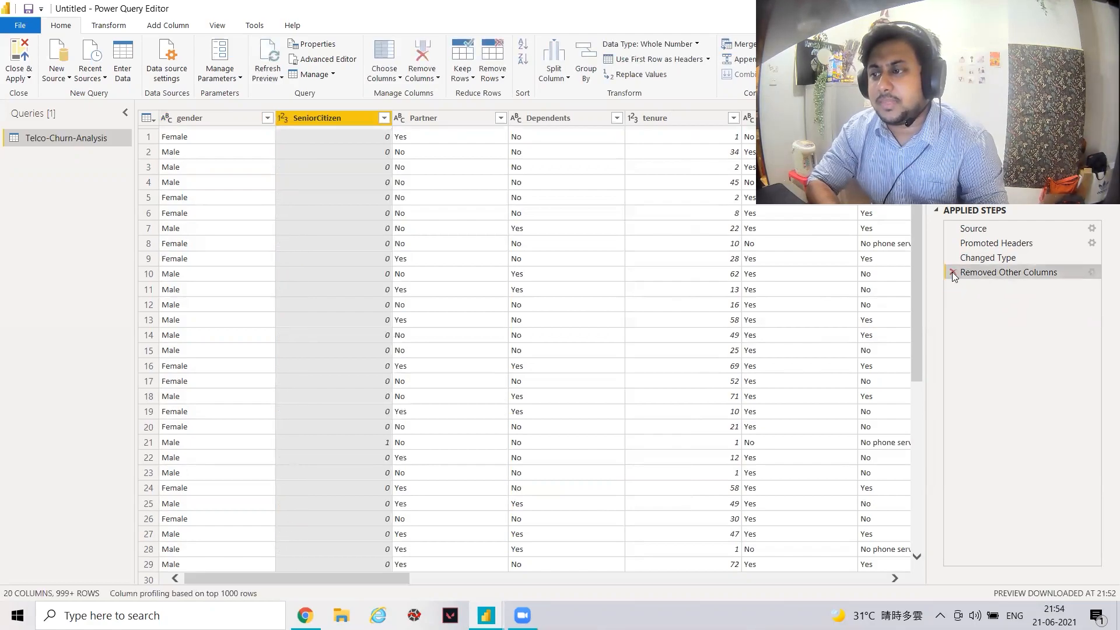
click(952, 272)
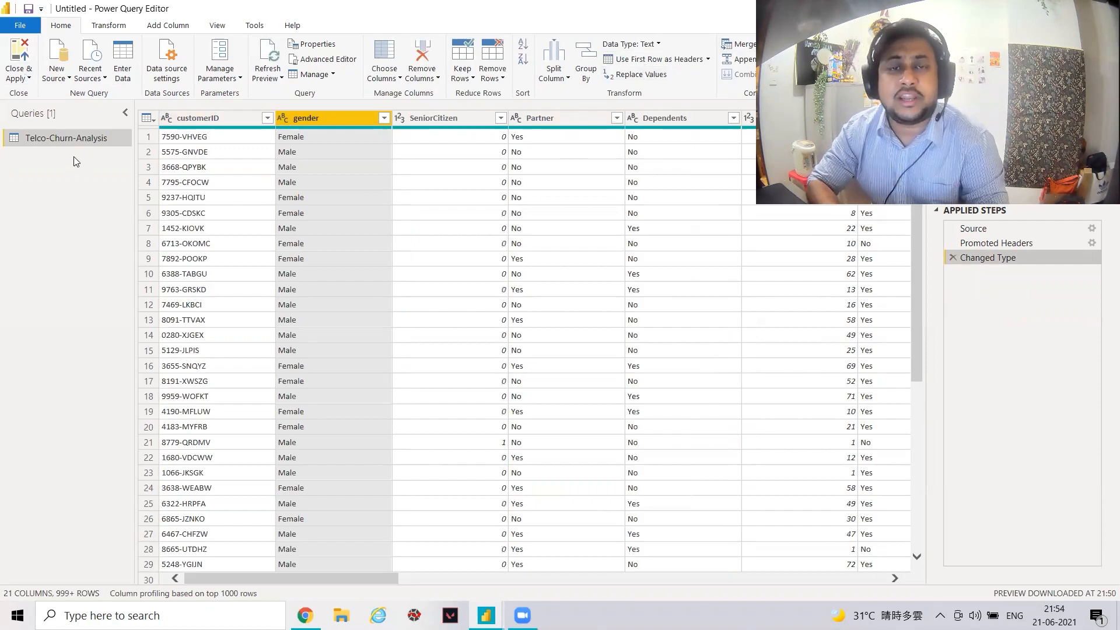
Step: Copy and paste the Telco-Churn-Analysis query, and rename the copy as Table 2
click(744, 49)
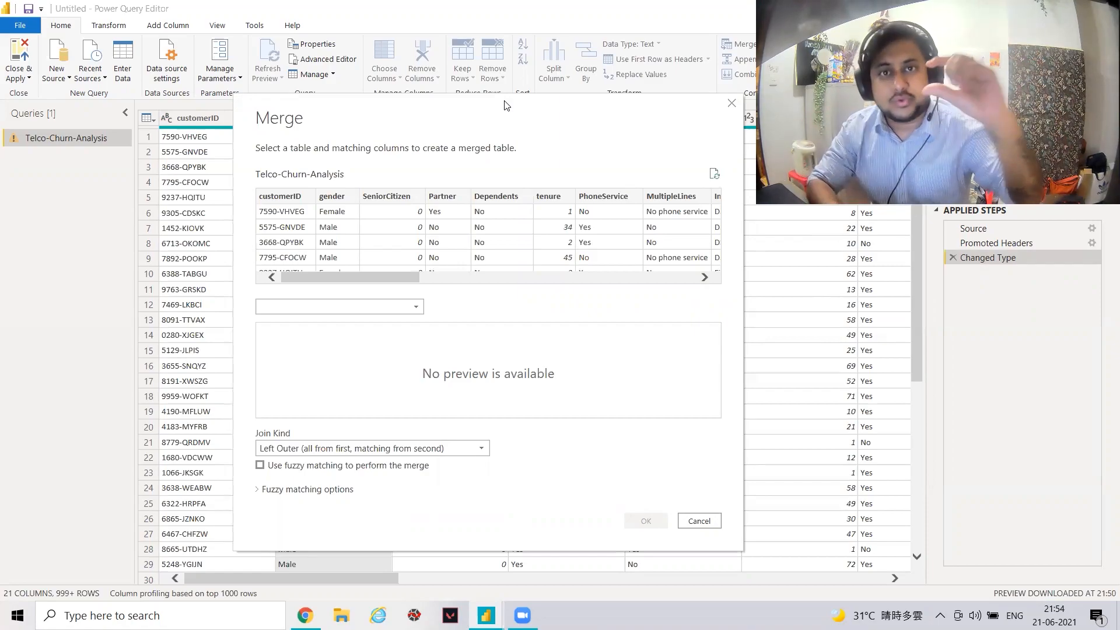
click(731, 103)
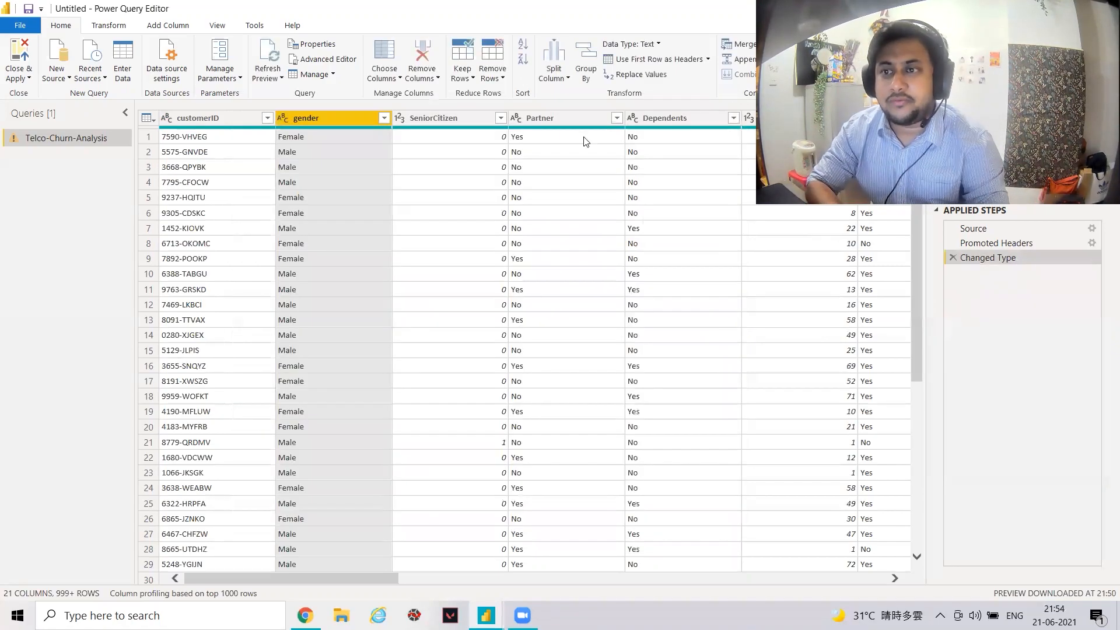
right_click(85, 140)
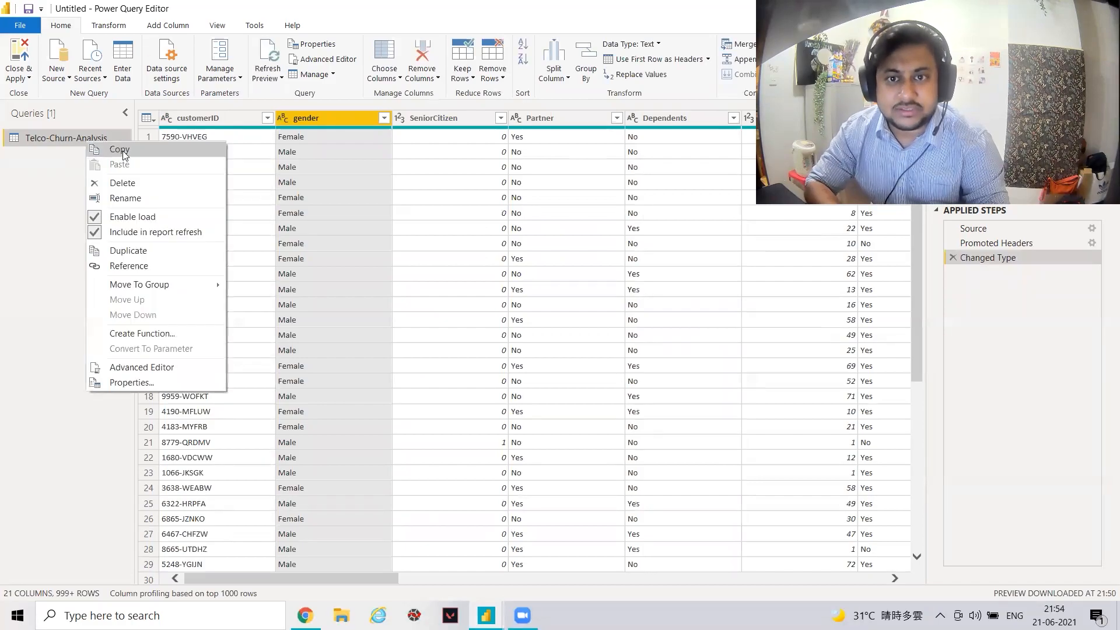
click(124, 153)
right_click(68, 178)
click(75, 182)
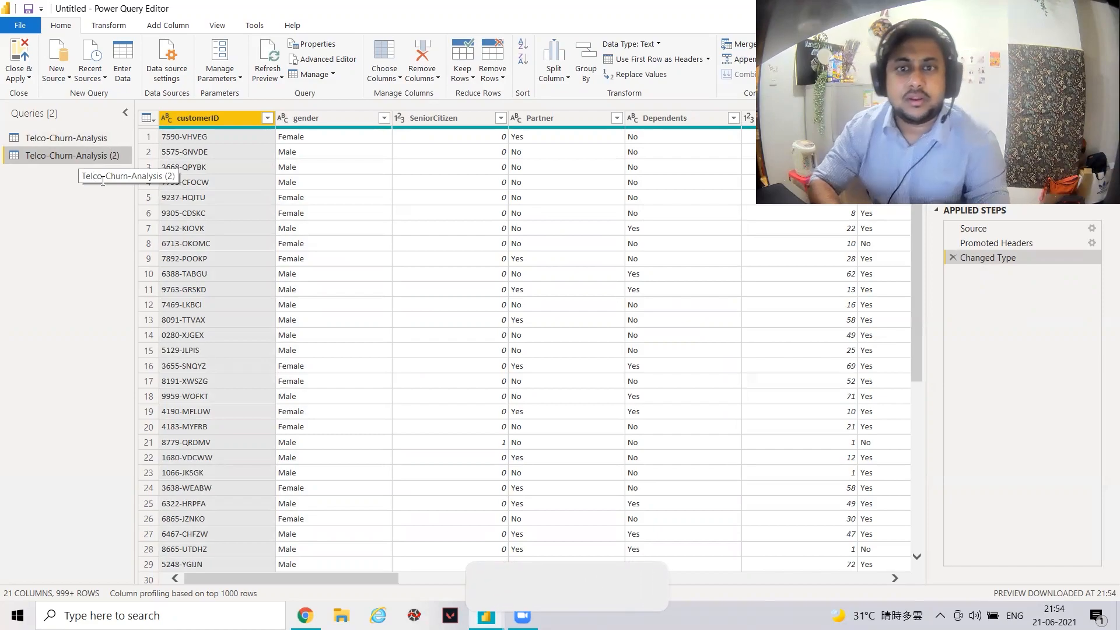
key(F2)
text(Table 2)
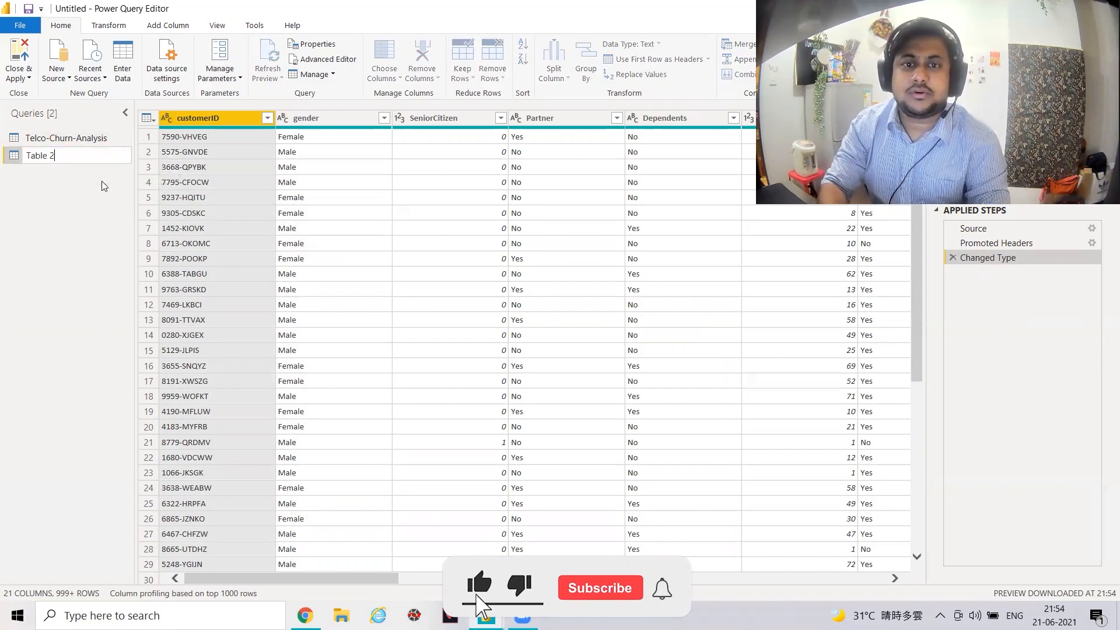
key(Return)
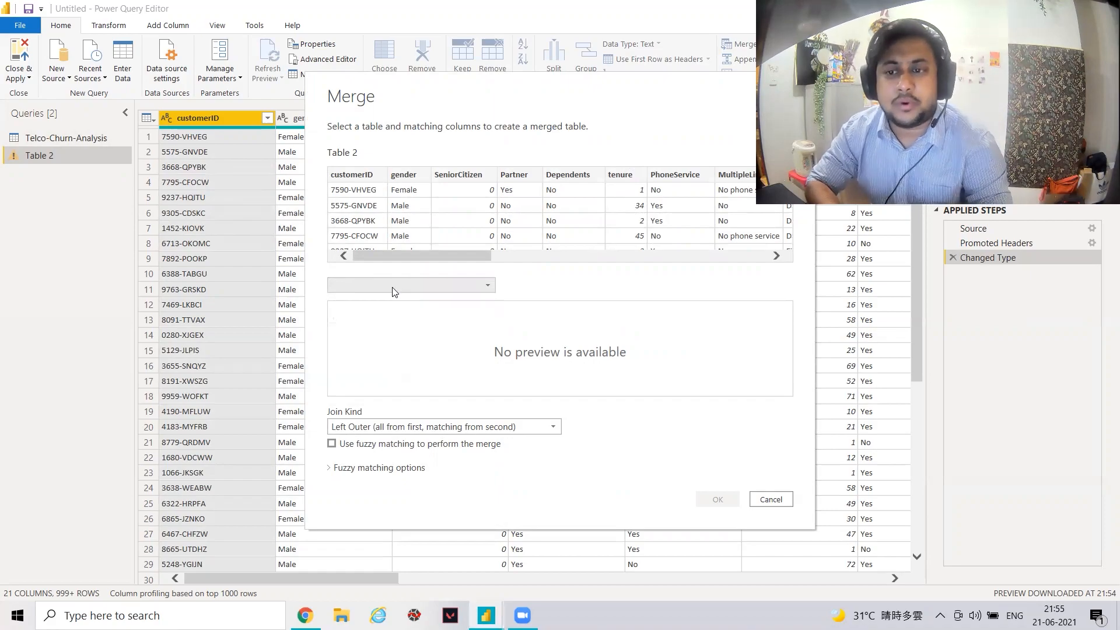
Step: Set up a Left Outer merge of Telco-Churn-Analysis with Table 2 matched on customerID, and cancel it
drag(503, 83, 371, 69)
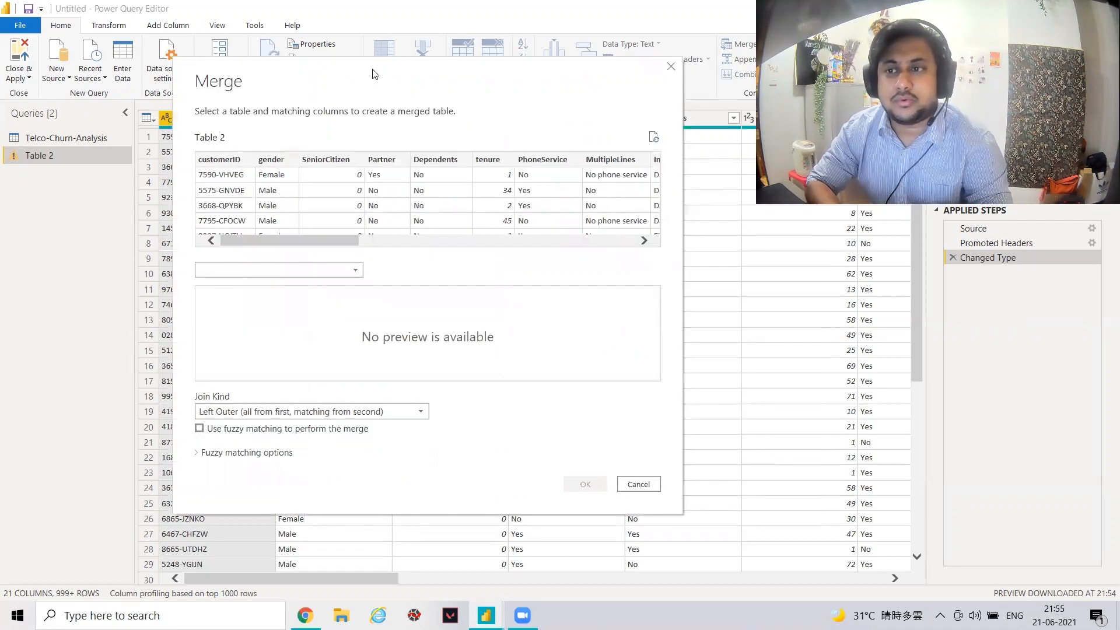
click(667, 66)
click(66, 140)
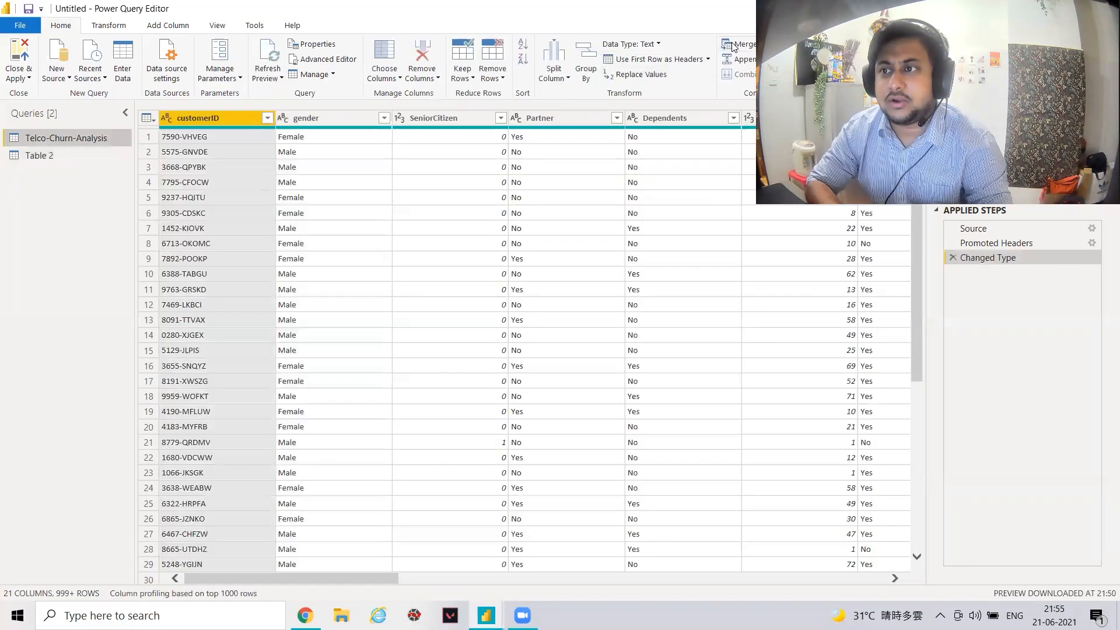
click(733, 47)
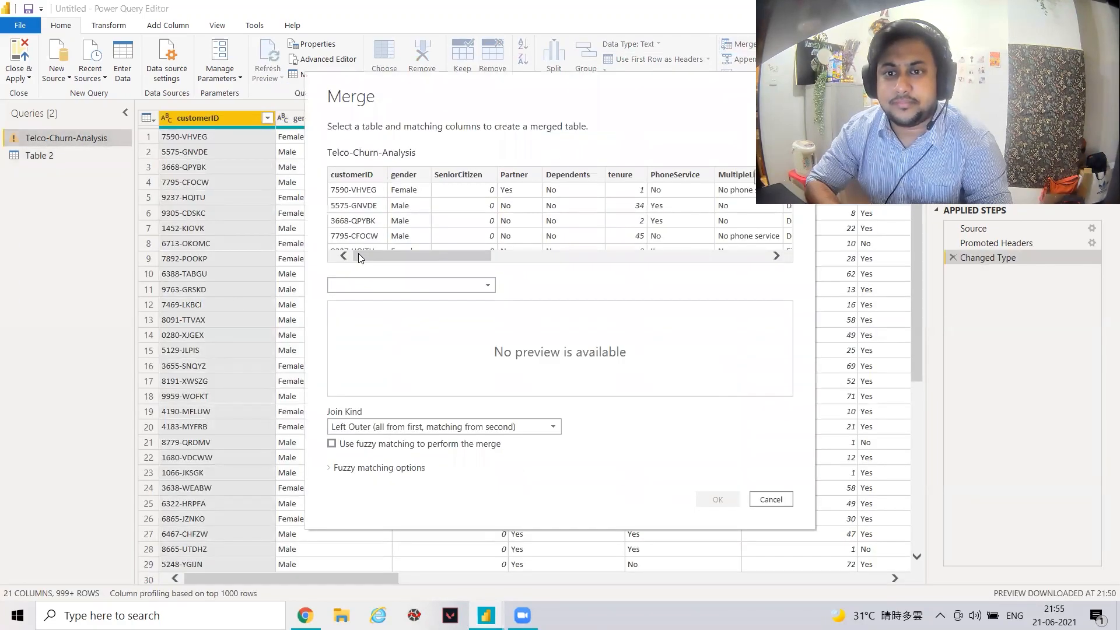
click(379, 280)
click(370, 300)
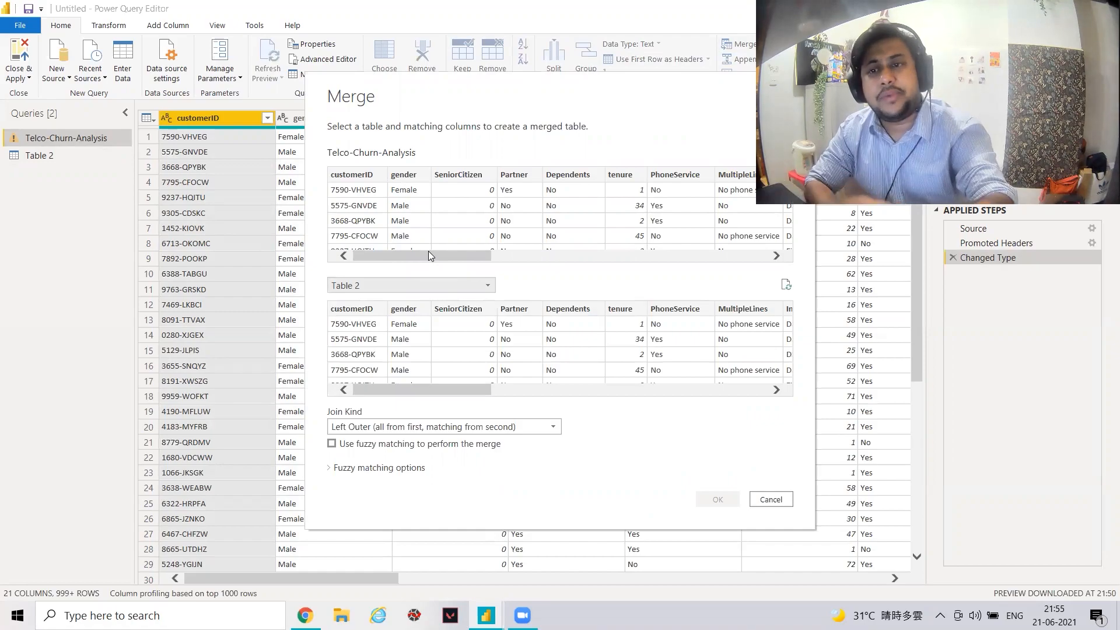
click(344, 175)
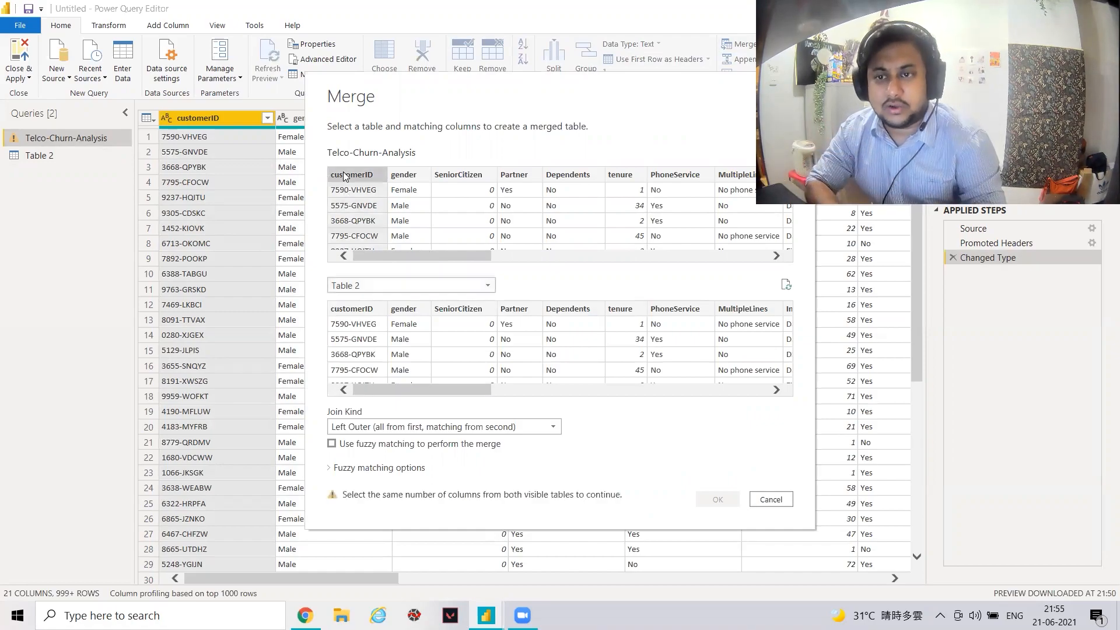
click(357, 311)
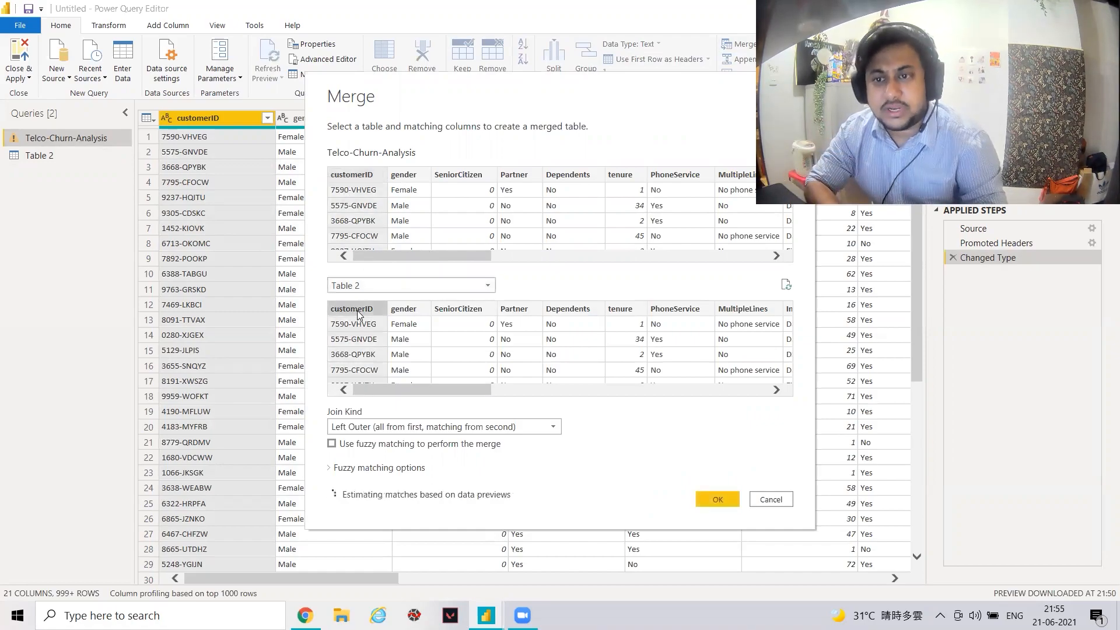
click(368, 429)
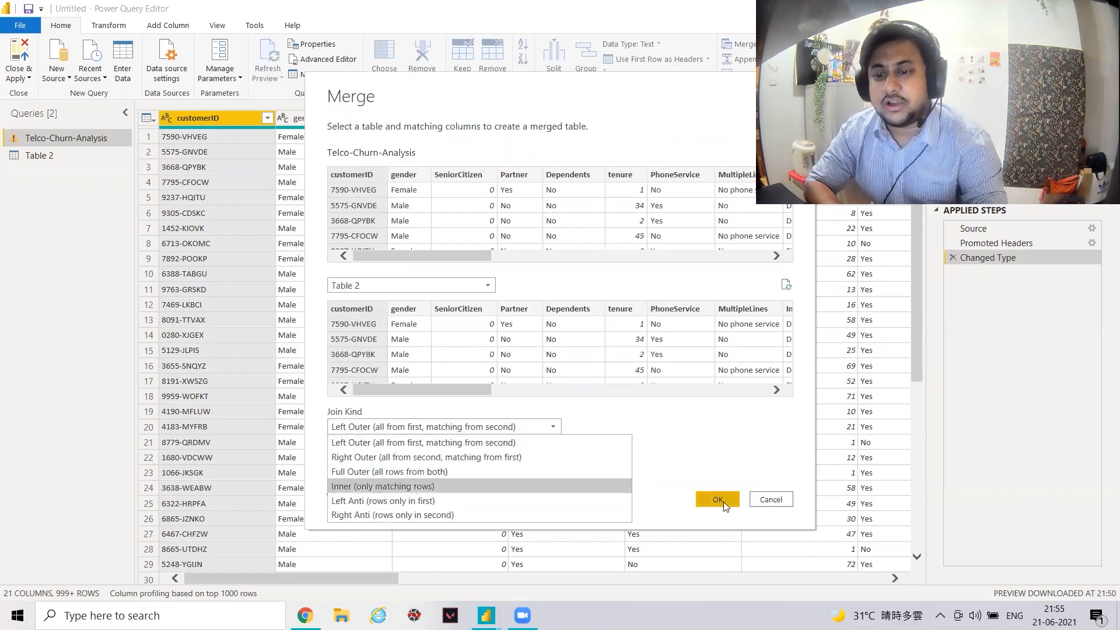
click(458, 443)
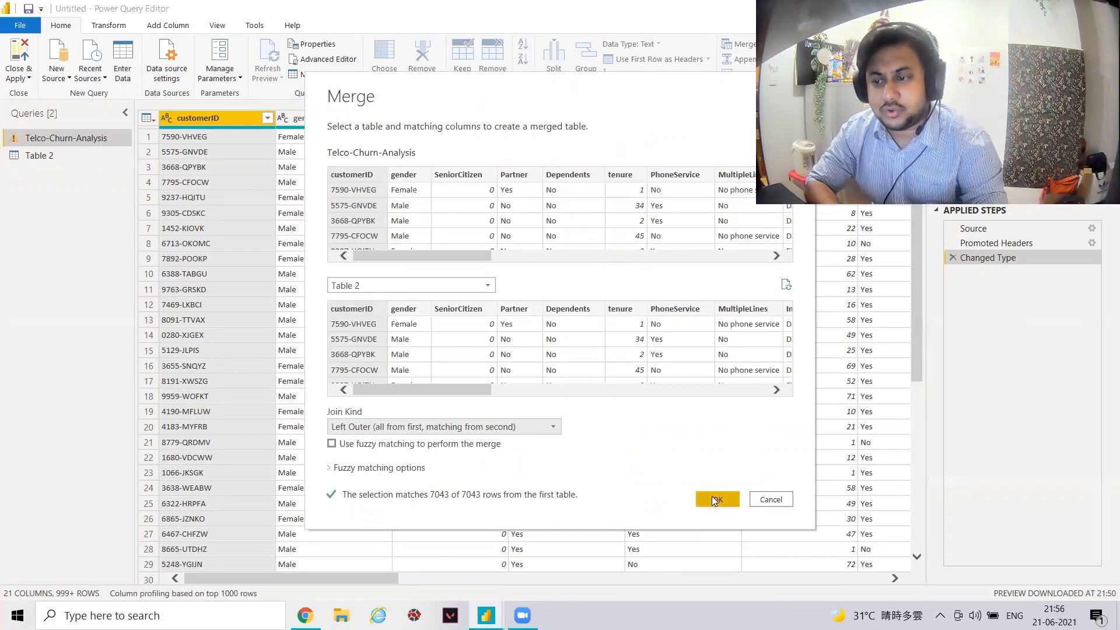
click(766, 502)
Step: Delete the Table 2 query
click(71, 153)
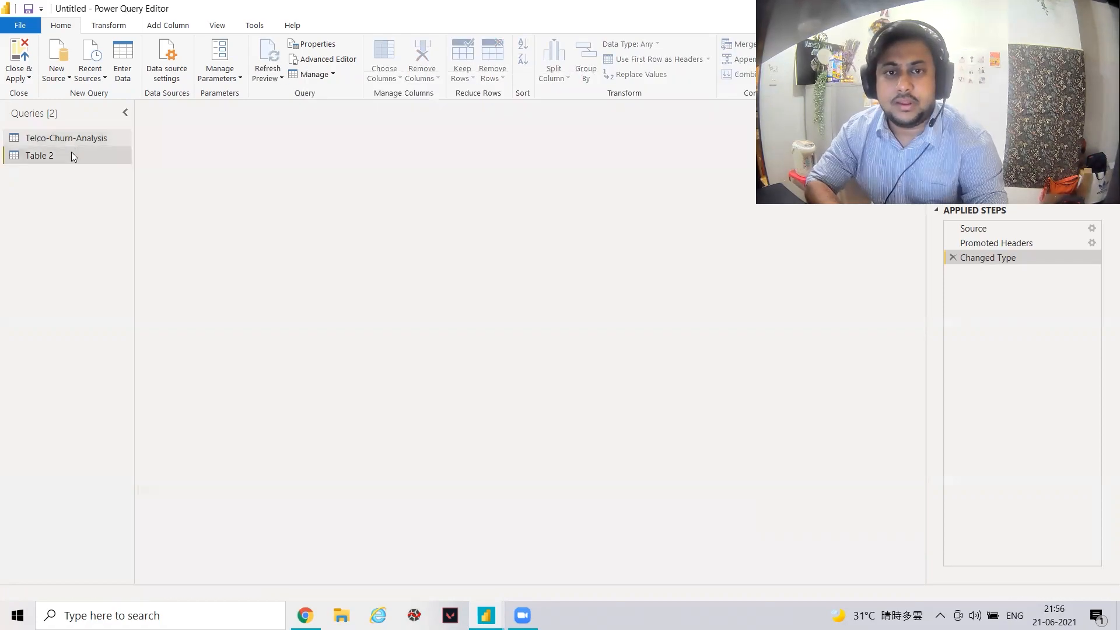
right_click(103, 158)
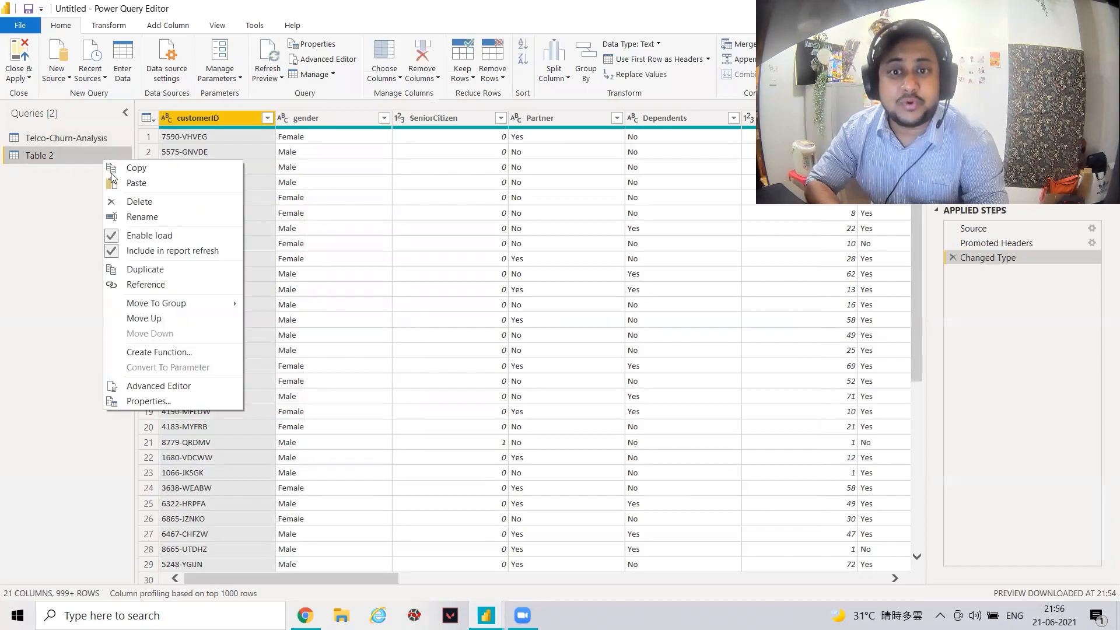
click(125, 201)
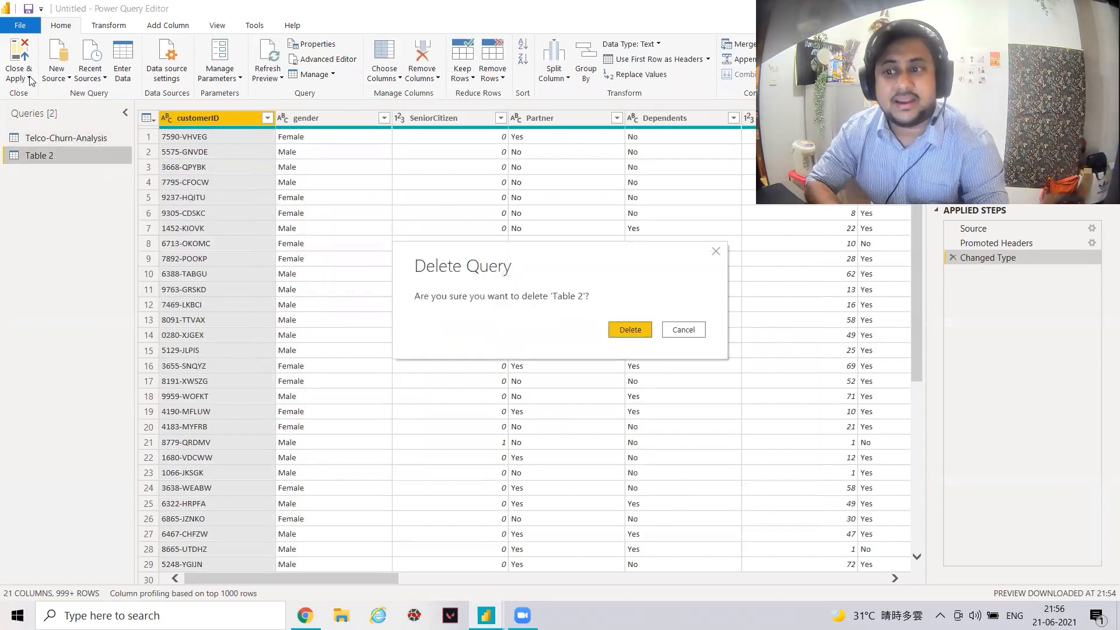
click(629, 329)
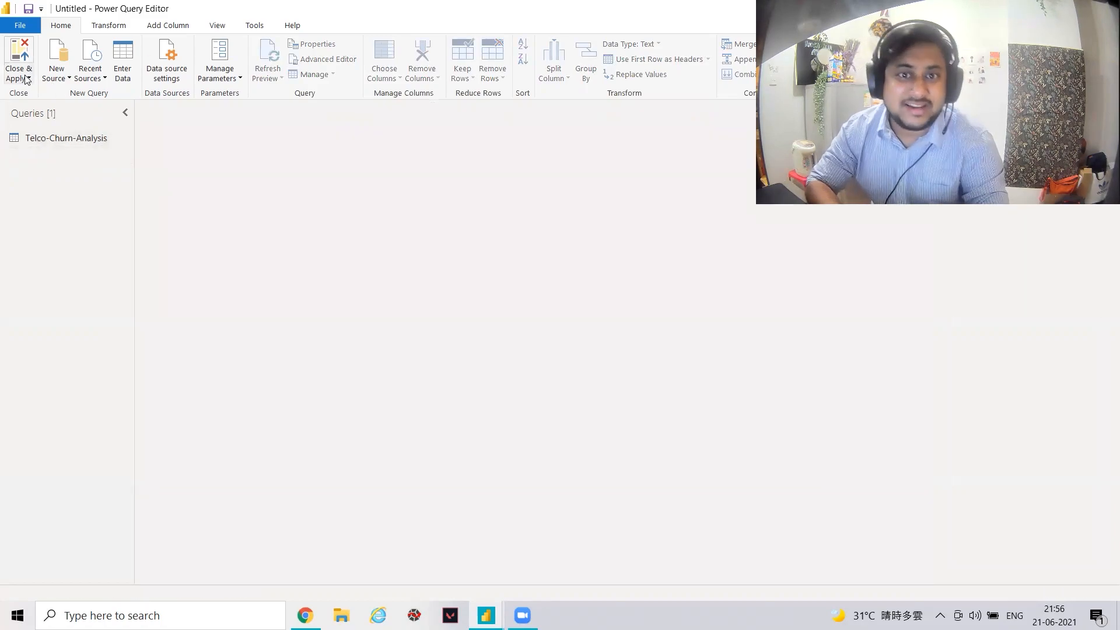
Step: Close the query editor with its changes applied, and expand the Telco-Churn-Analysis table to list its fields
click(19, 76)
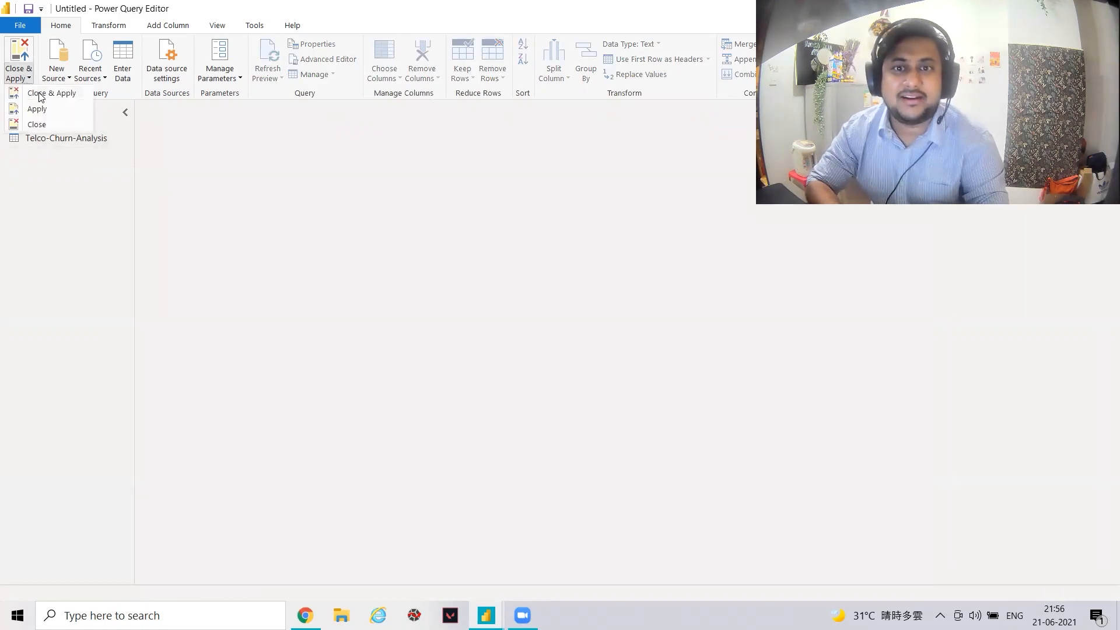
click(43, 94)
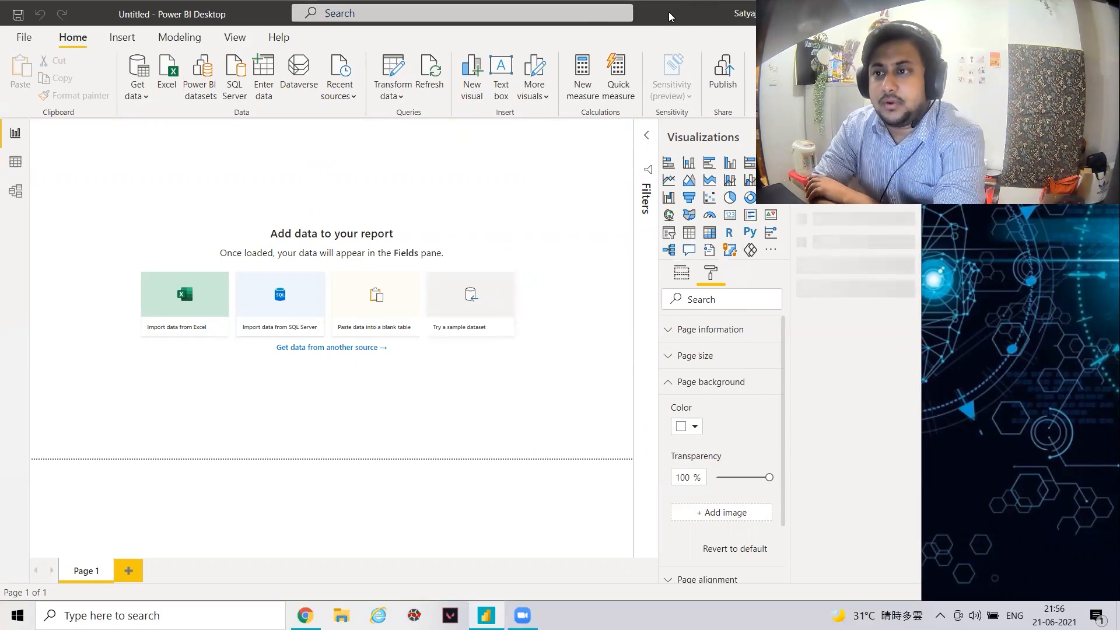
drag(669, 17, 428, 16)
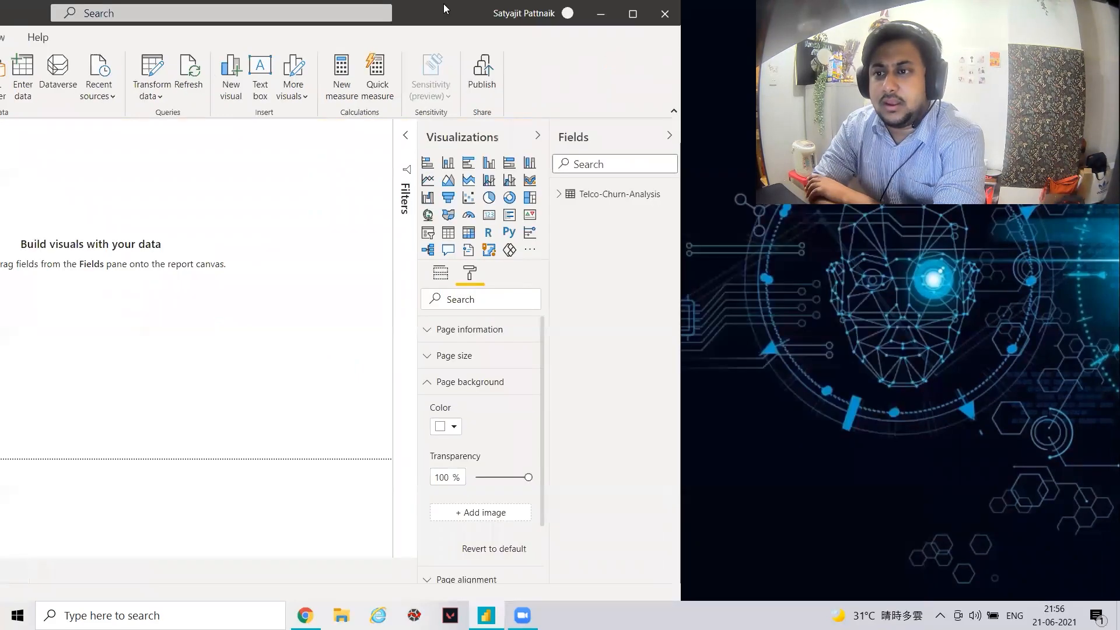
click(558, 196)
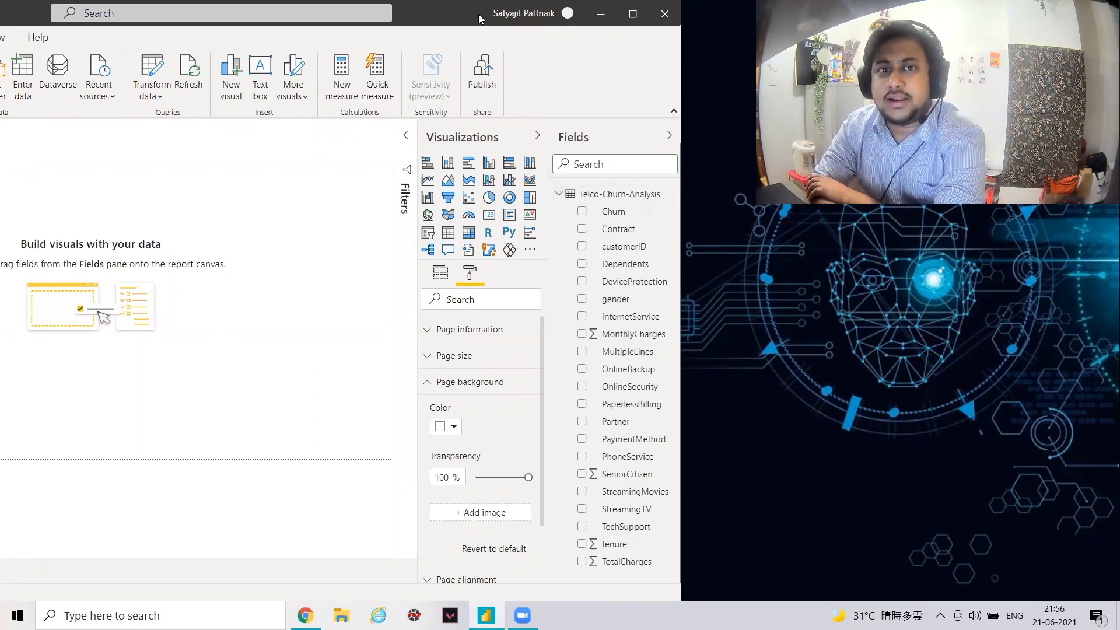
drag(479, 14, 718, 14)
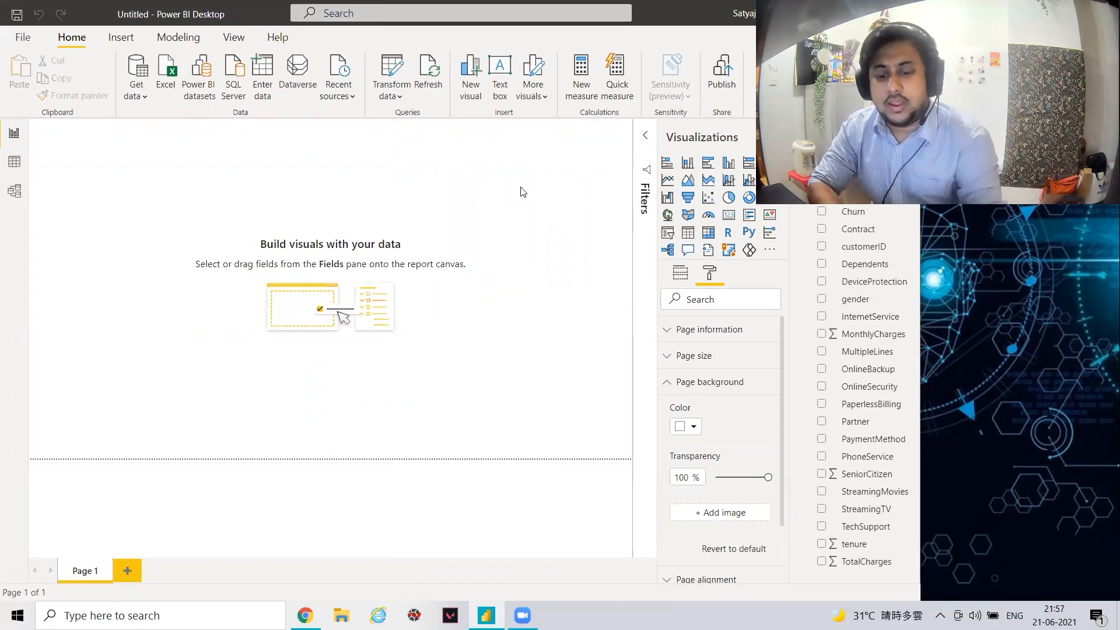
Step: Open Notepad and write Categorical Analysis in the blank note
key(super+r)
text(no)
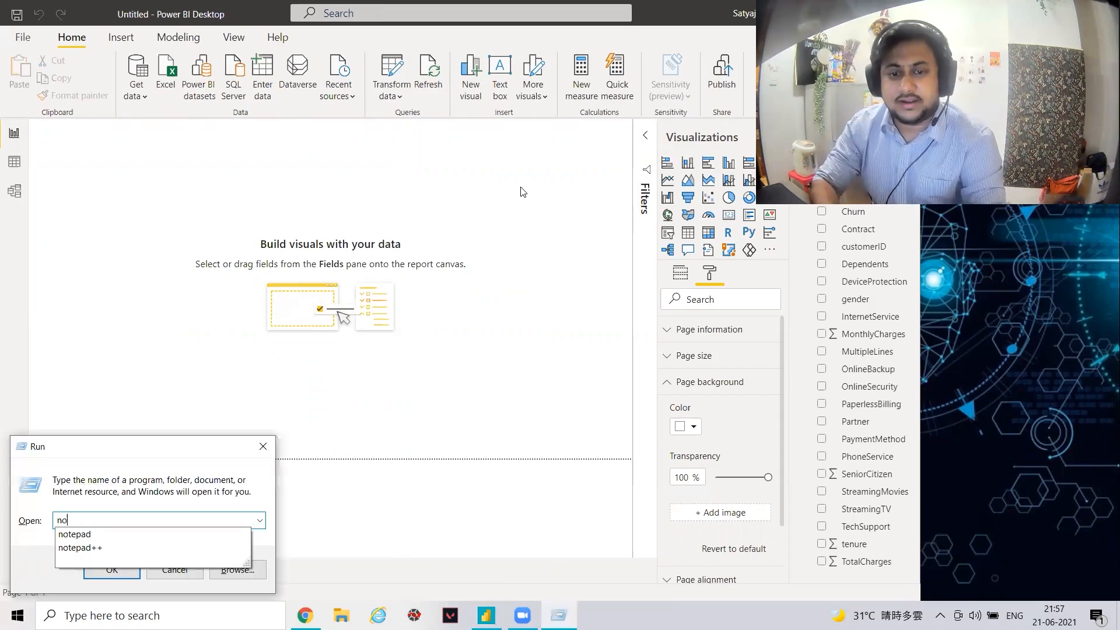
key(Return)
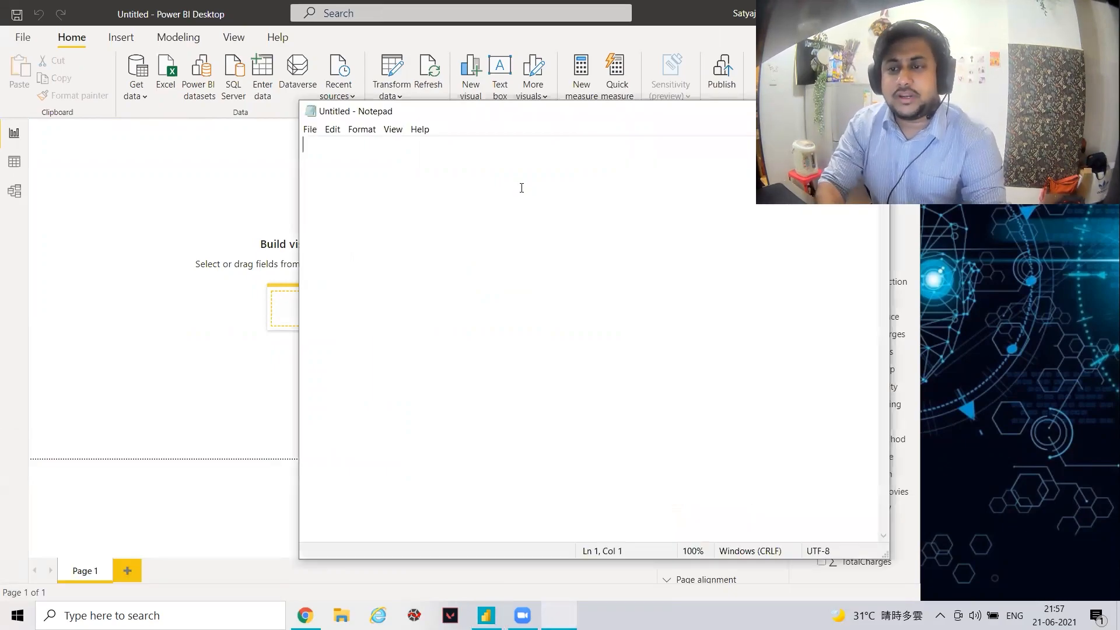
text(Categorical An)
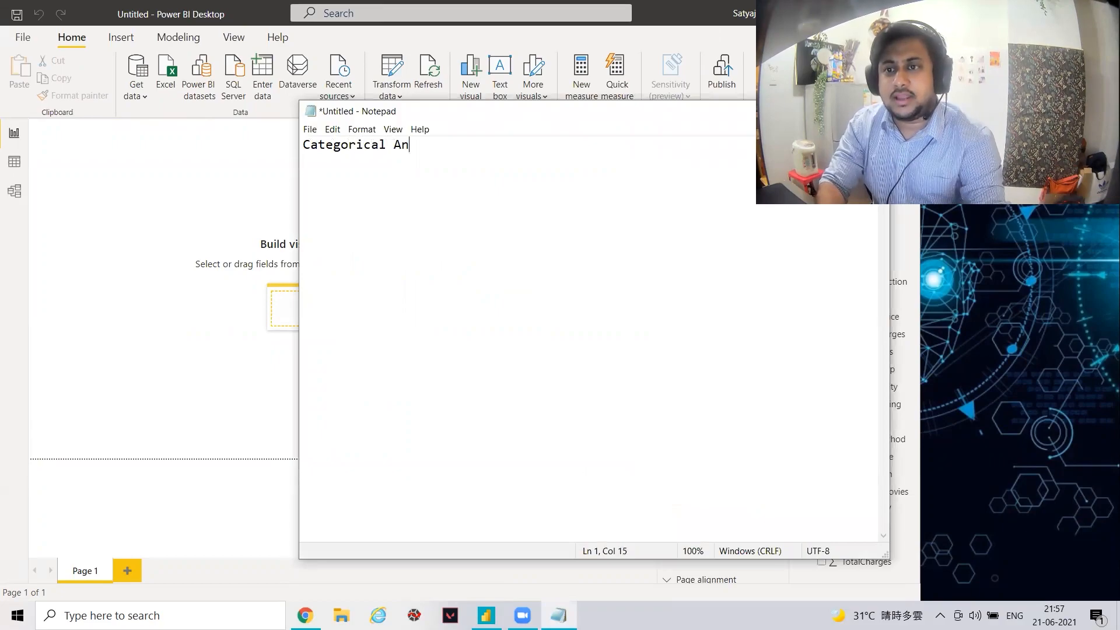
text(alysis)
Step: Replace the note's text with the heading "EDA:" and, below a blank line, "Handling missing values, outliers, invalid datatypes etc."
key(ctrl+a)
text(E)
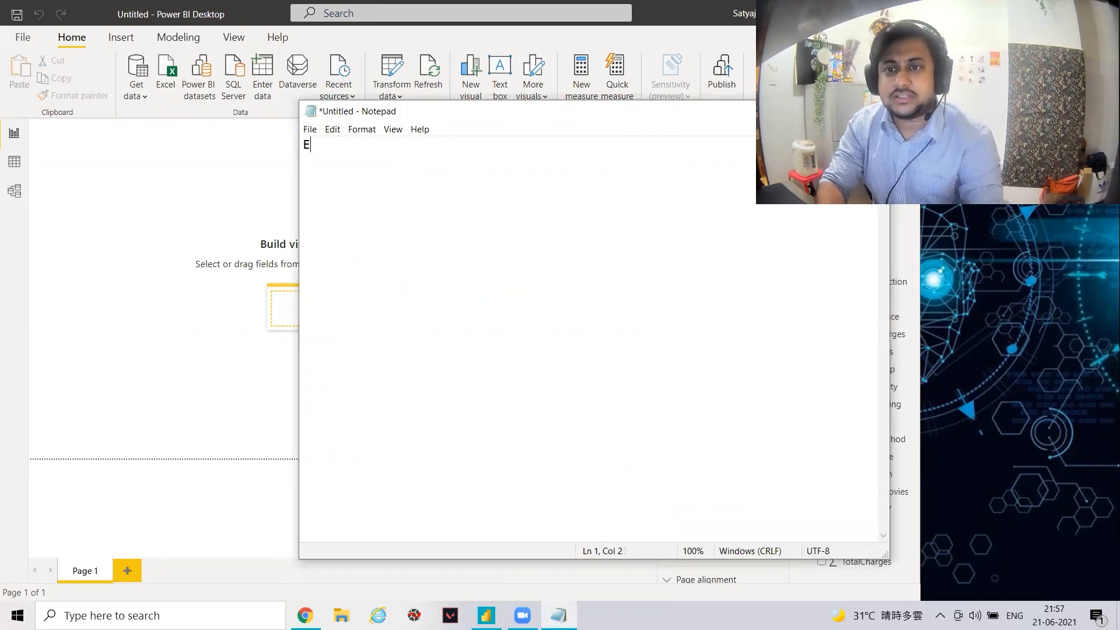
text(DA:  Han)
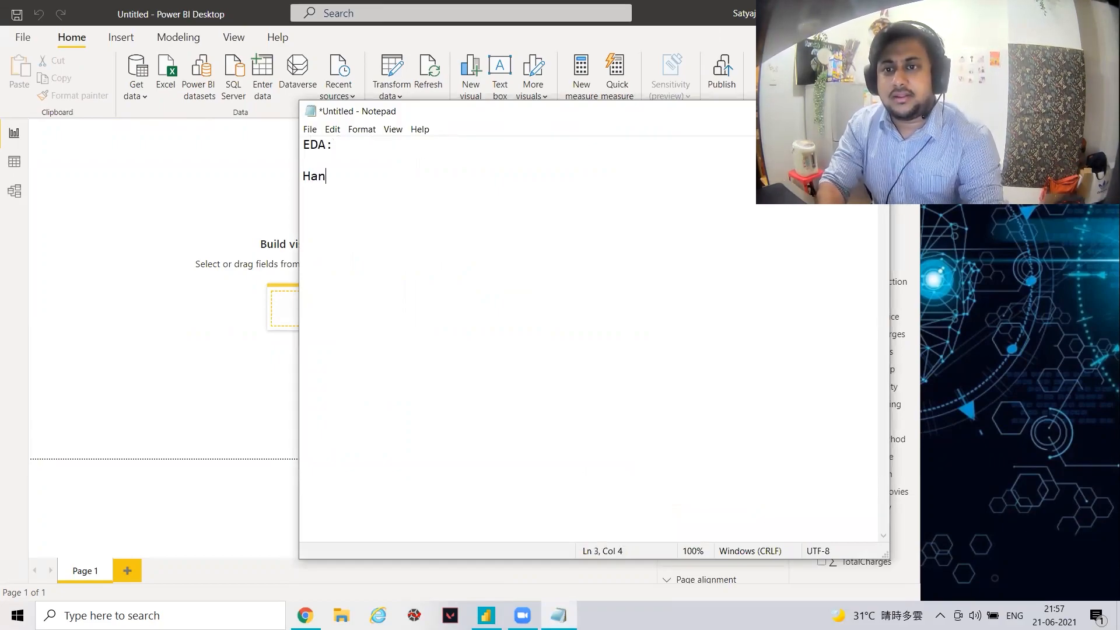
text(dling missing val)
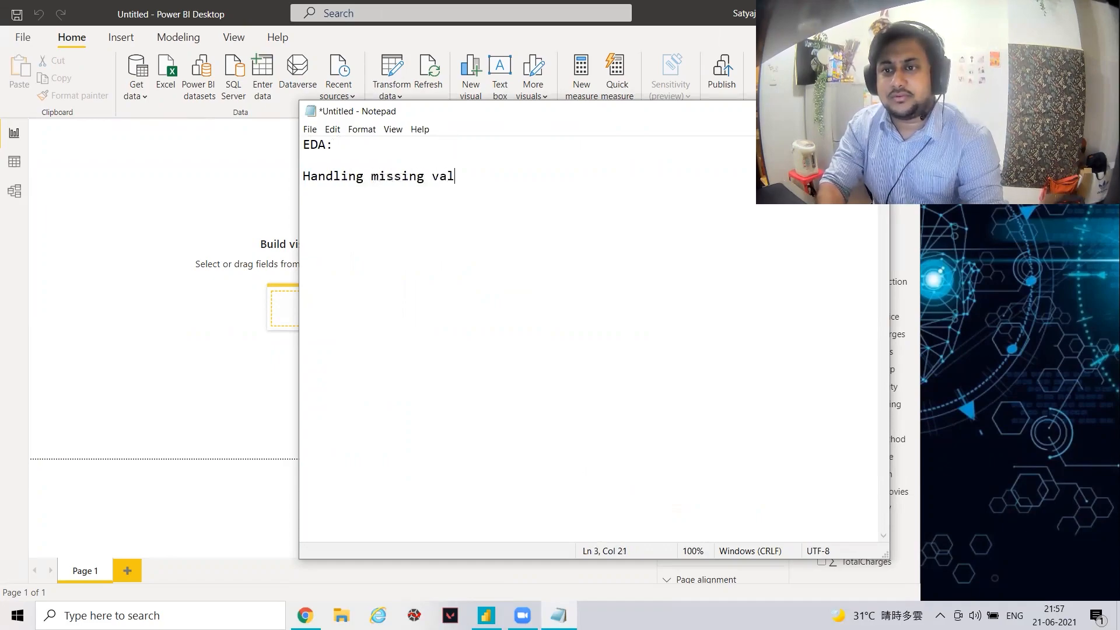
text(ues, outliers et)
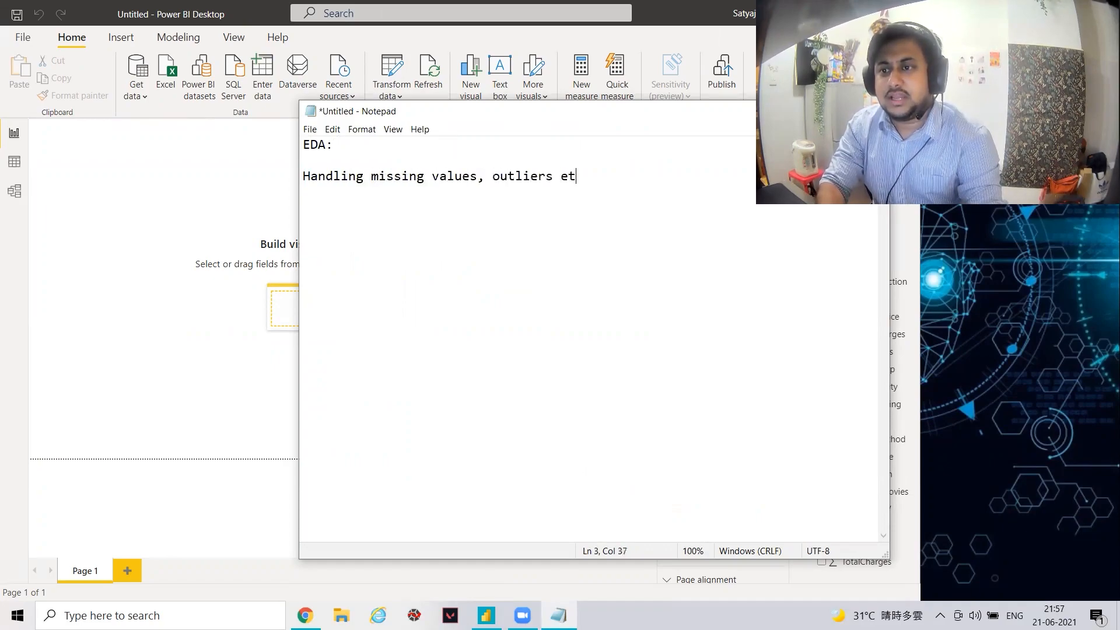
key(BackSpace)
key(BackSpace)
key(BackSpace)
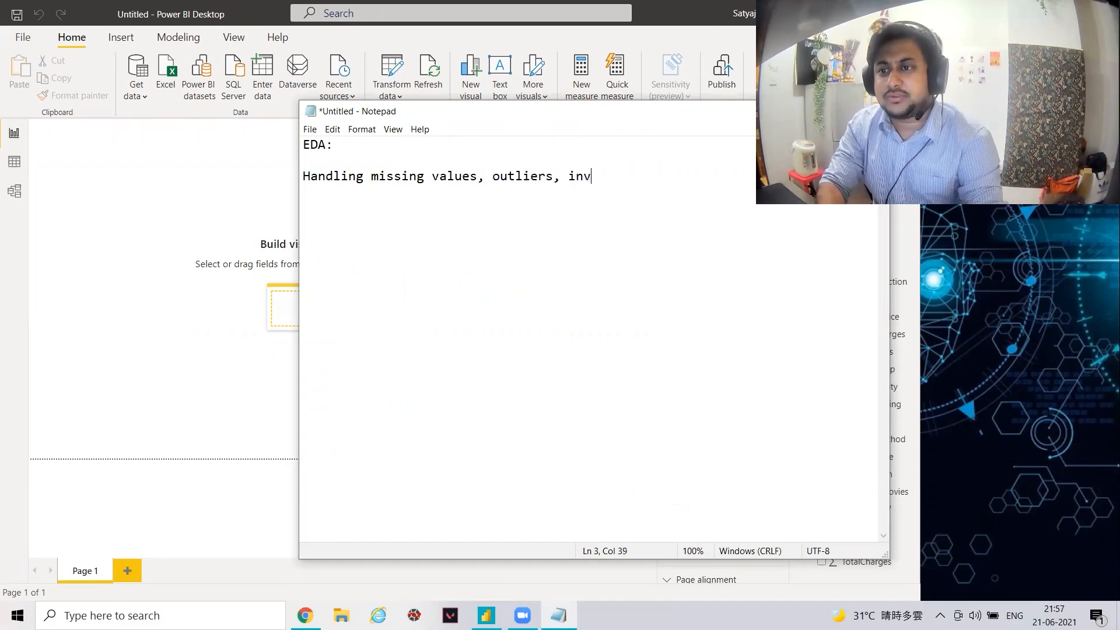
text(, invalid datat)
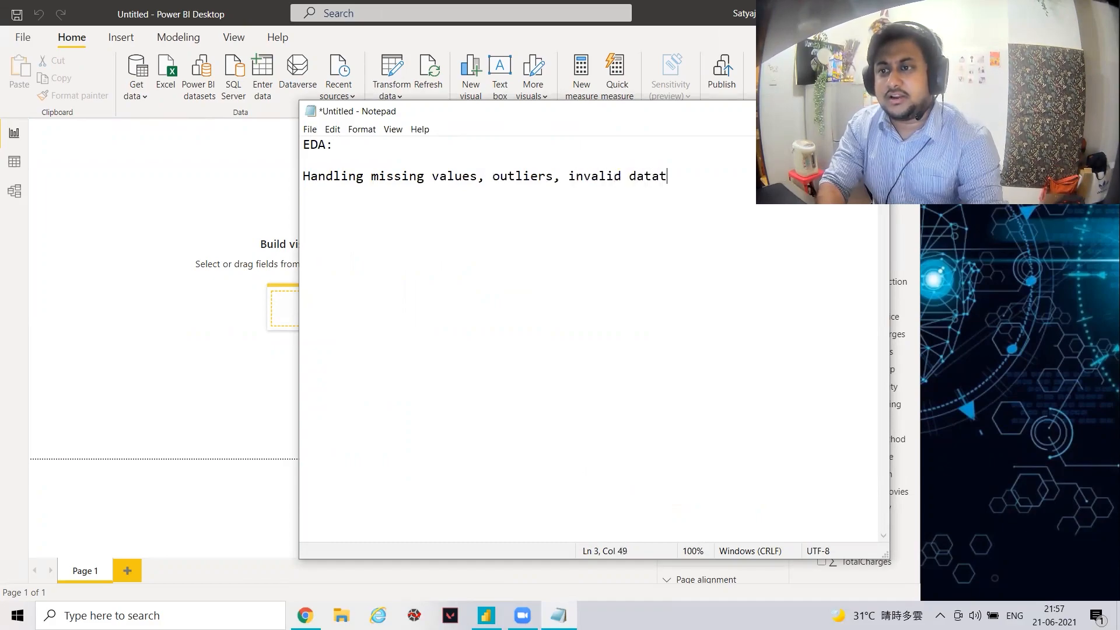
text(ypes etc.)
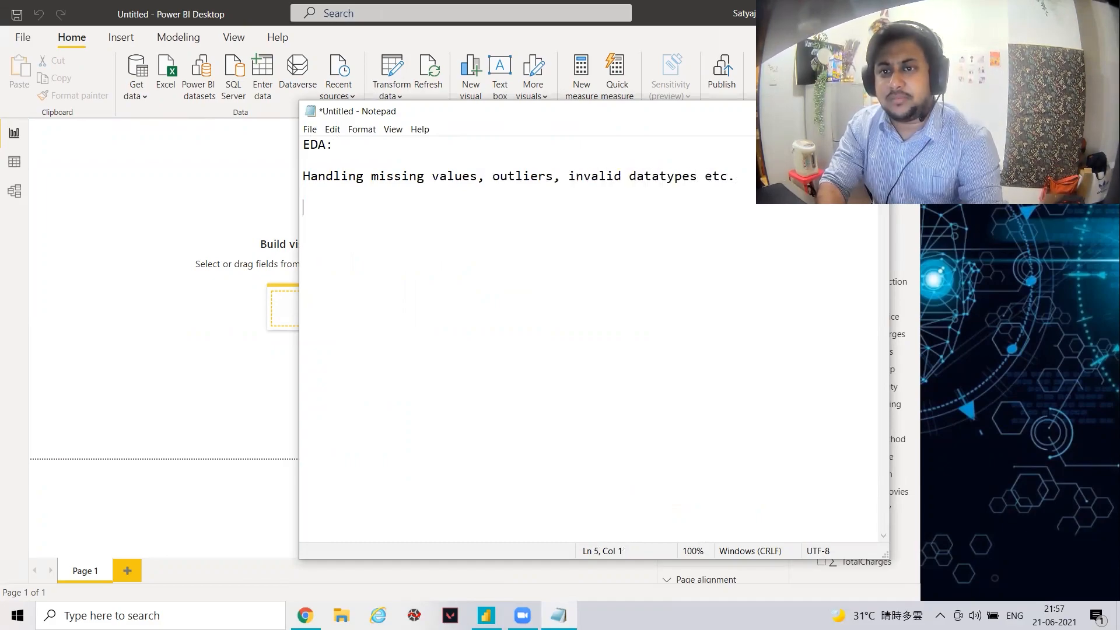
Step: Add the lines Categorical Analysis and Numerical Analysis below the data-handling line, separated from it by a blank line
text(  Categorical )
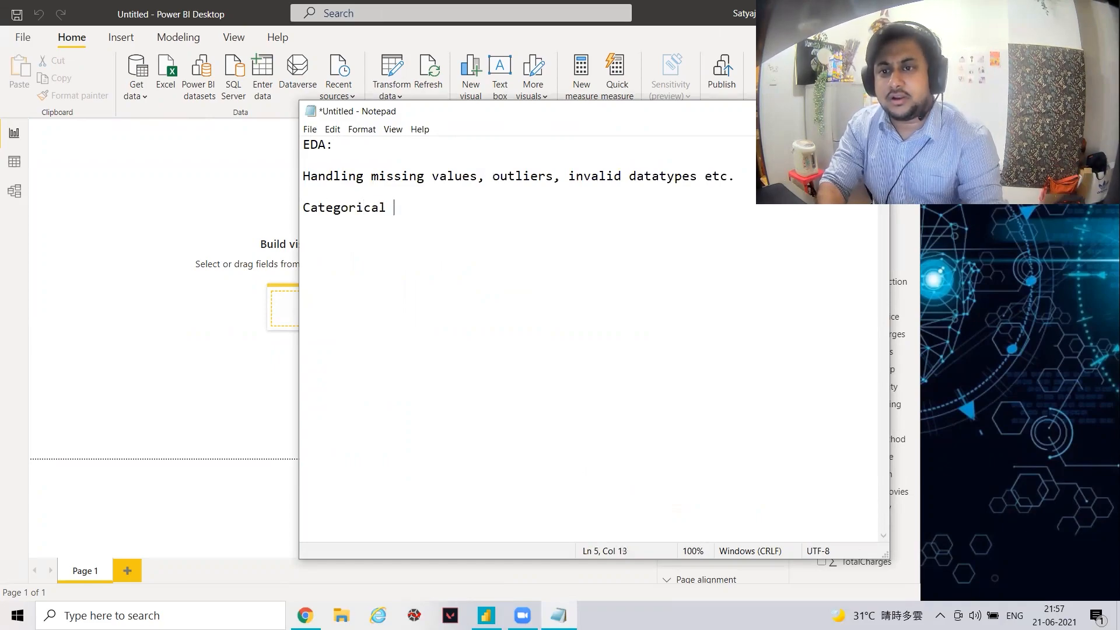
text(ANal)
key(BackSpace)
key(BackSpace)
key(BackSpace)
text(nalysis )
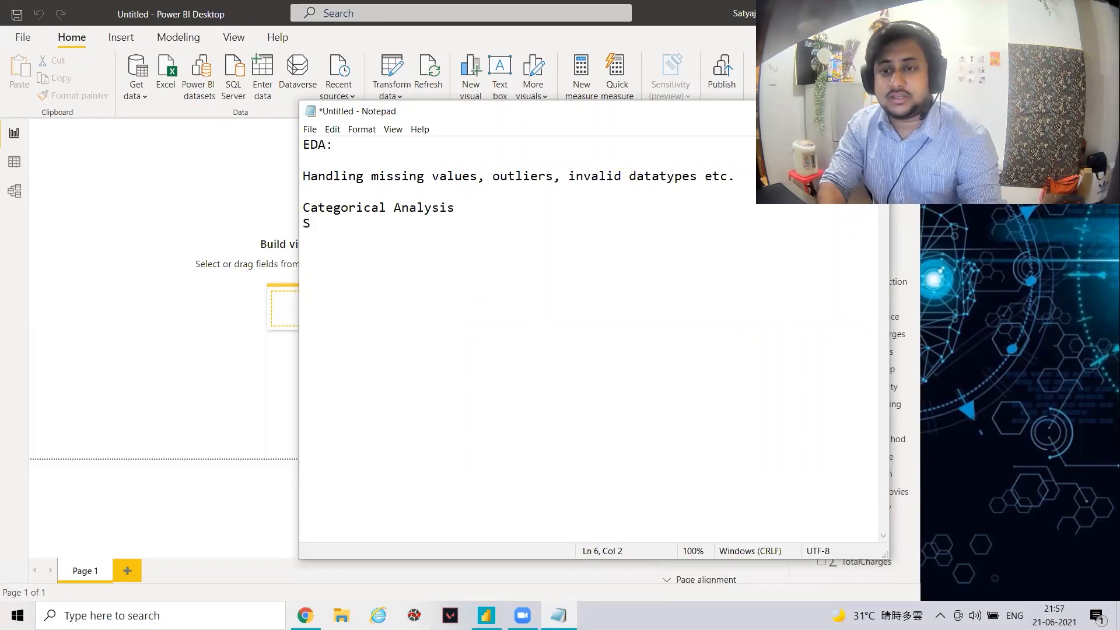
text(Numerical Analysis)
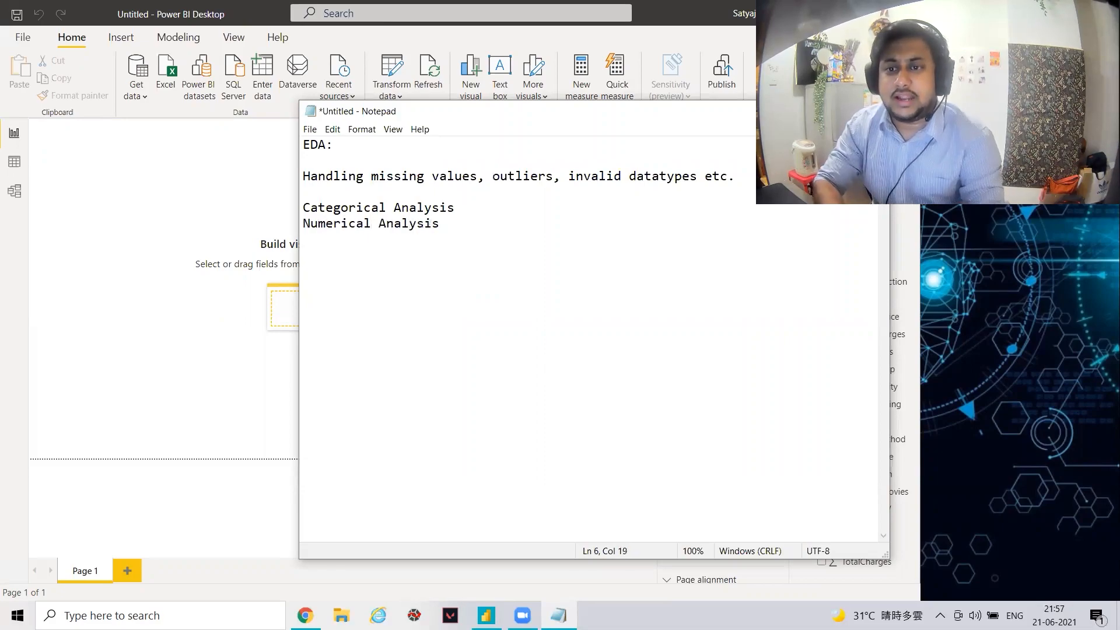
Step: Append ": Uni, Bi, Multi" to the Categorical Analysis line of the note
double_click(475, 204)
click(475, 205)
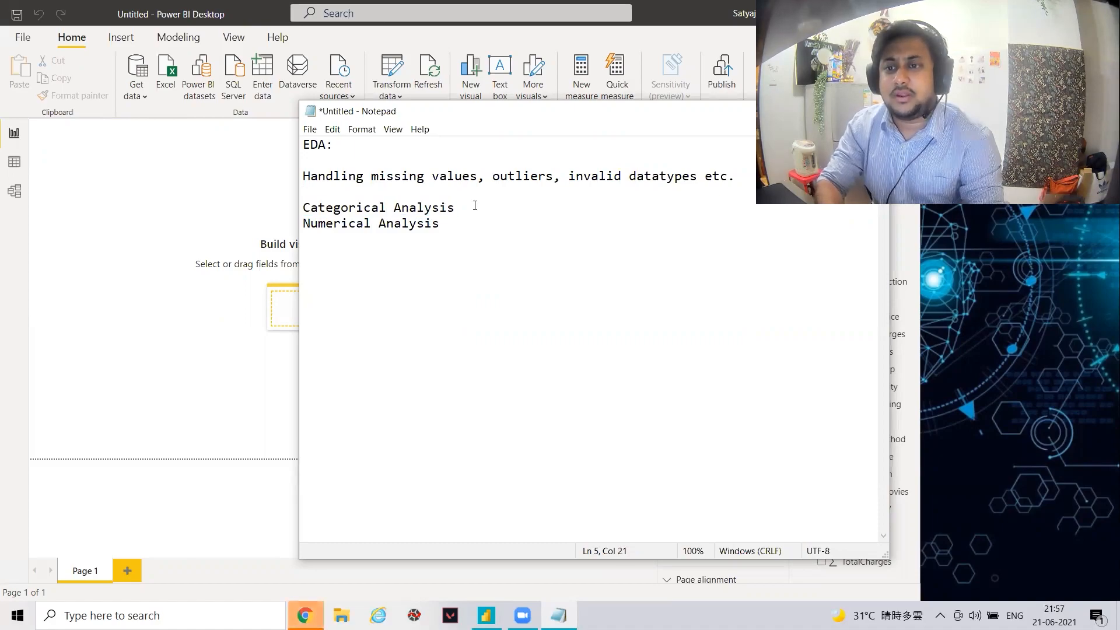
text(: Uni, )
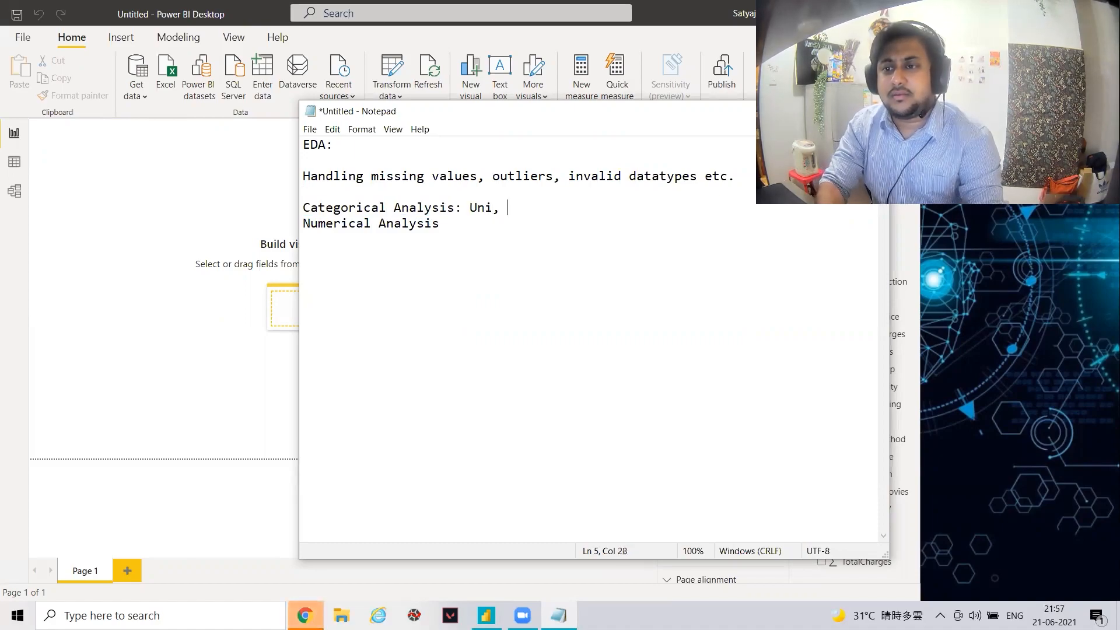
text(Bi, Multi)
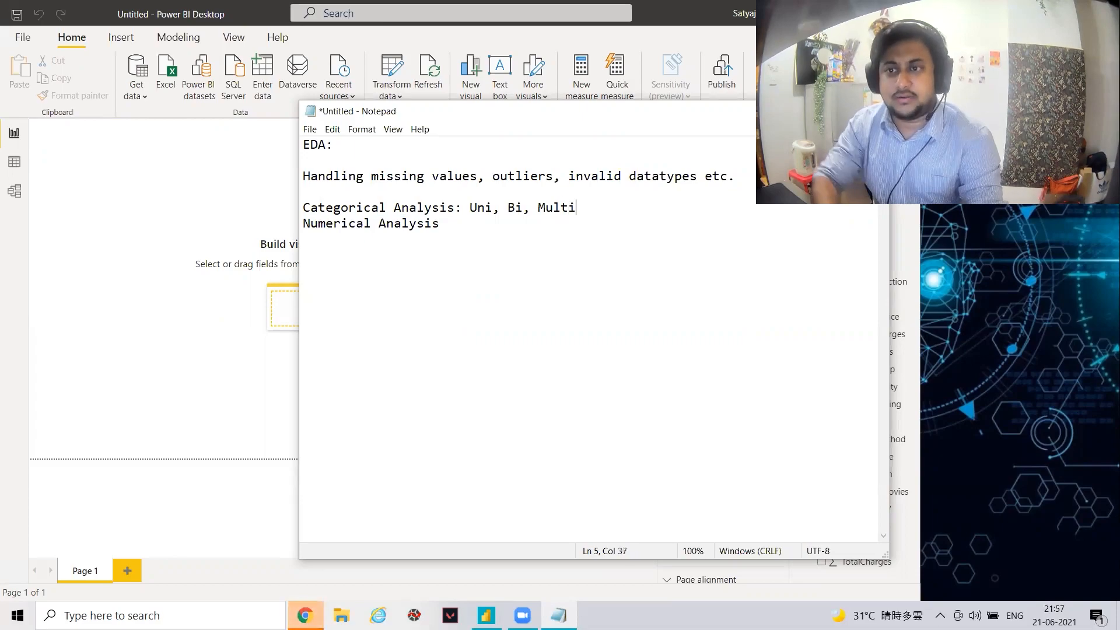
Step: Switch back to Power BI Desktop, add a stacked column chart to Page 1 and show its filters
key(alt+Tab)
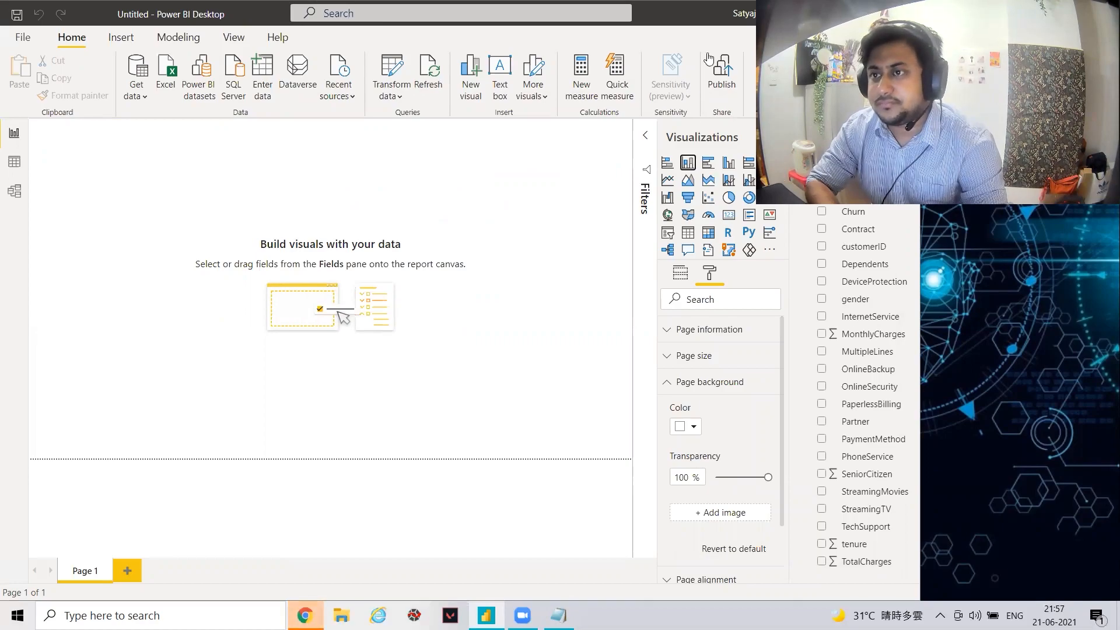
click(688, 163)
click(646, 136)
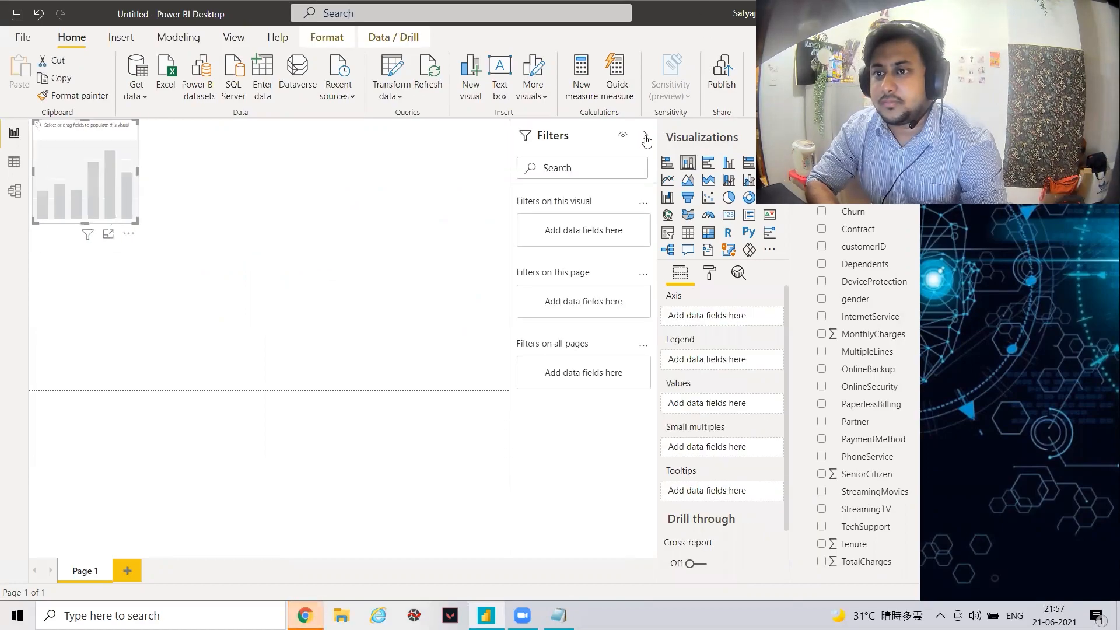
click(645, 139)
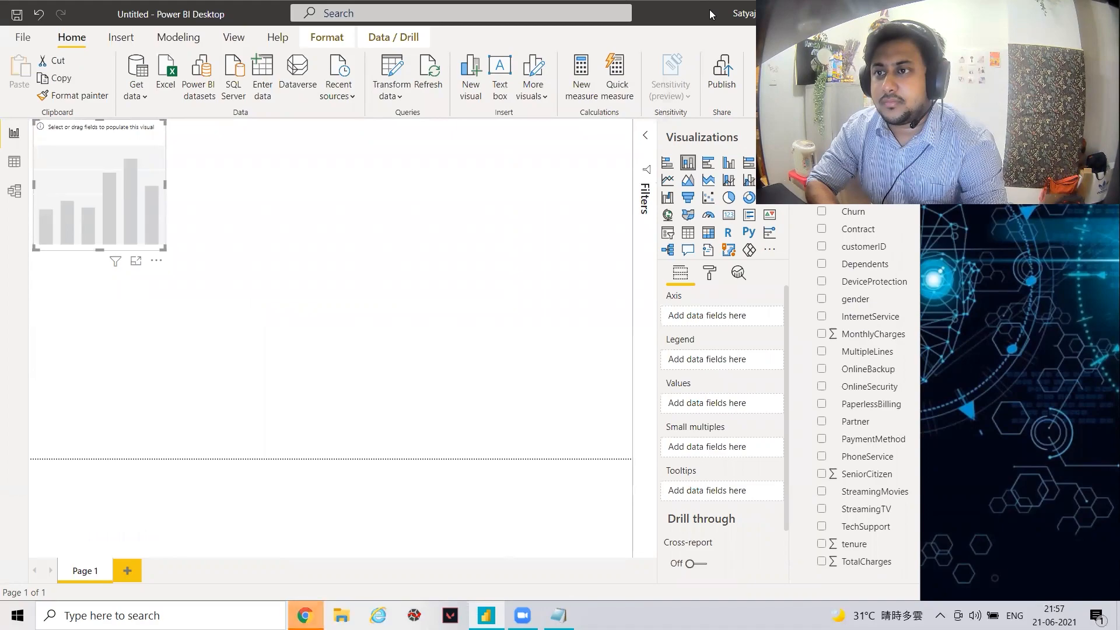
drag(709, 9, 657, 17)
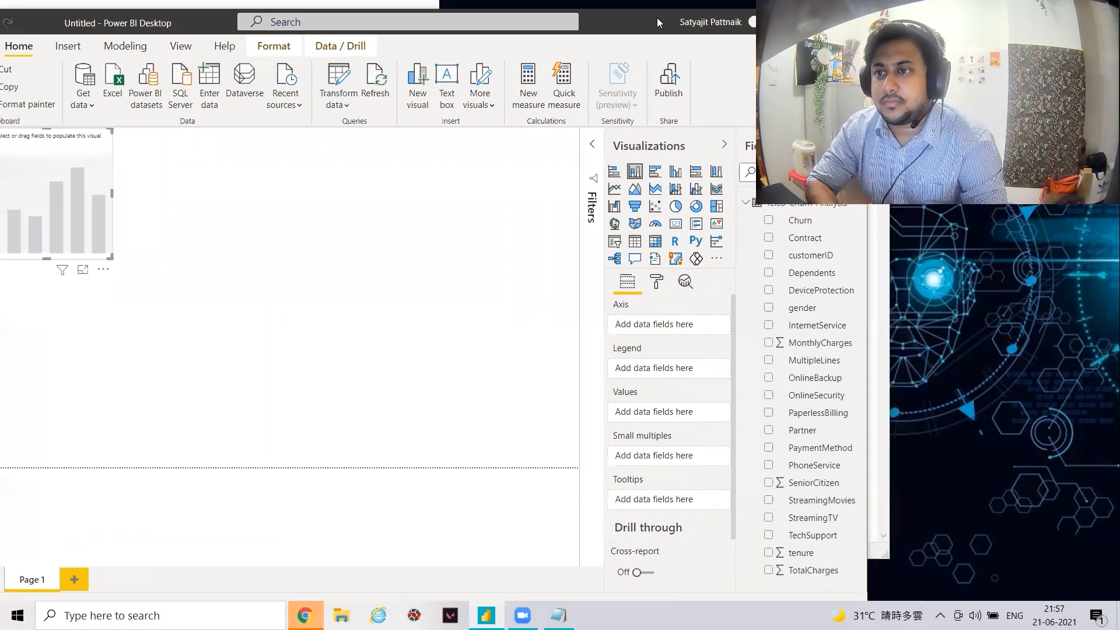
click(726, 146)
click(707, 150)
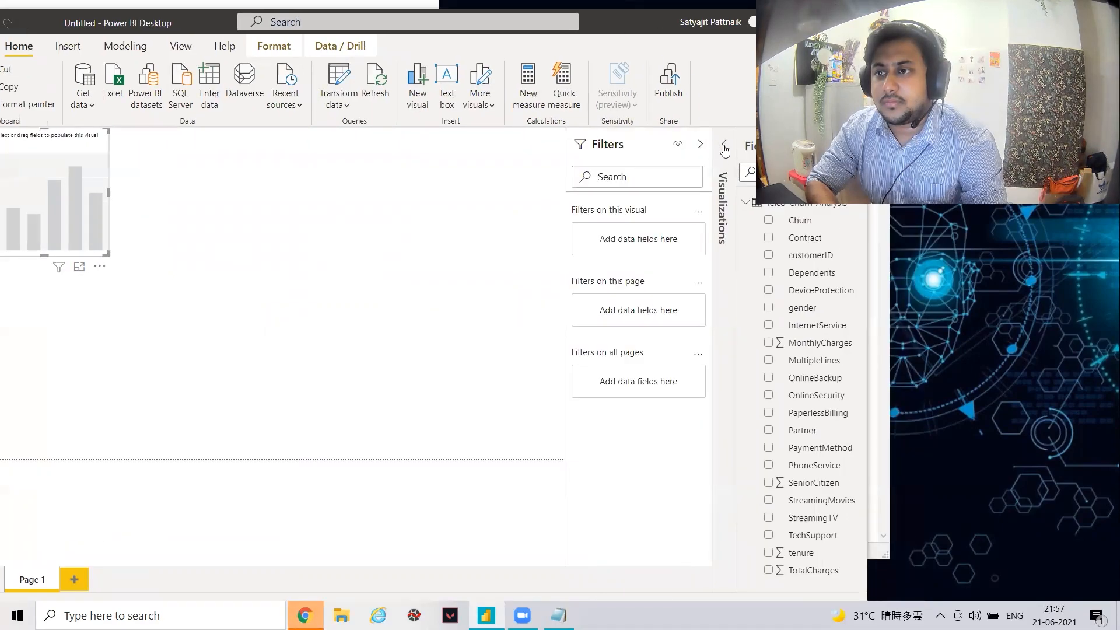
click(724, 147)
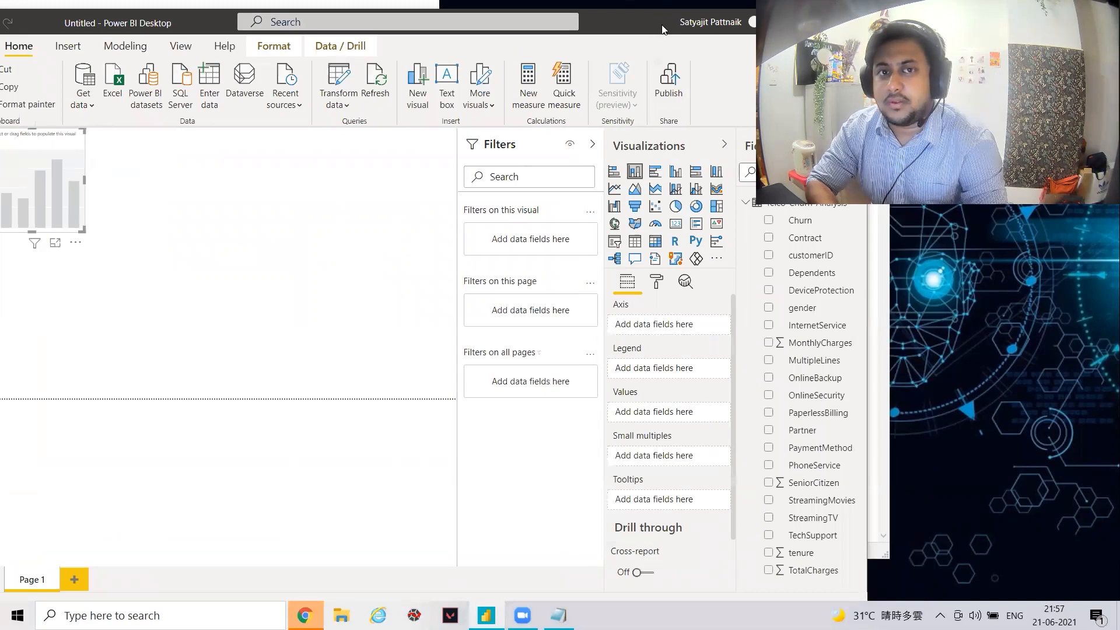
drag(662, 29, 719, 21)
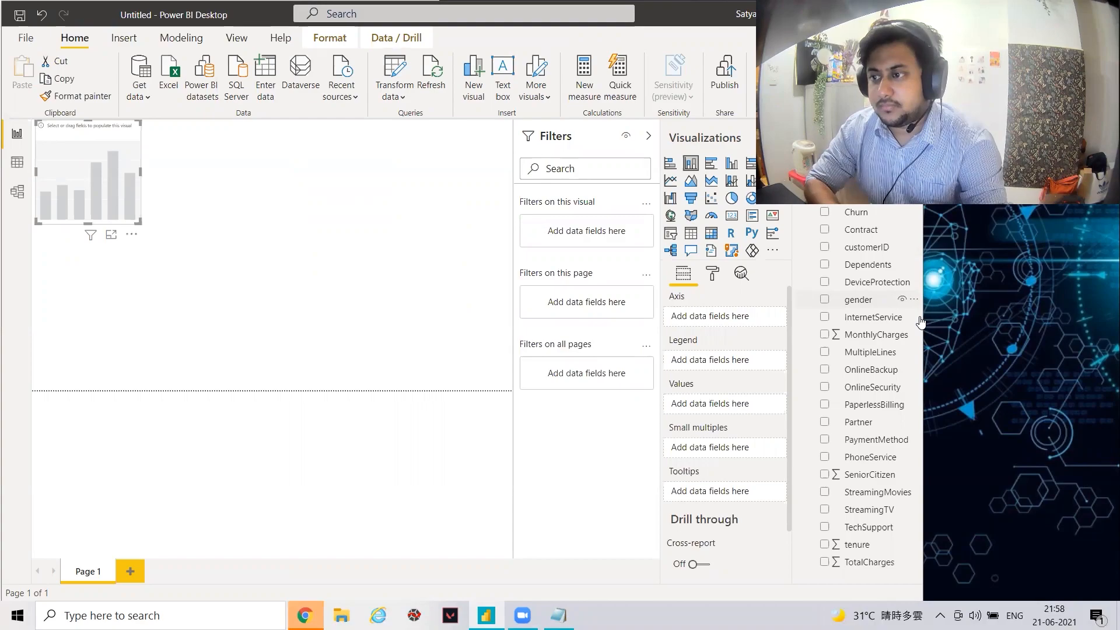
Step: Maximize the report window so that the Visualizations and Fields panes fit fully on screen
click(901, 300)
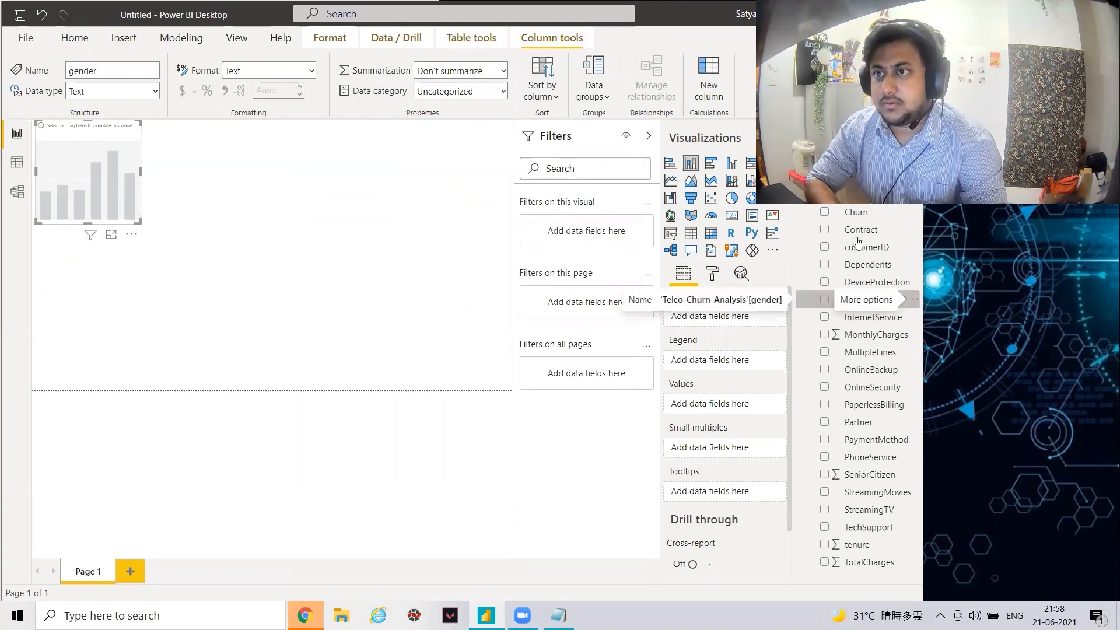
drag(690, 8, 687, 61)
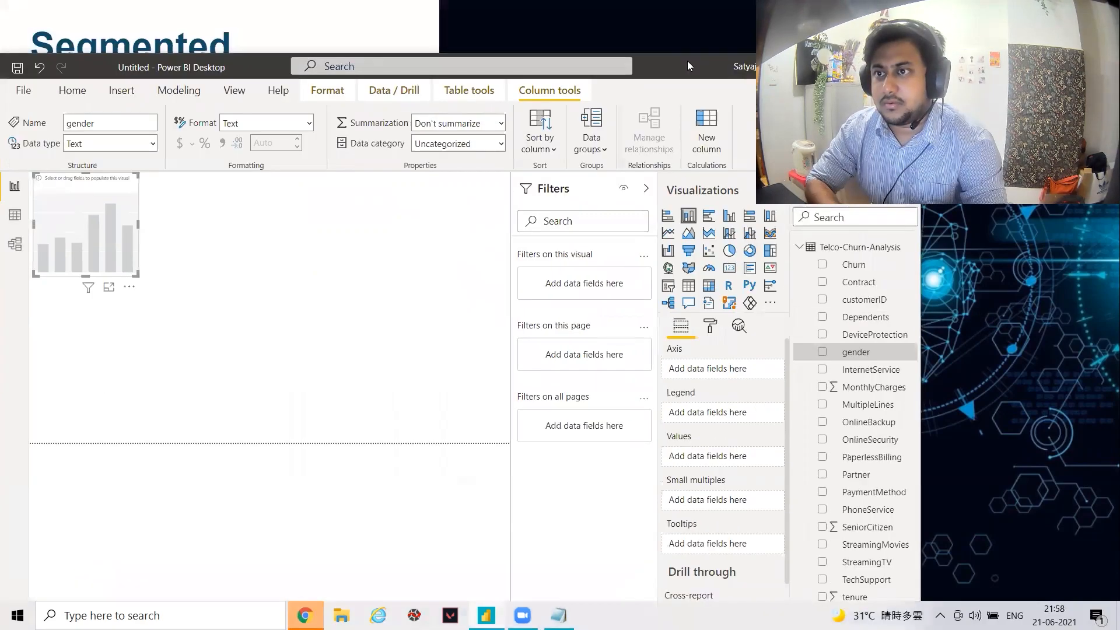
double_click(182, 71)
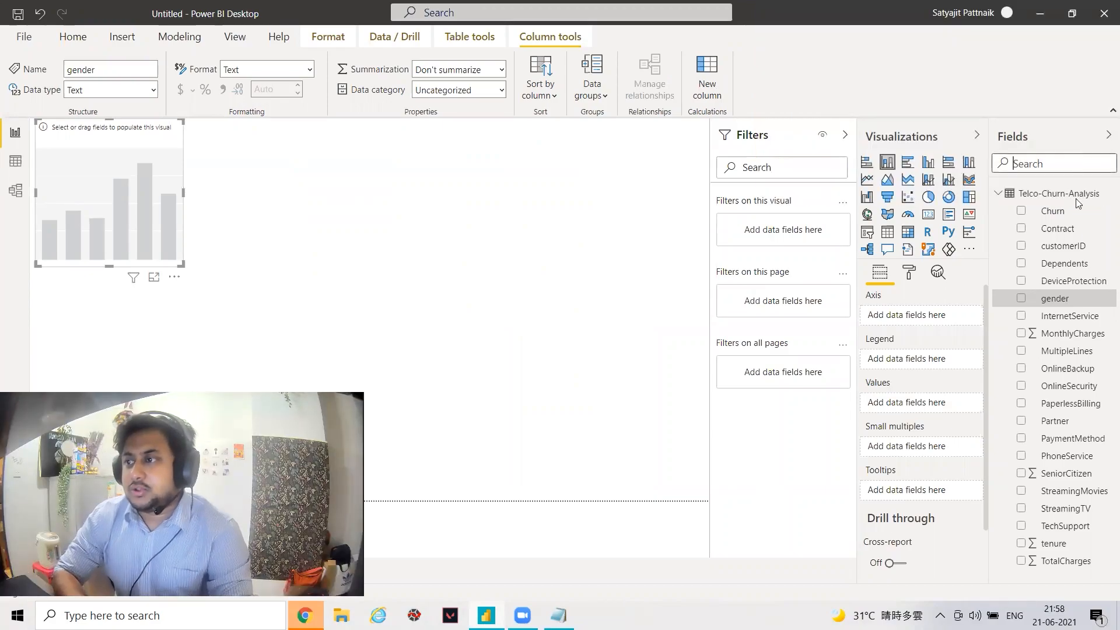
Step: Set the column chart's axis to gender and its values to the count of gender, and turn on its data labels
drag(1059, 300, 889, 321)
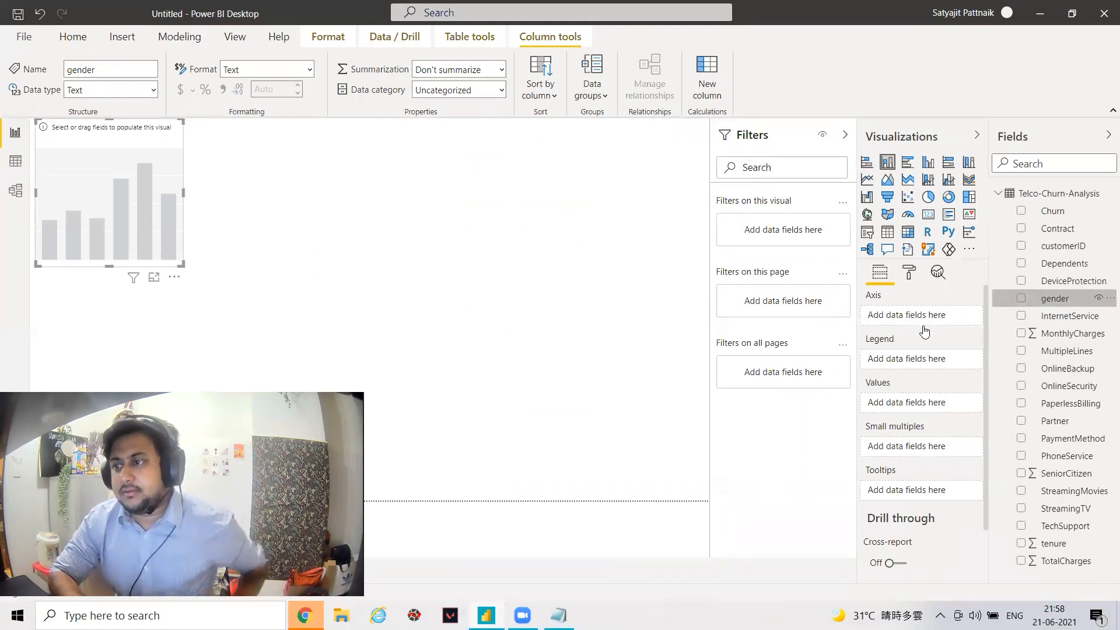
click(1044, 300)
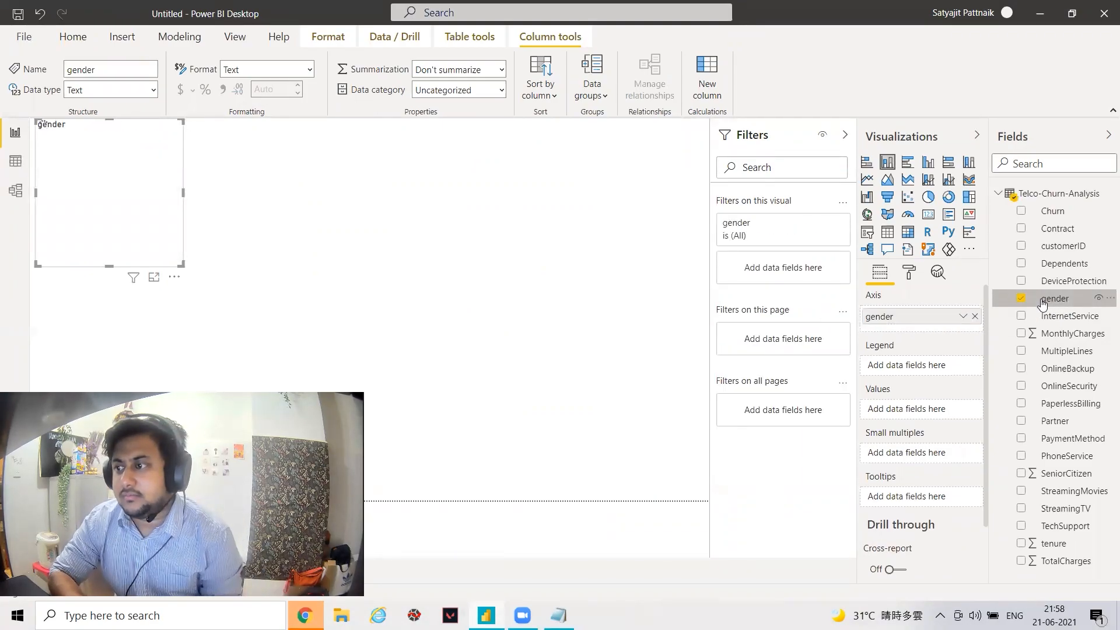
drag(1043, 303, 953, 420)
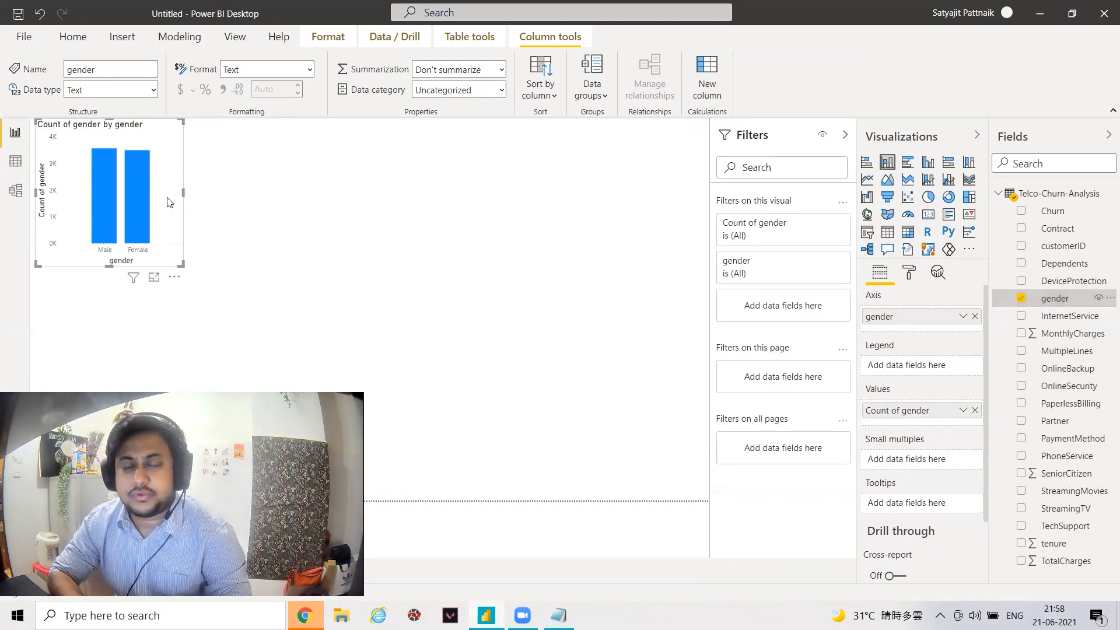
mouse_move(105, 169)
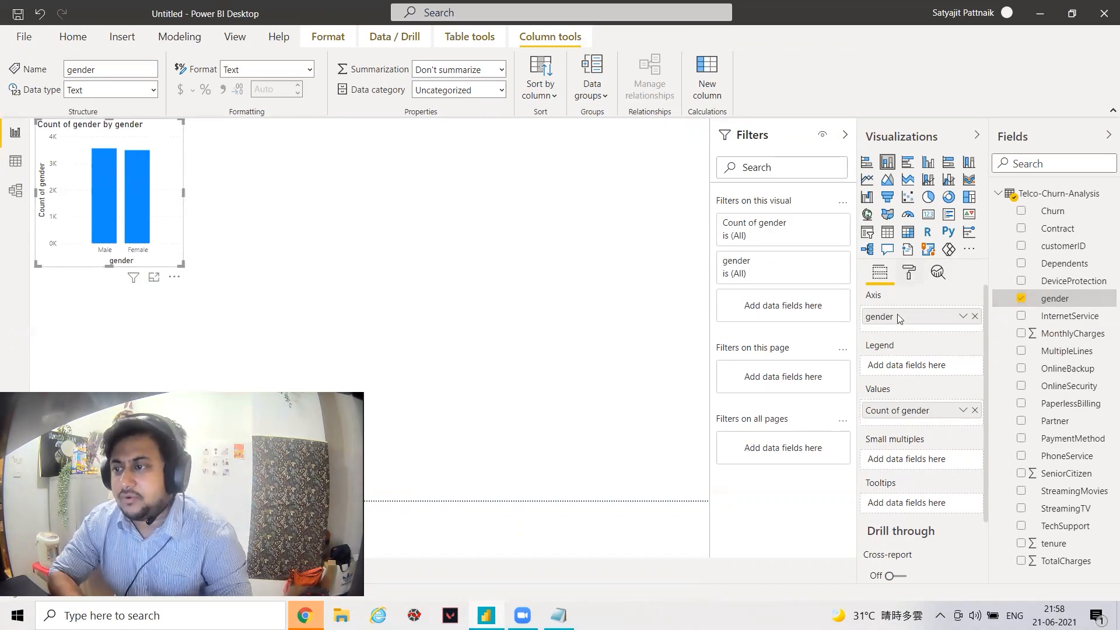
click(910, 273)
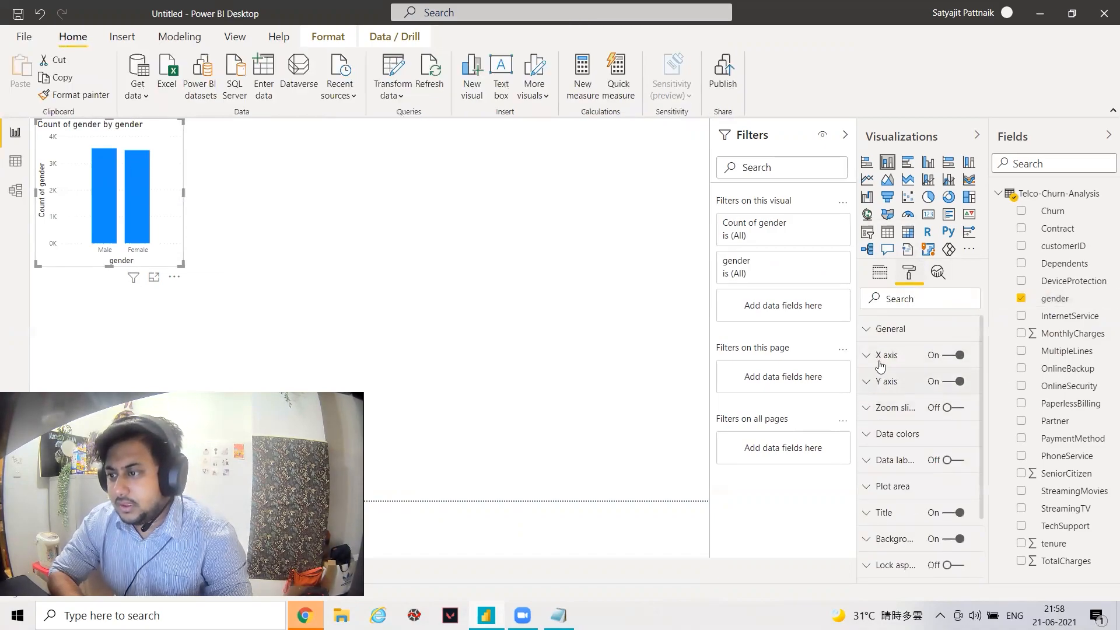
click(949, 460)
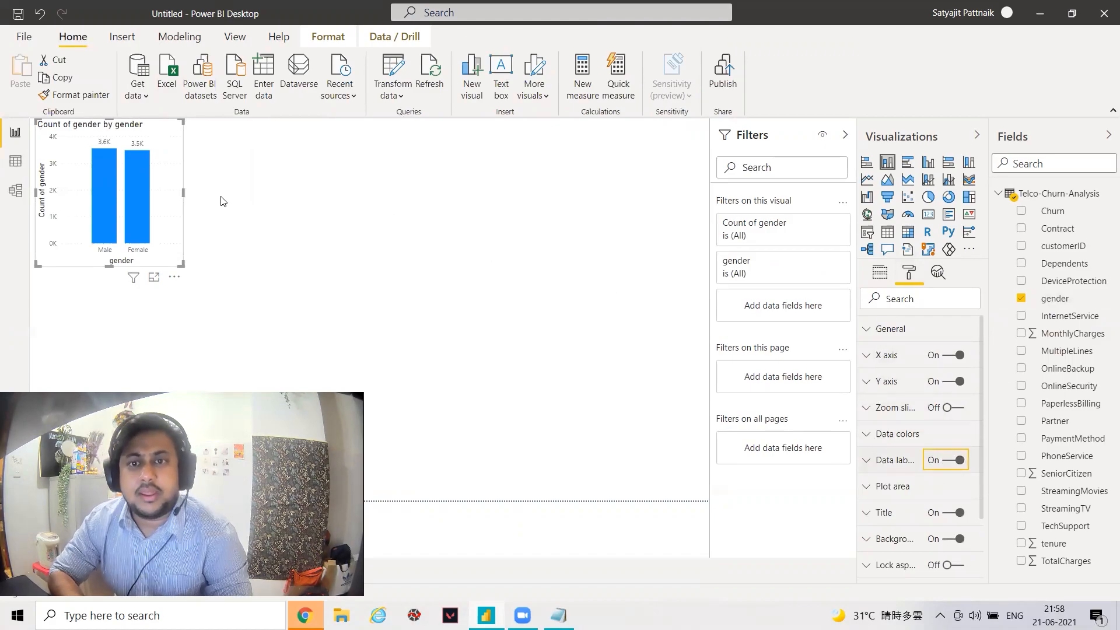
Step: Duplicate the gender column chart and place the copy beside the original, aligned with its upper edge
click(176, 180)
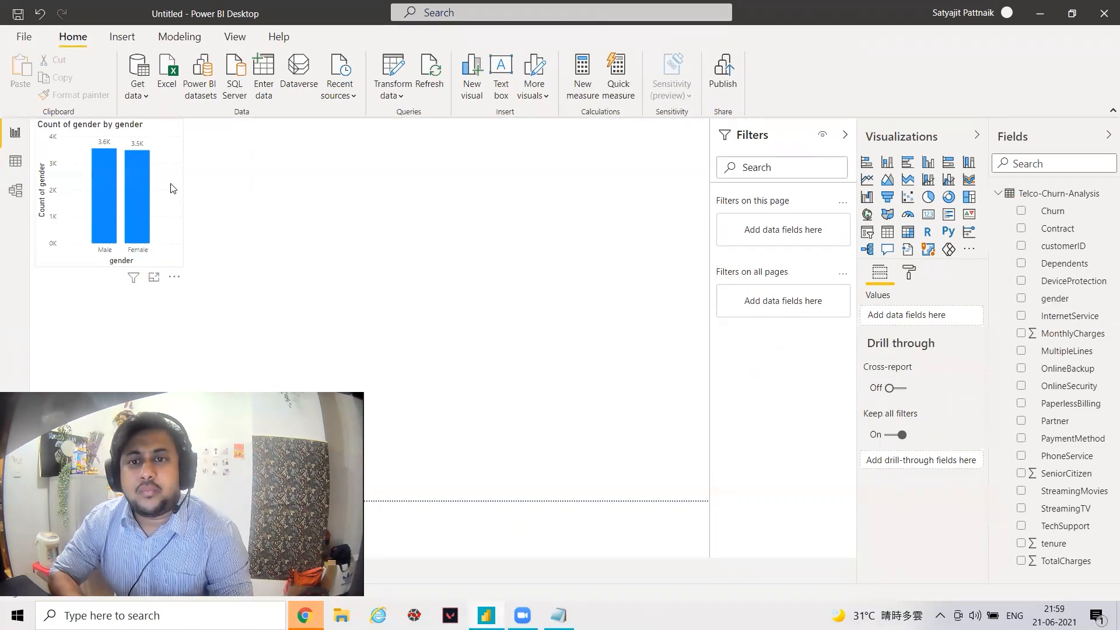
click(173, 188)
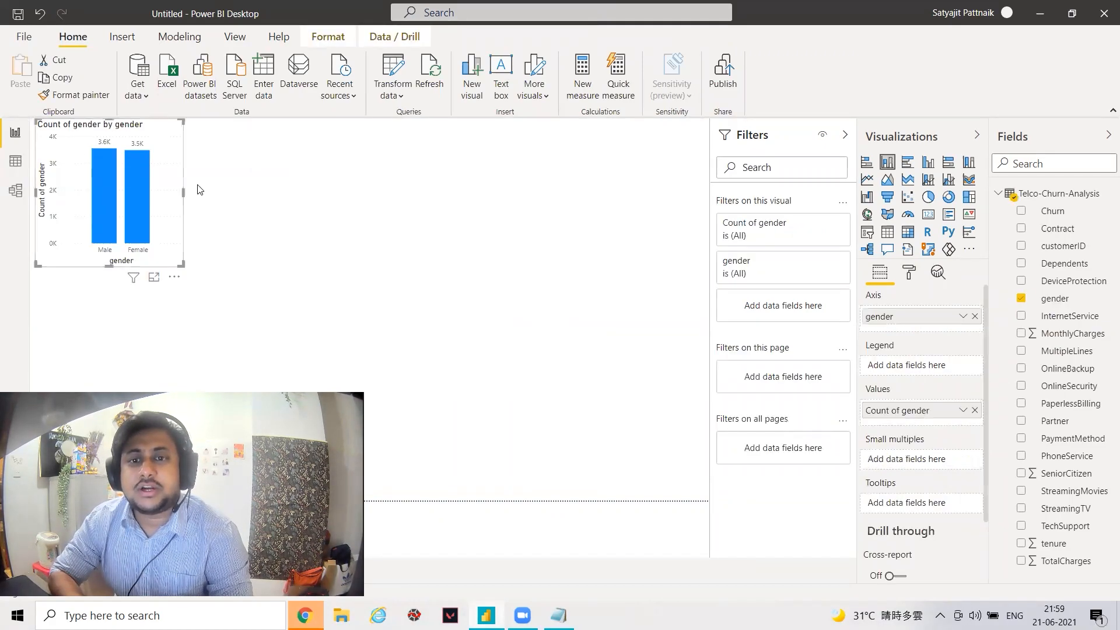
key(ctrl+c)
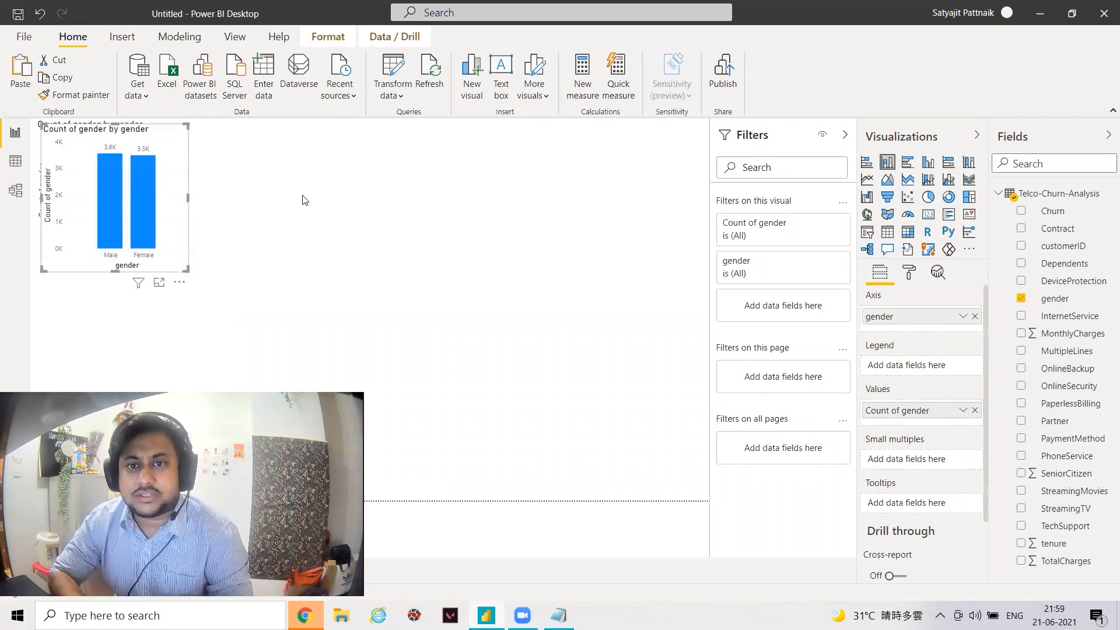
key(ctrl+v)
drag(327, 199, 258, 186)
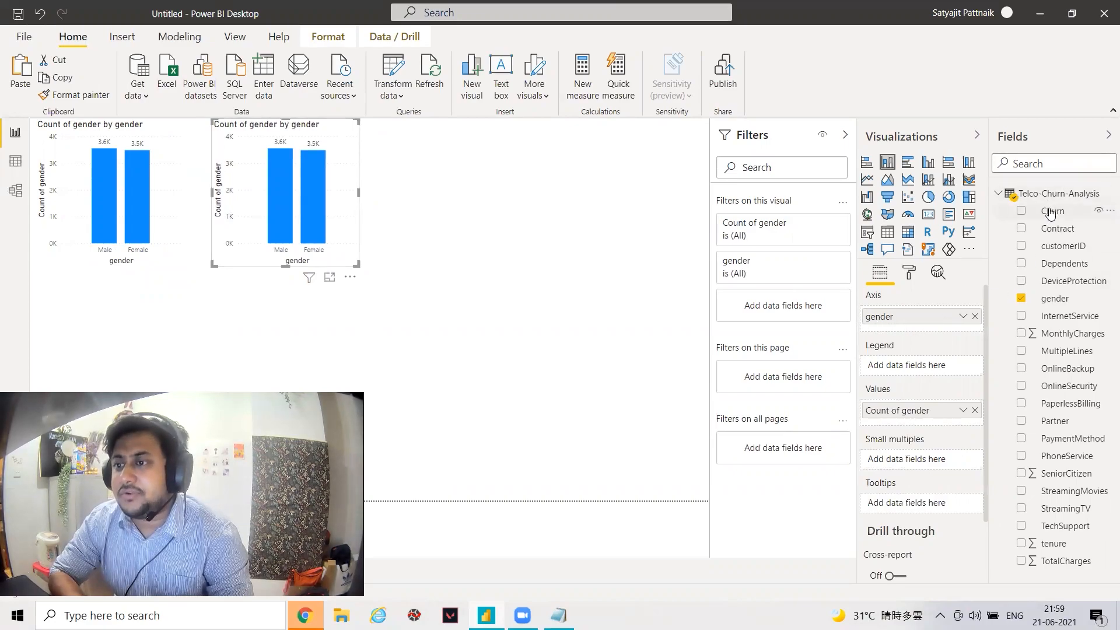
Step: Add Churn as a visual-level filter on the copied gender chart and restrict it to Yes
drag(1051, 211, 769, 311)
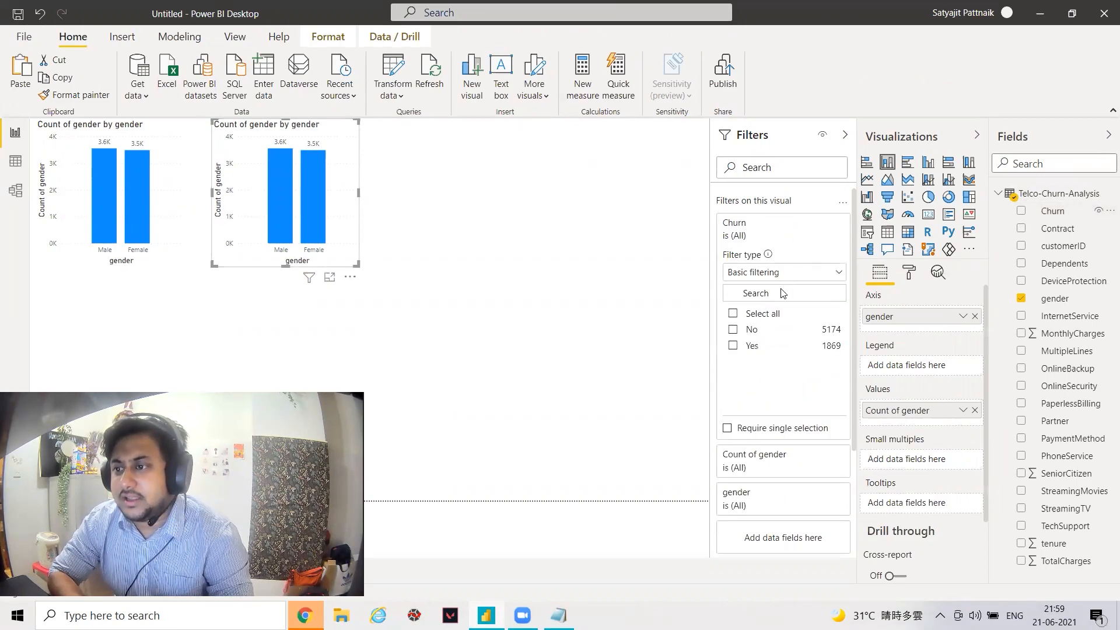
click(732, 347)
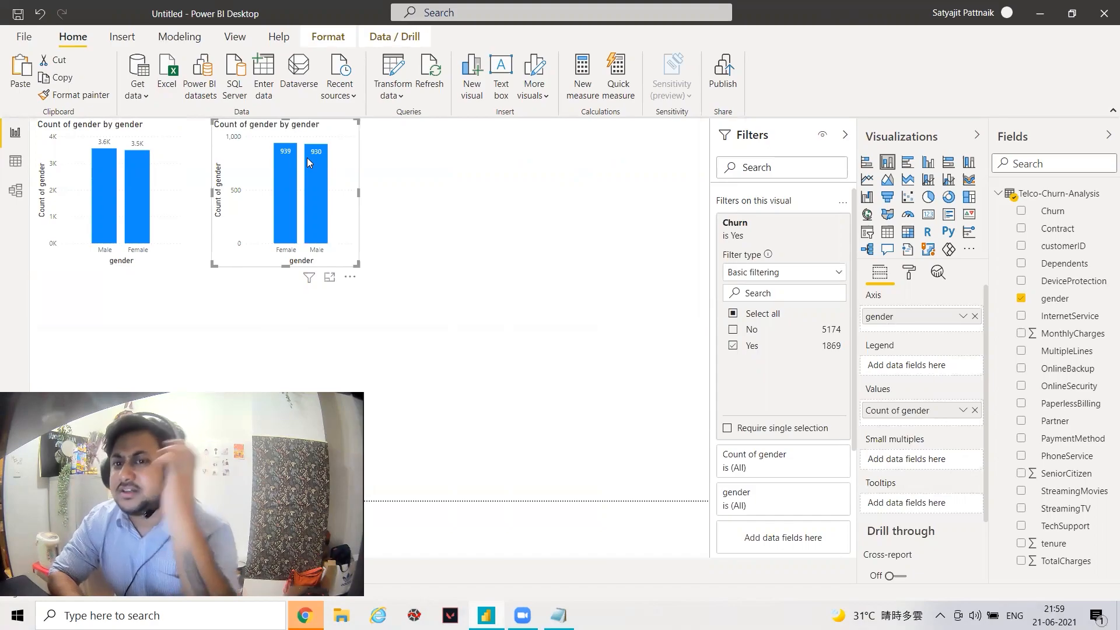
key(Escape)
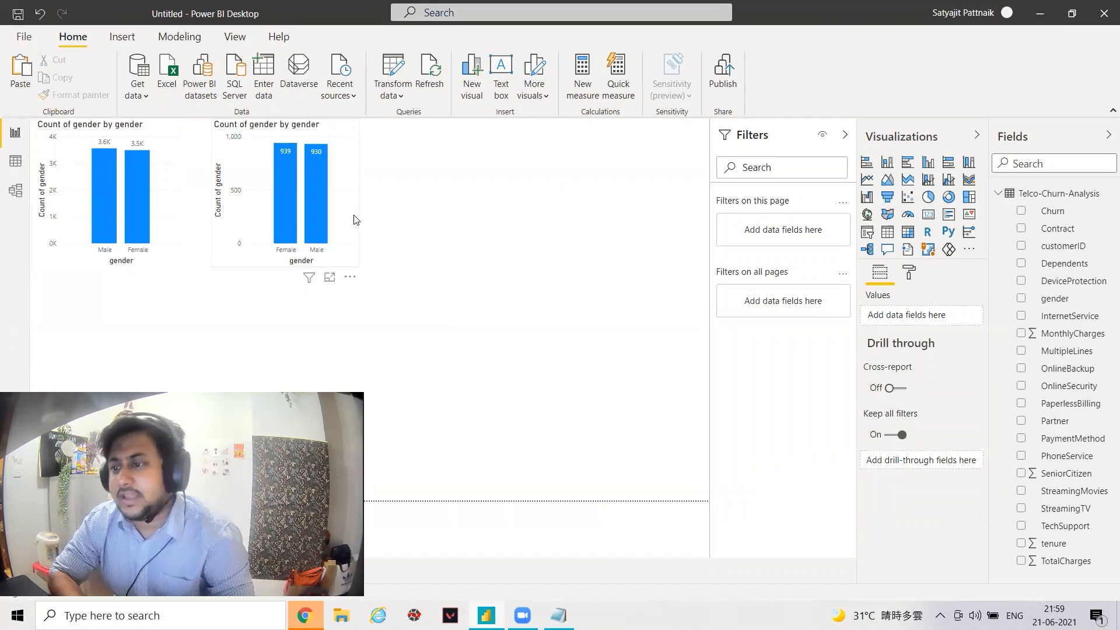
Step: Move the churn-filtered gender chart below the original and shrink both charts into a compact stack
drag(355, 219, 173, 345)
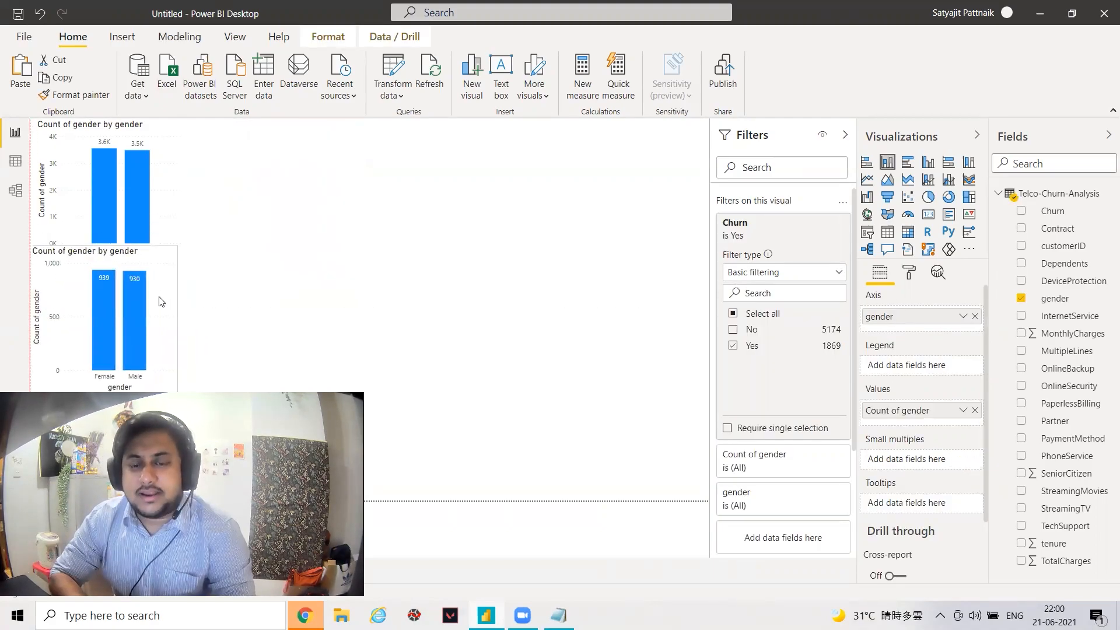
drag(175, 250, 136, 281)
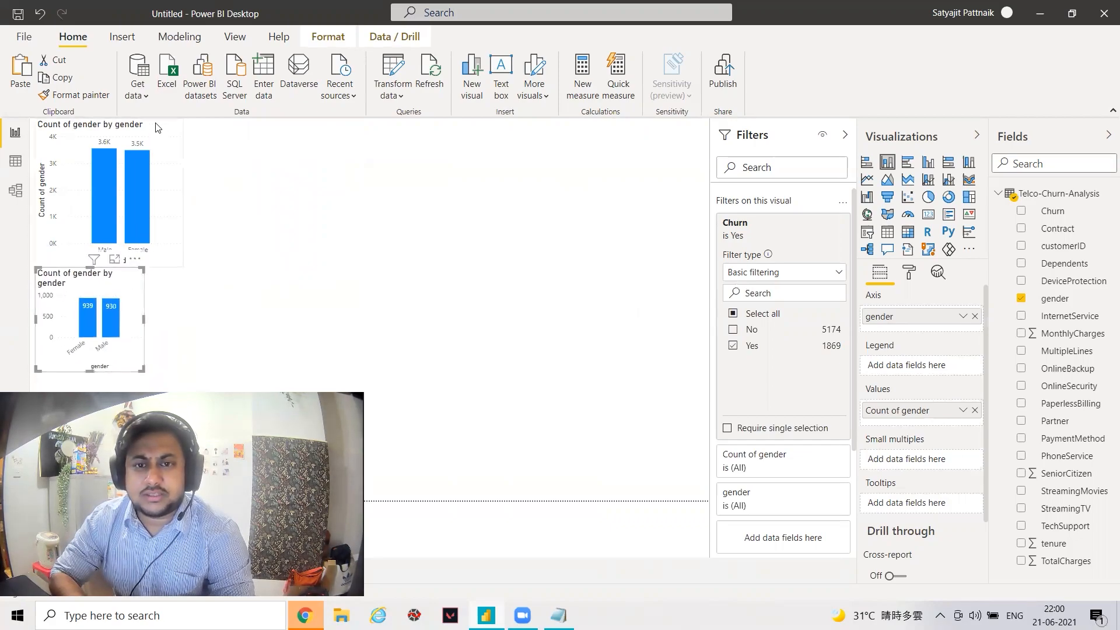
click(180, 123)
drag(180, 122, 126, 130)
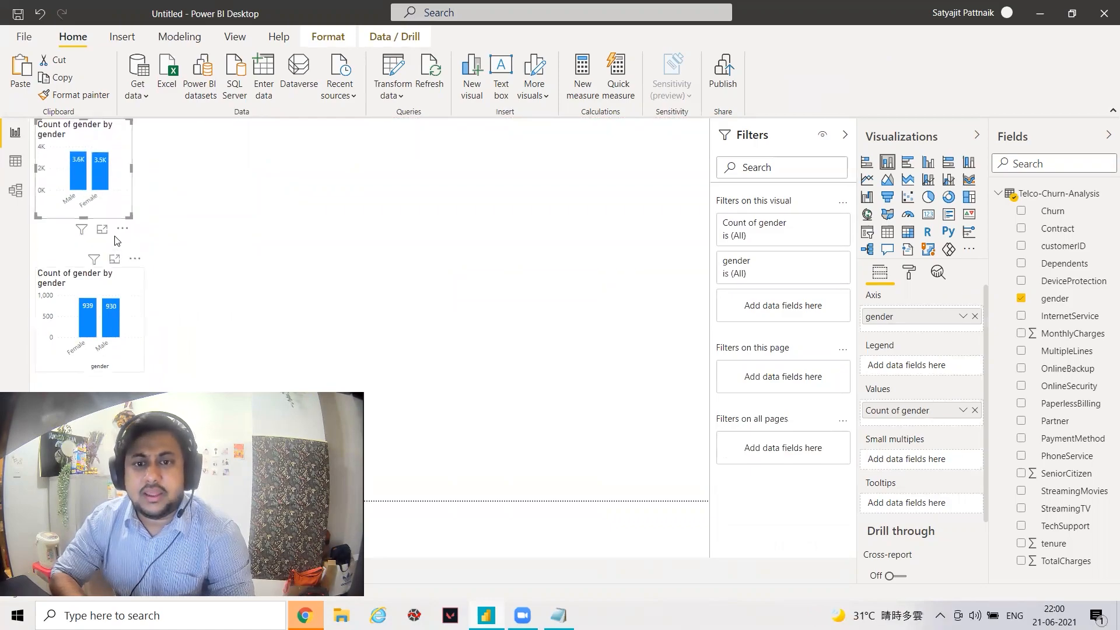
drag(116, 274, 112, 231)
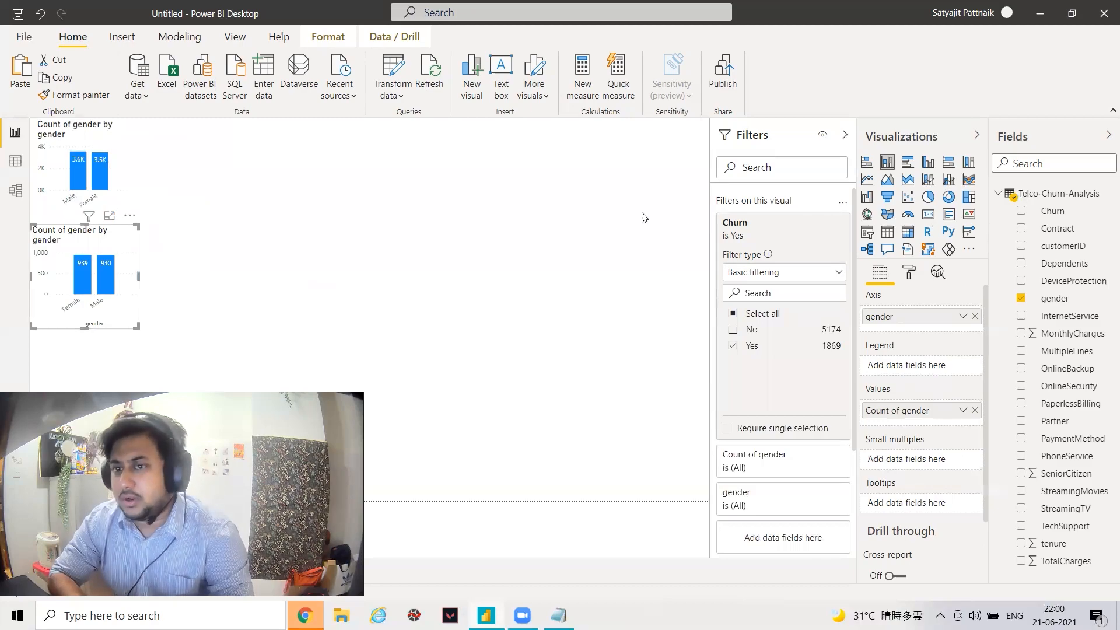
Step: Add a new stacked column chart with Contract as the axis and the count of Contract as the values
click(555, 204)
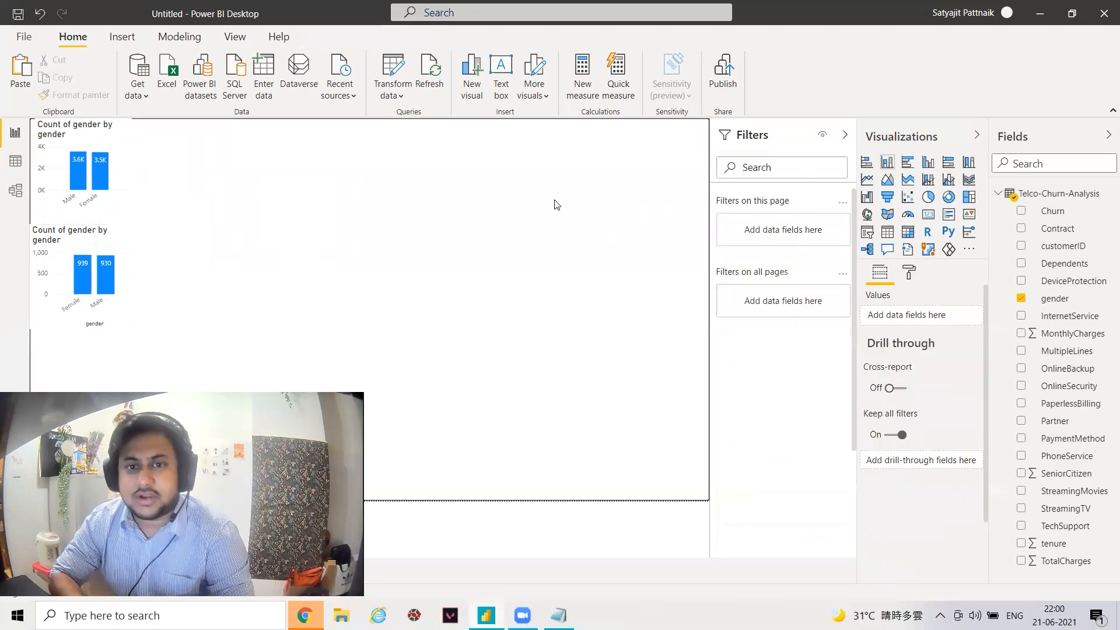
click(1052, 163)
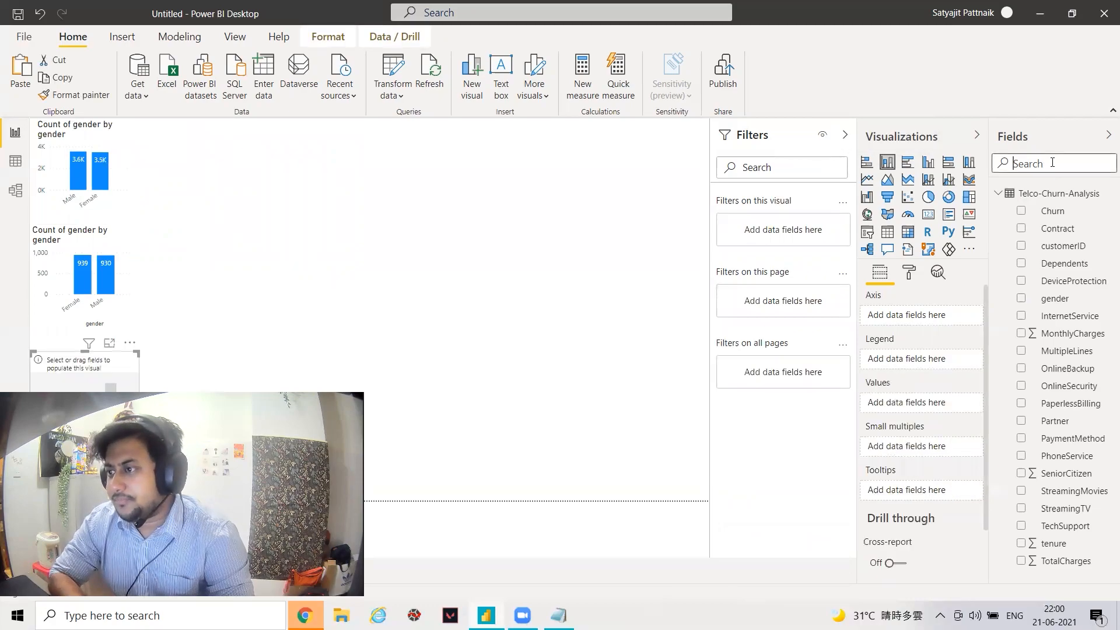
text(contra)
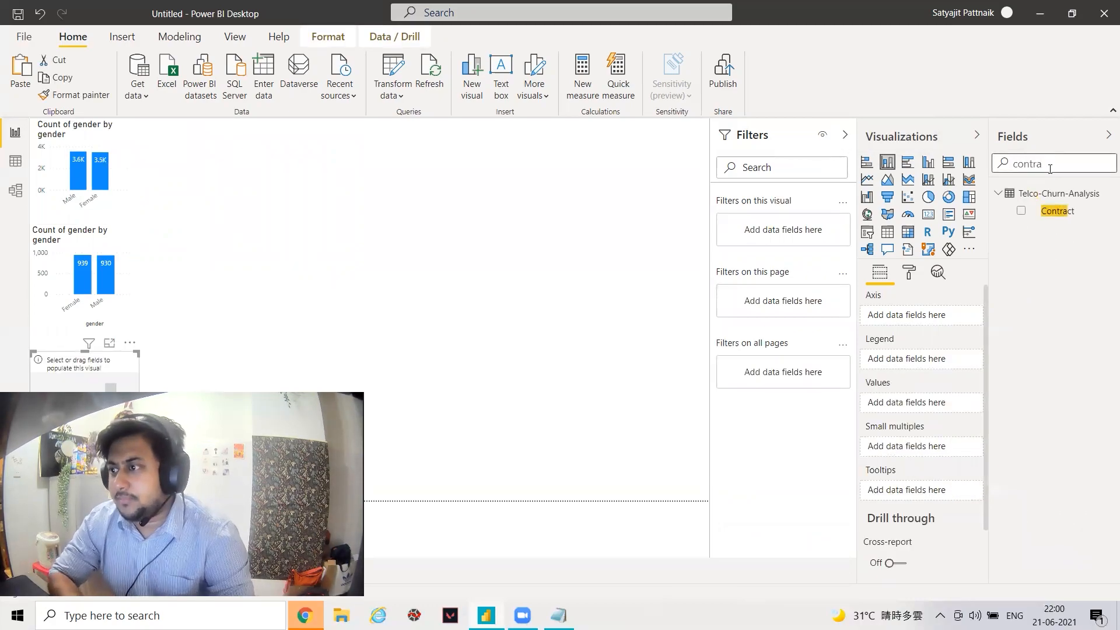
drag(1048, 213, 904, 315)
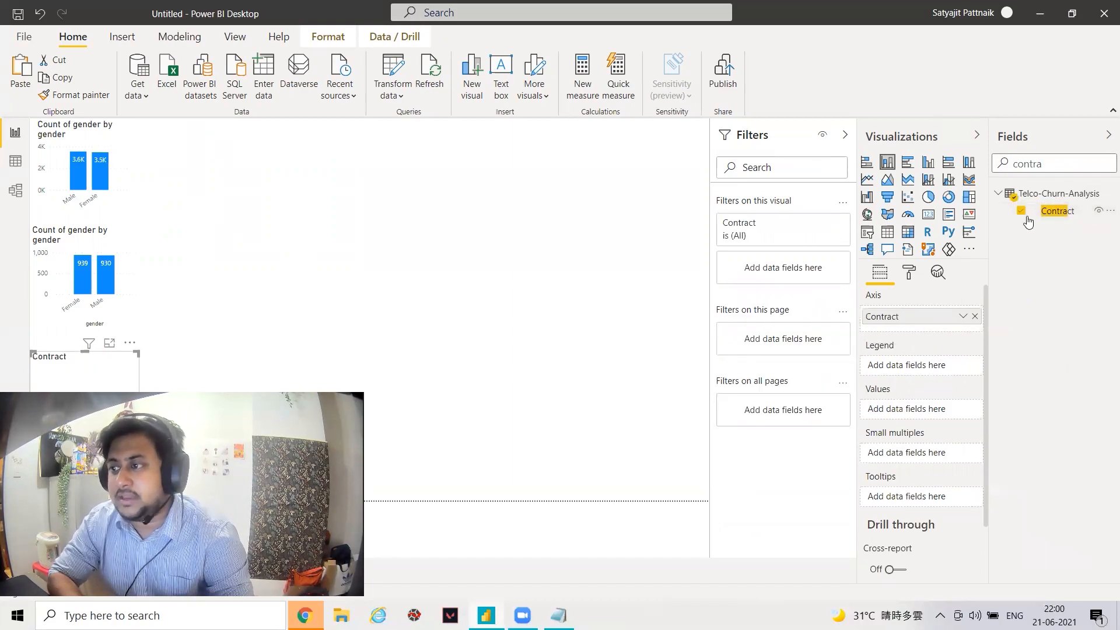
drag(1057, 211, 917, 410)
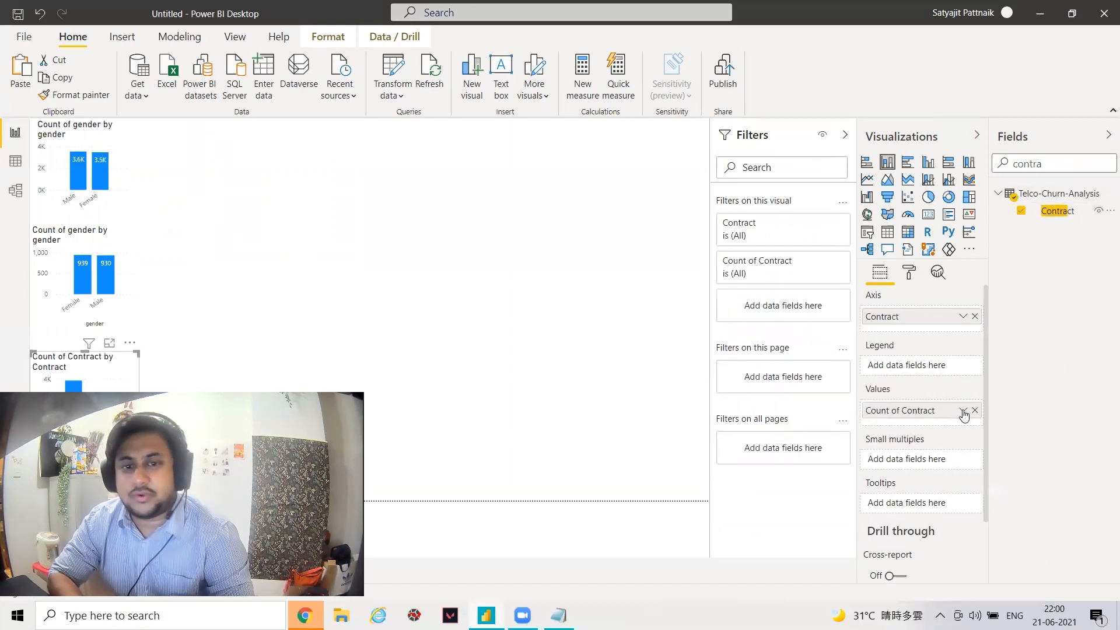
Step: Move the Contract chart to the empty area beside the gender charts and turn on its data labels
drag(108, 385, 271, 201)
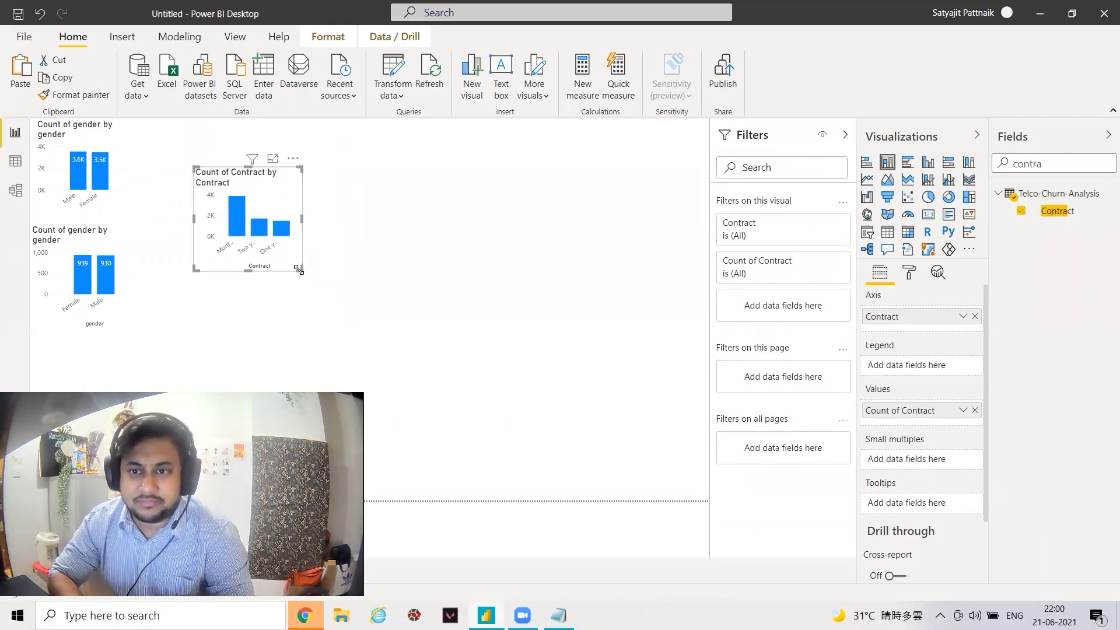
click(909, 272)
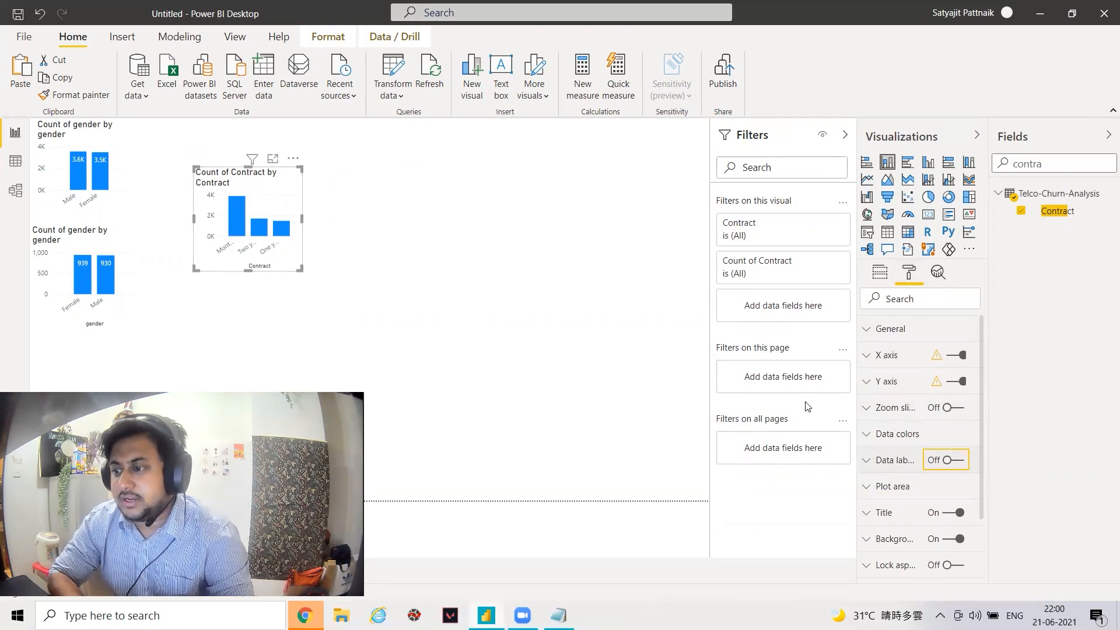
click(953, 460)
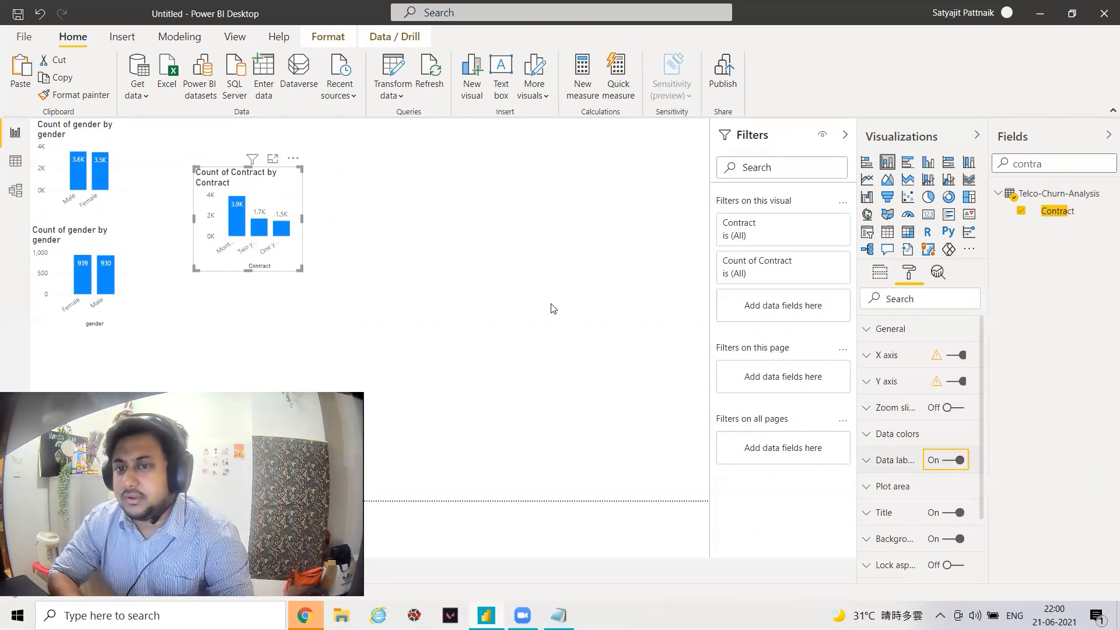
Step: Duplicate the Contract column chart and place the copy beside the original
click(276, 205)
key(ctrl+c)
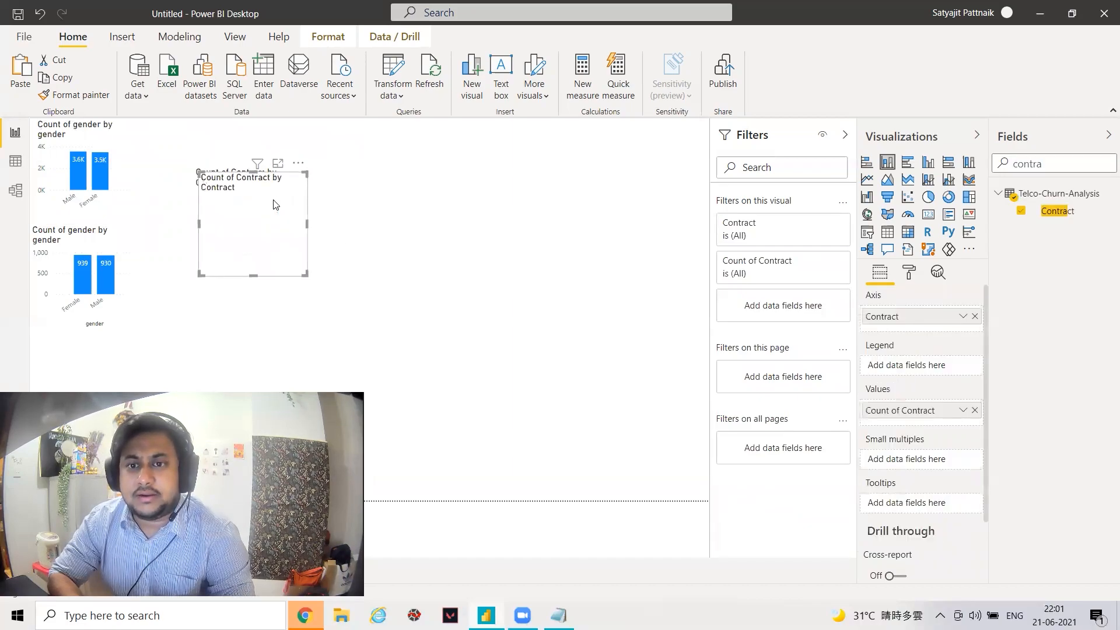
key(ctrl+v)
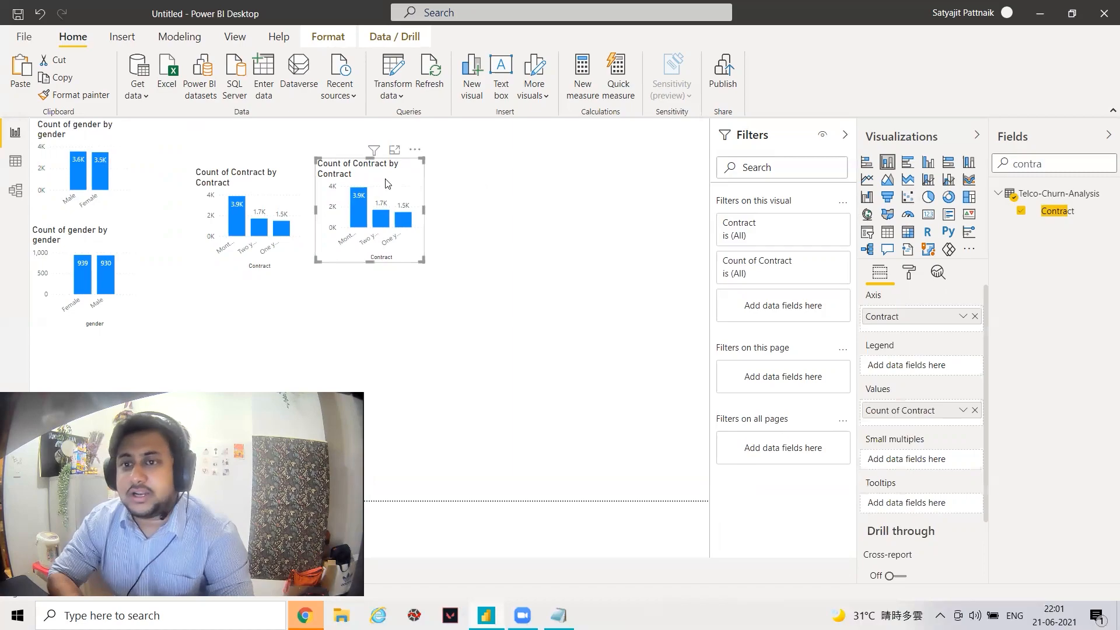
Step: Filter the duplicated Contract chart to customers with Churn set to Yes
click(466, 204)
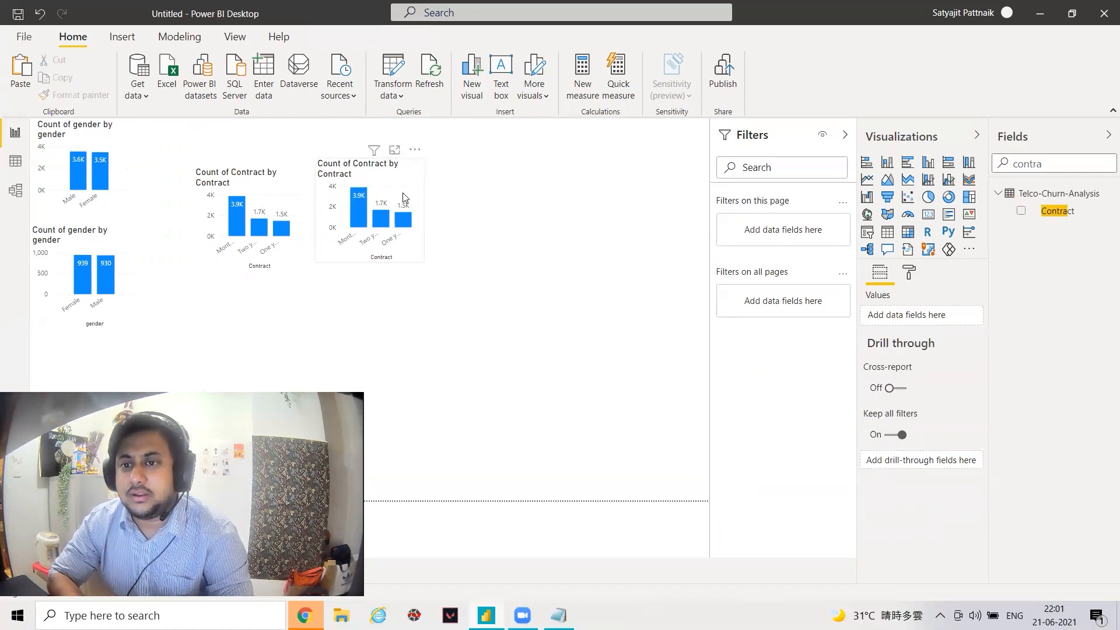
click(406, 199)
double_click(1042, 162)
text(c)
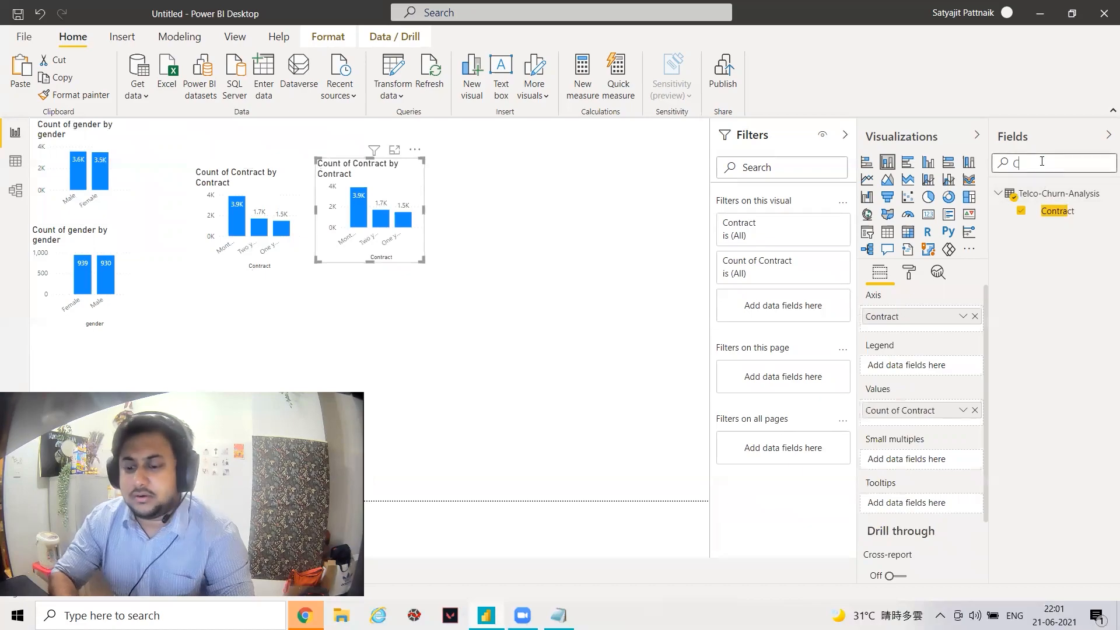
text(hurn)
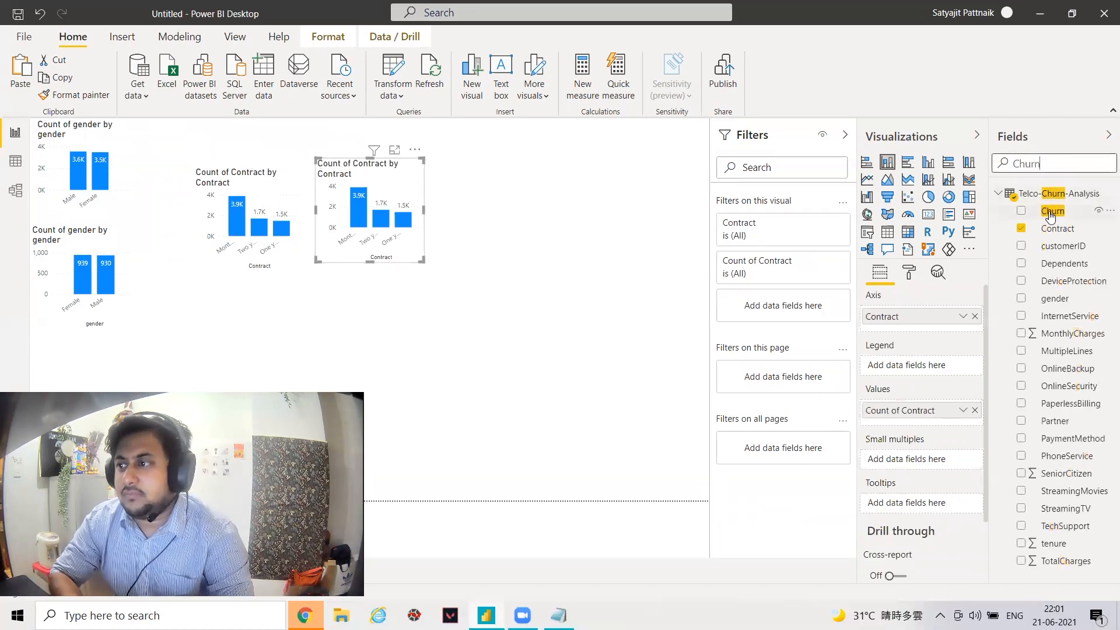
drag(1050, 211, 762, 303)
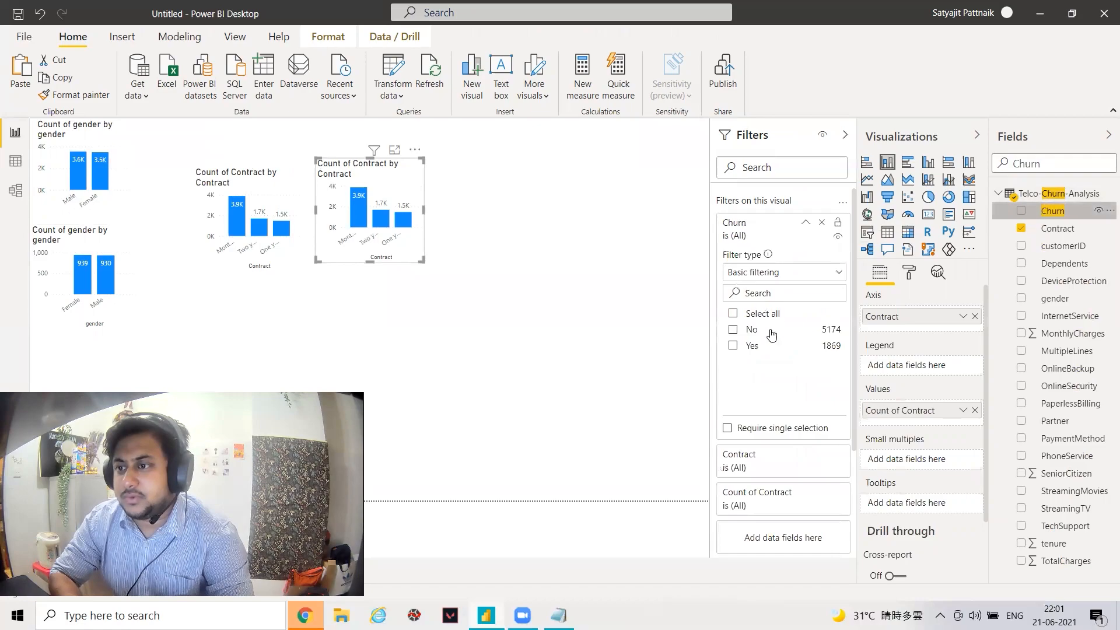
click(733, 346)
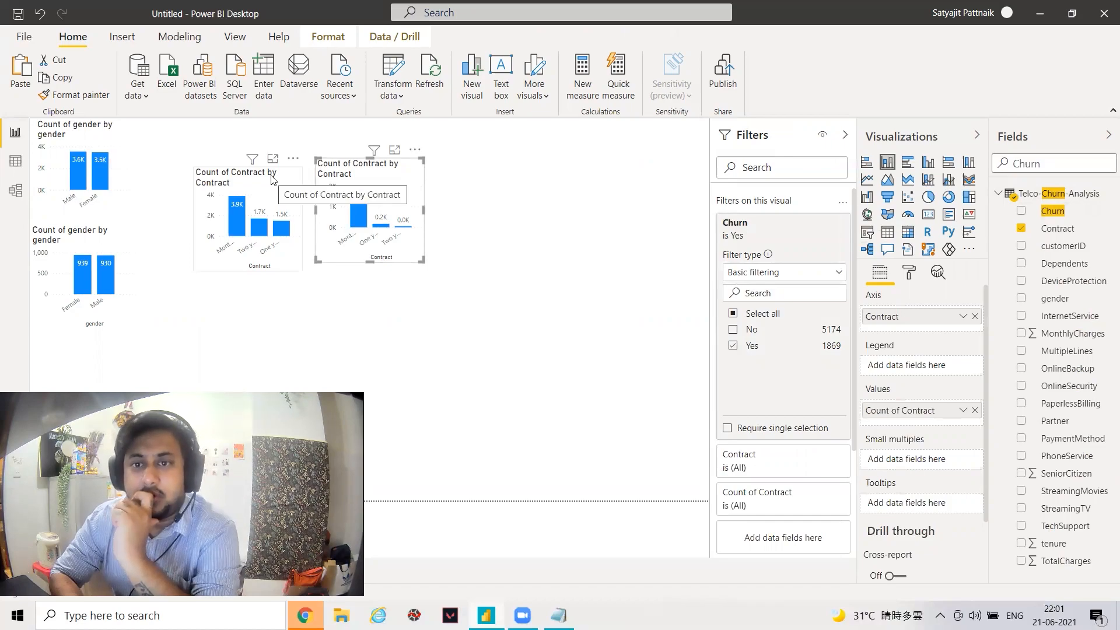
Step: Move both Contract charts side by side along the page's upper edge, next to the first gender chart
drag(270, 170, 233, 131)
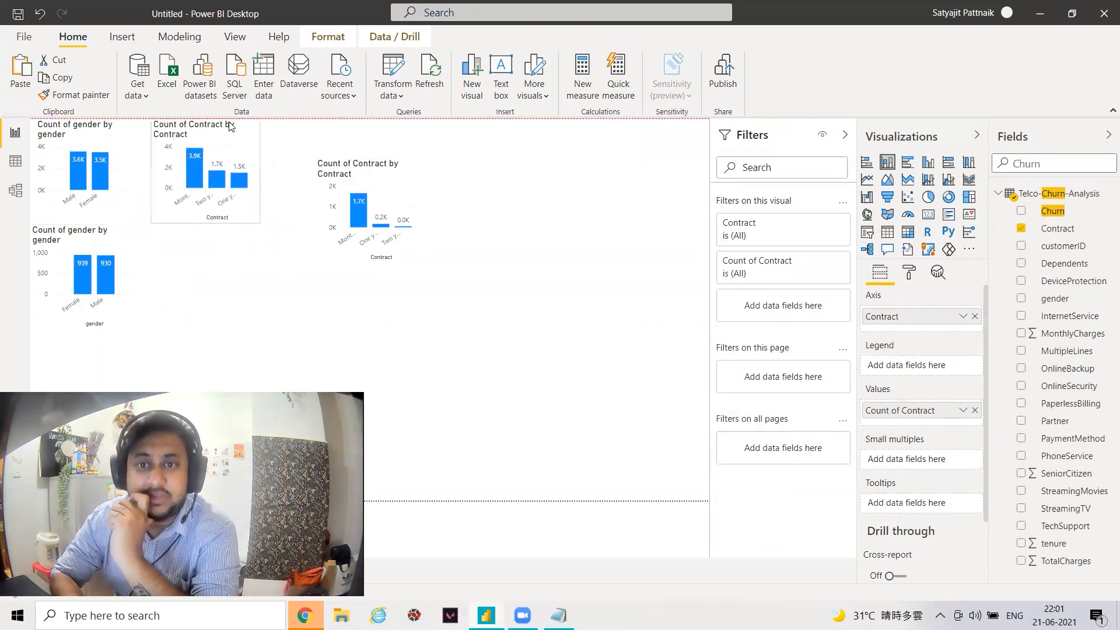
drag(368, 170, 309, 135)
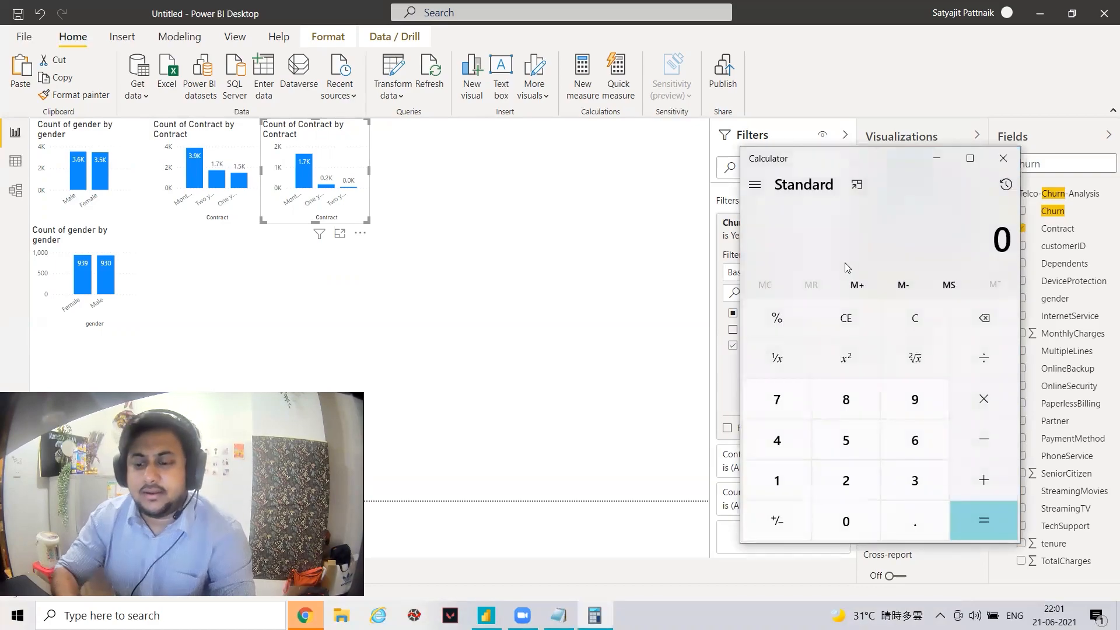
text(3900)
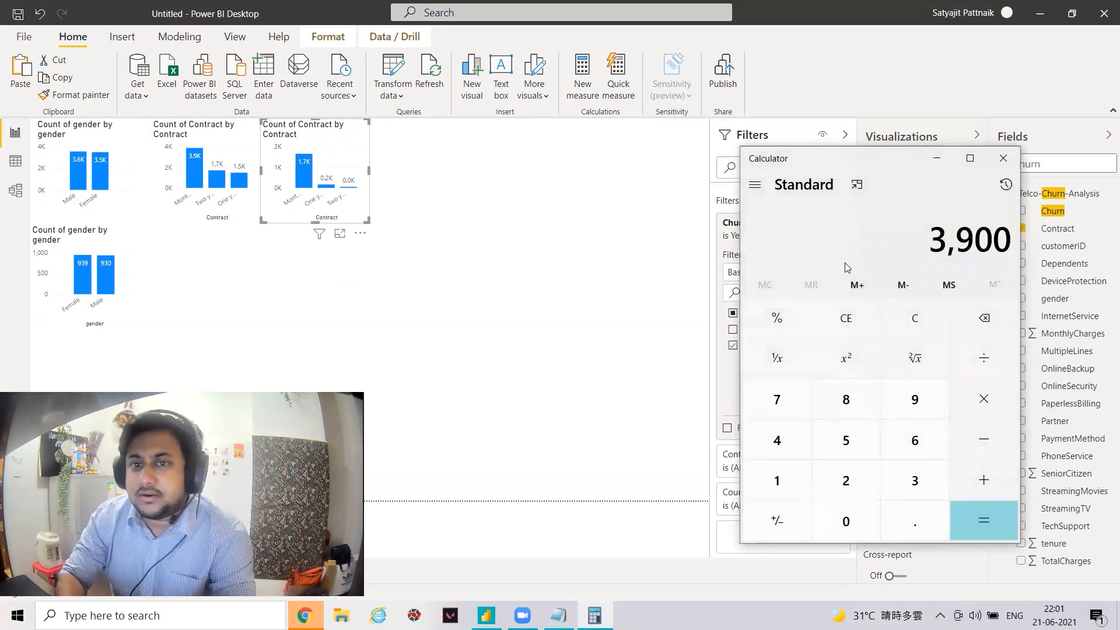
key(plus)
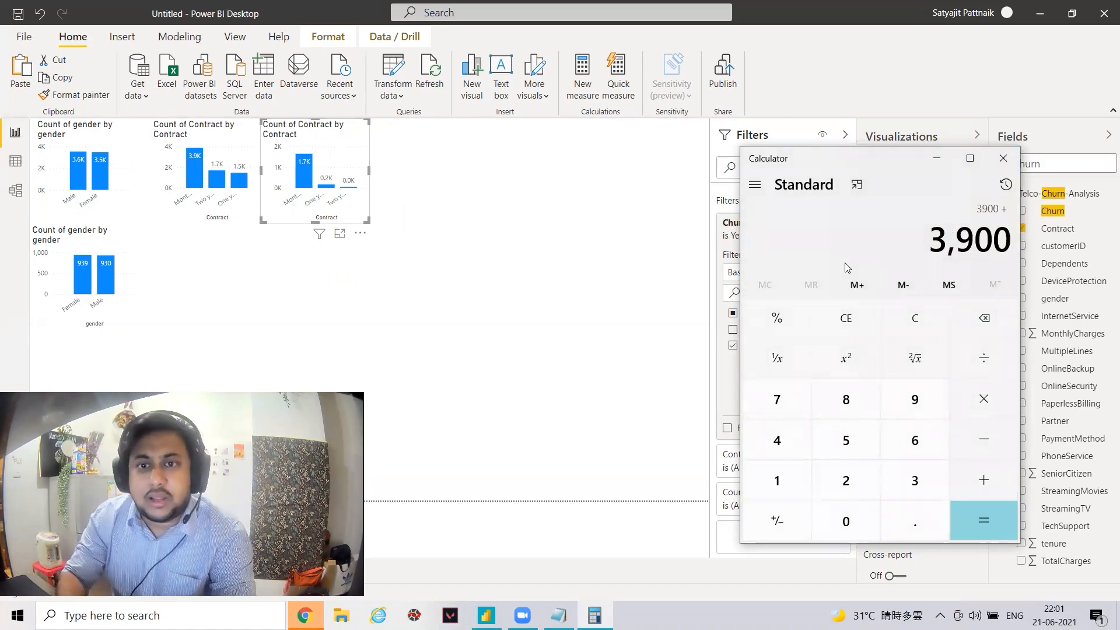
click(635, 226)
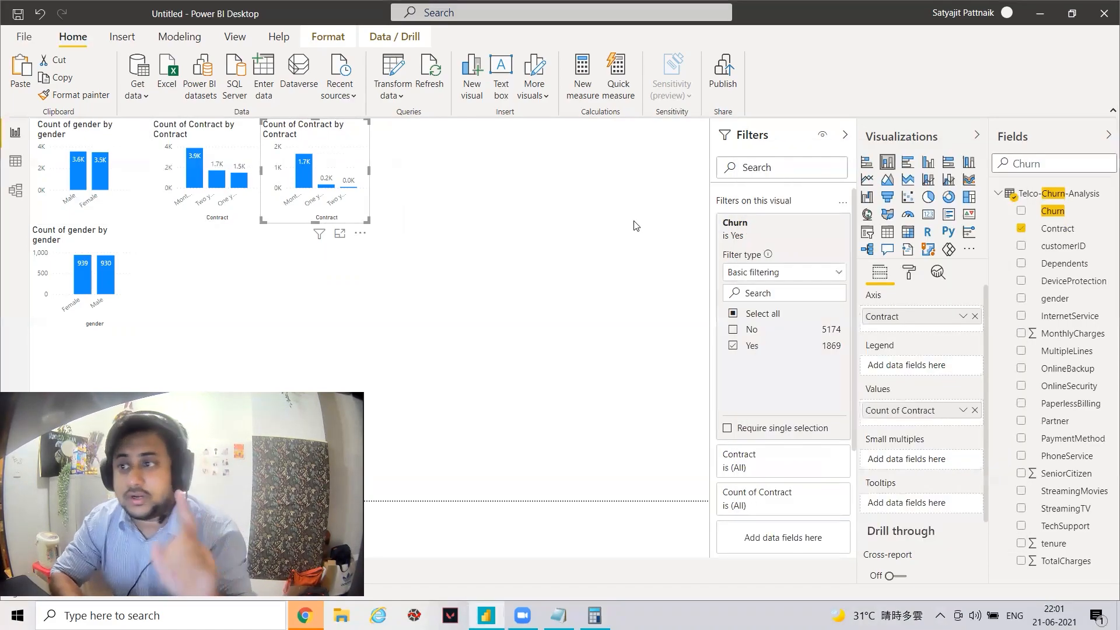
Step: Add a card visual, move it to the report page's upper-right corner and shrink it
click(564, 199)
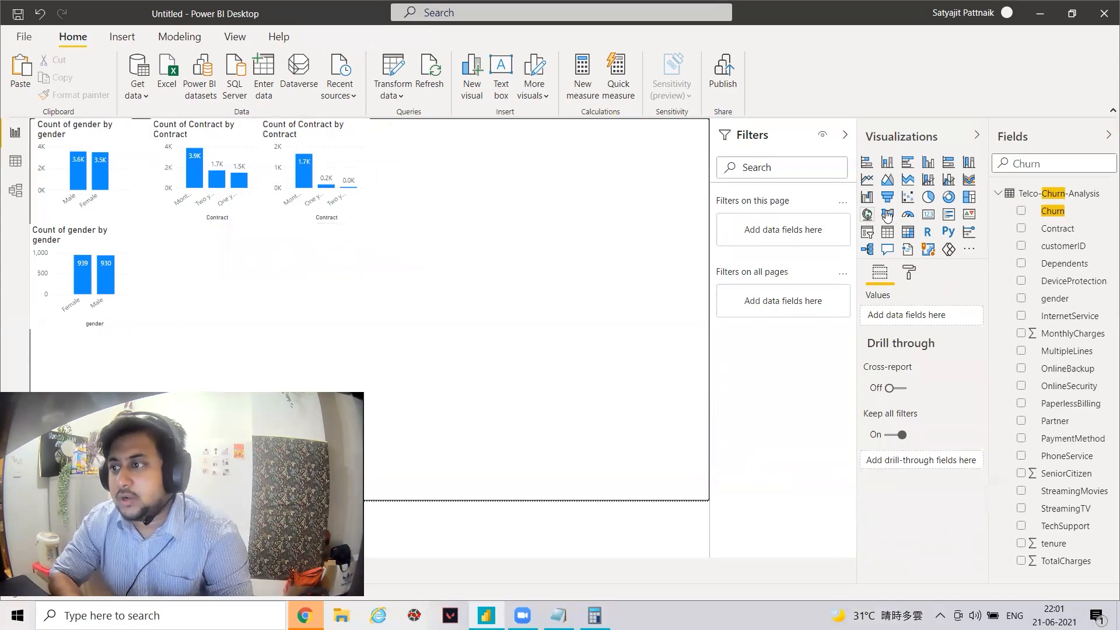
click(928, 217)
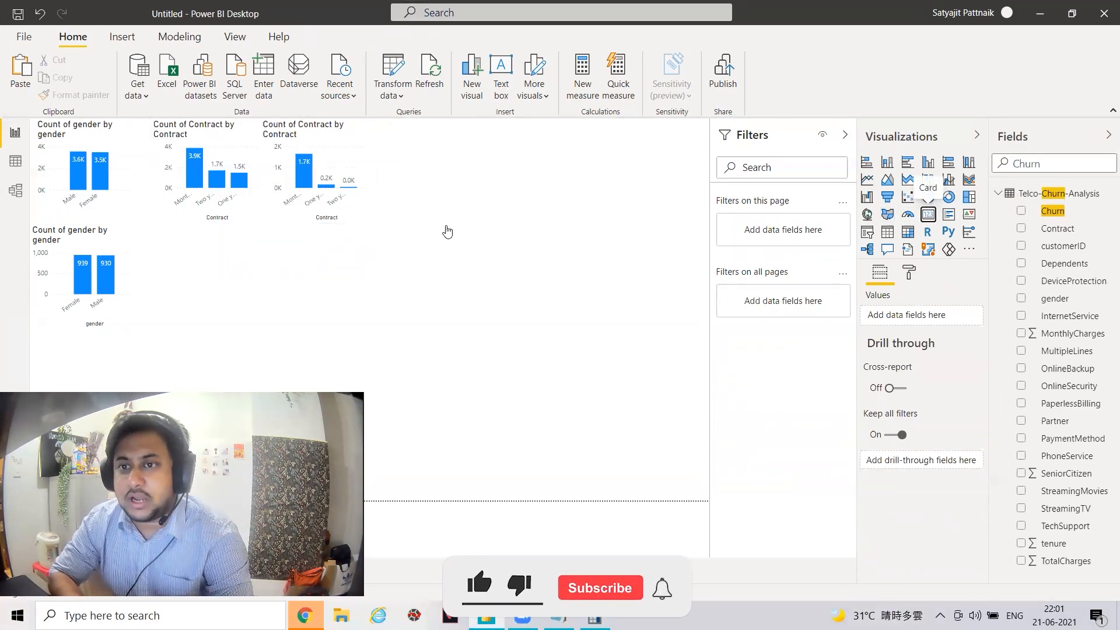
drag(440, 200, 646, 201)
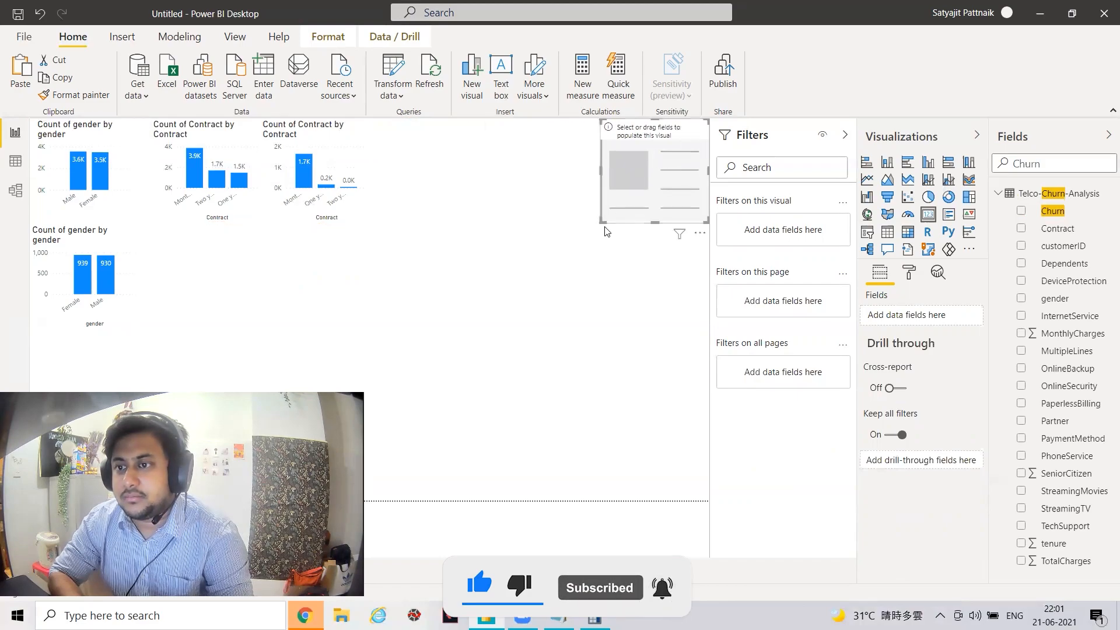
click(604, 225)
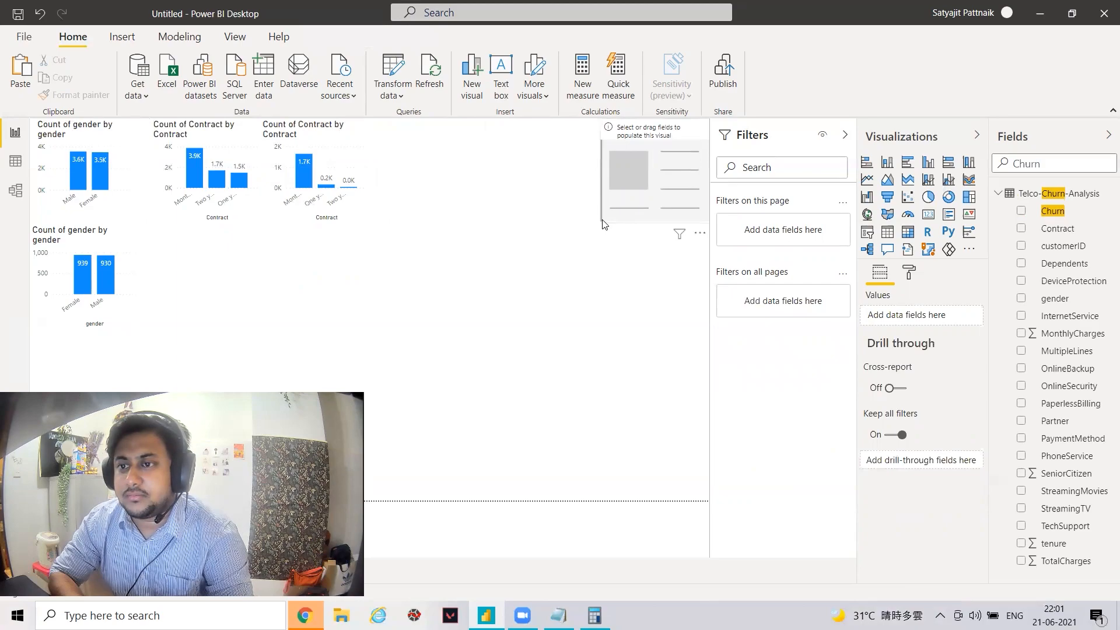
click(604, 225)
drag(603, 223, 621, 179)
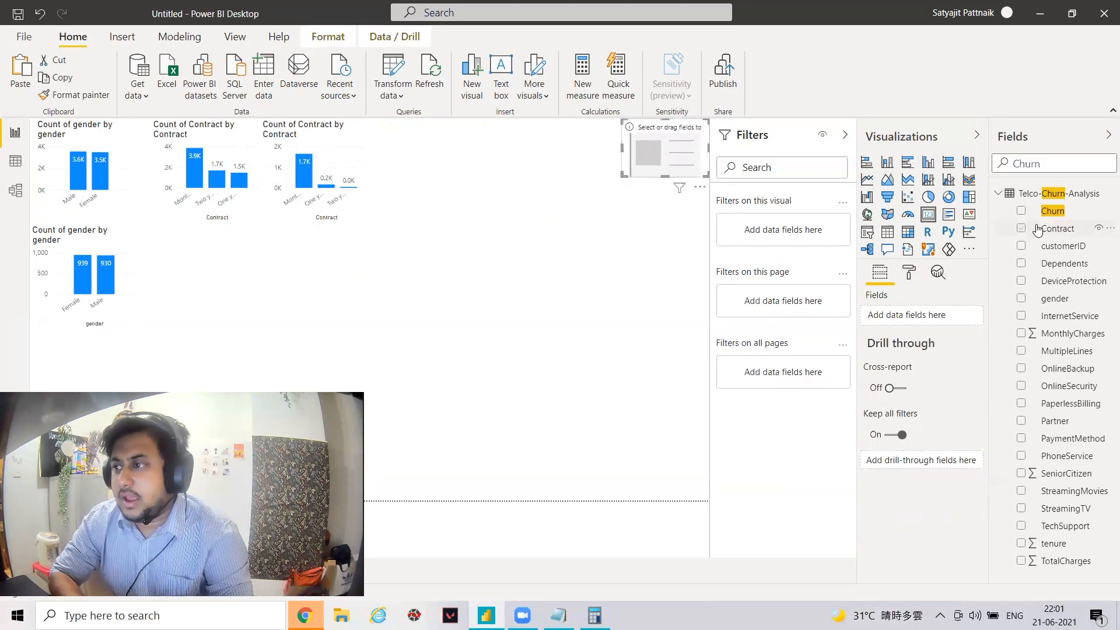
Step: Fill the card with the Churn field, summarised as Count
drag(1053, 217, 919, 316)
click(963, 316)
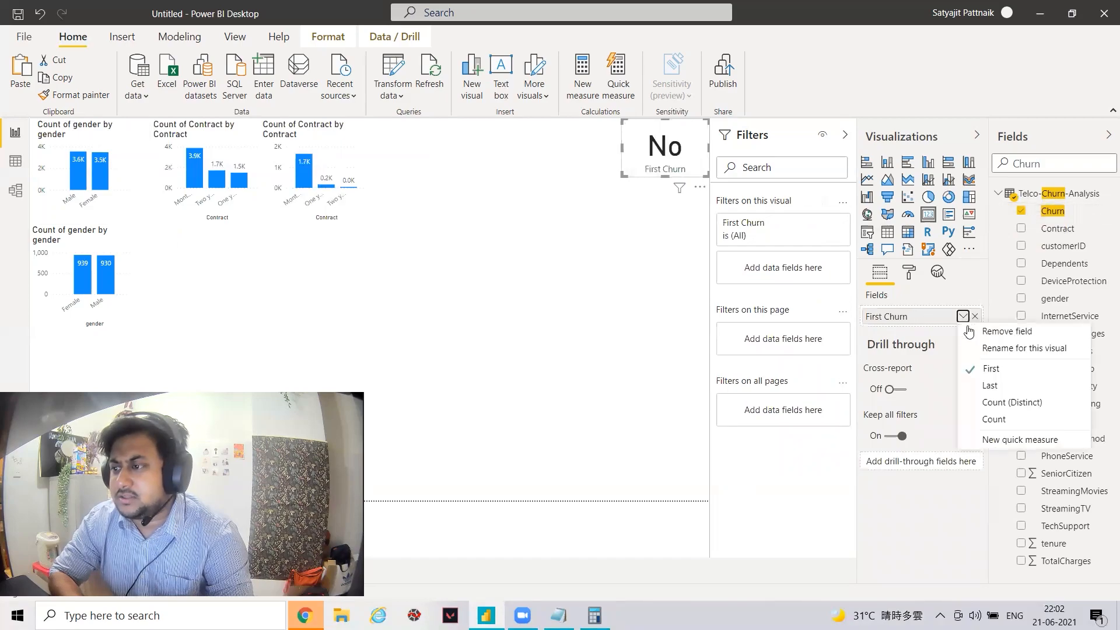
click(1005, 421)
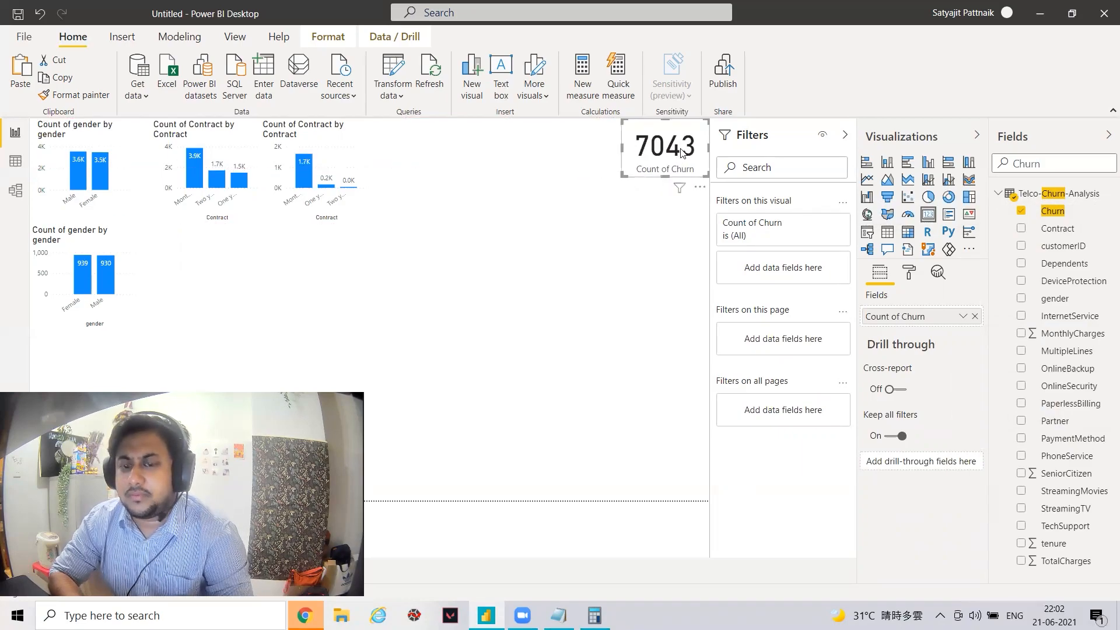
Step: Duplicate the Count of Churn card directly below the original and filter the copy to Churn Yes
key(ctrl+v)
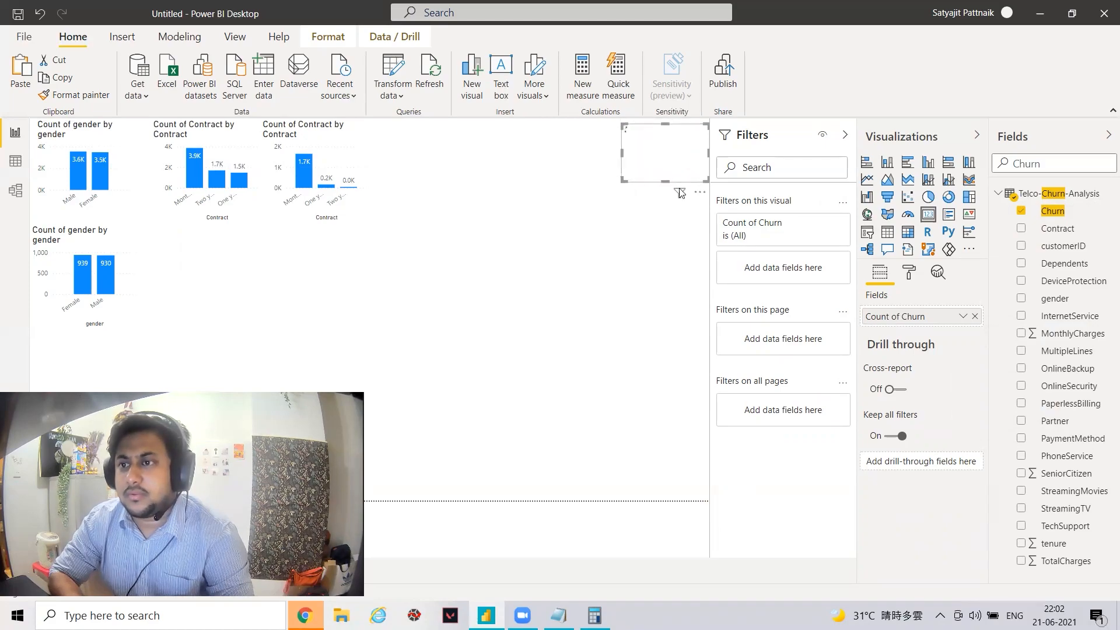
drag(680, 192, 679, 264)
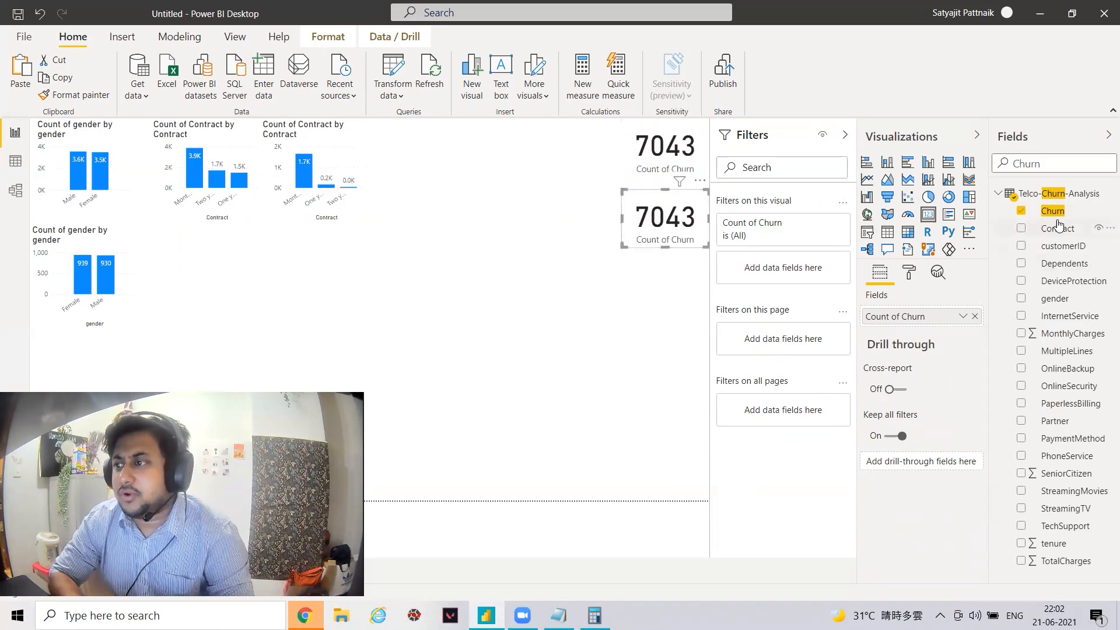
drag(1056, 211, 785, 274)
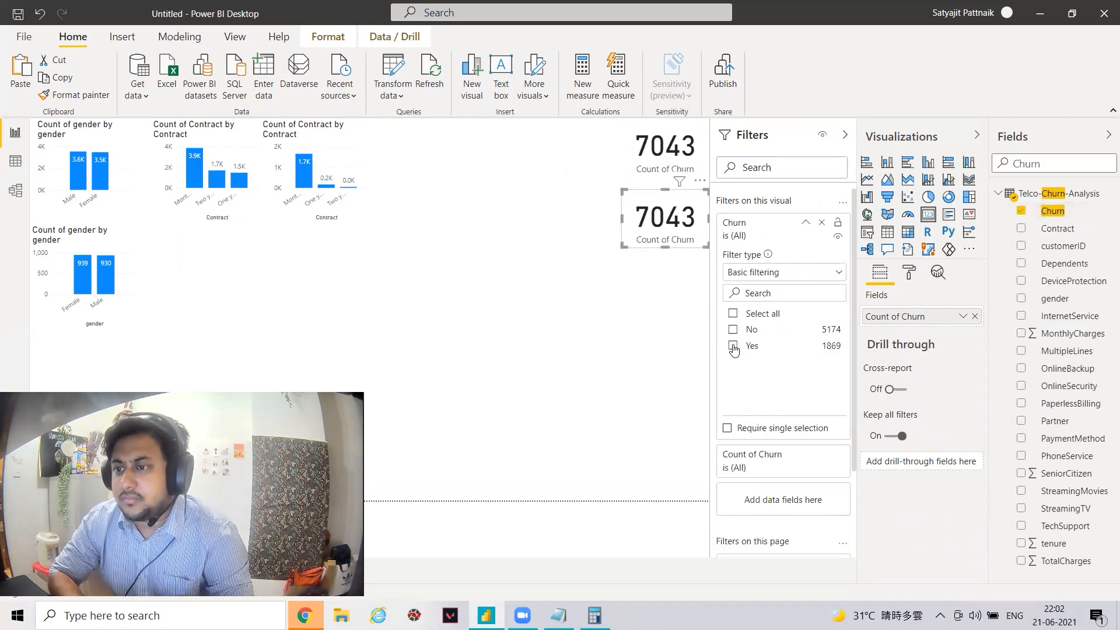
click(733, 346)
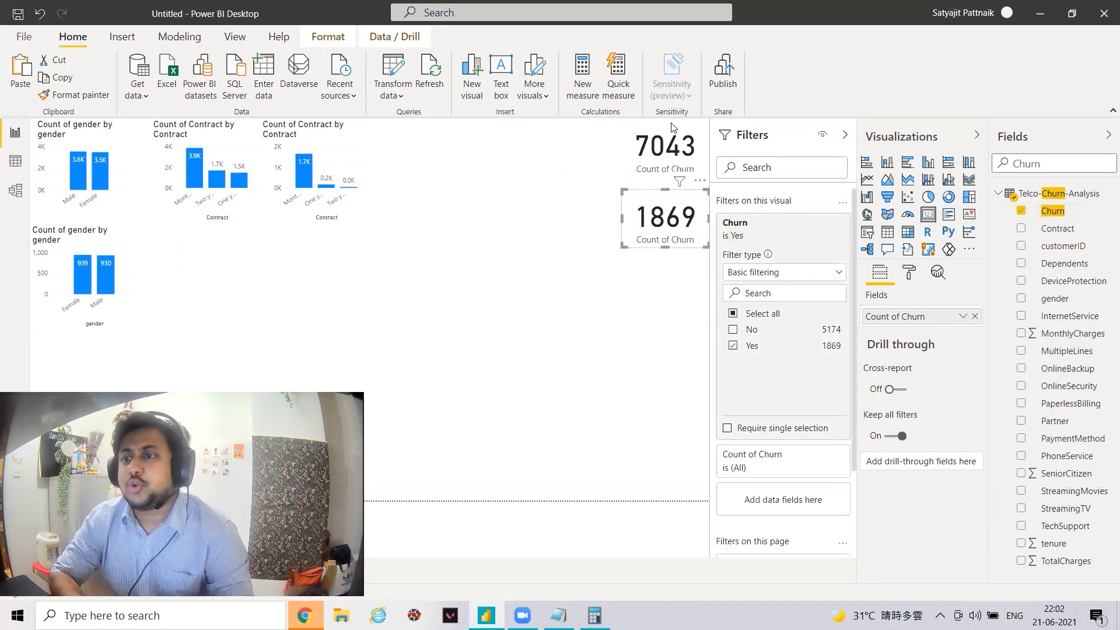
click(657, 146)
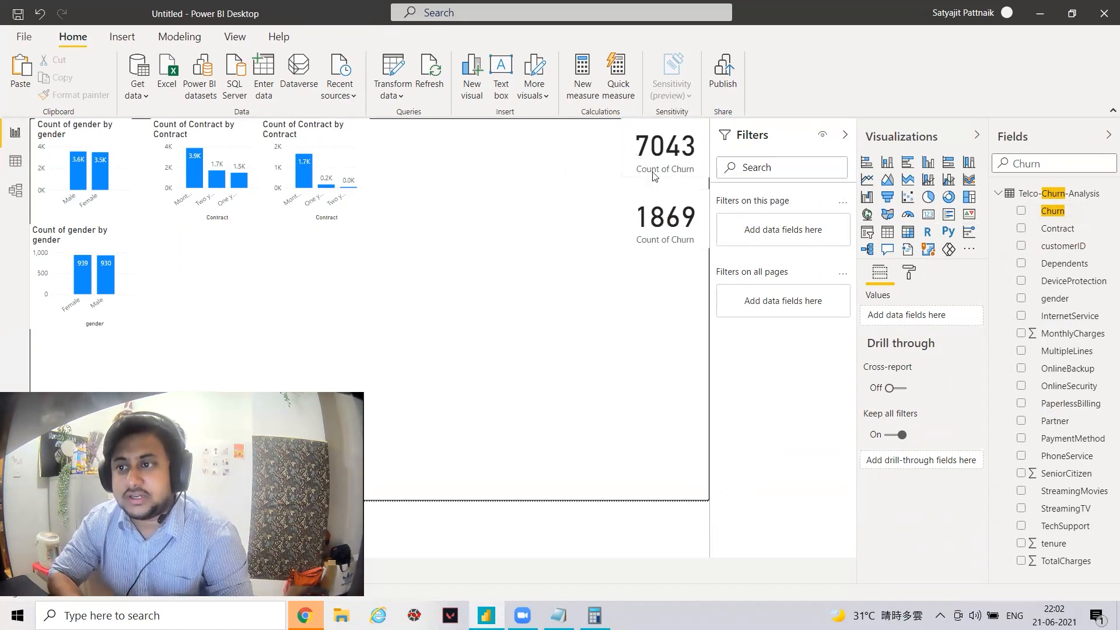
Step: Create a measure in Telco-Churn-Analysis with the formula Churned_Count = COUNT('Telco-Churn-Analysis'[Churn])
click(1103, 194)
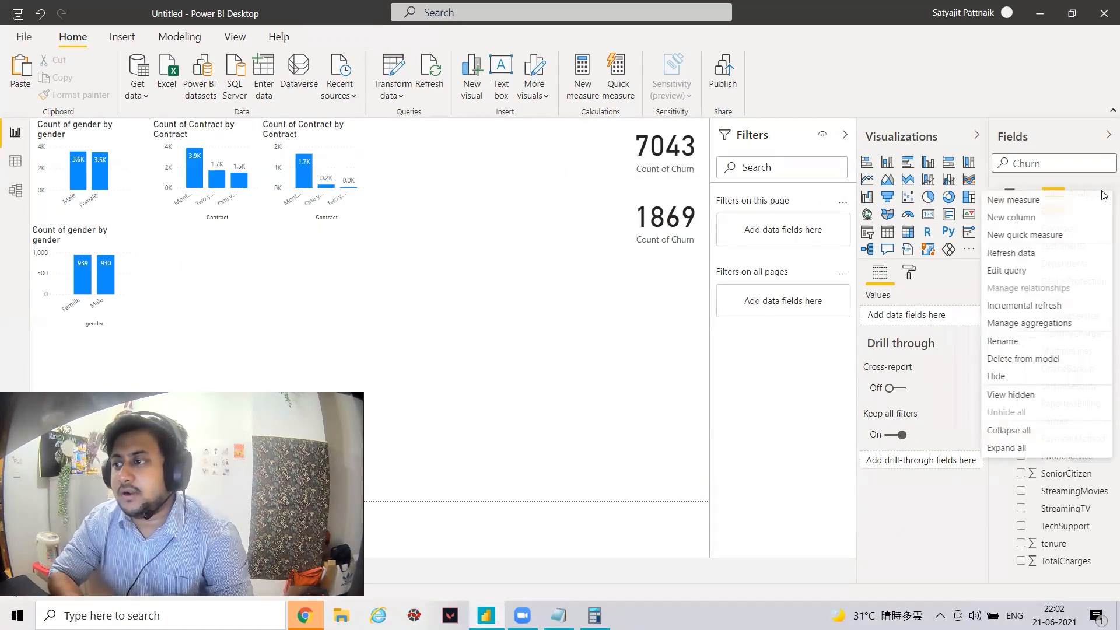
click(1045, 202)
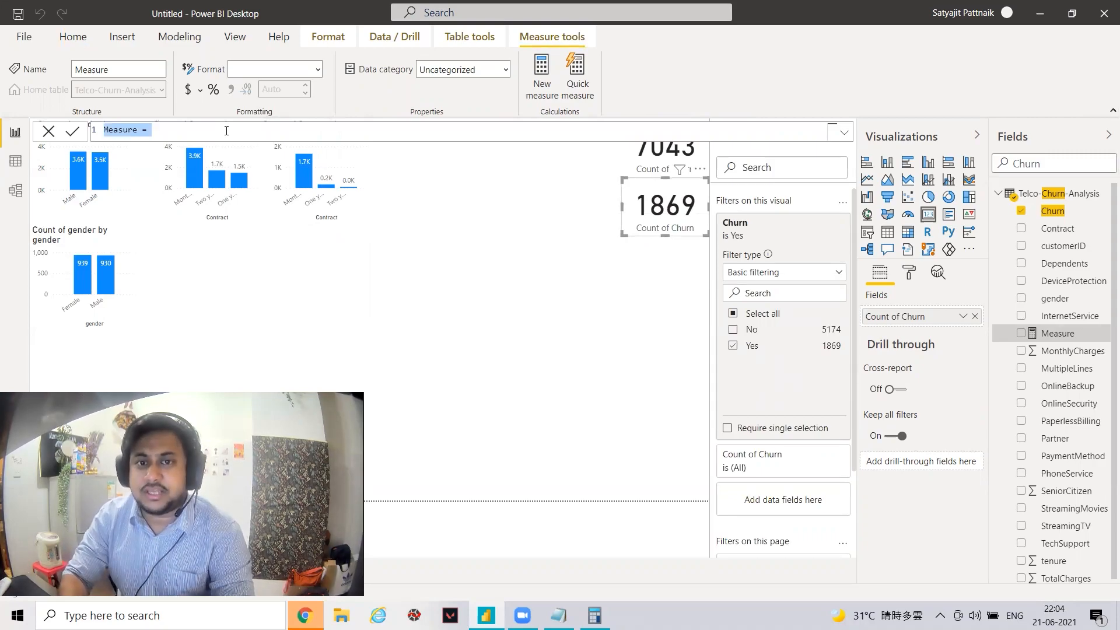
text(Count_Churned)
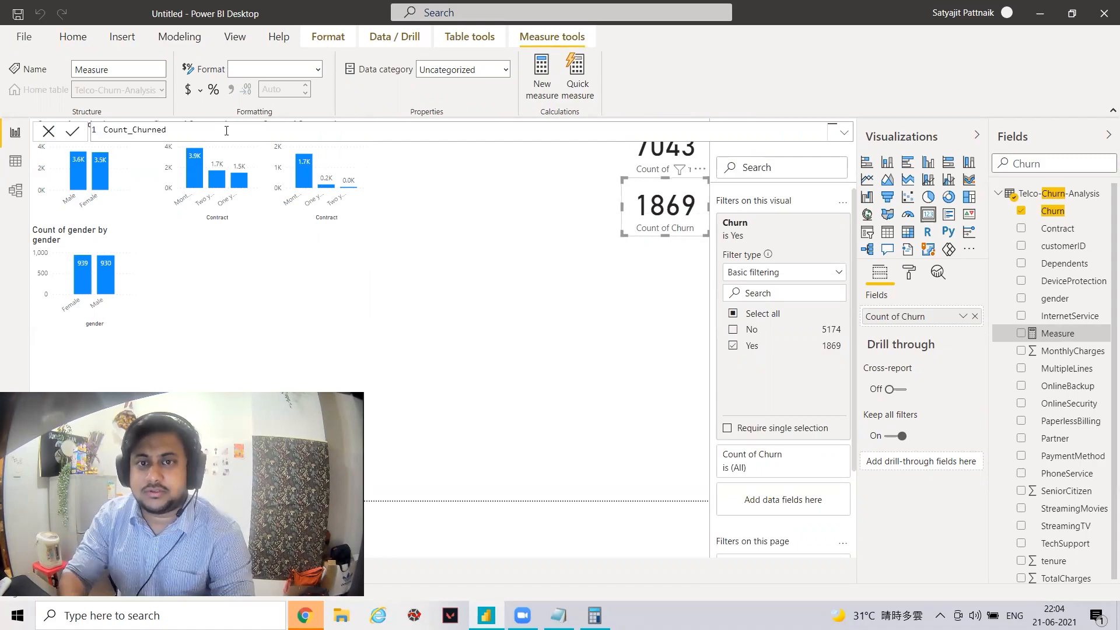
key(ctrl+a)
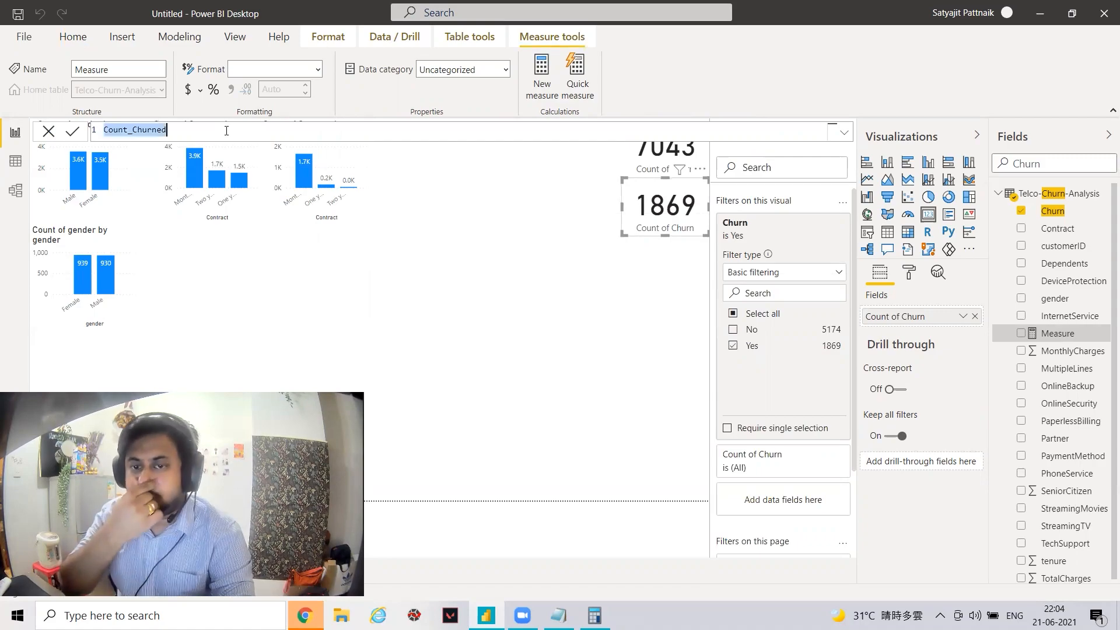
text(Churned_Count = CO)
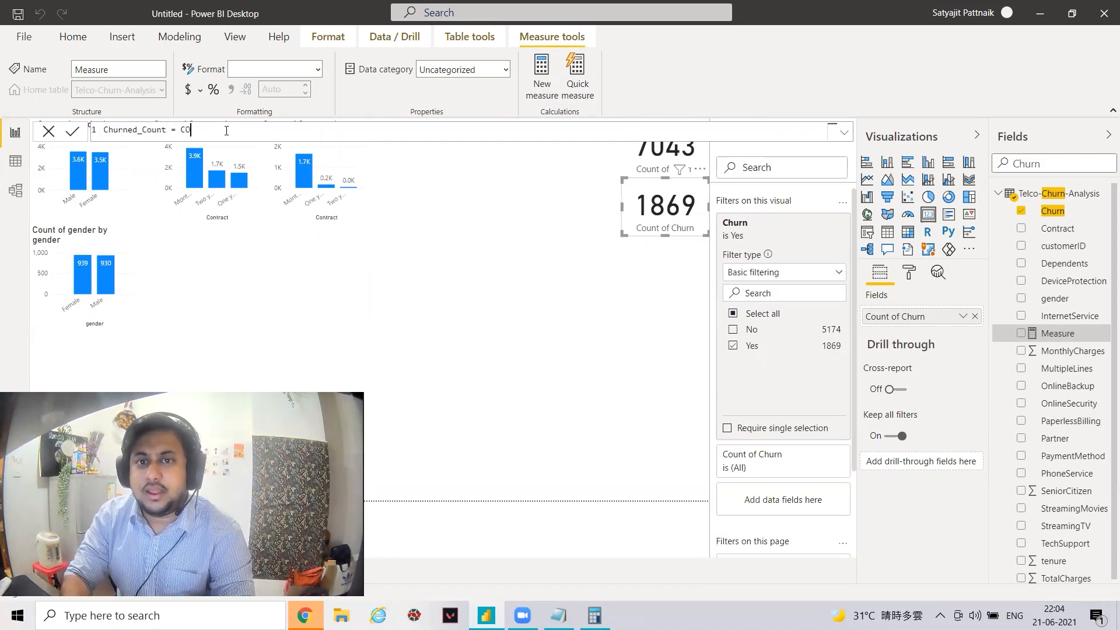
text(UNT()
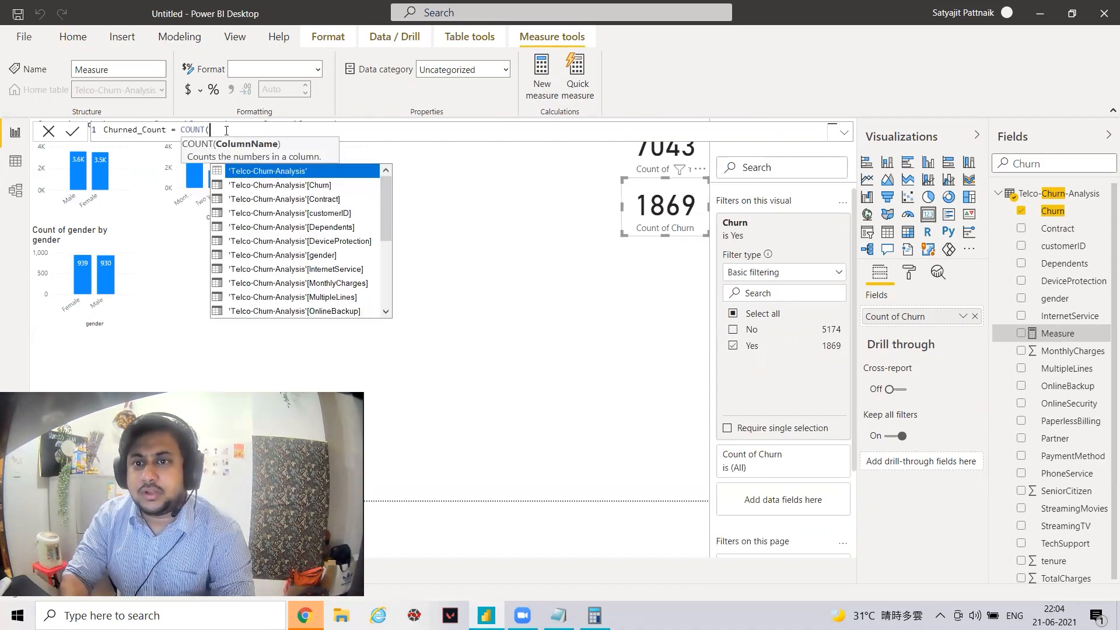
click(282, 186)
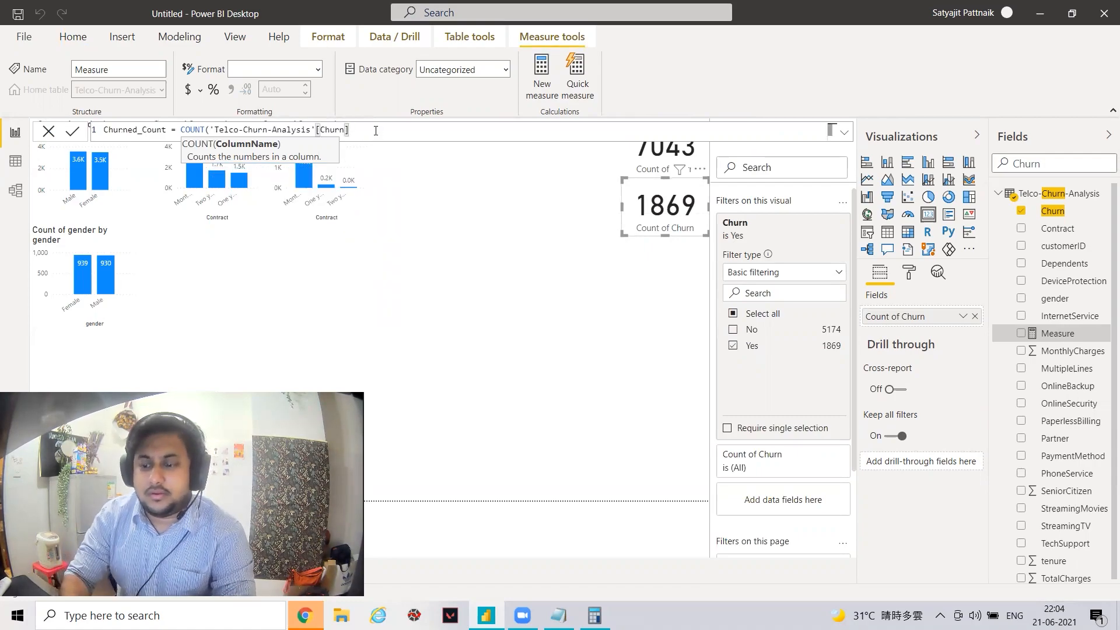
text())
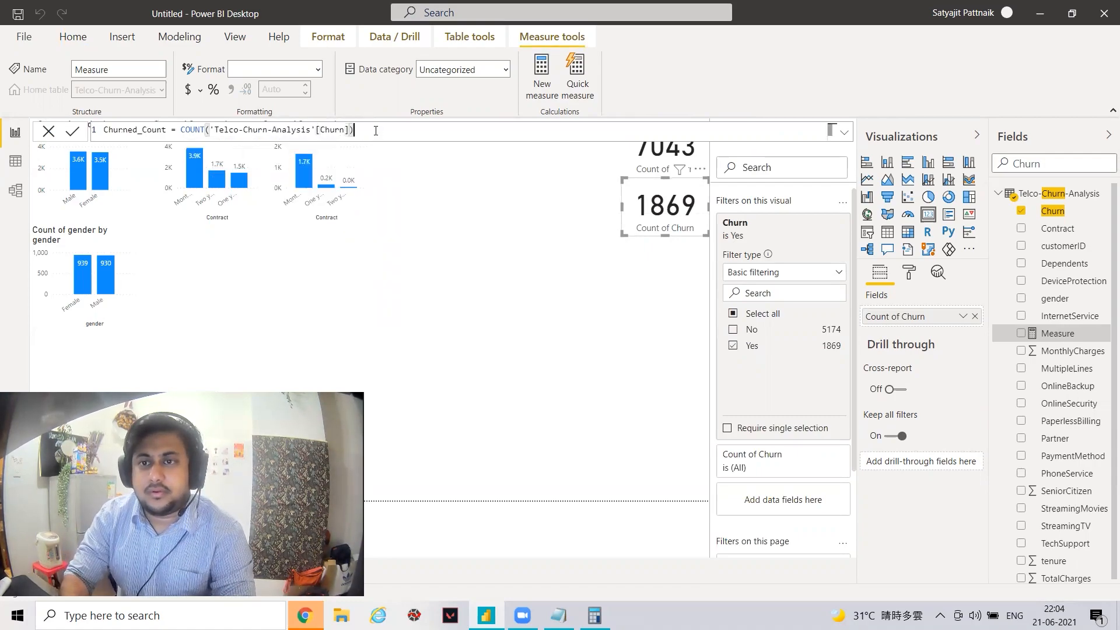
text(, FI)
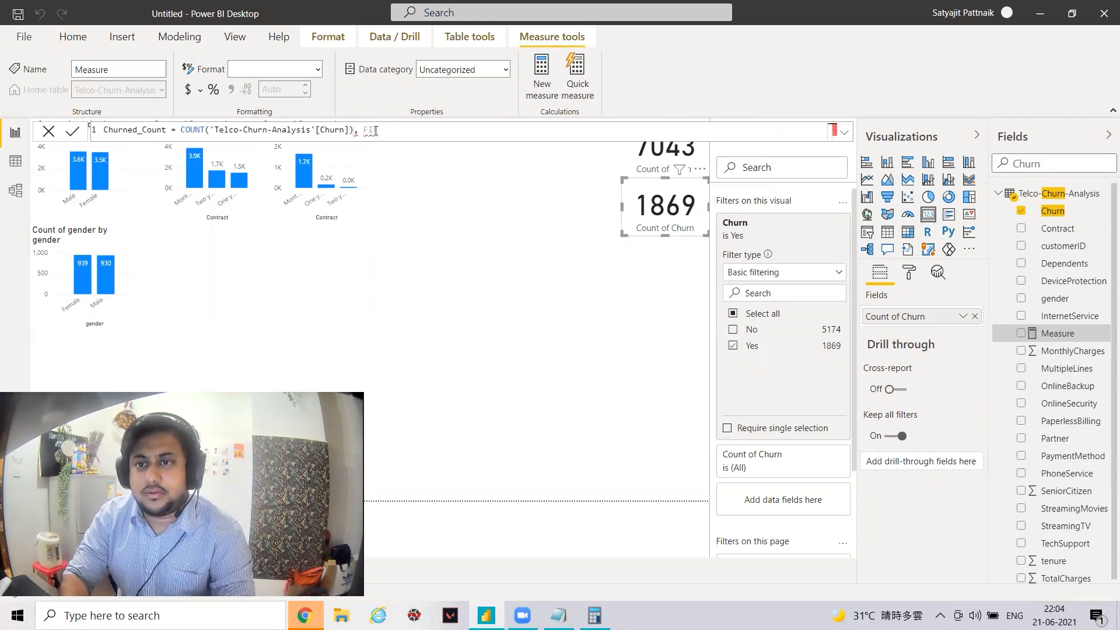
key(BackSpace)
text(, FIL)
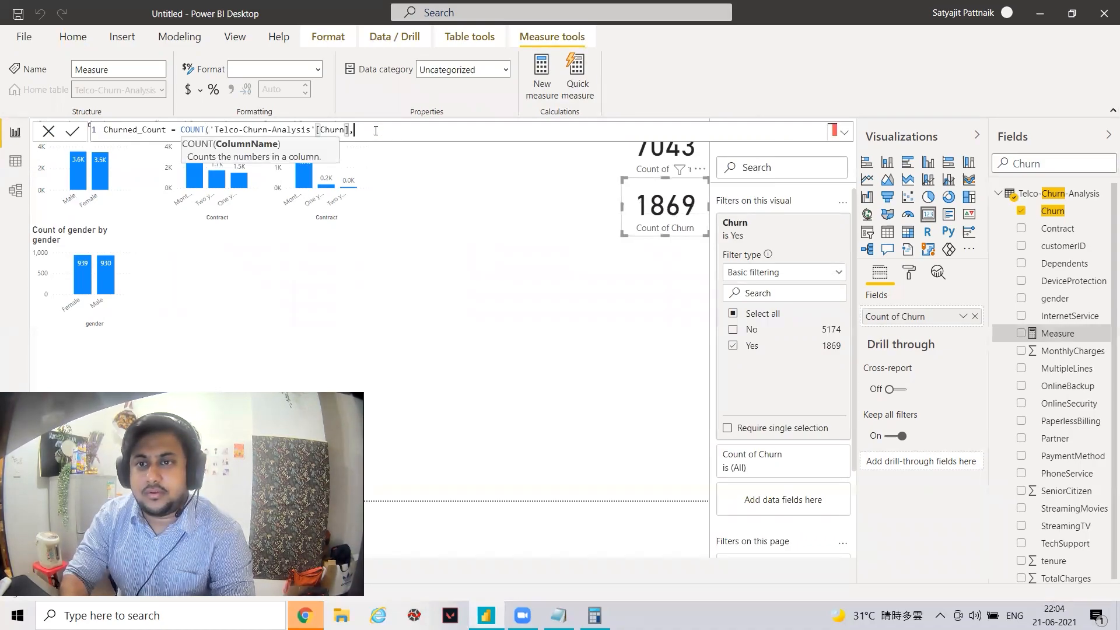
key(BackSpace)
key(BackSpace)
key(BackSpace)
key(BackSpace)
key(BackSpace)
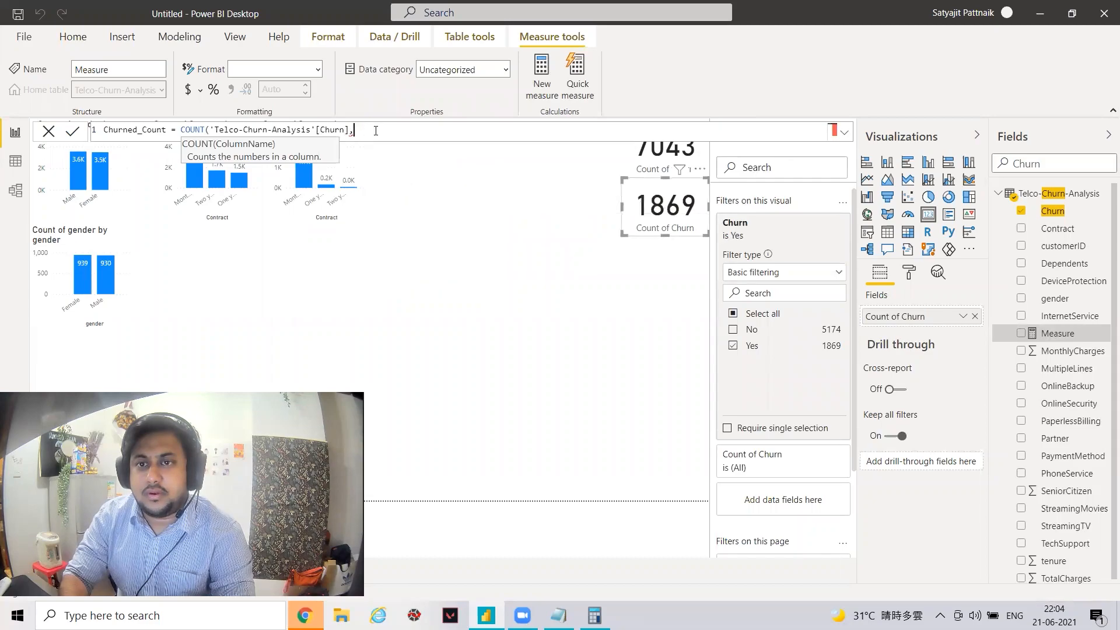
text())
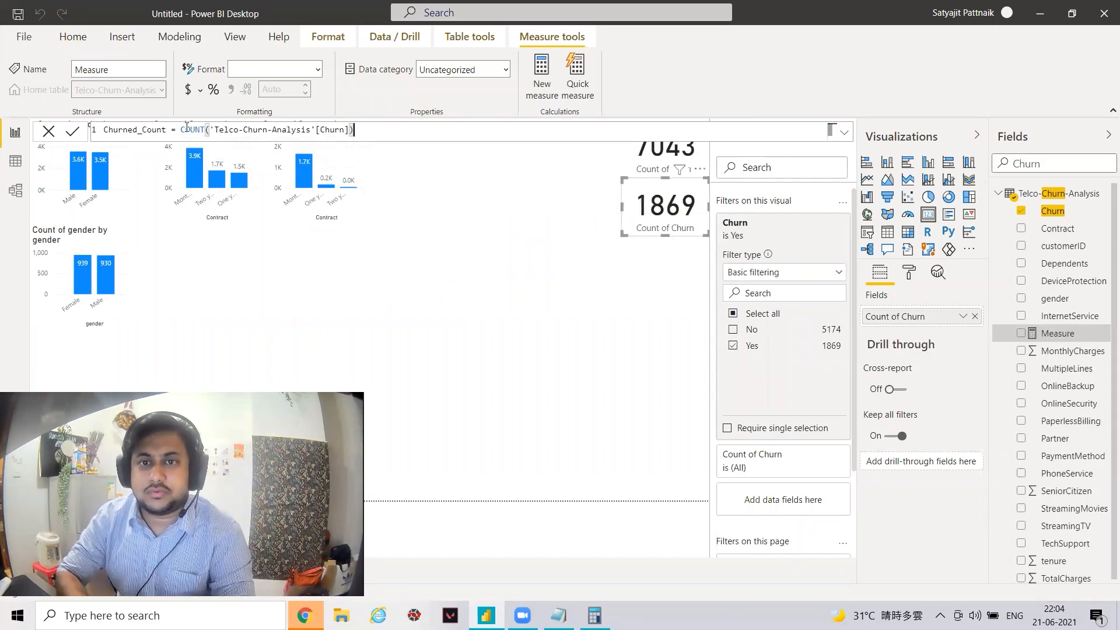
Step: Wrap the COUNT expression in the Churned_Count measure formula with a CALCULATE function
click(181, 130)
text(C)
key(BackSpace)
text(CA)
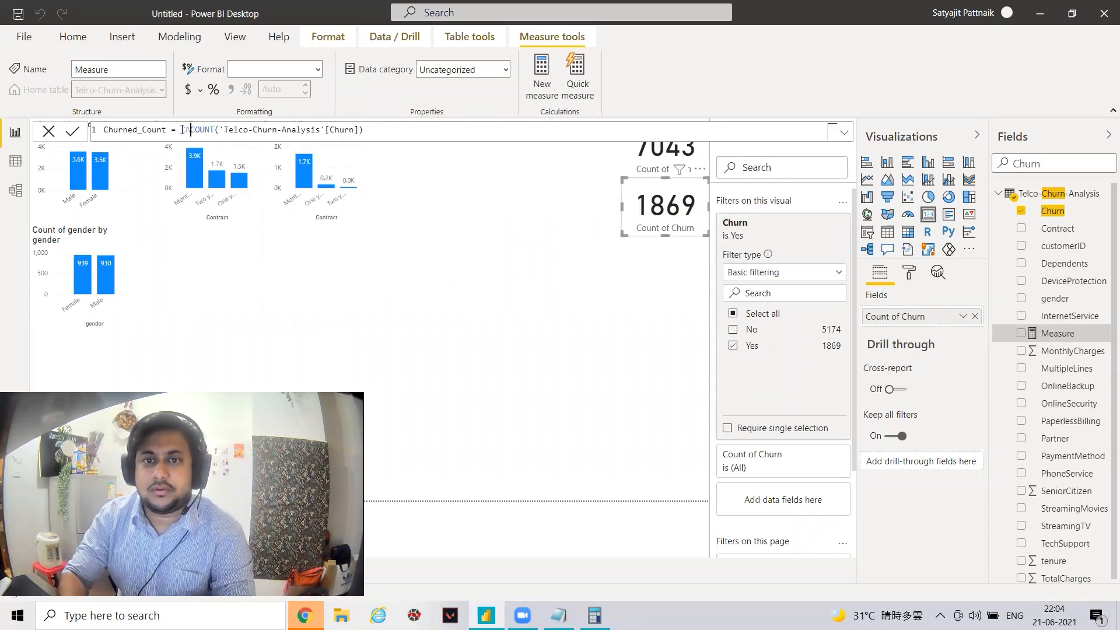
text(LCULATE()
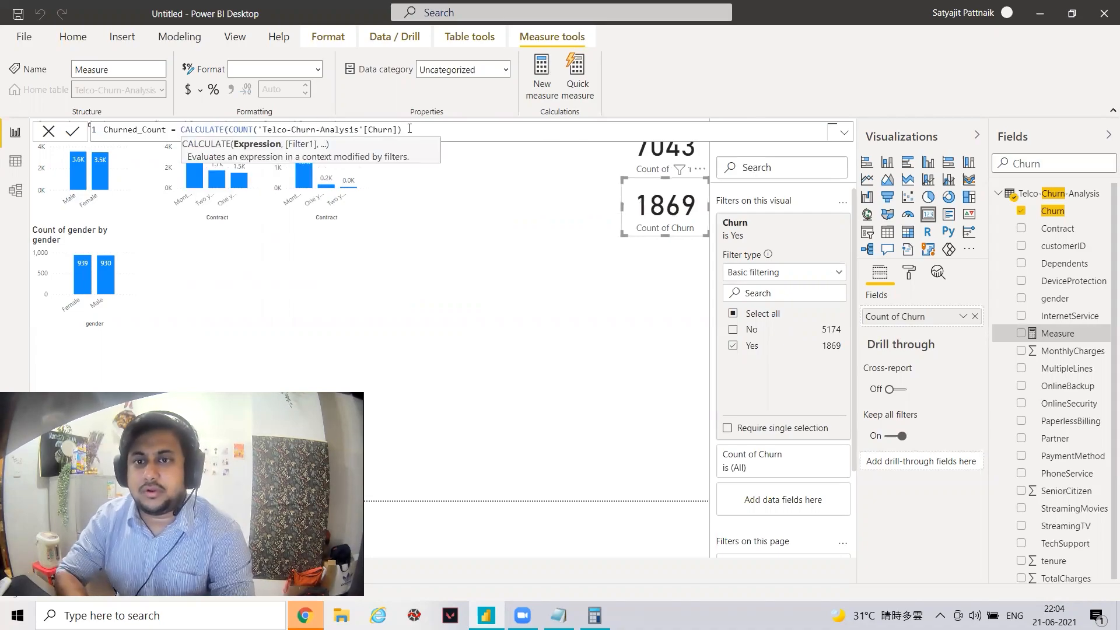
Step: Complete Churned_Count with the condition FILTER('Telco-Churn-Analysis', 'Telco-Churn-Analysis'[Churn]="Yes") and commit the formula
click(415, 129)
text(, FILTE)
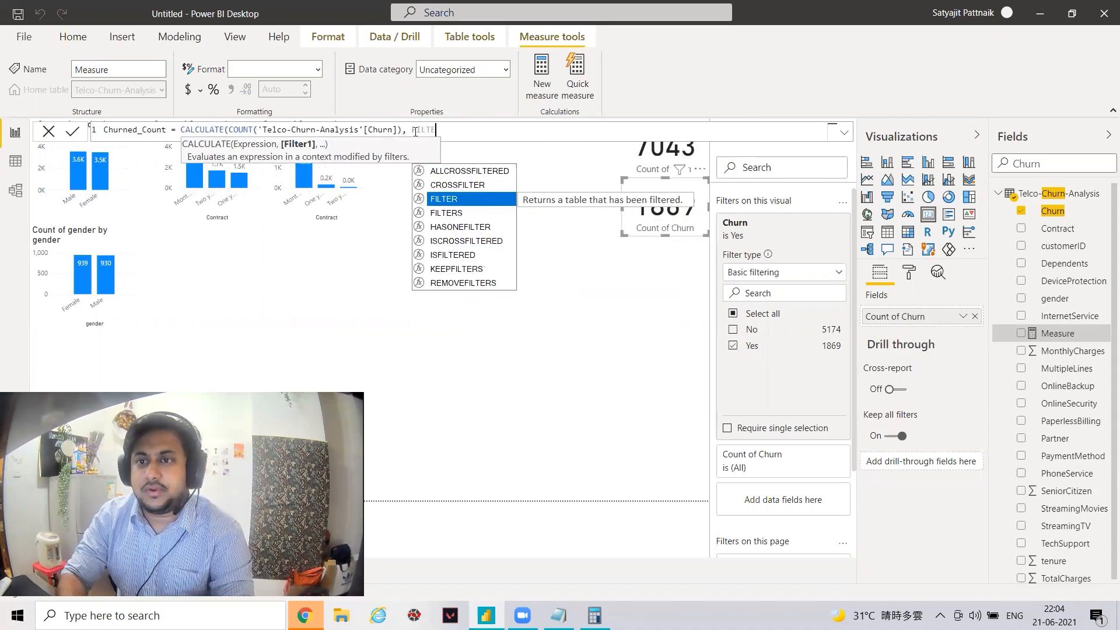
text(R()
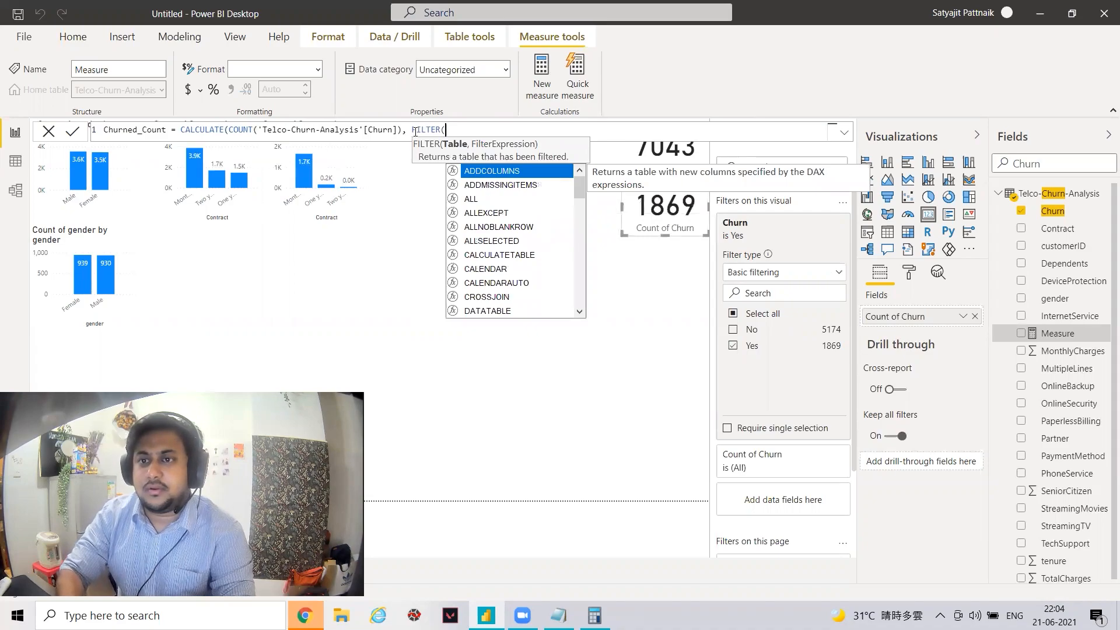
text(C)
key(BackSpace)
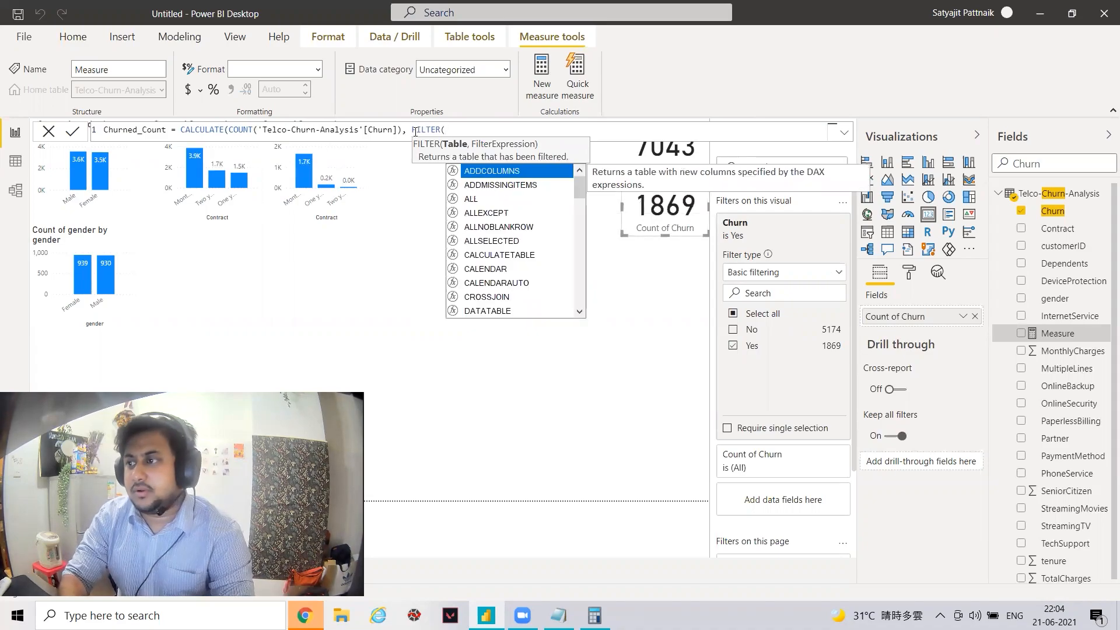
text('Telco-Churn-Analysis', )
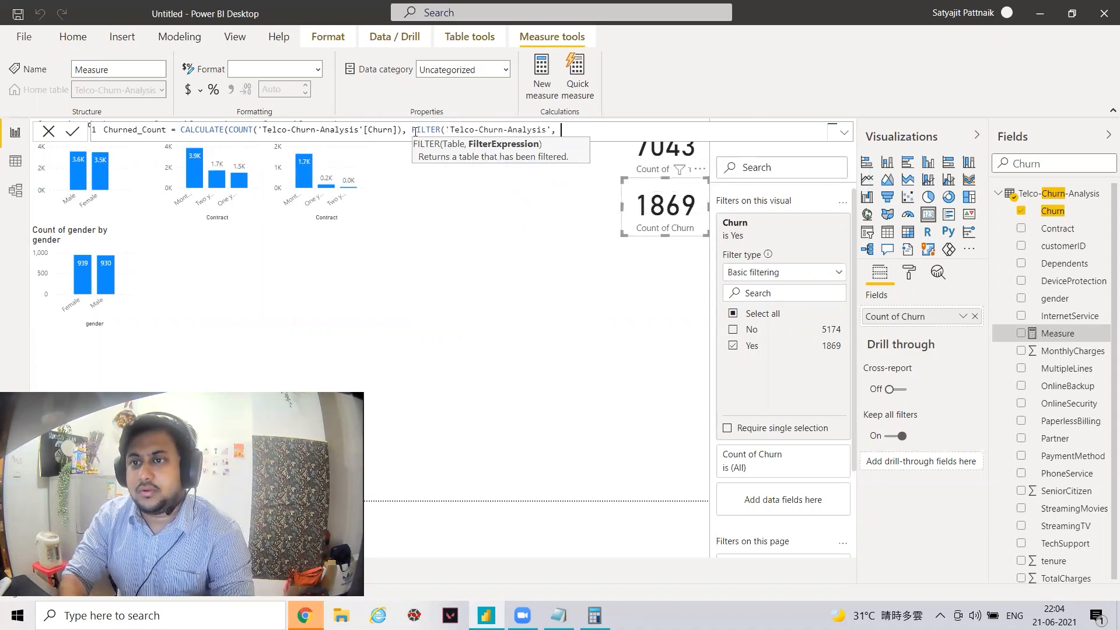
text(Churn)
key(Tab)
text(=)
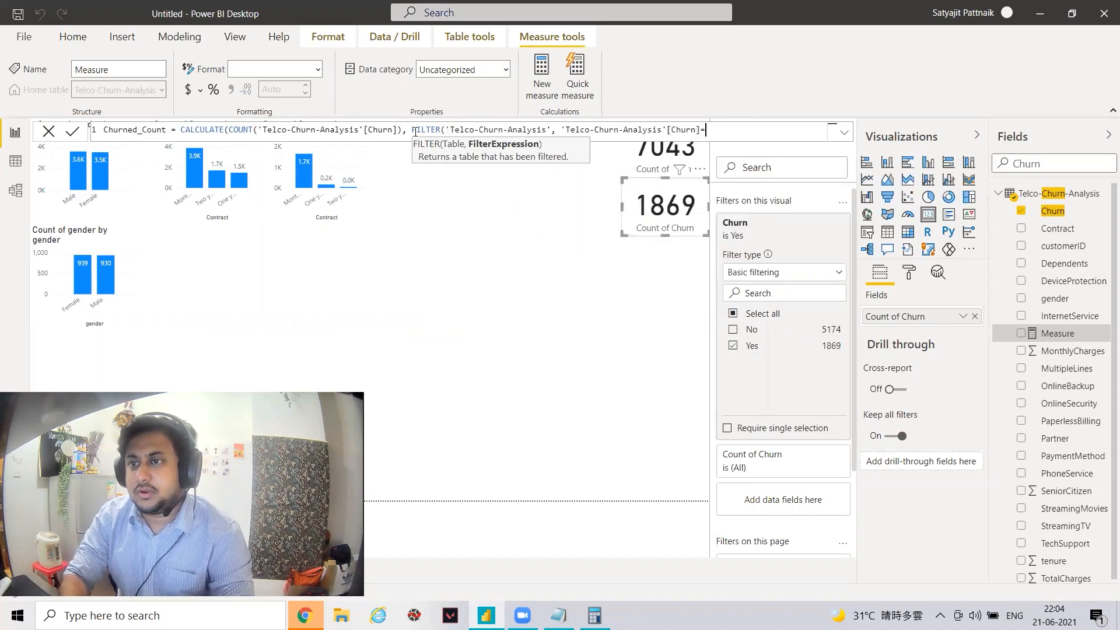
text("Yes)
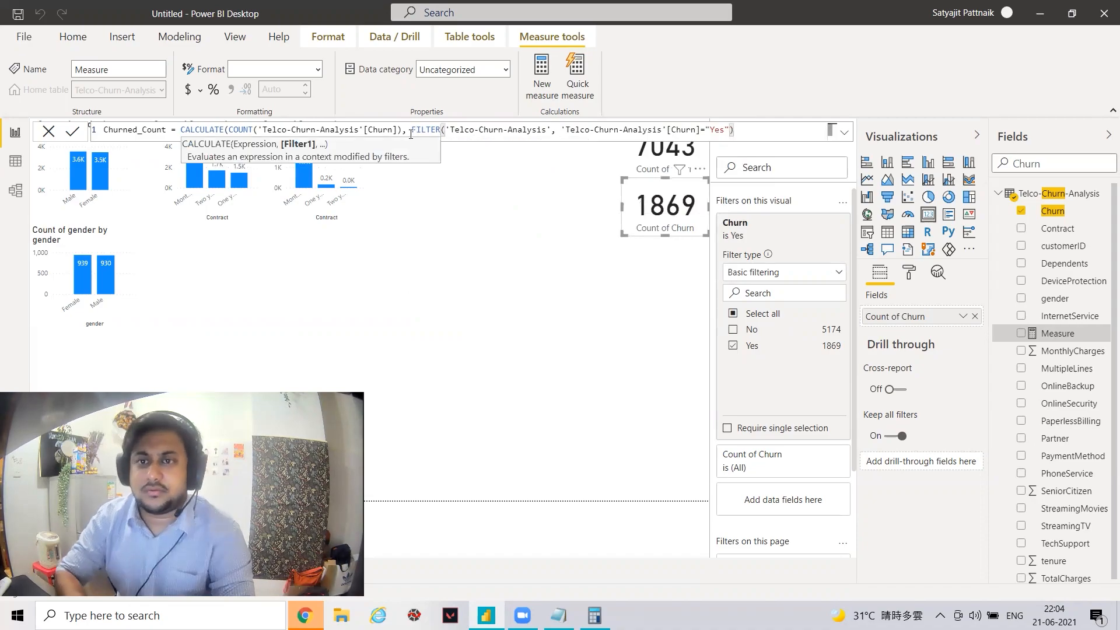
click(71, 132)
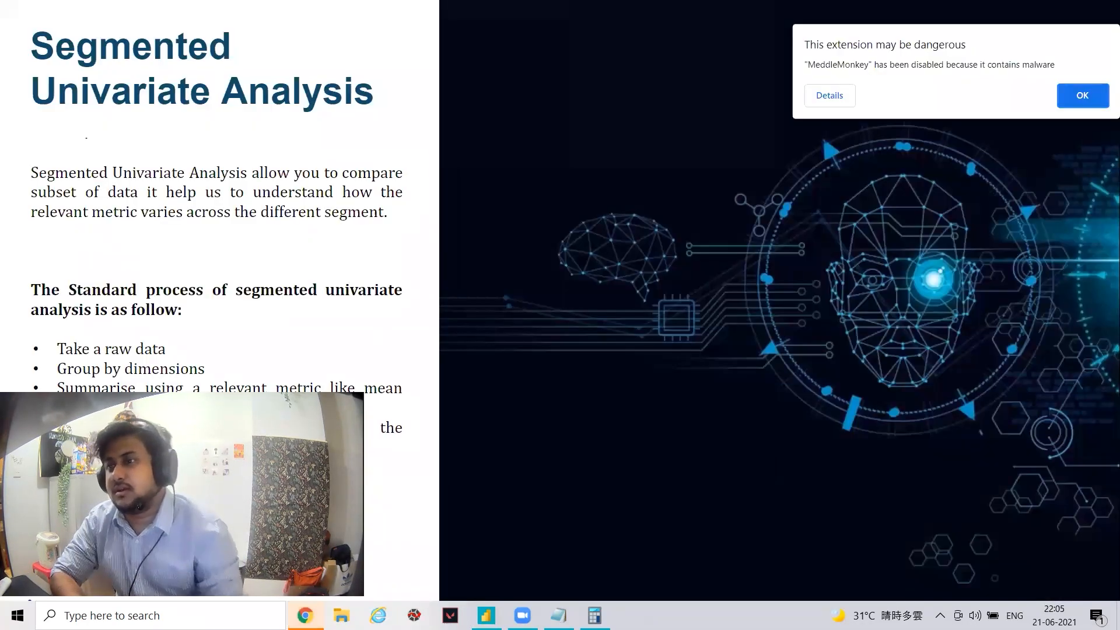
Step: Dismiss the browser's disabled-extension warning and close the open Calculator window
click(1077, 92)
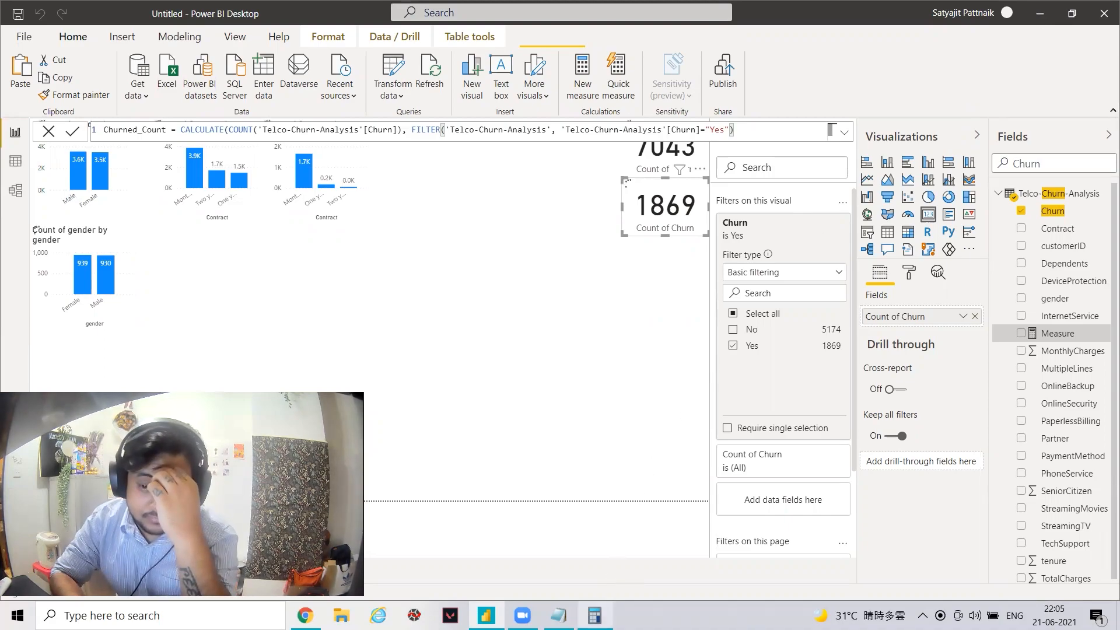
click(595, 616)
click(1004, 158)
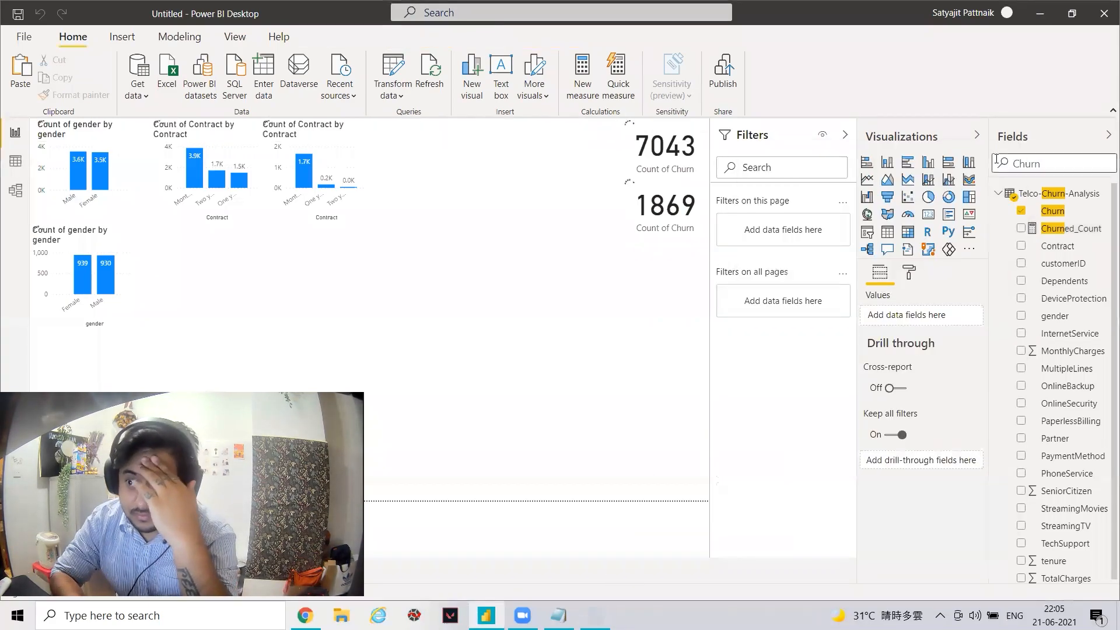
Step: Add a card visual showing the Churned_Count measure and reduce the card's height
click(927, 214)
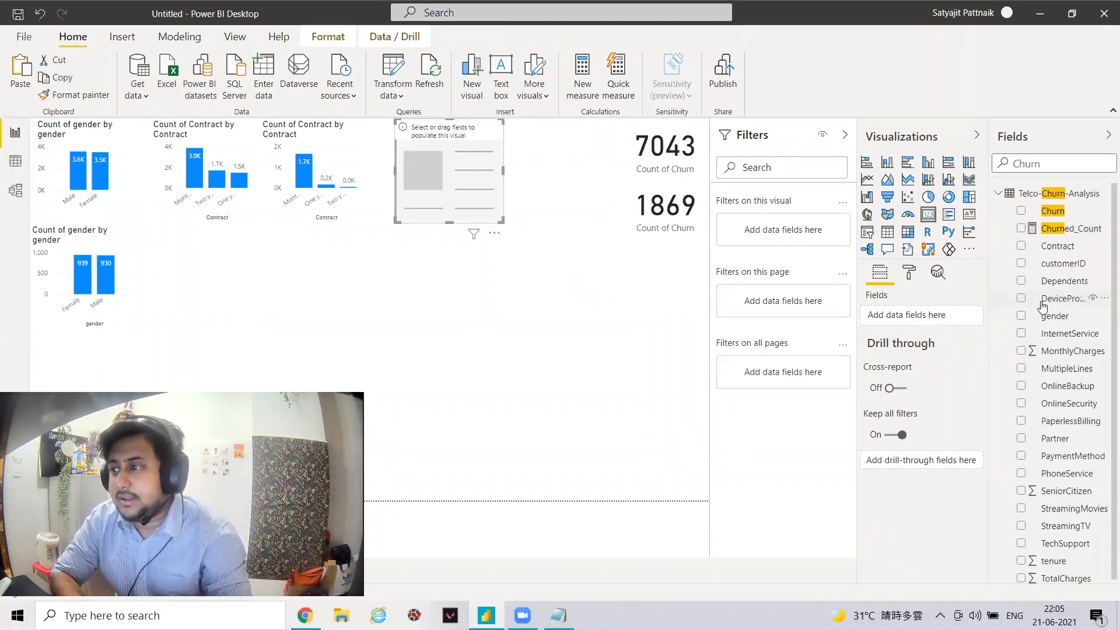
drag(1069, 232, 918, 321)
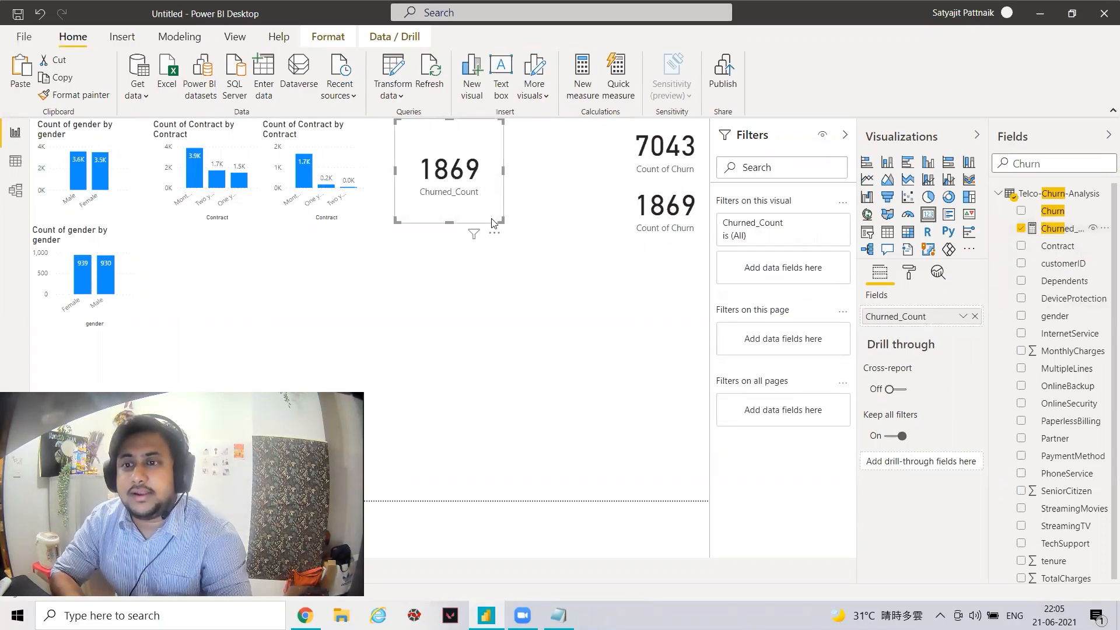
drag(498, 221, 509, 188)
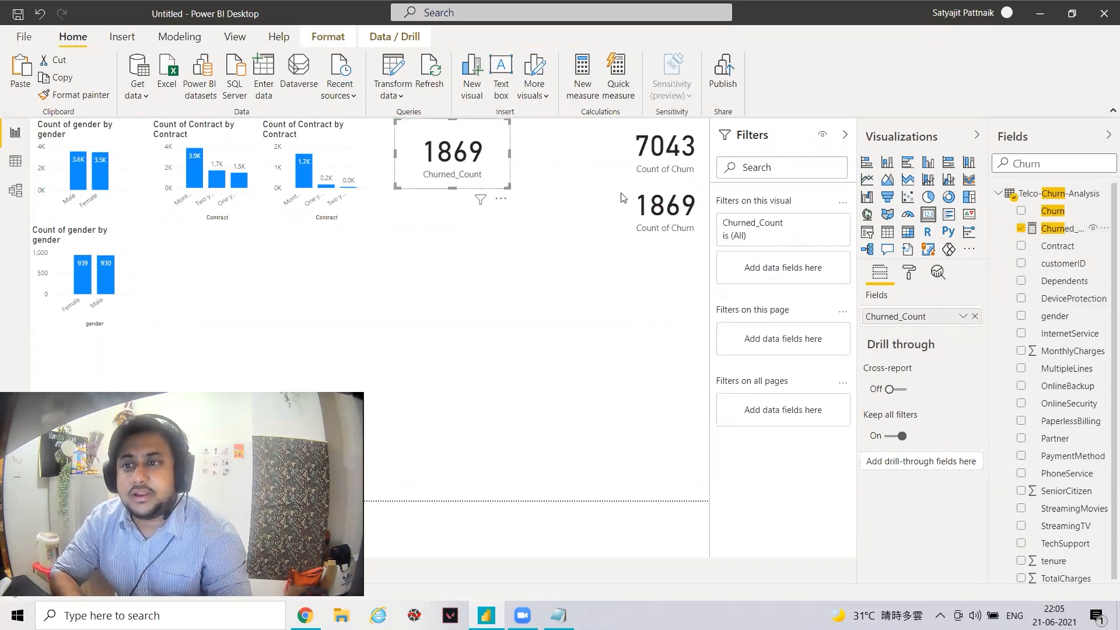
Step: Widen the Fields pane
right_click(1076, 234)
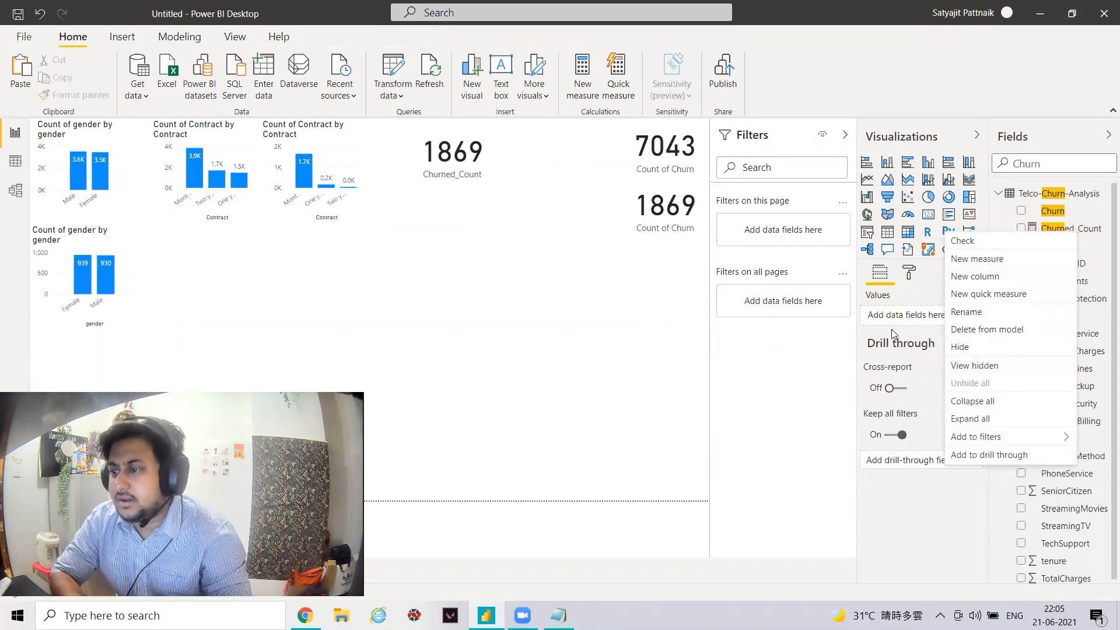
click(980, 522)
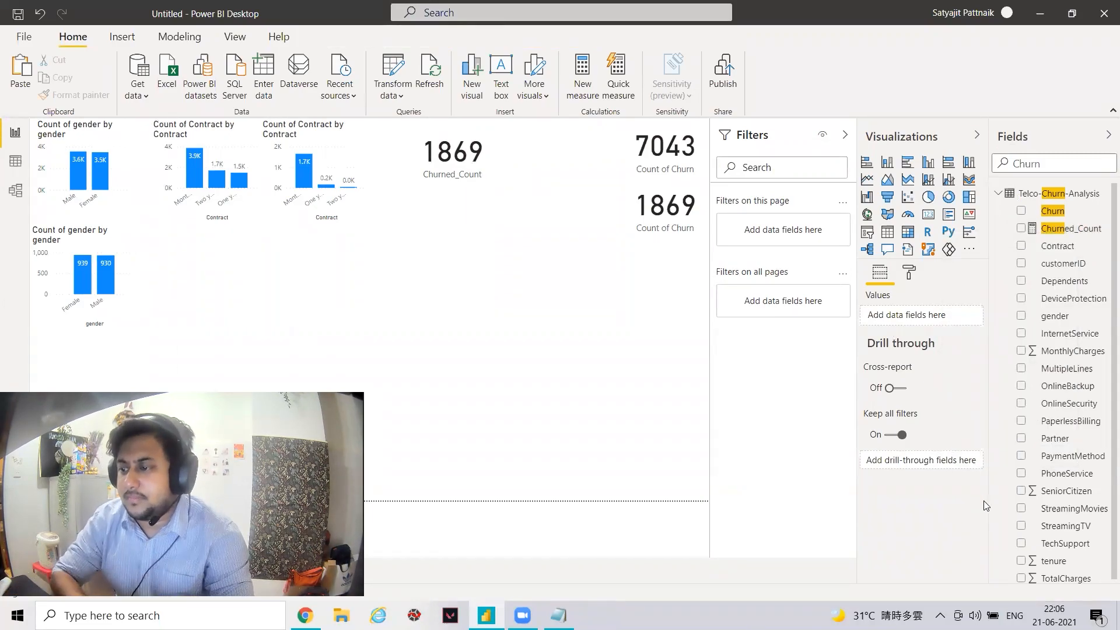
drag(988, 500, 932, 500)
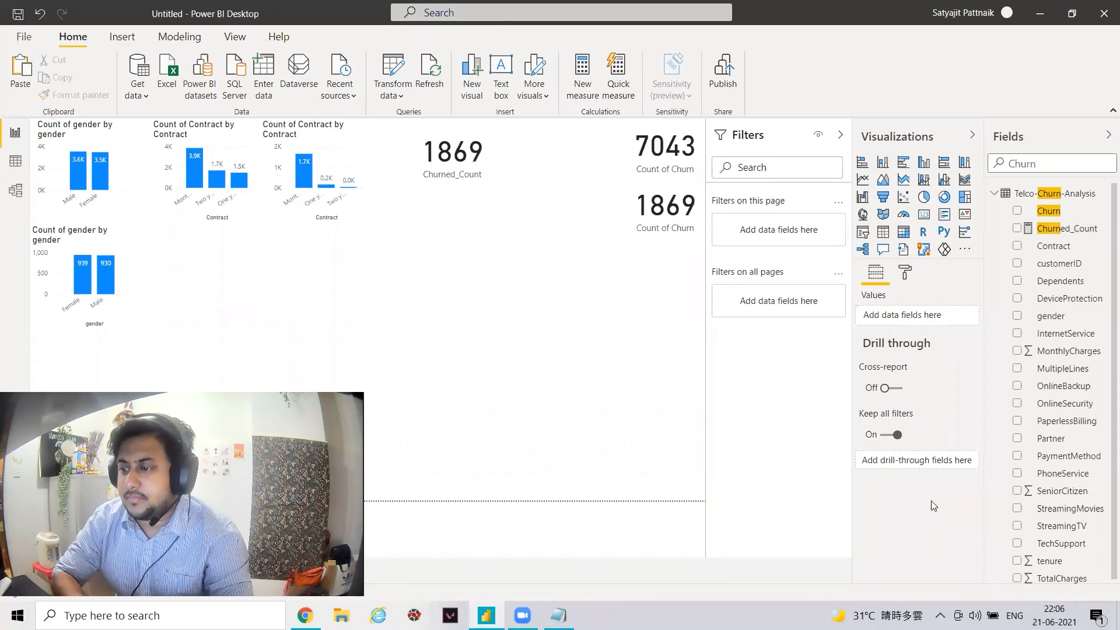
Step: Create the measure Total_Count = COUNTROWS('Telco-Churn-Analysis') and show it in a new card below the Churned_Count card
click(1104, 195)
click(1062, 203)
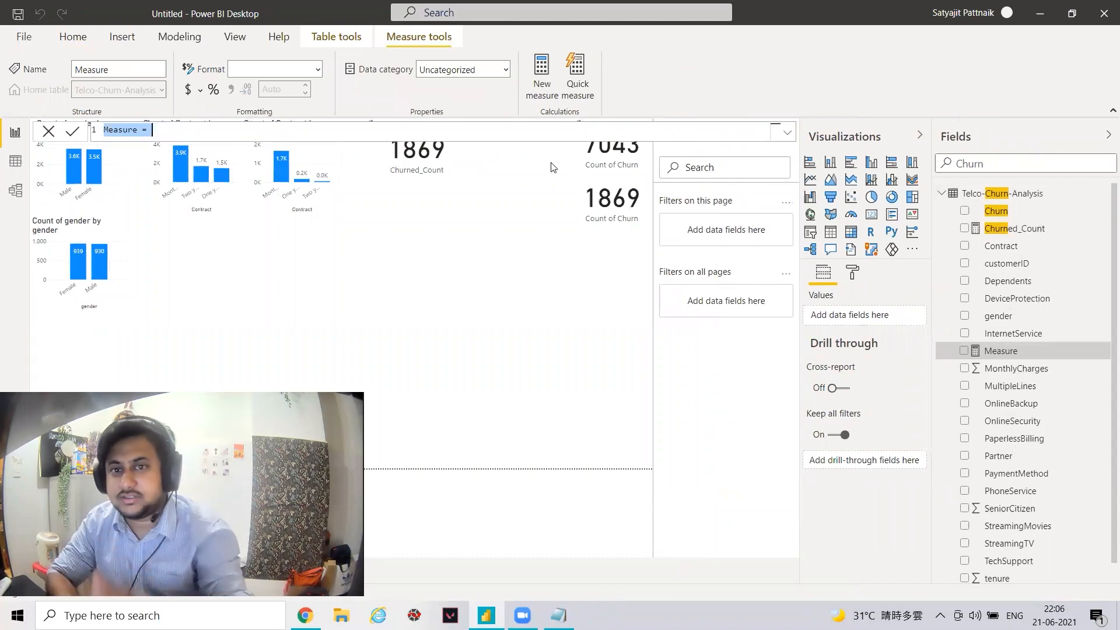
click(494, 132)
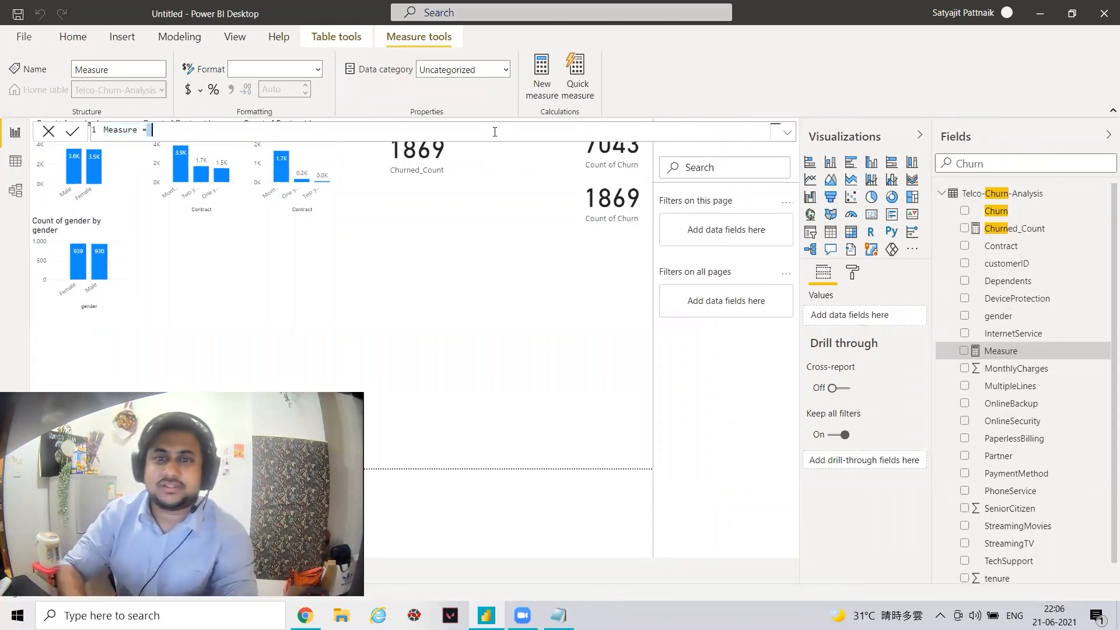
key(ctrl+a)
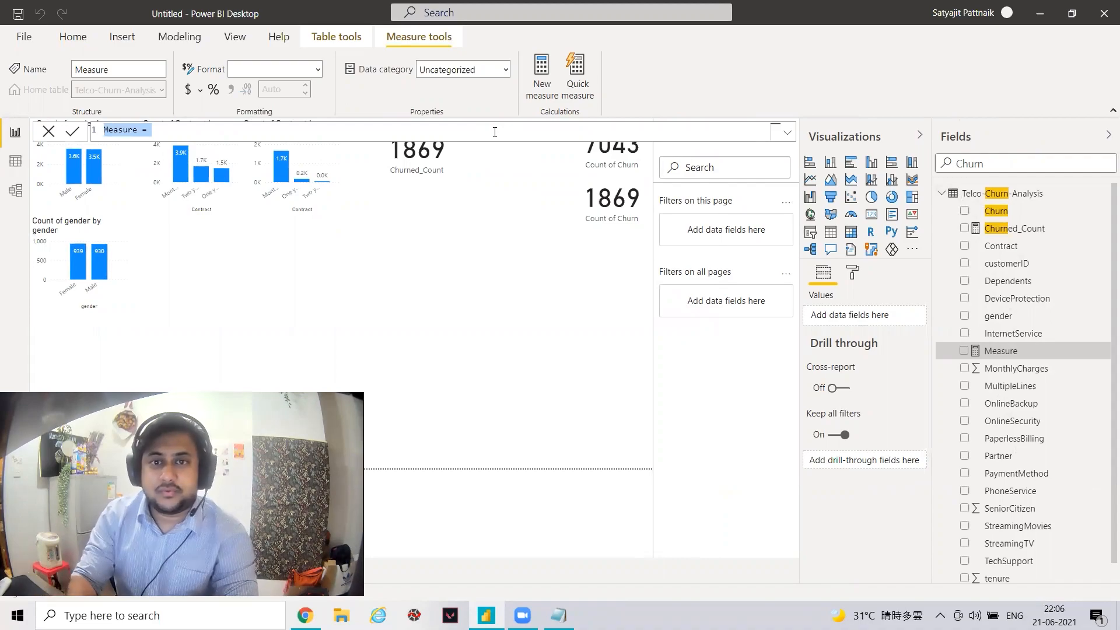
text(COU)
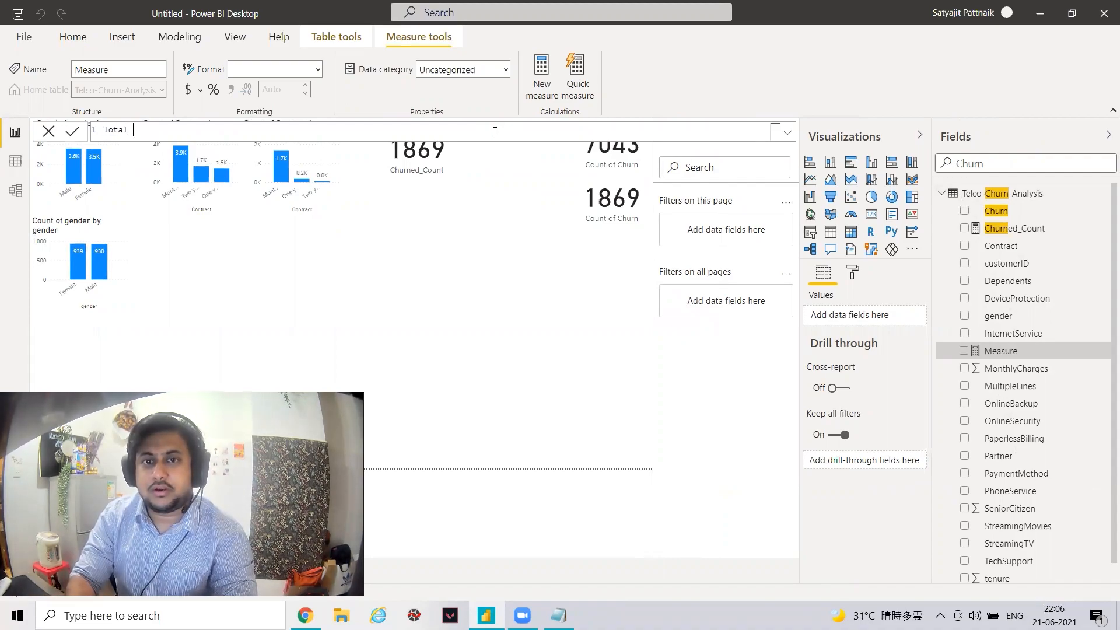
text(al_Count = COUN)
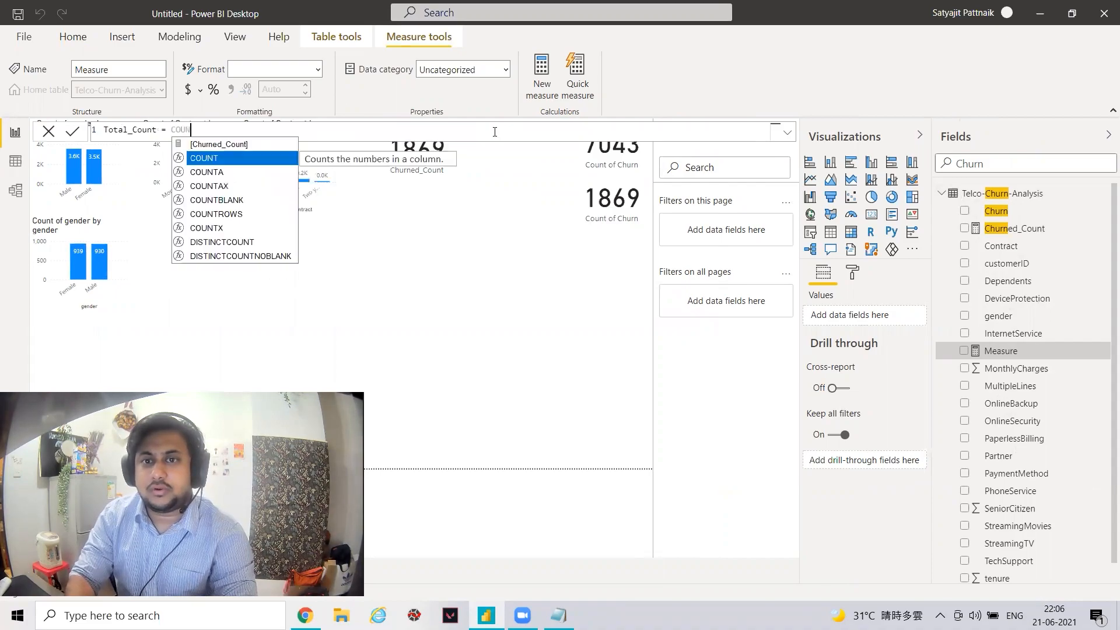
text(TRO)
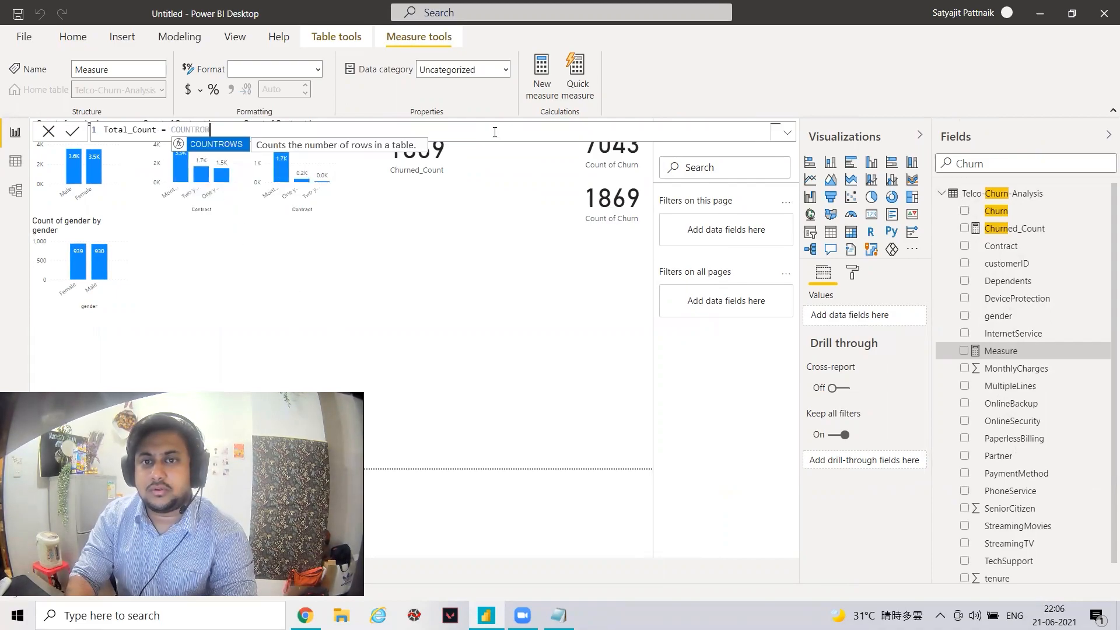
text('Telco)
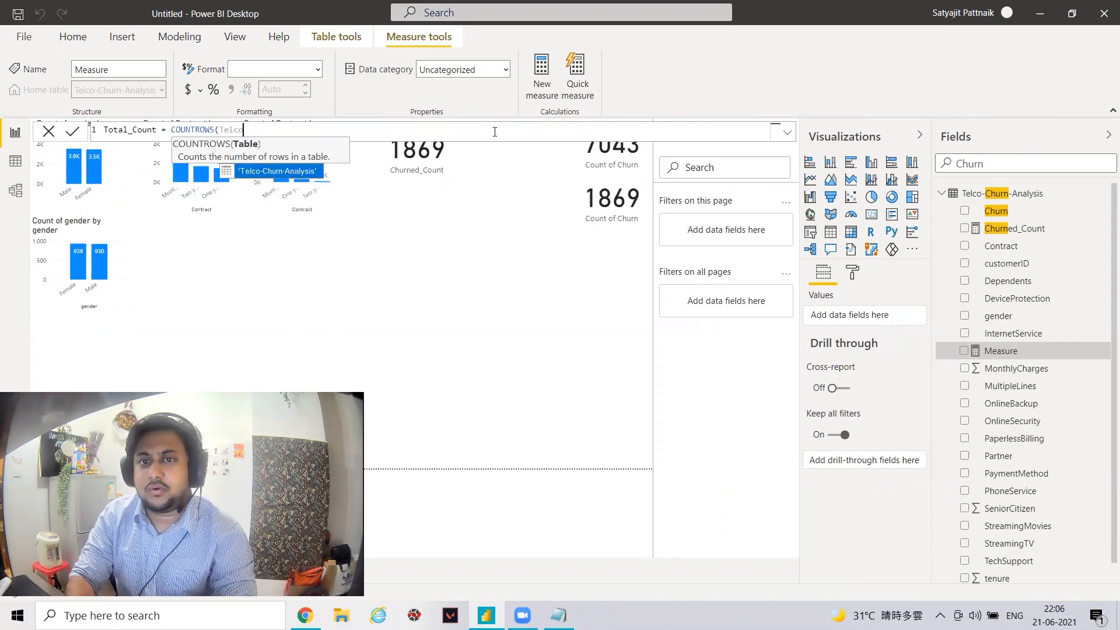
key(Tab)
text())
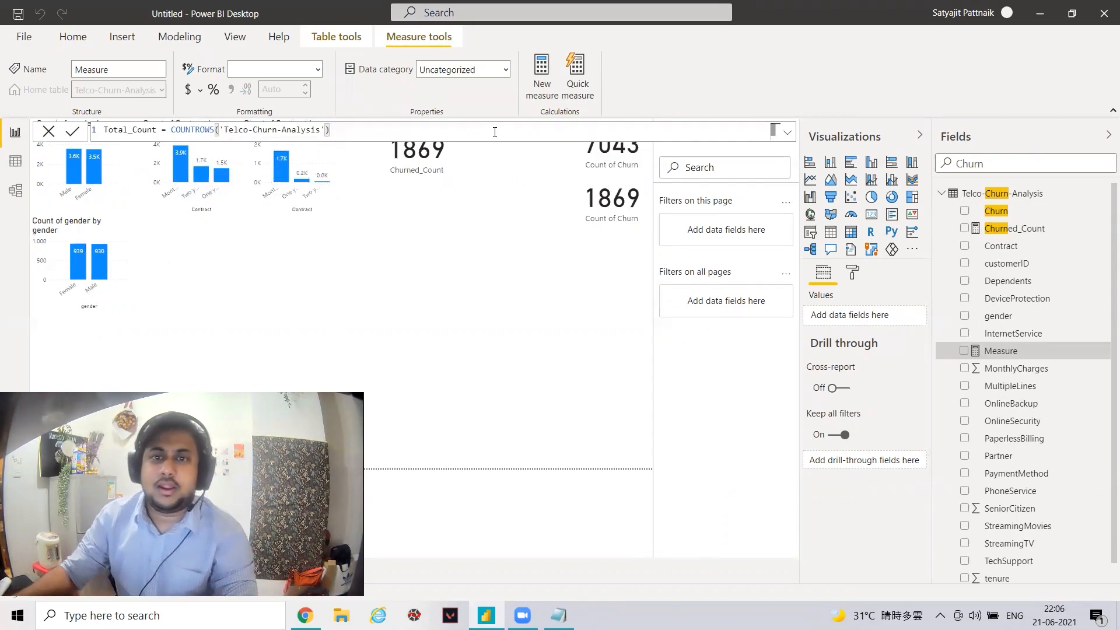
click(71, 131)
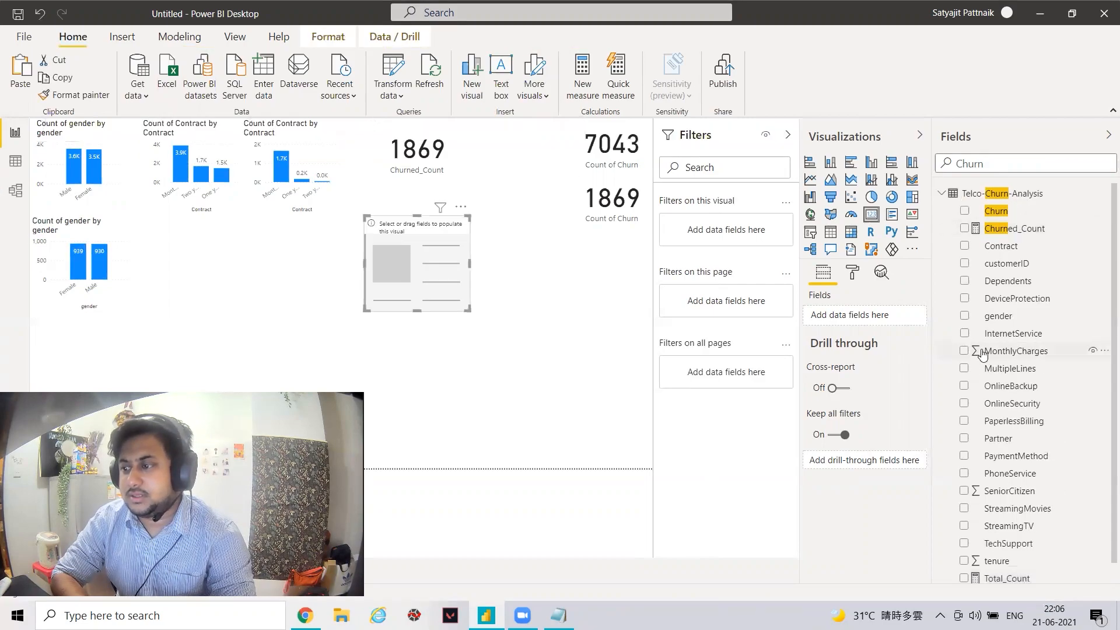
drag(995, 583, 852, 321)
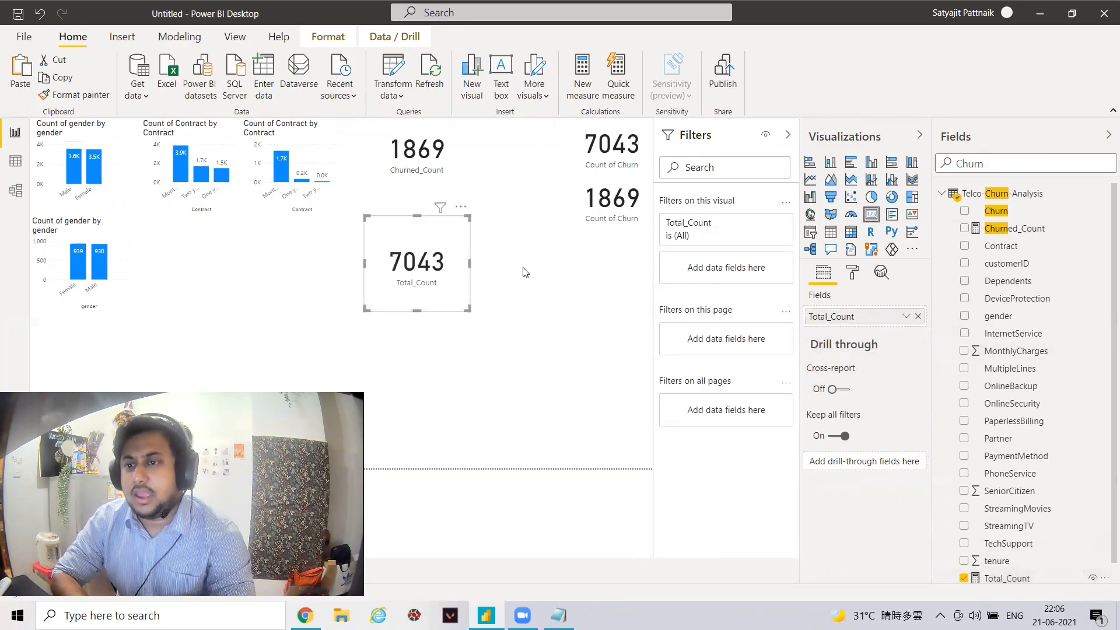
Step: Create the measure Percent_Churn = 'Telco-Churn-Analysis'[Churned_Count]/[Total_Count]*100 in the Telco-Churn-Analysis table
click(1104, 194)
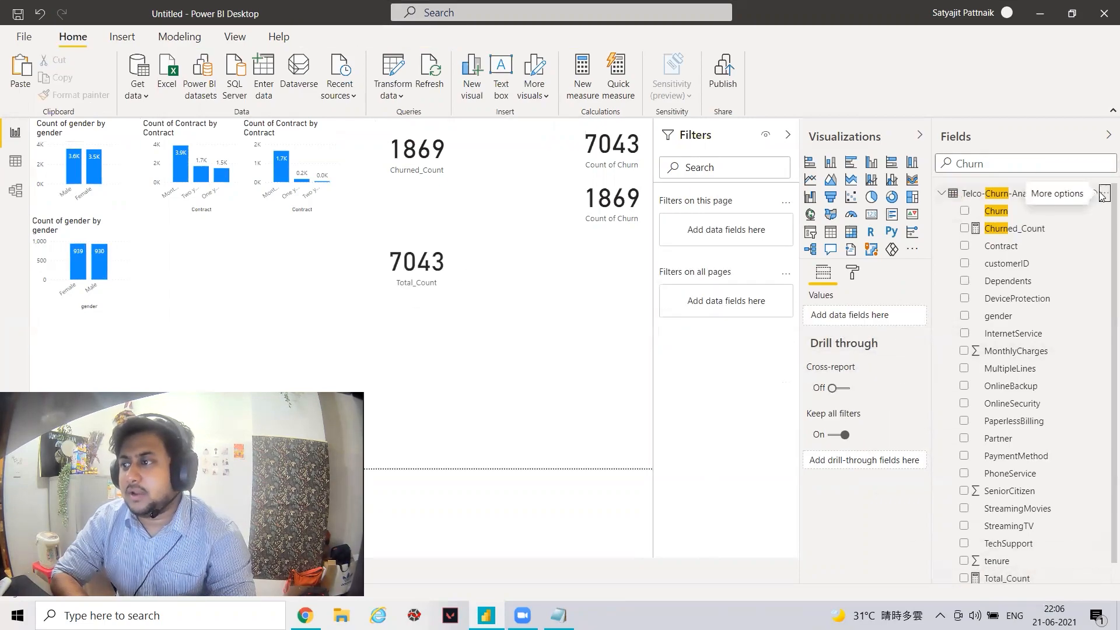
click(1044, 206)
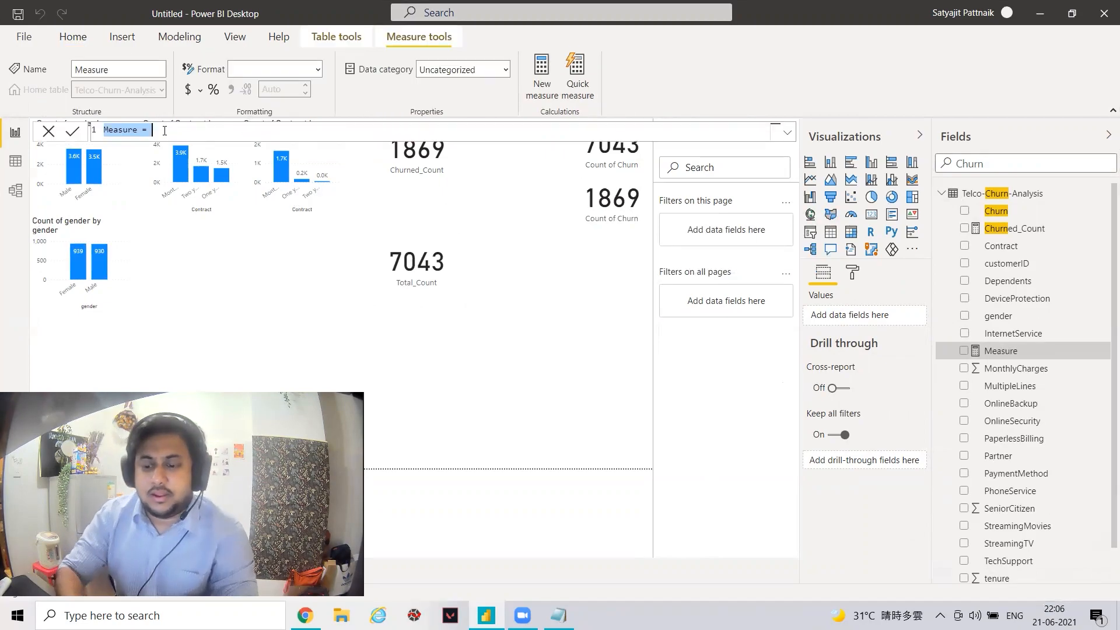
text(Percent_Ch)
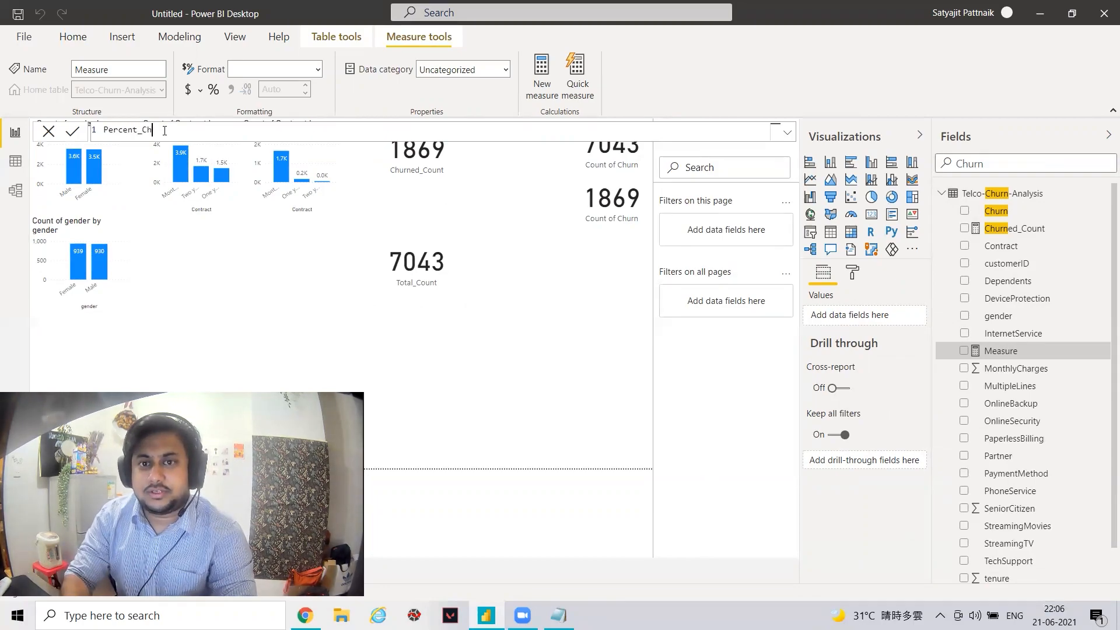
text(urn = )
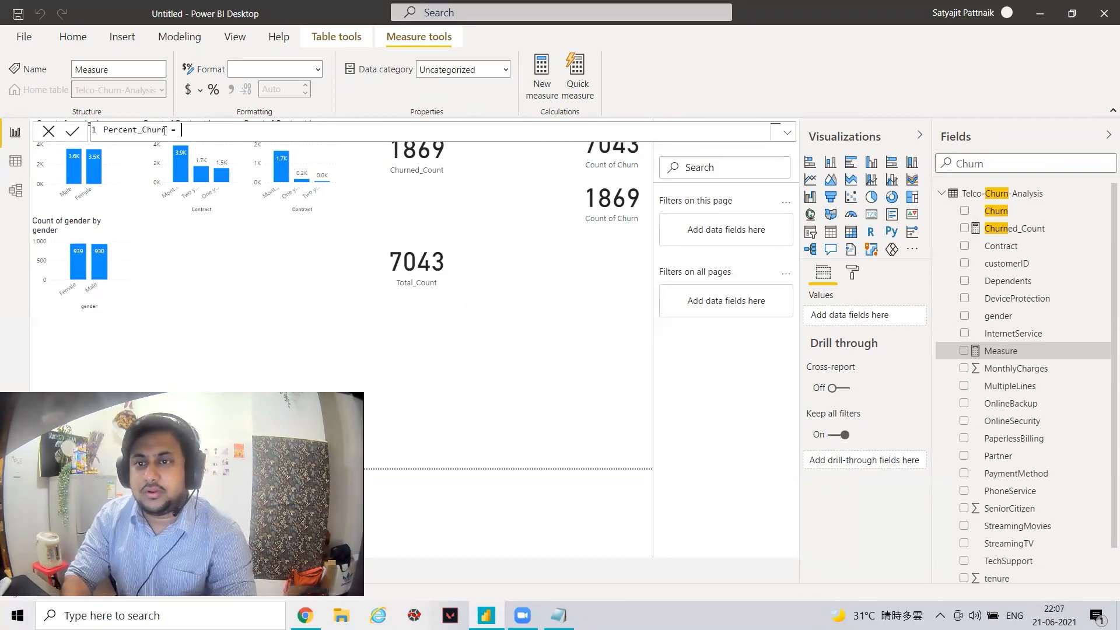
text(Churn)
key(Tab)
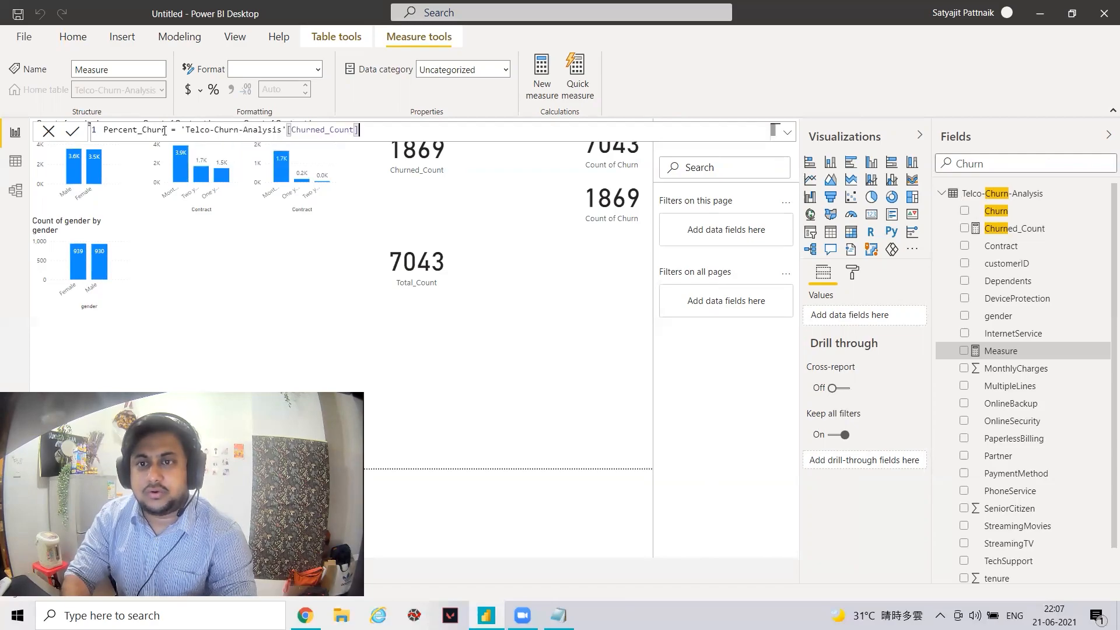
text(/[)
text(Tota)
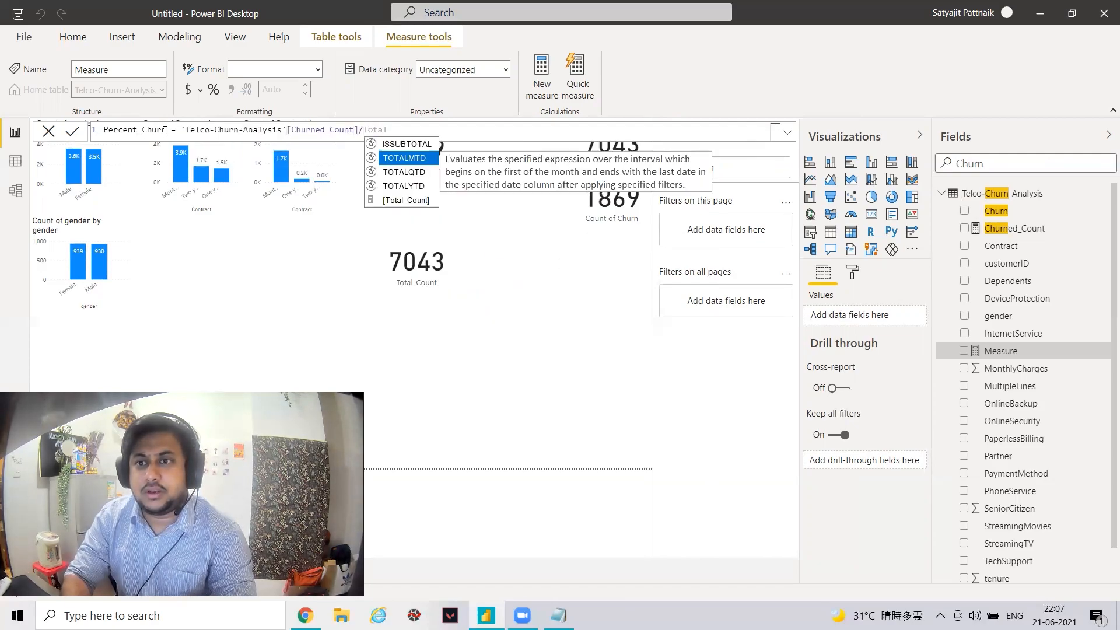
text(l)
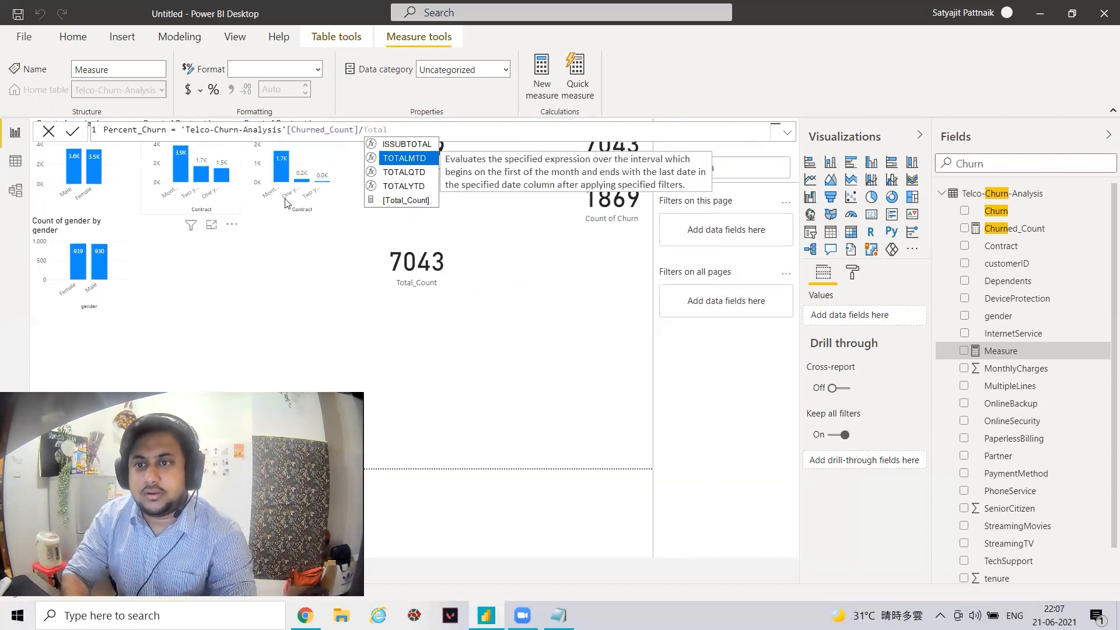
click(395, 202)
text(*100)
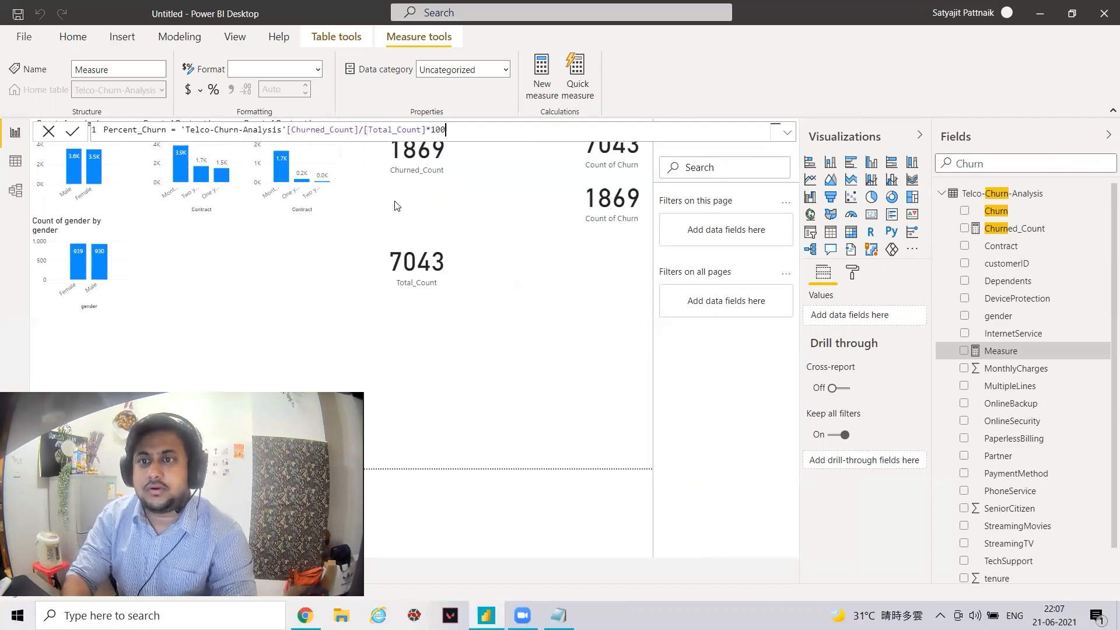
click(70, 131)
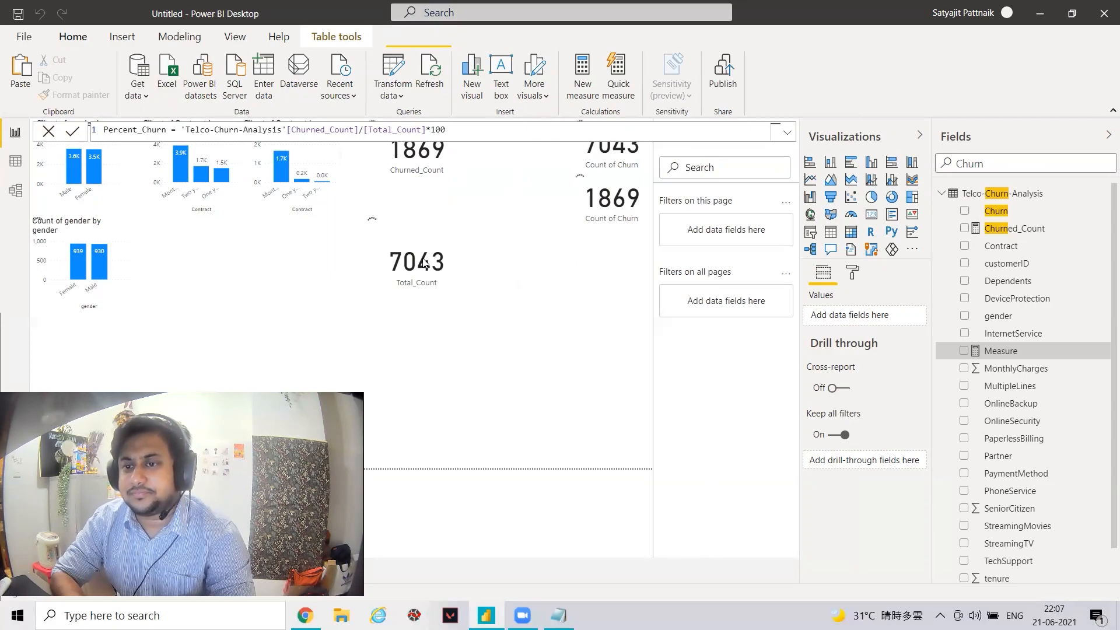
Step: Move the Total_Count card beside the Churned_Count card and replace its field with the Percent_Churn measure, found by searching for "per"
click(424, 264)
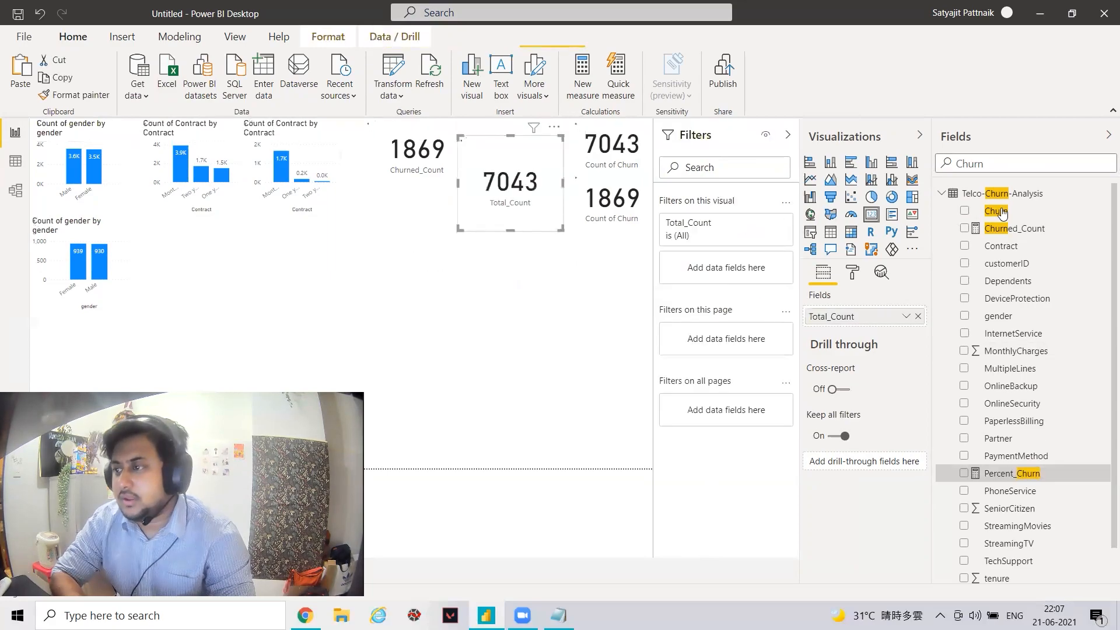
double_click(1026, 162)
text(per)
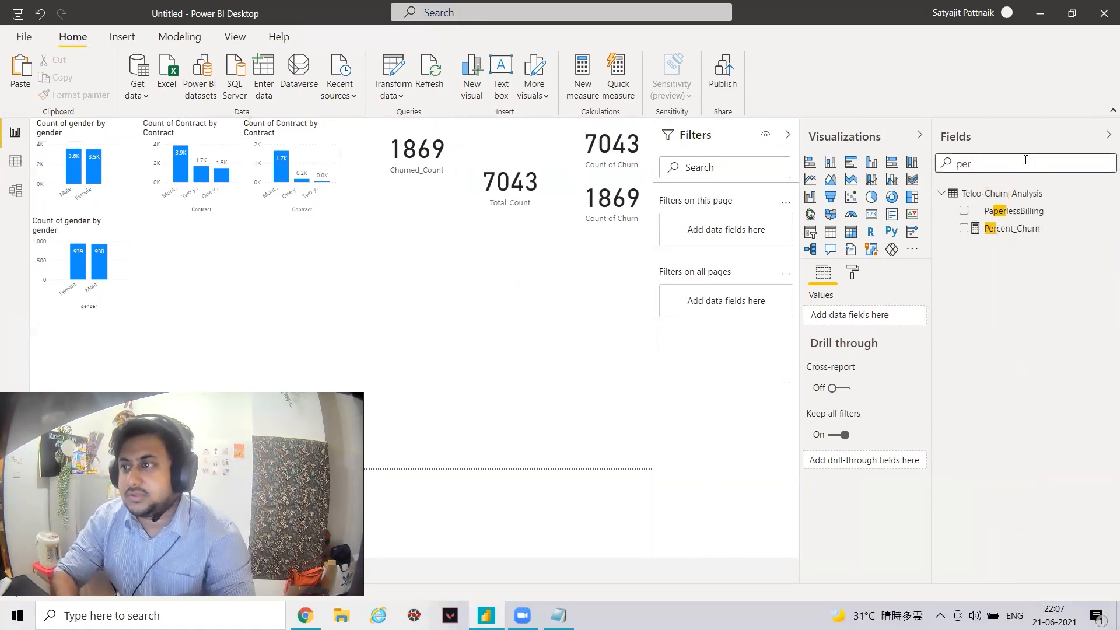
drag(1012, 229, 860, 316)
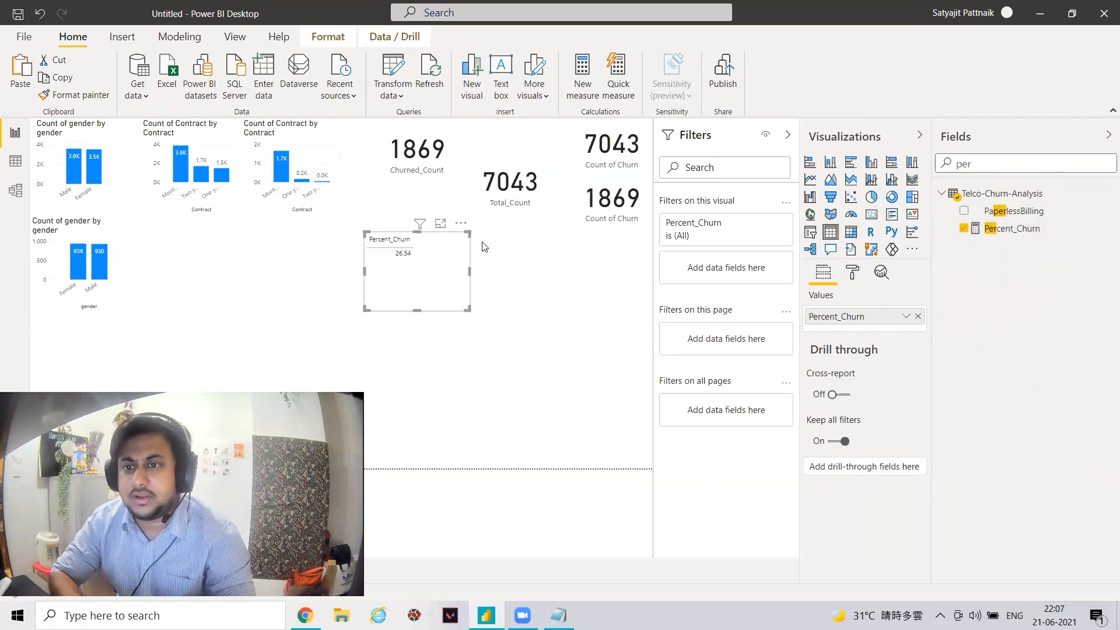
key(Delete)
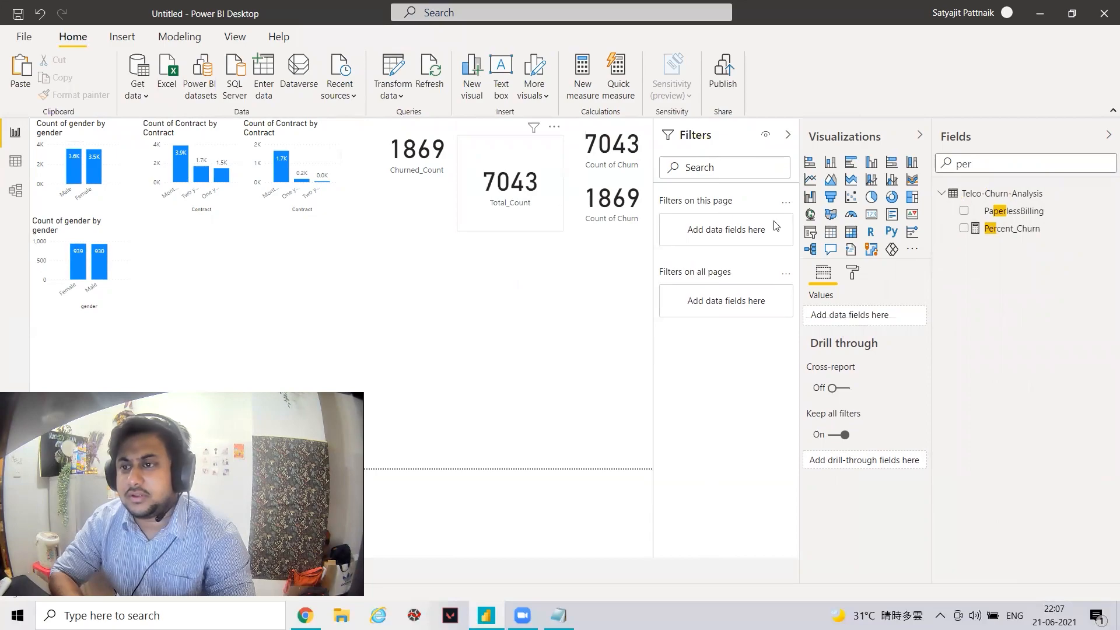
drag(975, 228, 845, 317)
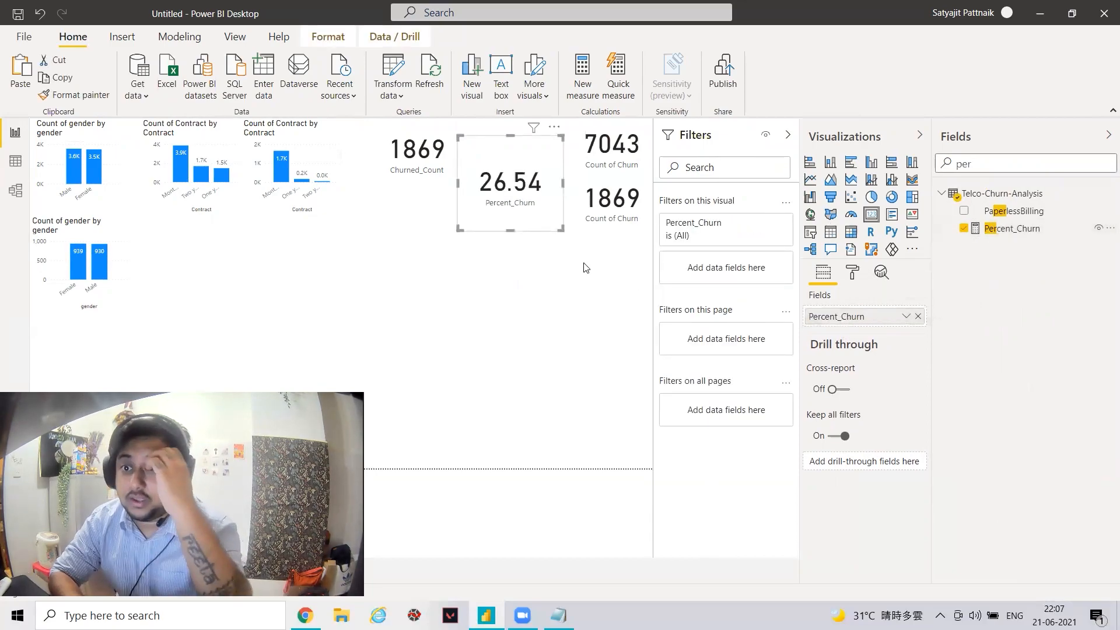
Step: Delete the Churned_Count card, then move the Percent_Churn card up and shrink it beside the 7043 Count of Churn card
drag(540, 228, 547, 211)
click(406, 156)
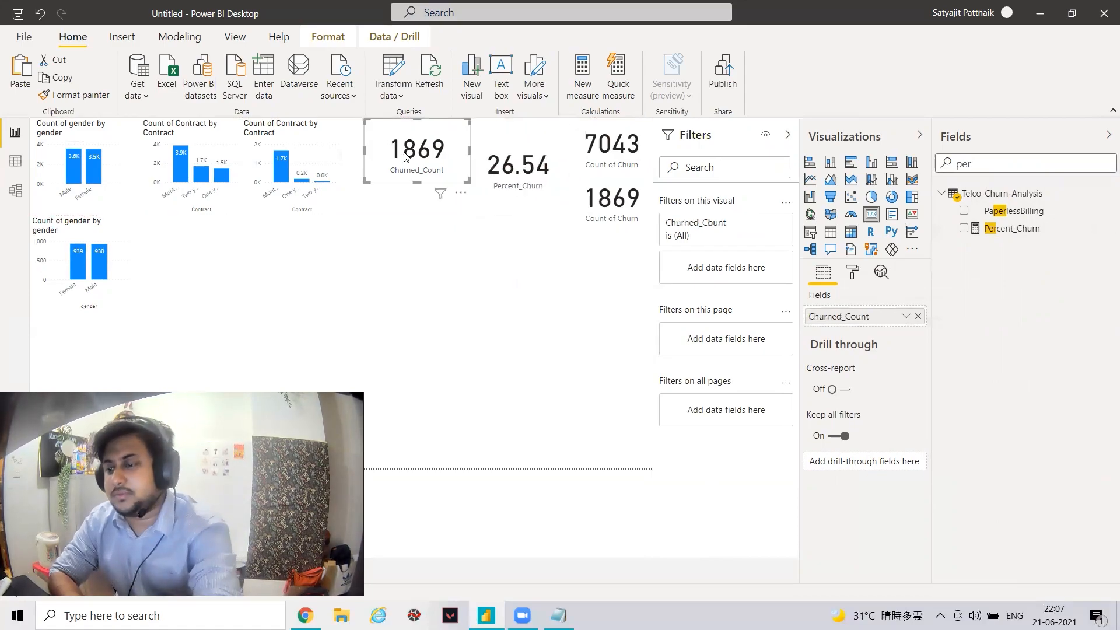
key(Delete)
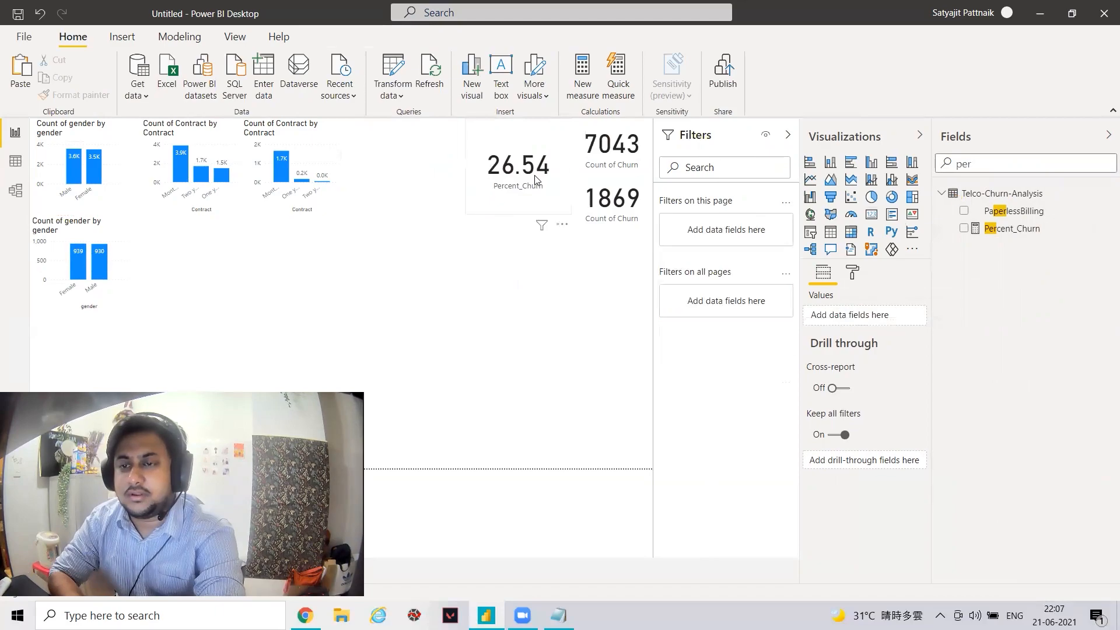
click(466, 213)
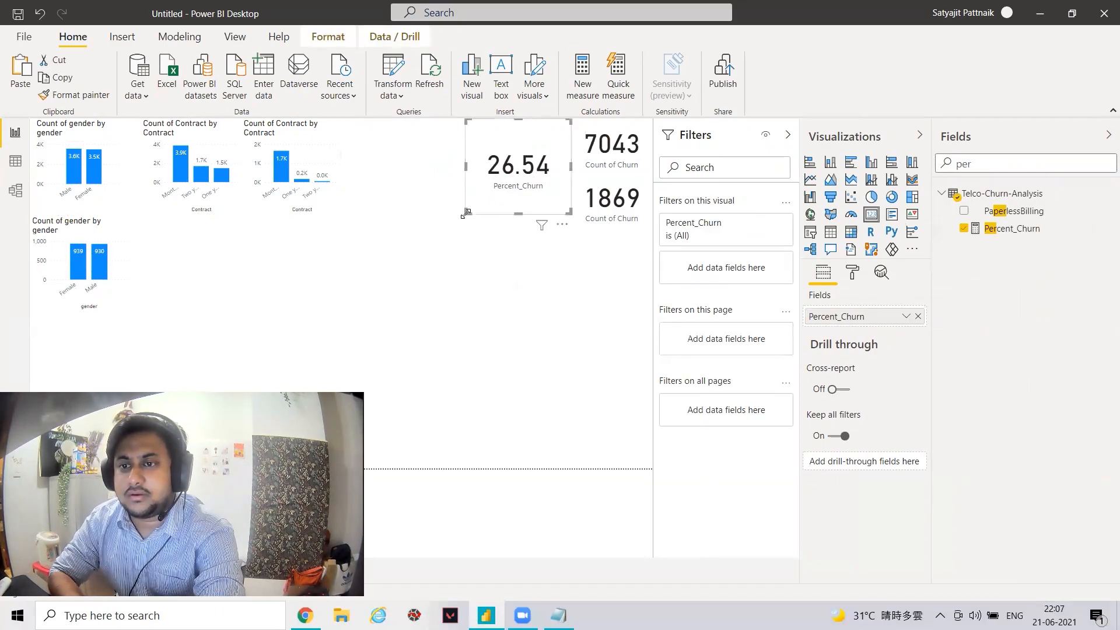
drag(468, 212, 500, 170)
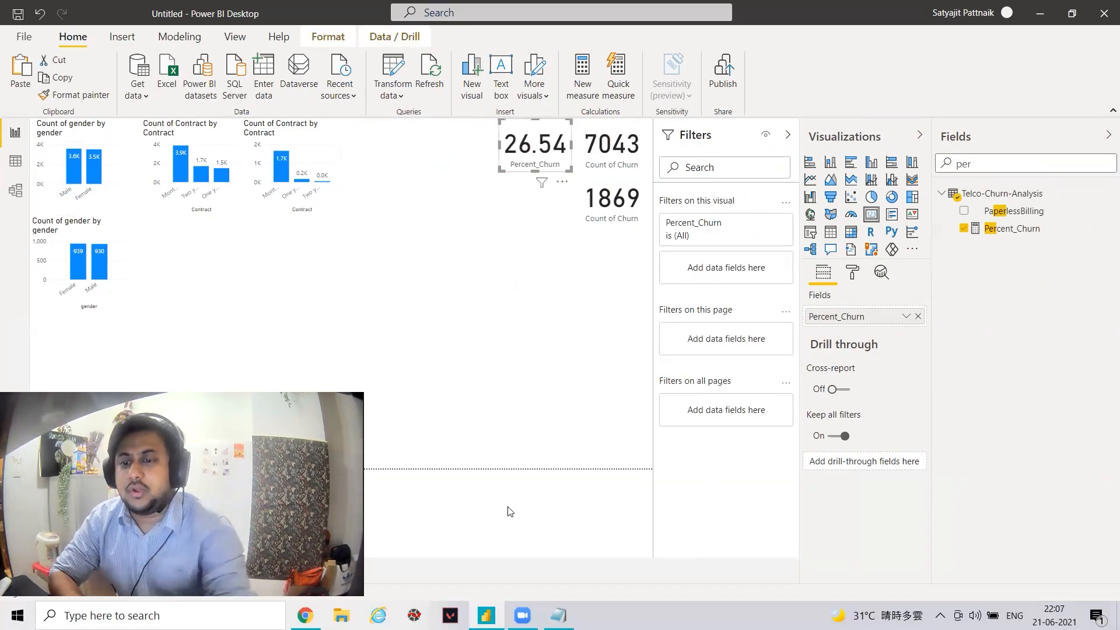
Step: Open Calculator, divide 3900 by 7043, and shift its window clear of the count cards
key(super+r)
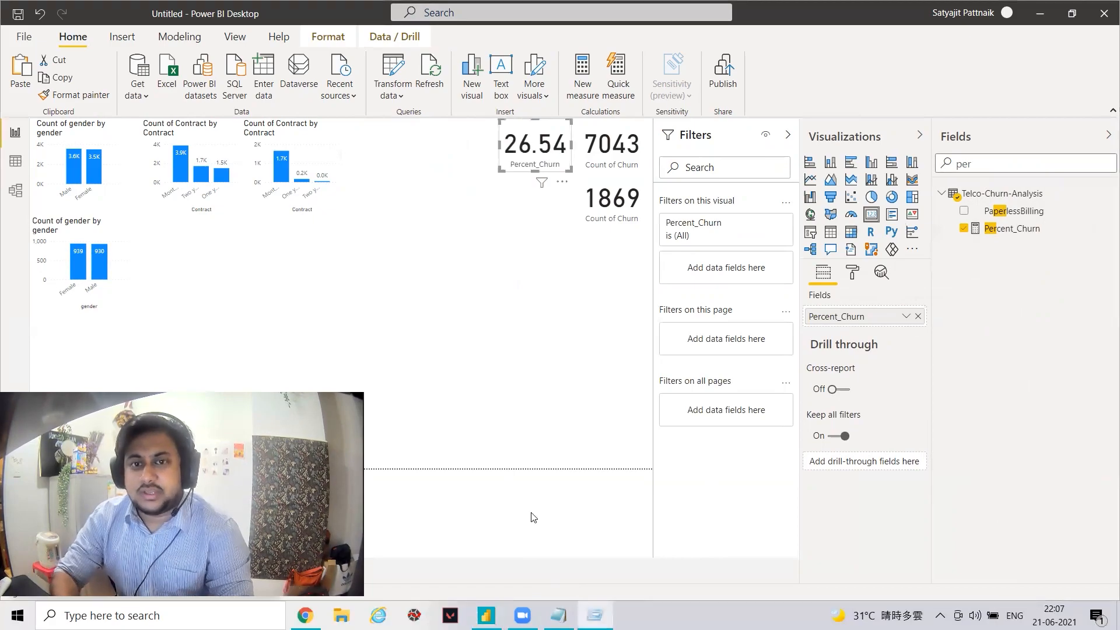
text(calc)
key(Return)
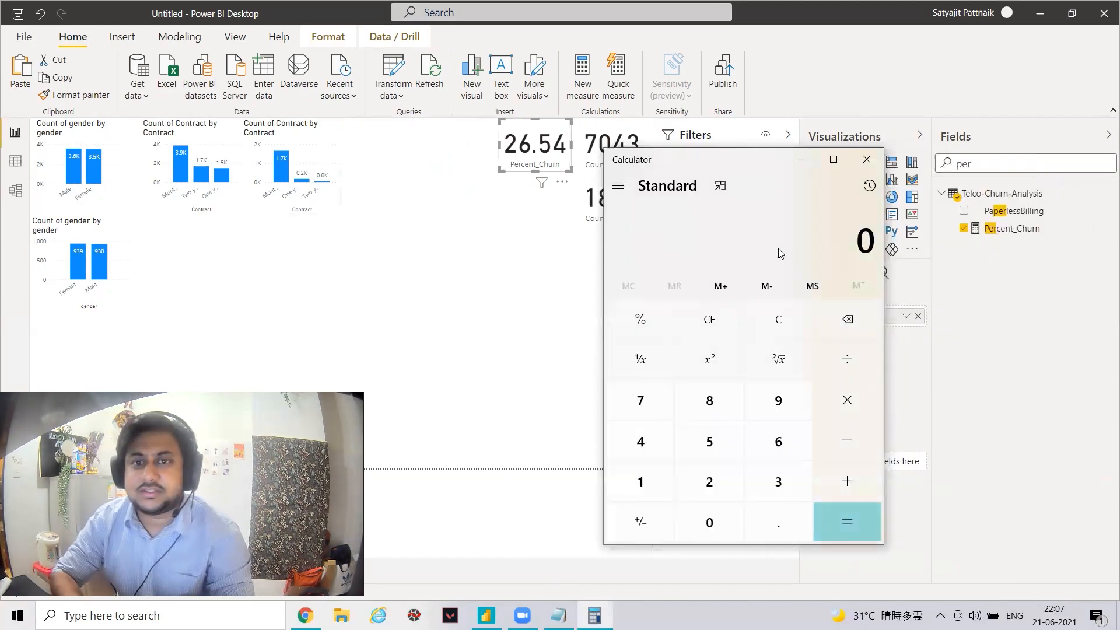
text(3900)
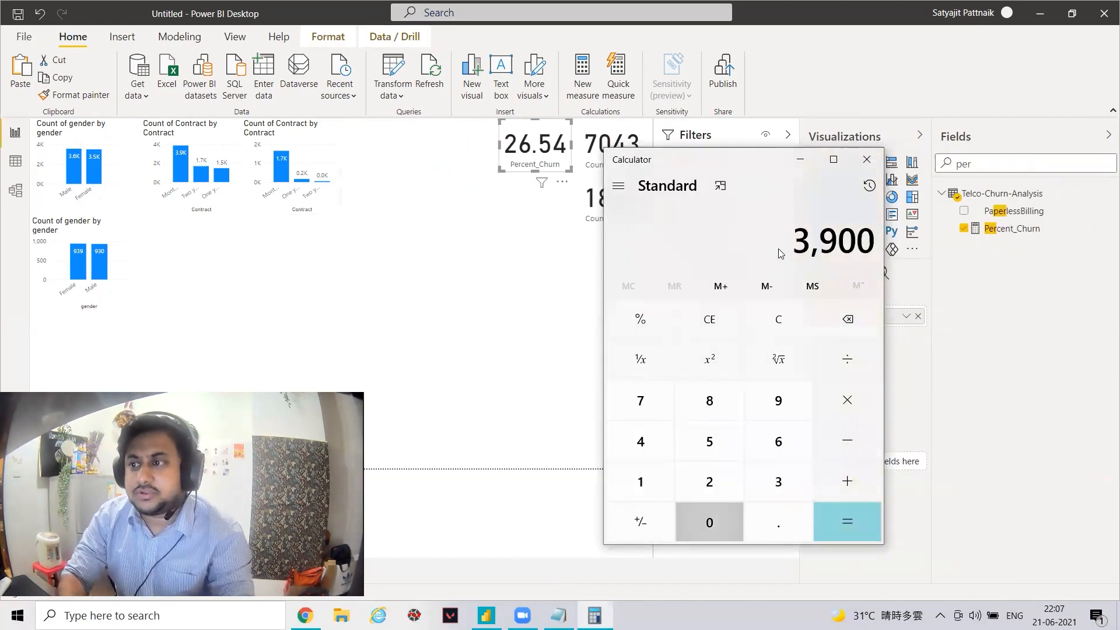
text(/7043)
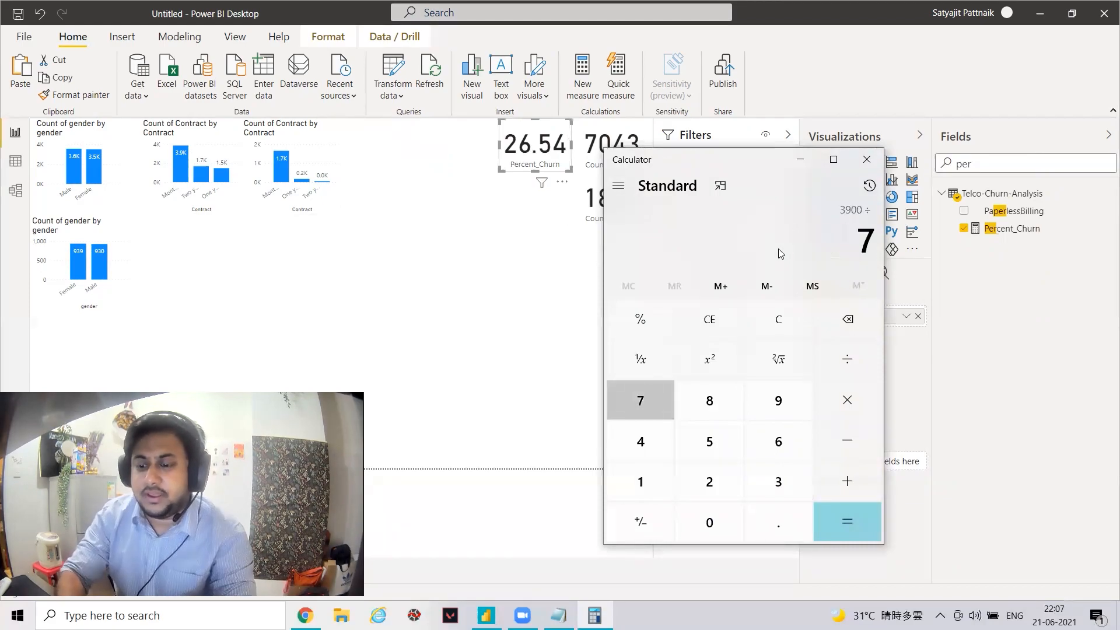
key(Return)
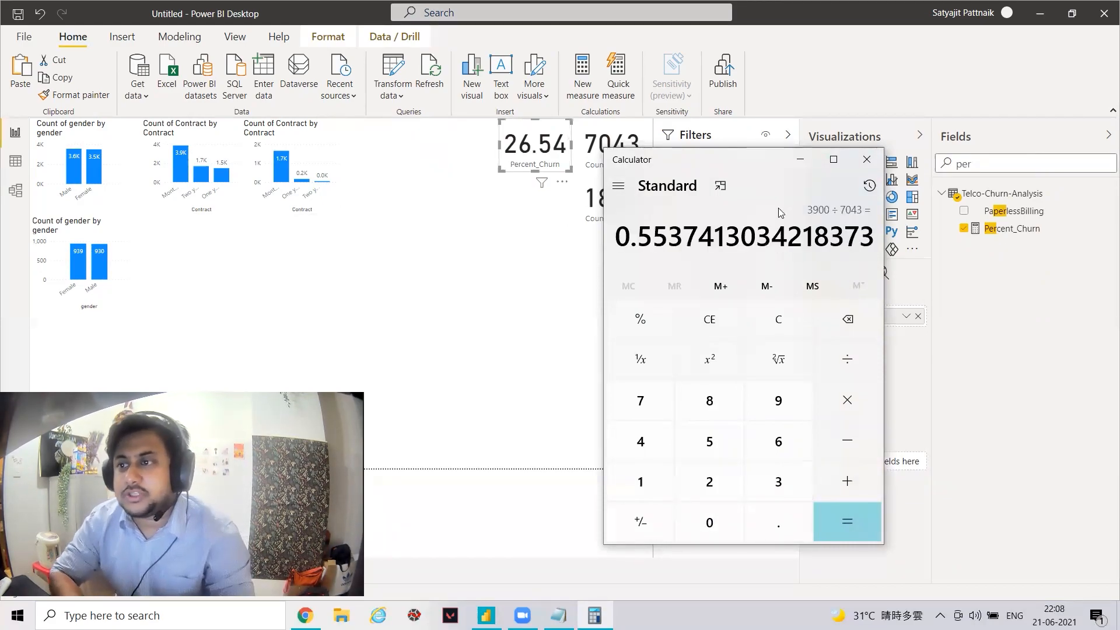
drag(766, 164, 809, 211)
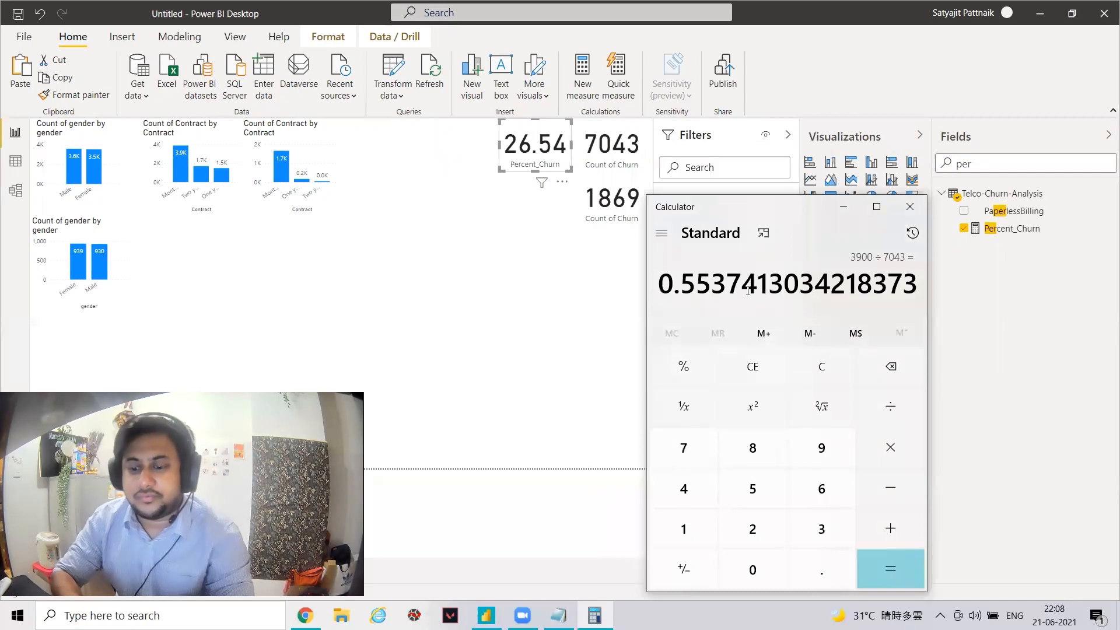
Step: Divide 1700 by 1869 in Calculator and close it
text(1700/)
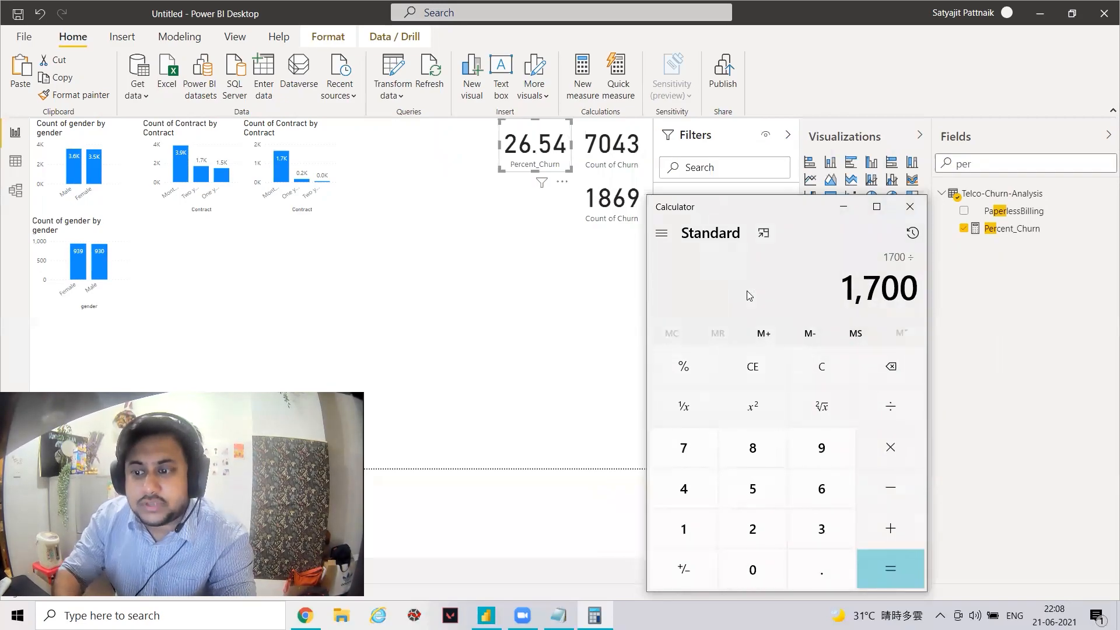
text(1869)
key(Return)
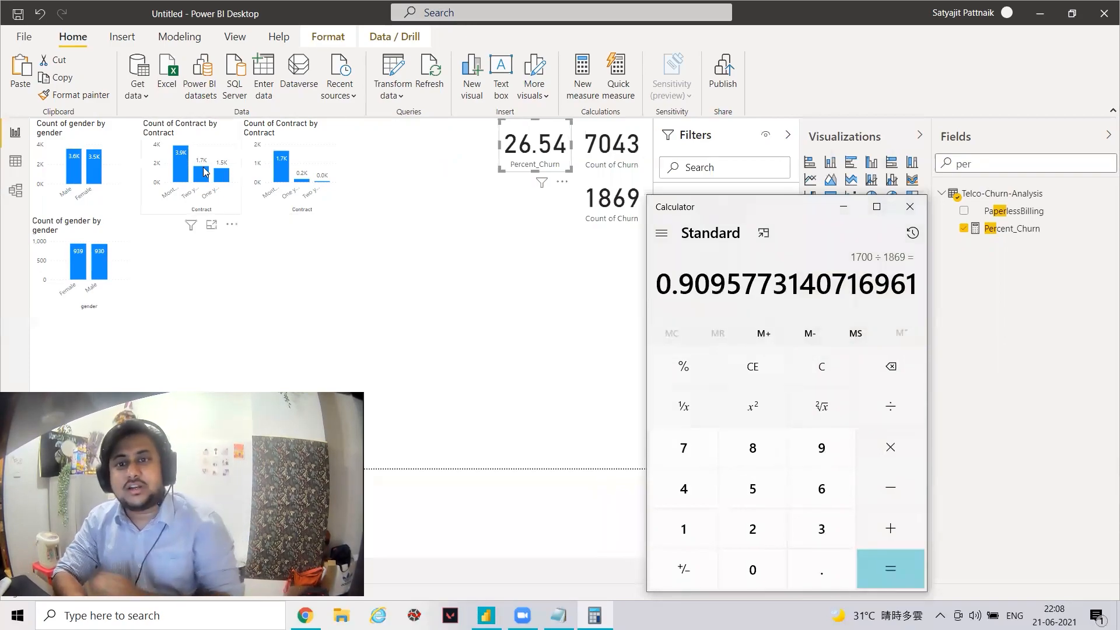
mouse_move(205, 171)
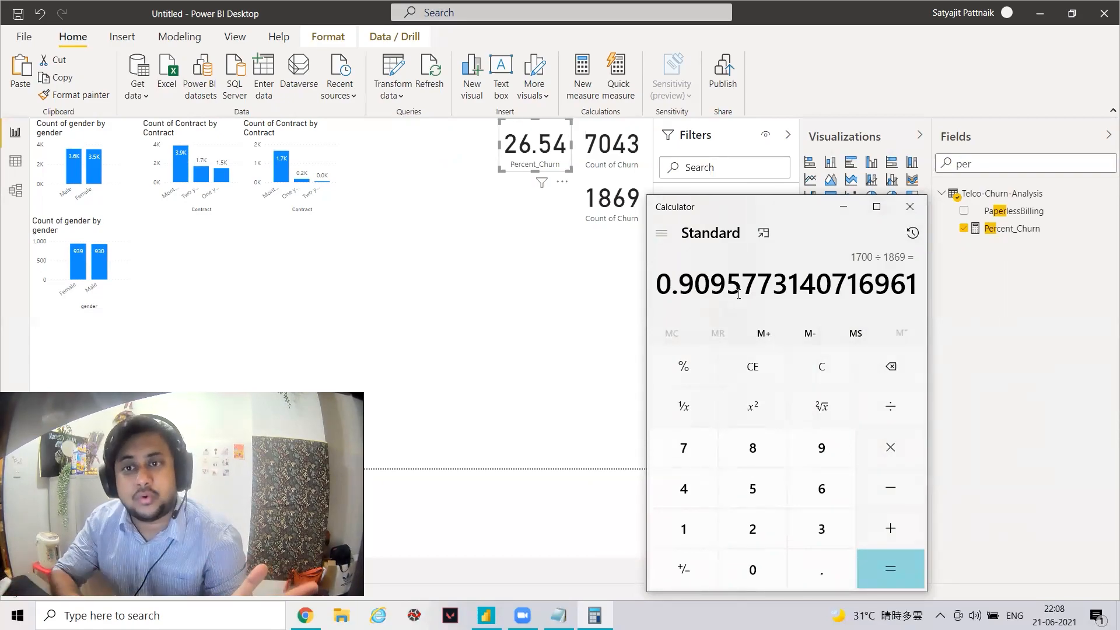
click(910, 207)
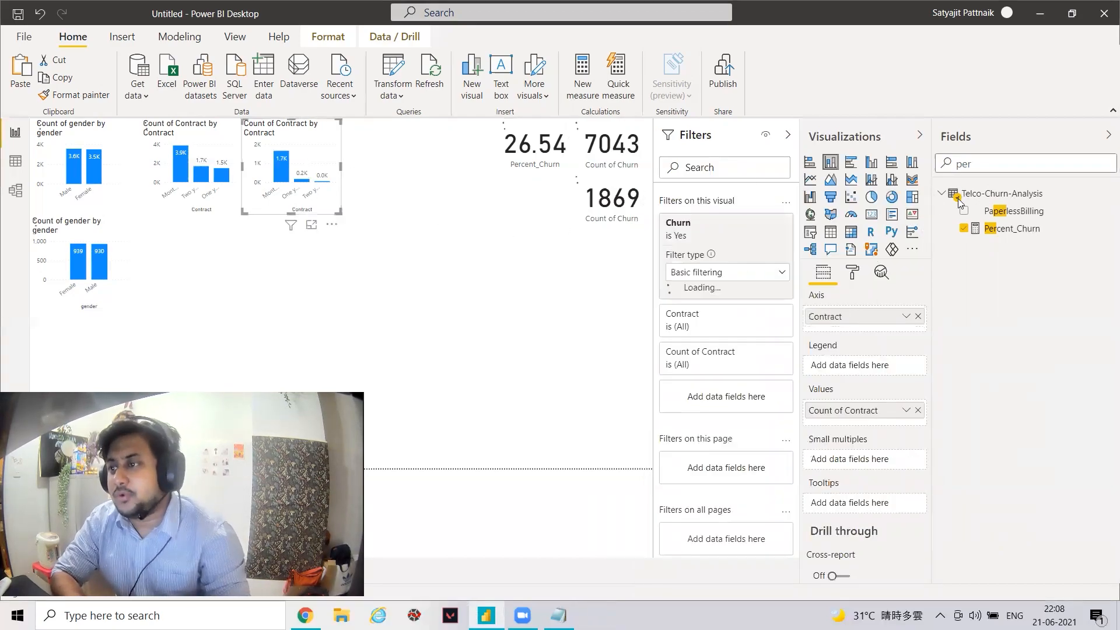
Step: Add a clustered column chart to an empty canvas area and put SeniorCitizen, found by searching for "seni", on its axis
double_click(978, 164)
key(BackSpace)
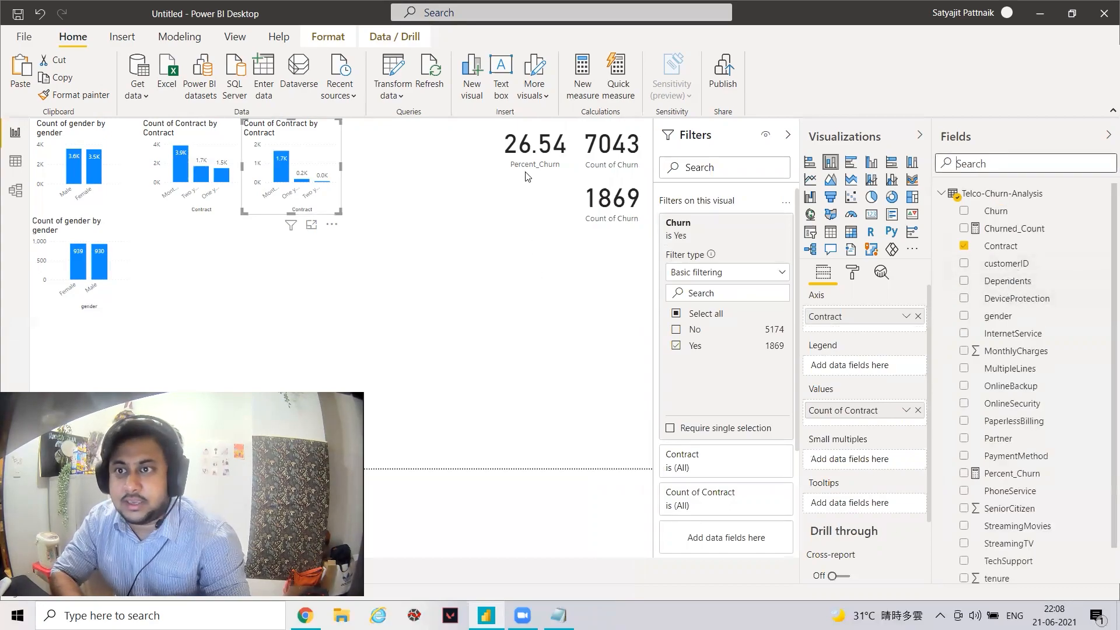
click(373, 158)
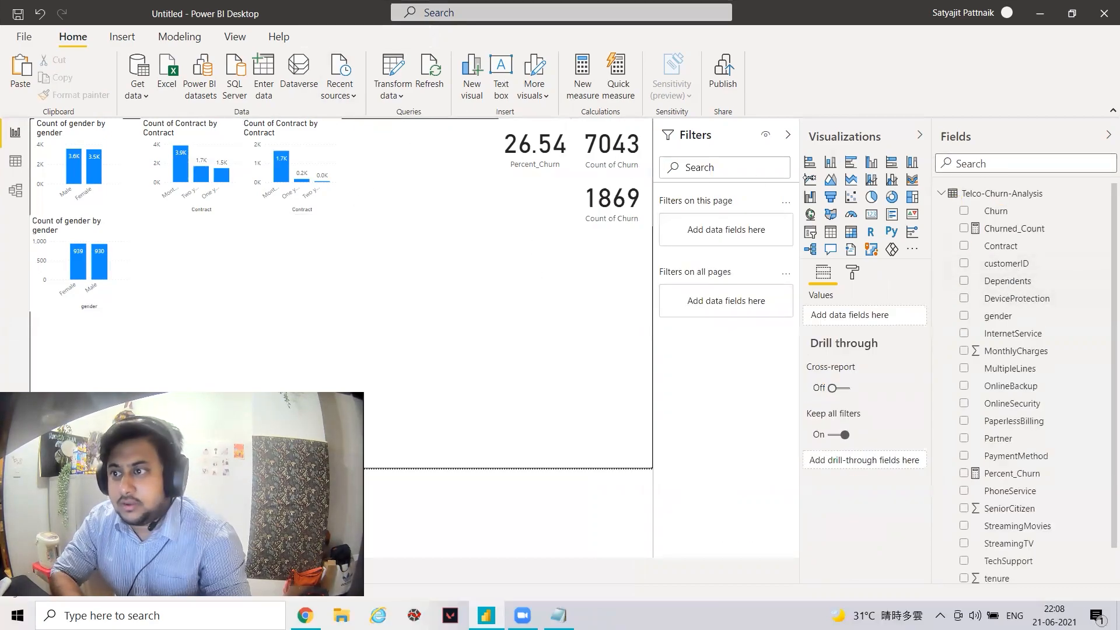
click(1035, 170)
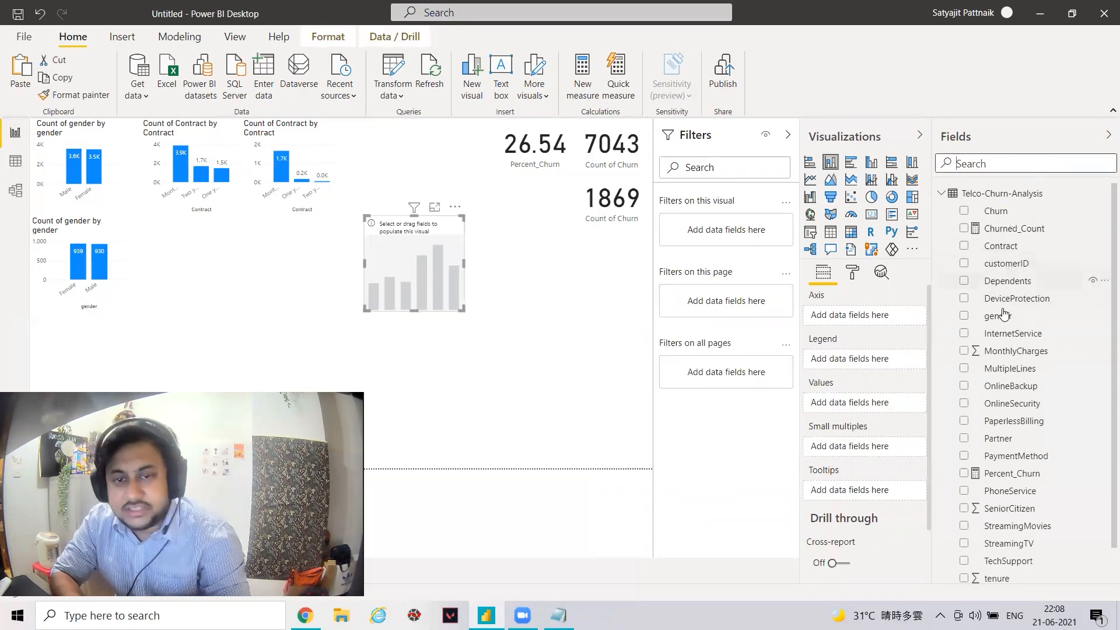
text(seni)
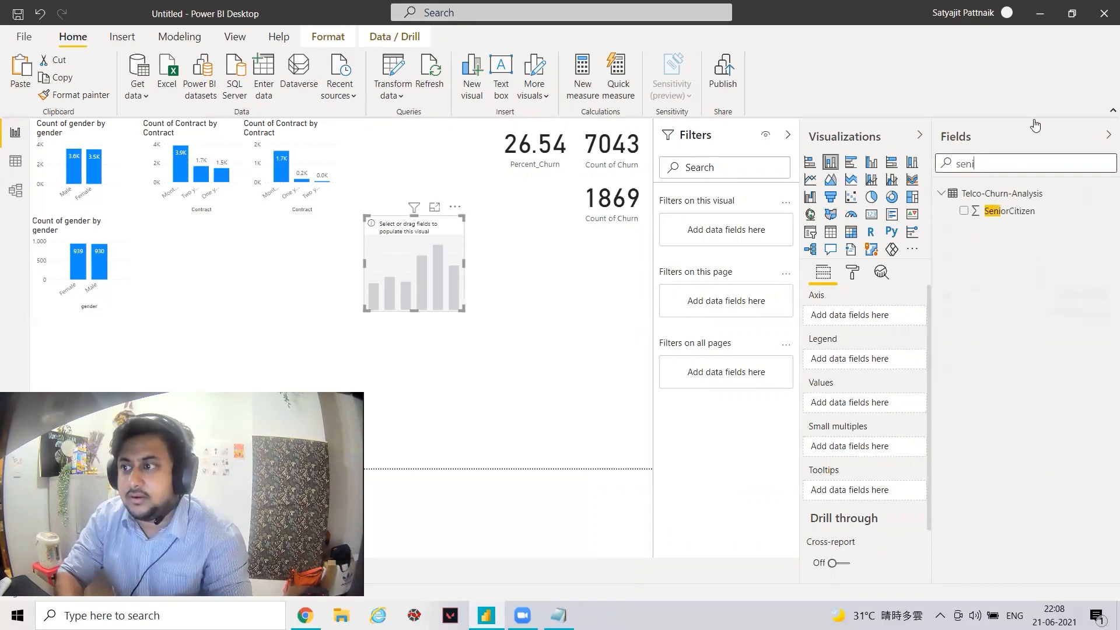
drag(911, 280, 859, 319)
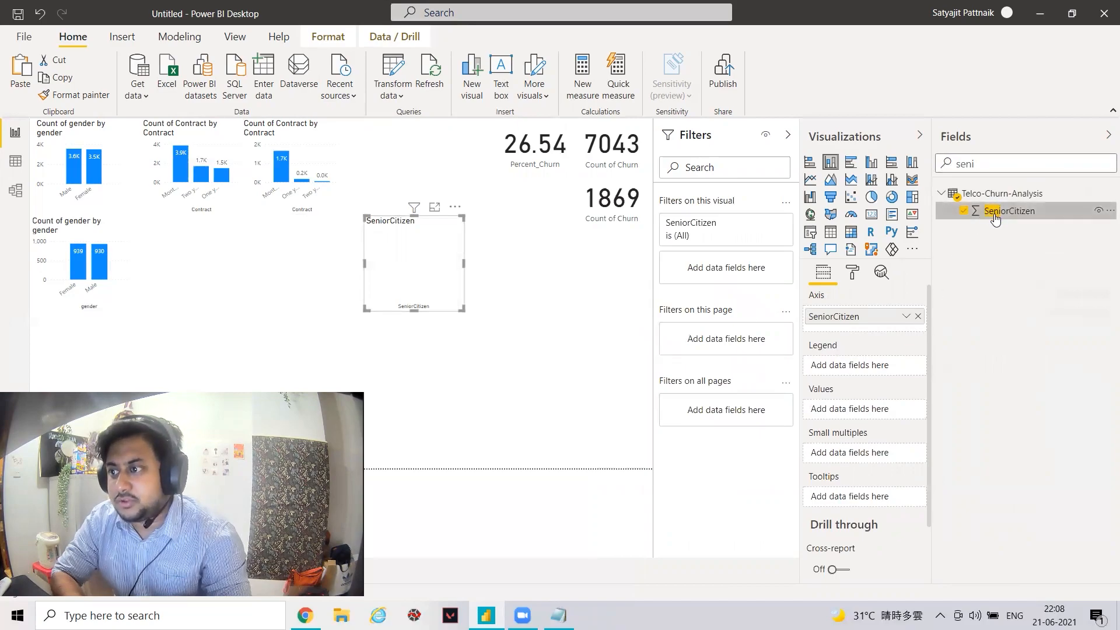
Step: Add SeniorCitizen as the new chart's value and summarize it by Count
drag(992, 217, 849, 410)
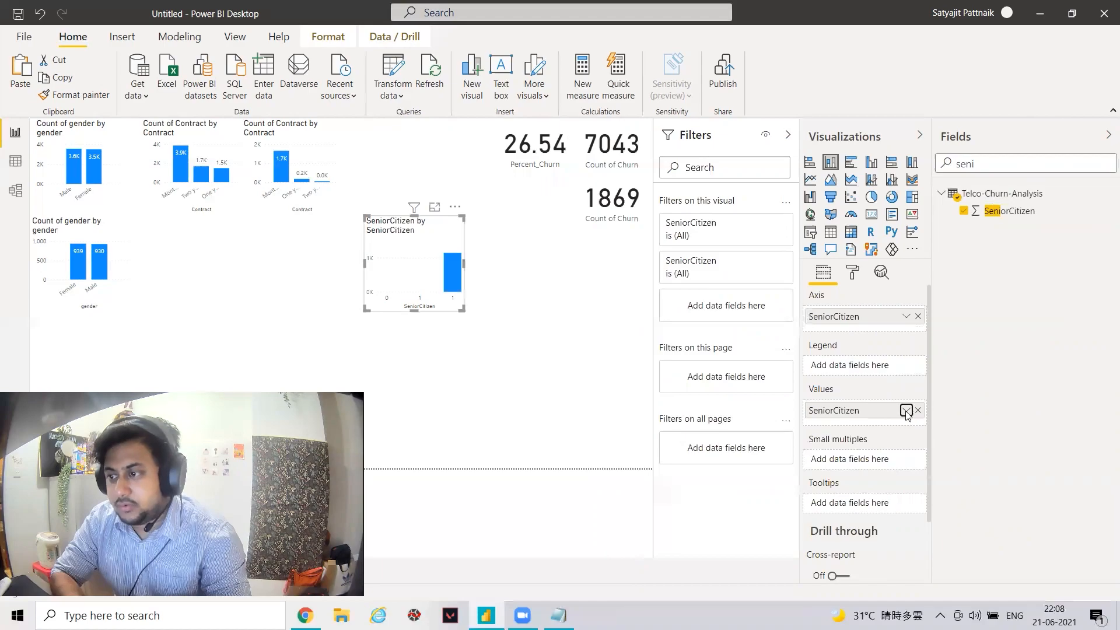
click(906, 410)
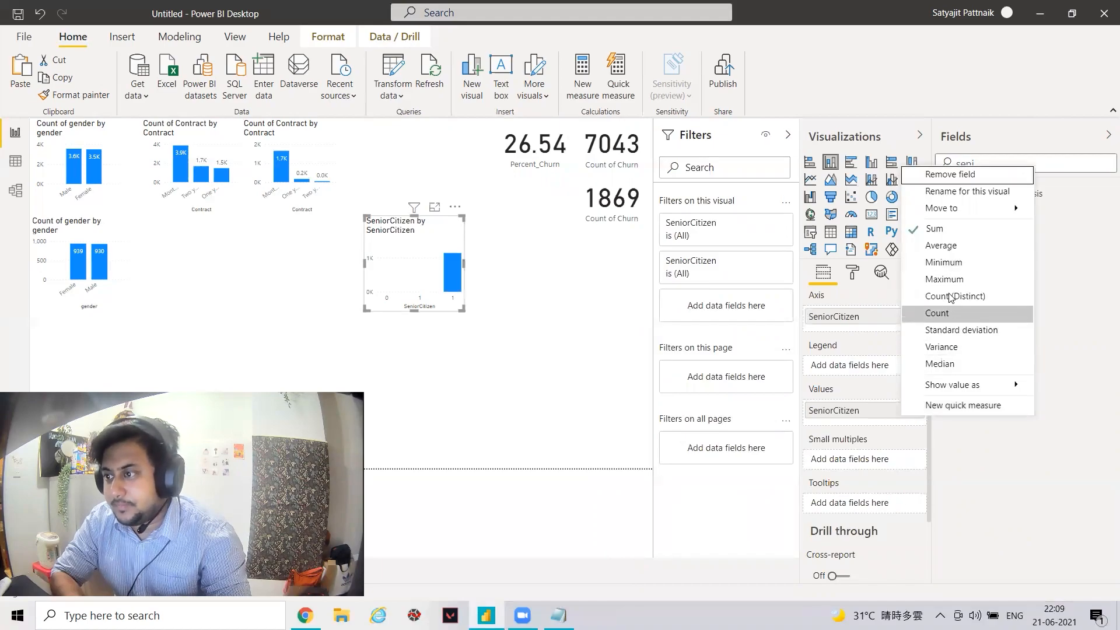
click(937, 313)
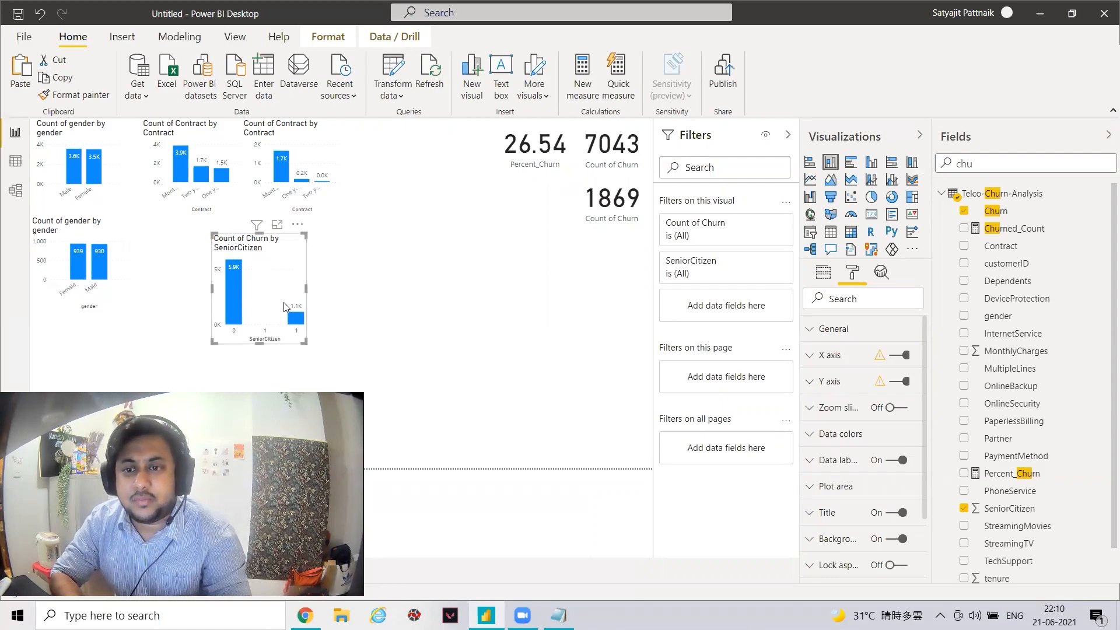
Step: Duplicate the Count of Churn by SeniorCitizen chart beside the original and filter the copy to Churn Yes
click(293, 303)
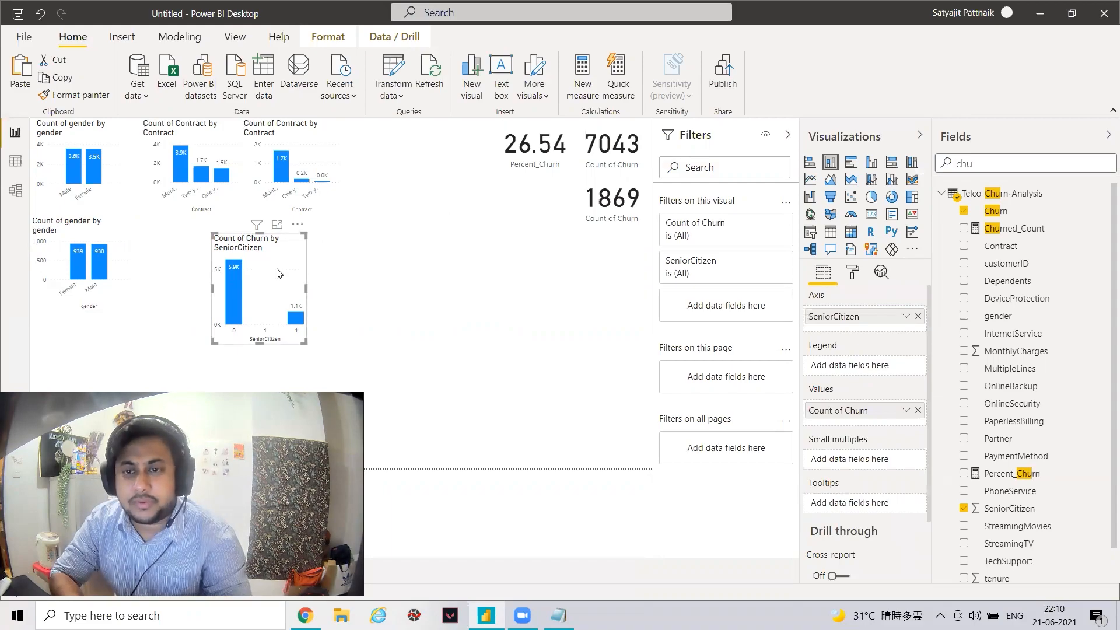
key(ctrl+c)
key(ctrl+v)
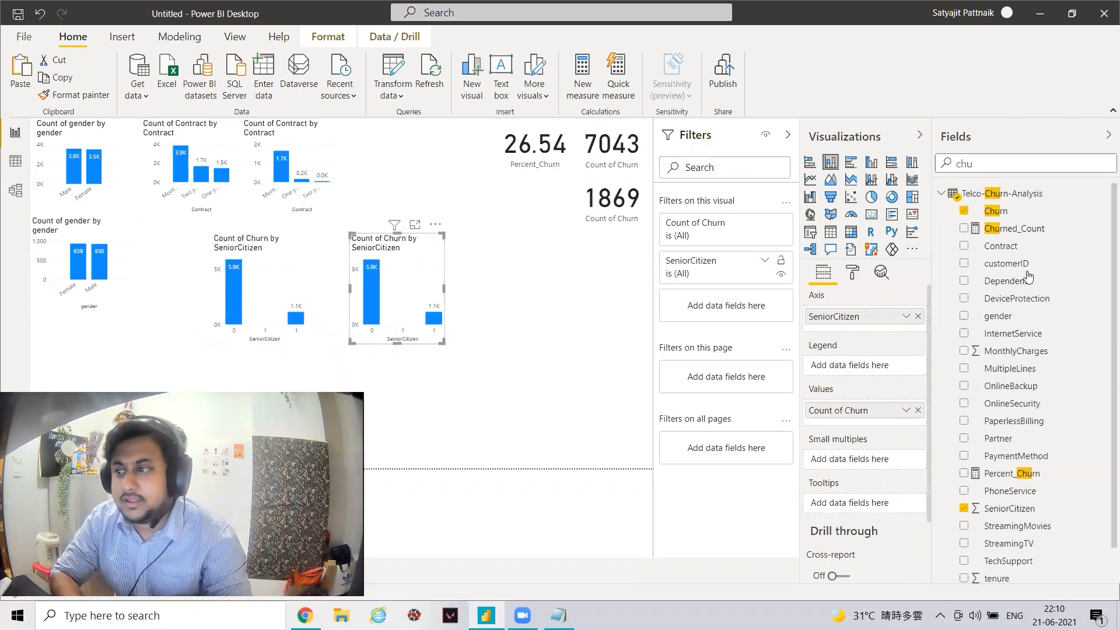
drag(1043, 216, 741, 306)
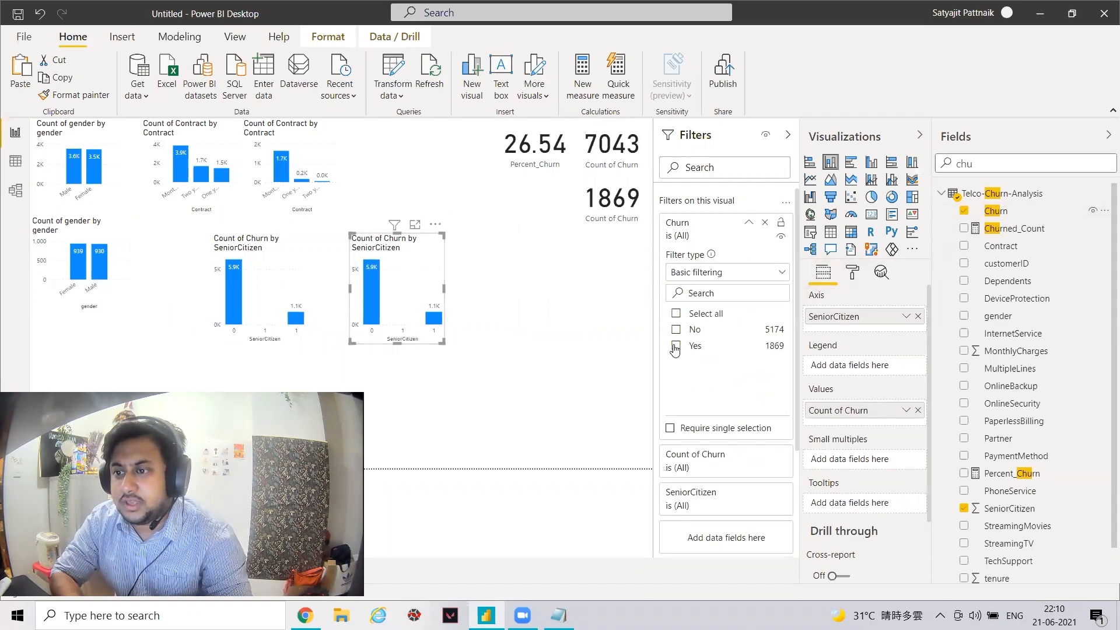
click(675, 346)
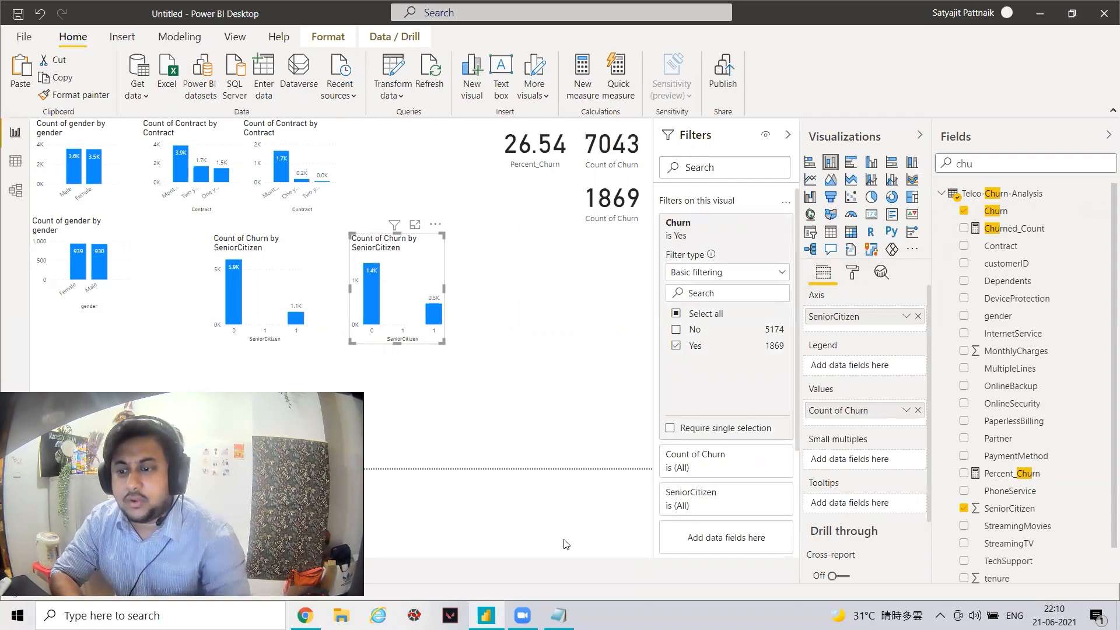
click(548, 508)
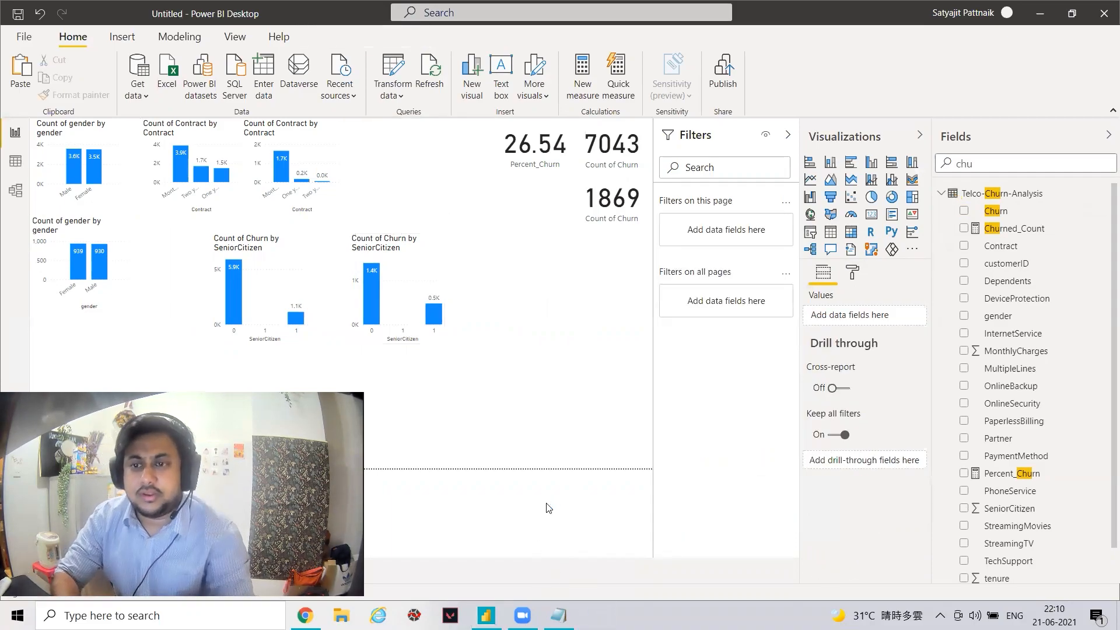
Step: Open Calculator and divide 1100 by 7043
key(XF86Calculator)
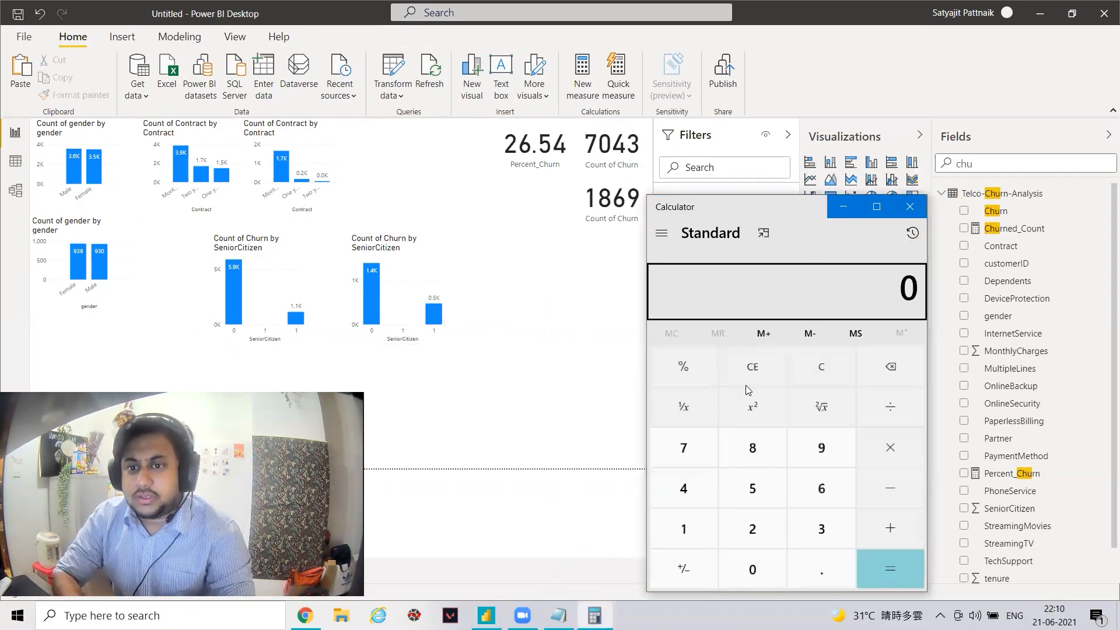
text(1100 ÷ )
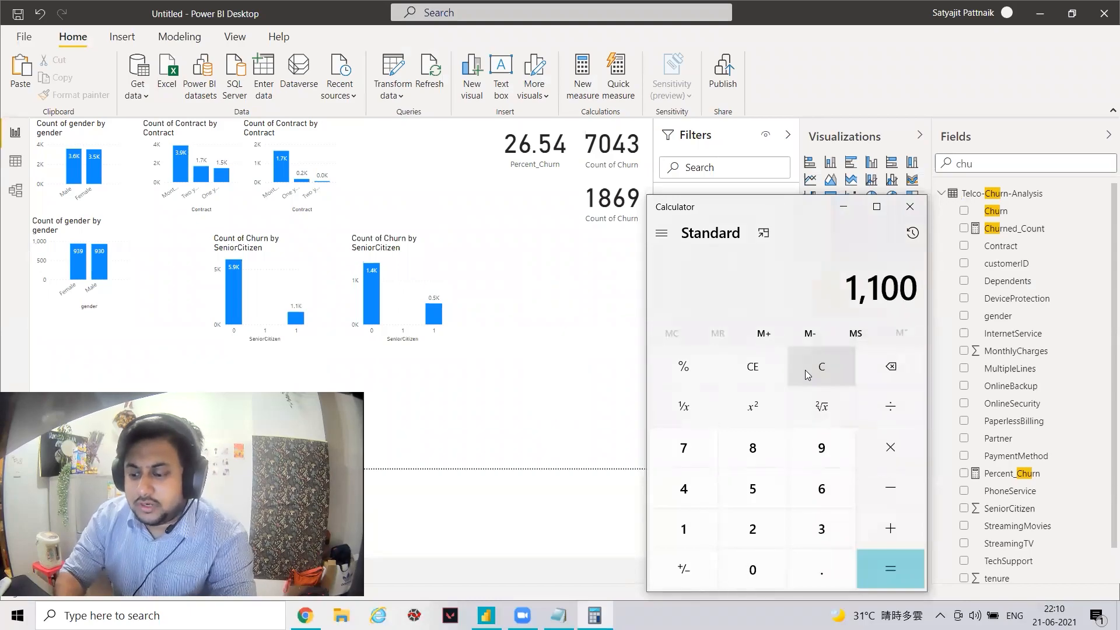
text(7043)
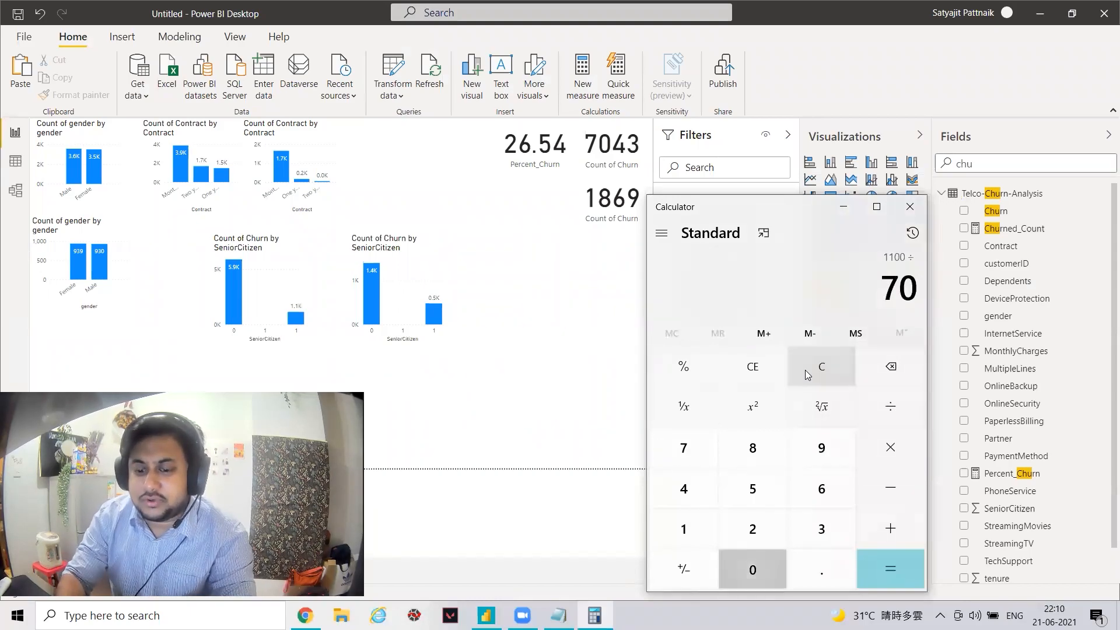
key(Return)
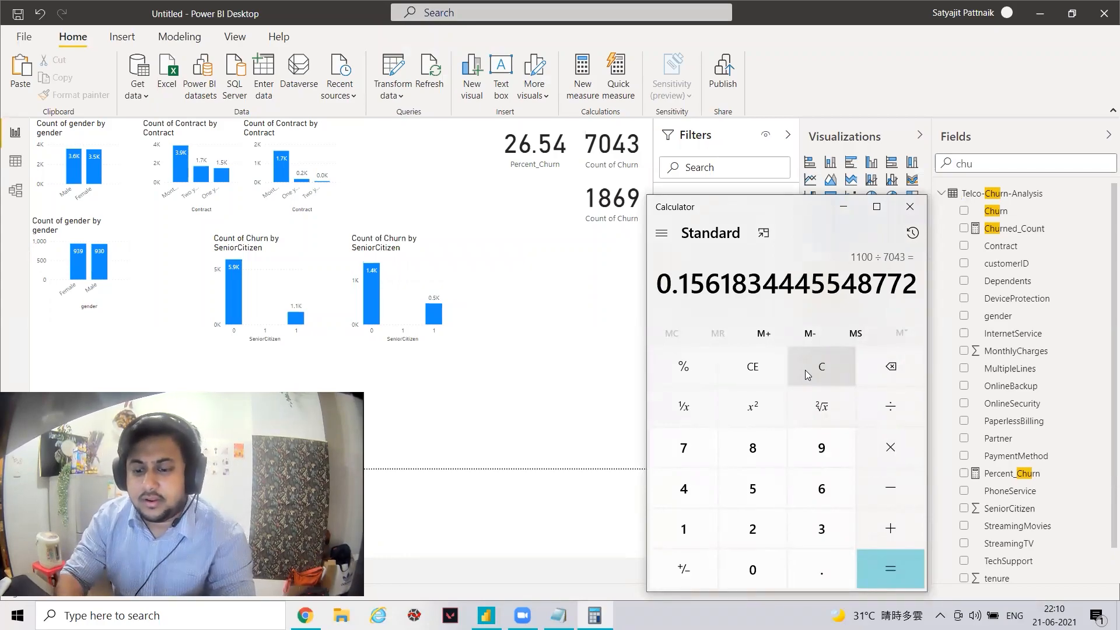
Step: Divide 500 by 1869 in Calculator, check the exact count of churned senior citizens in the filtered chart, and minimize Calculator
text(500/1900)
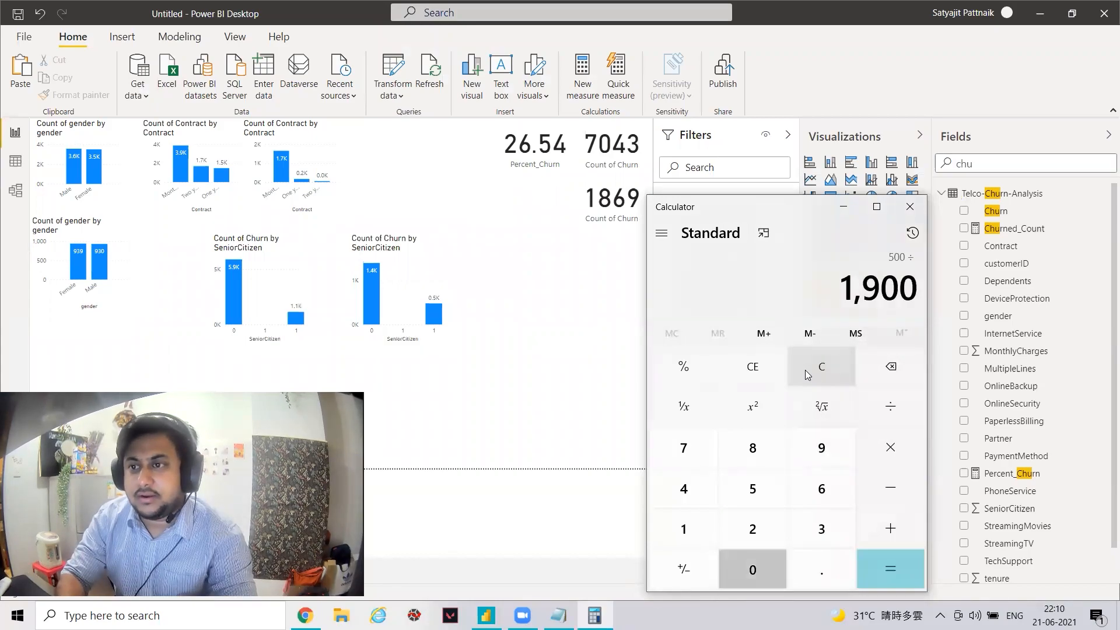
key(BackSpace)
key(BackSpace)
key(BackSpace)
text(86)
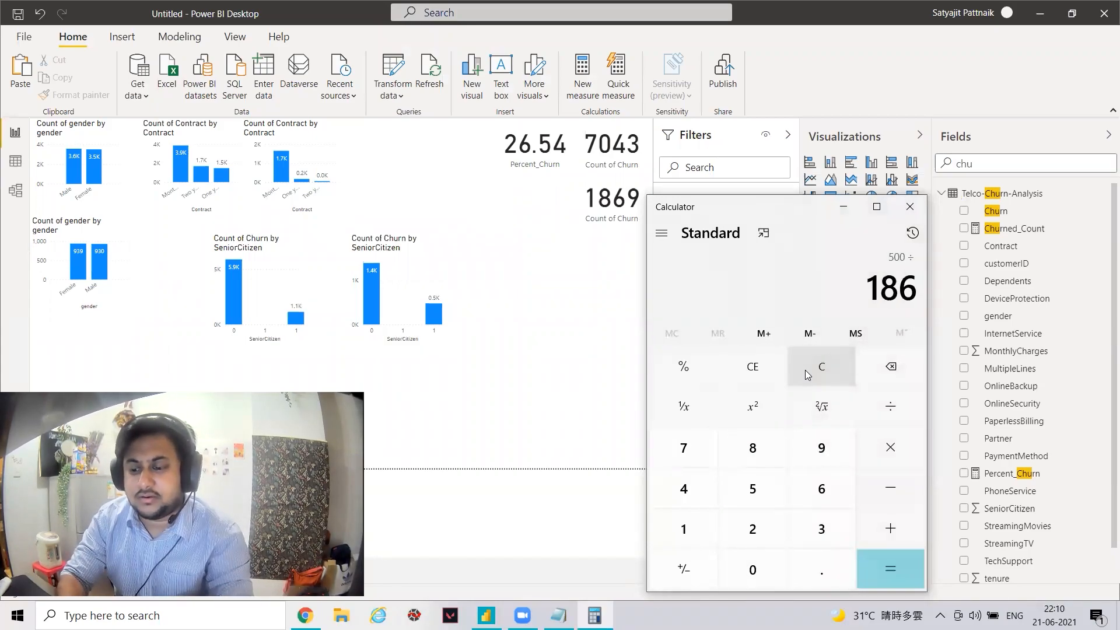
text(9)
key(Return)
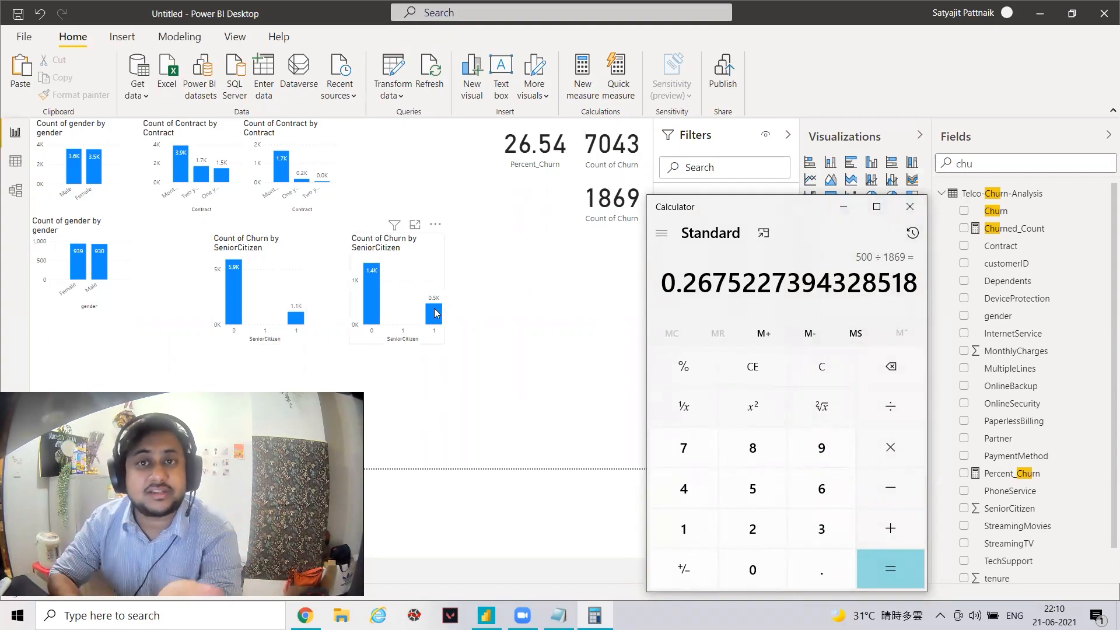
mouse_move(434, 313)
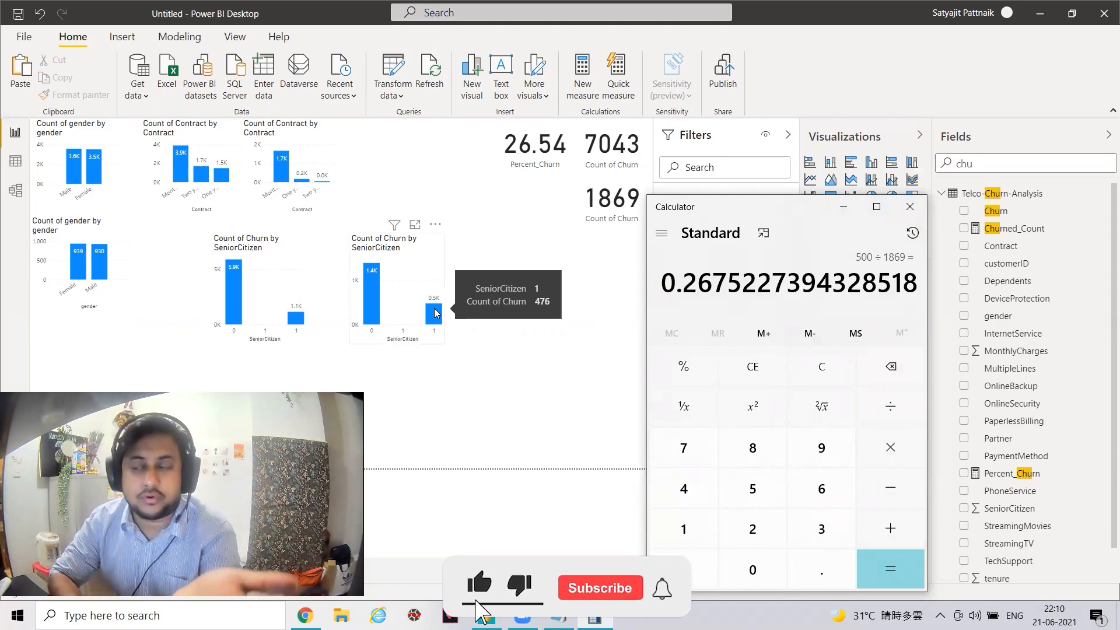
click(833, 212)
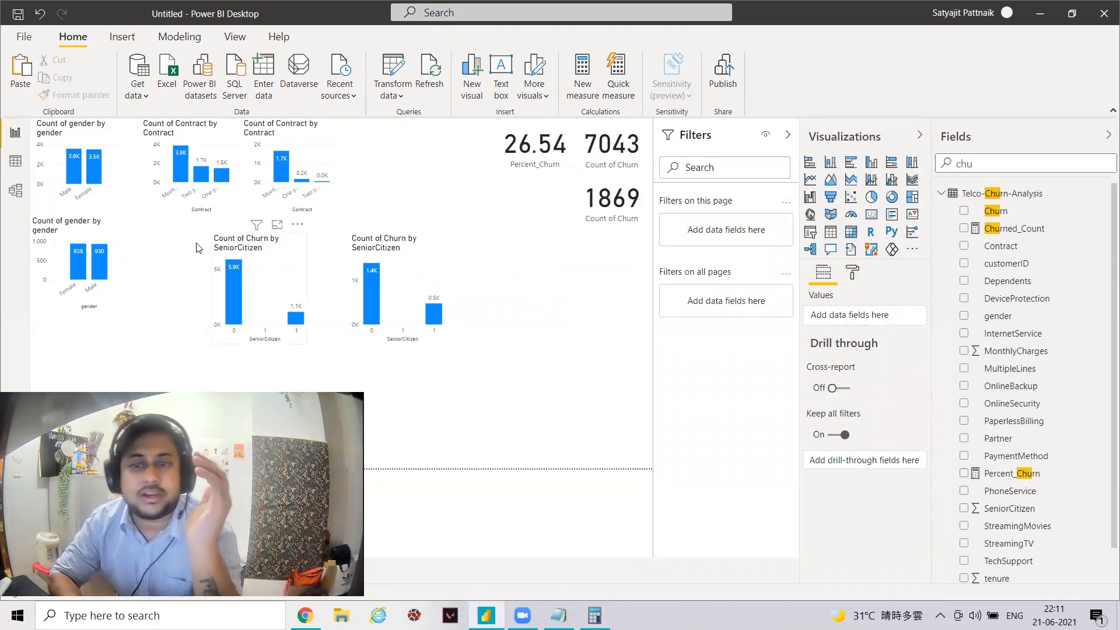
Step: Move both SeniorCitizen charts into the second row, side by side next to the lower gender chart
click(255, 261)
drag(164, 231, 198, 240)
drag(428, 279, 343, 260)
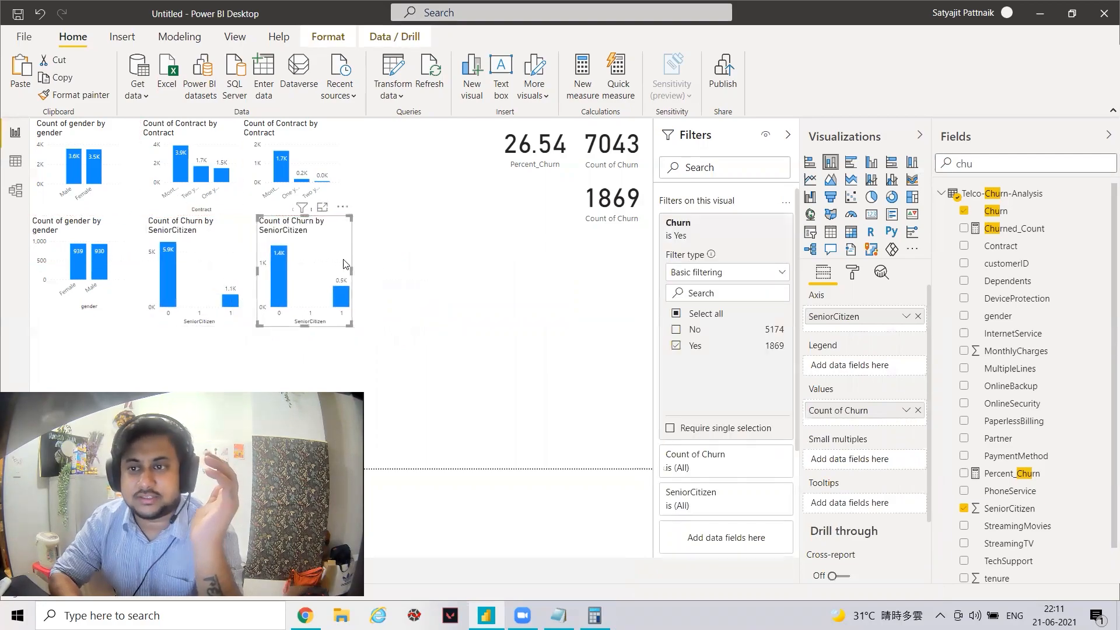
Step: Add another clustered column chart, place it below the count cards, and put gender on its axis, found by searching for "gender"
click(832, 167)
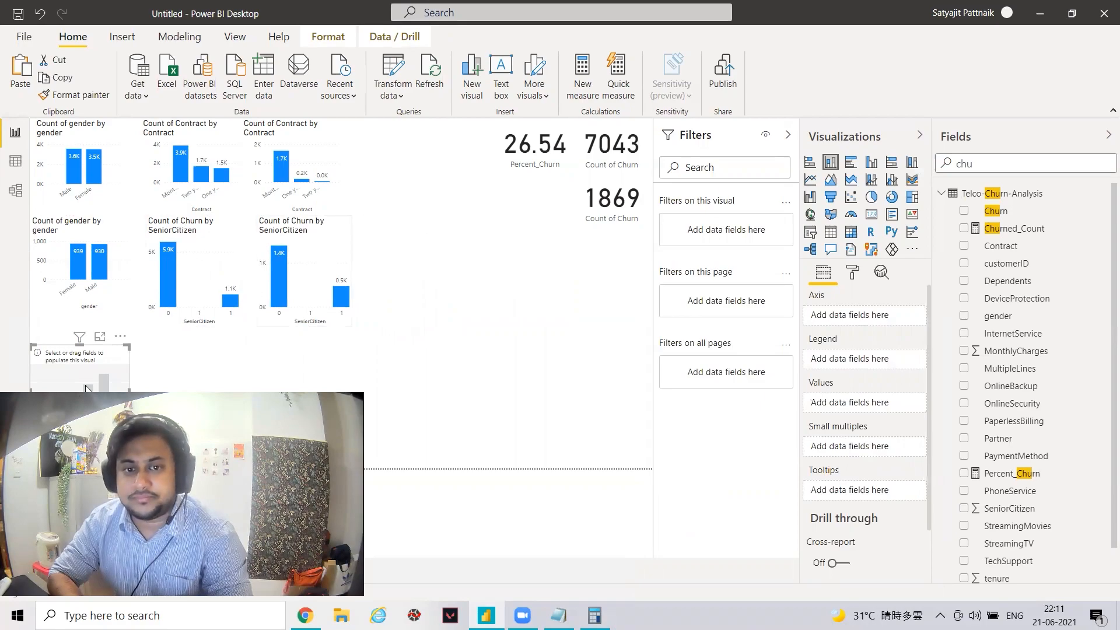
drag(88, 367, 542, 296)
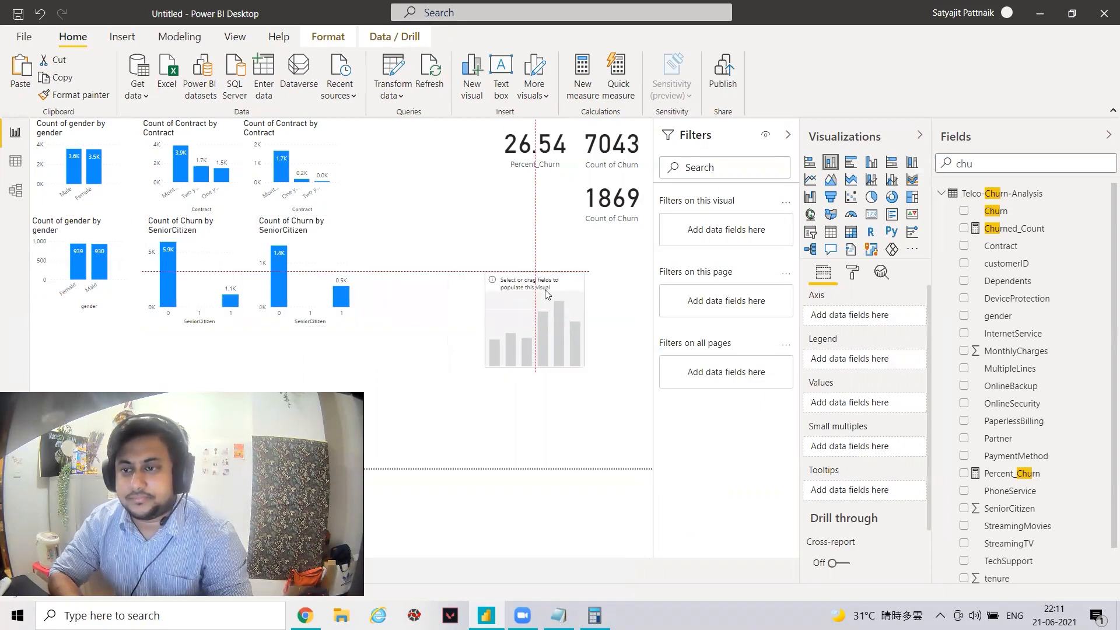
double_click(1014, 164)
text(gender)
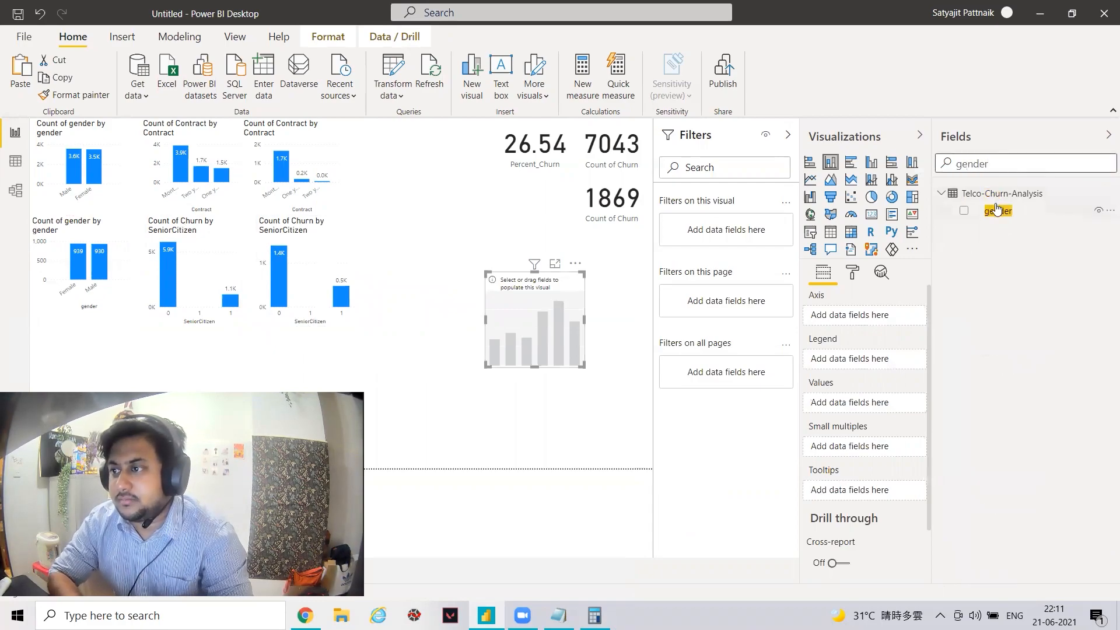
drag(998, 211, 853, 315)
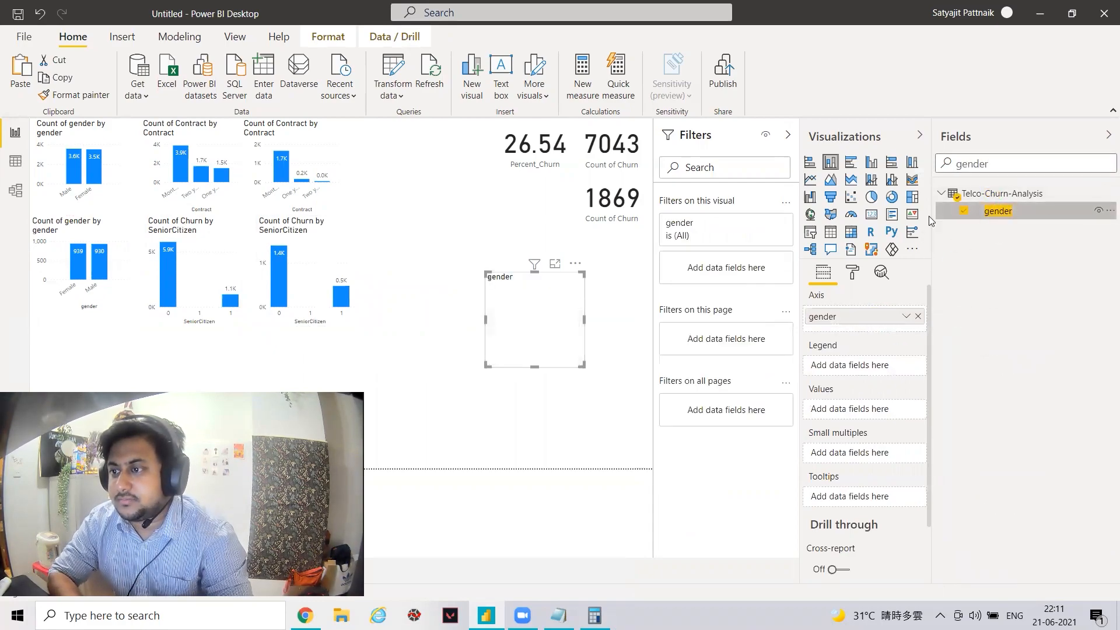
Step: Find the Churn field and add its count as the values of the new gender column chart
double_click(1002, 165)
key(BackSpace)
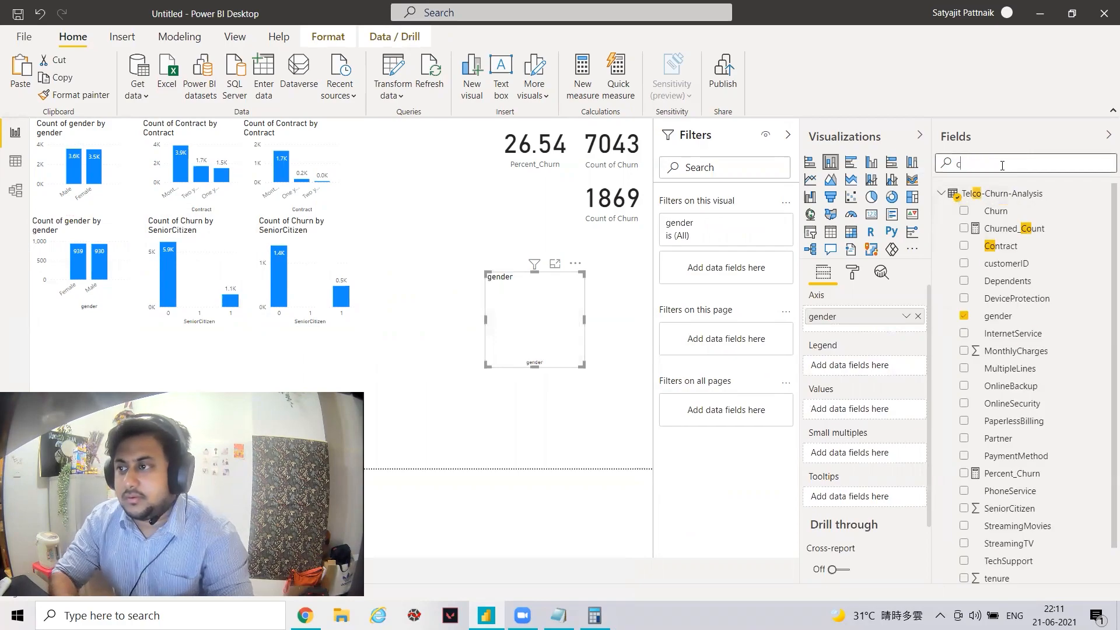
text(chur)
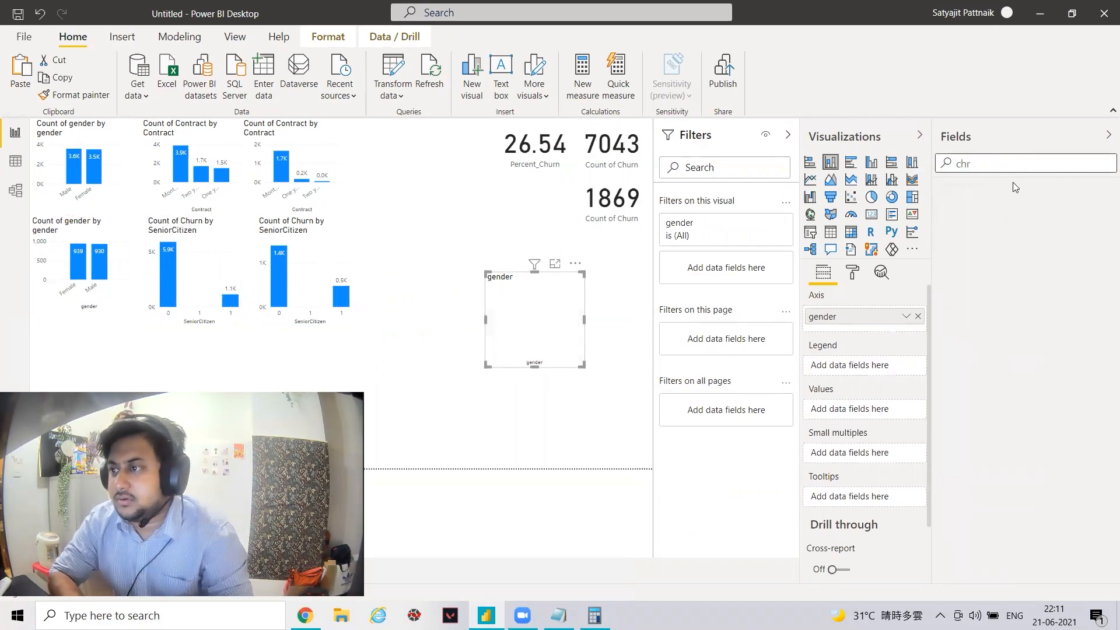
drag(1018, 211, 902, 412)
Step: Find the Contract field and use it as the legend of the gender churn chart
double_click(1003, 157)
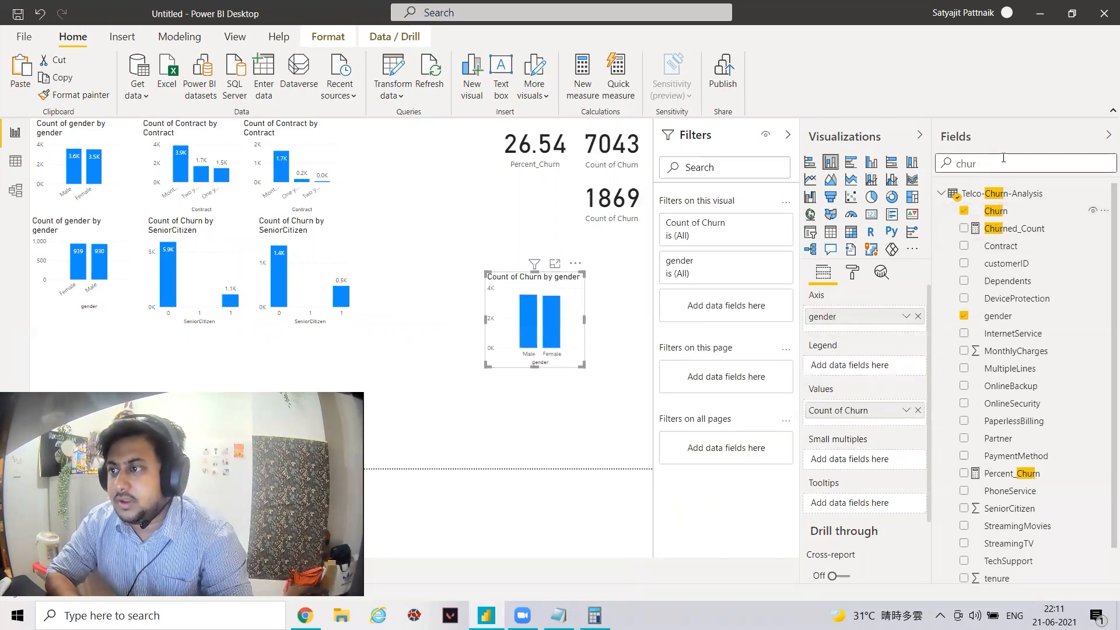
text(month)
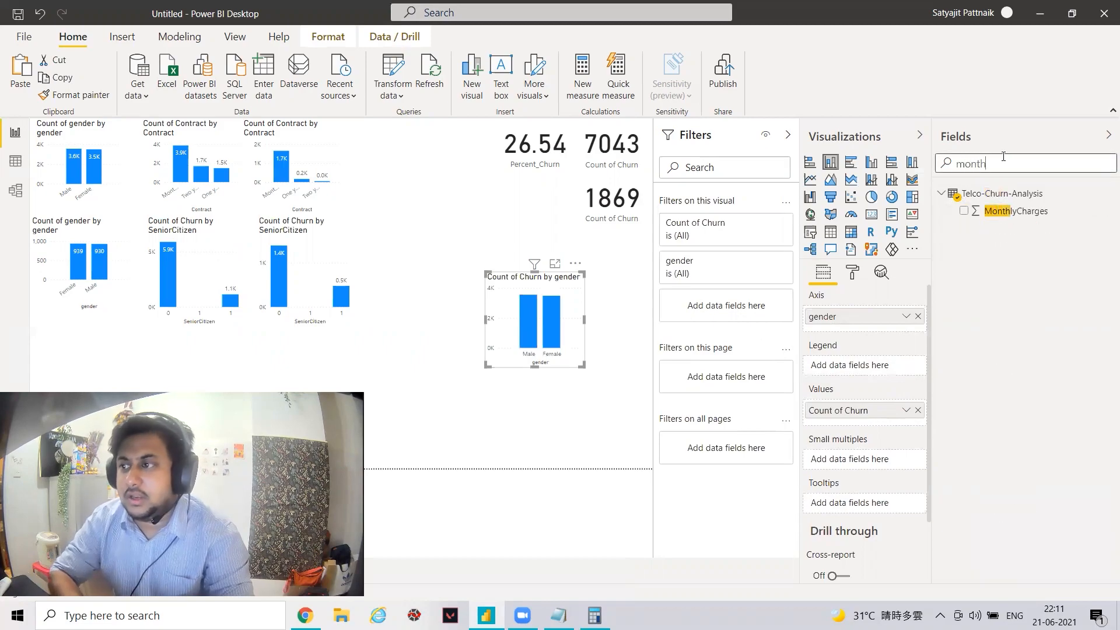
double_click(1012, 165)
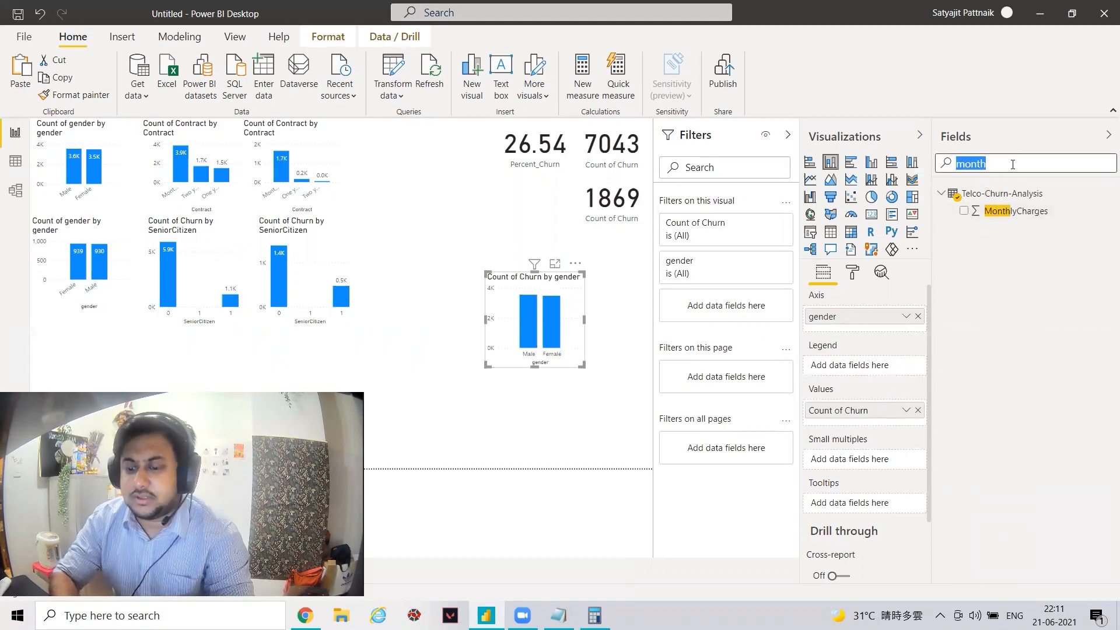
text(cont)
drag(1010, 213, 870, 367)
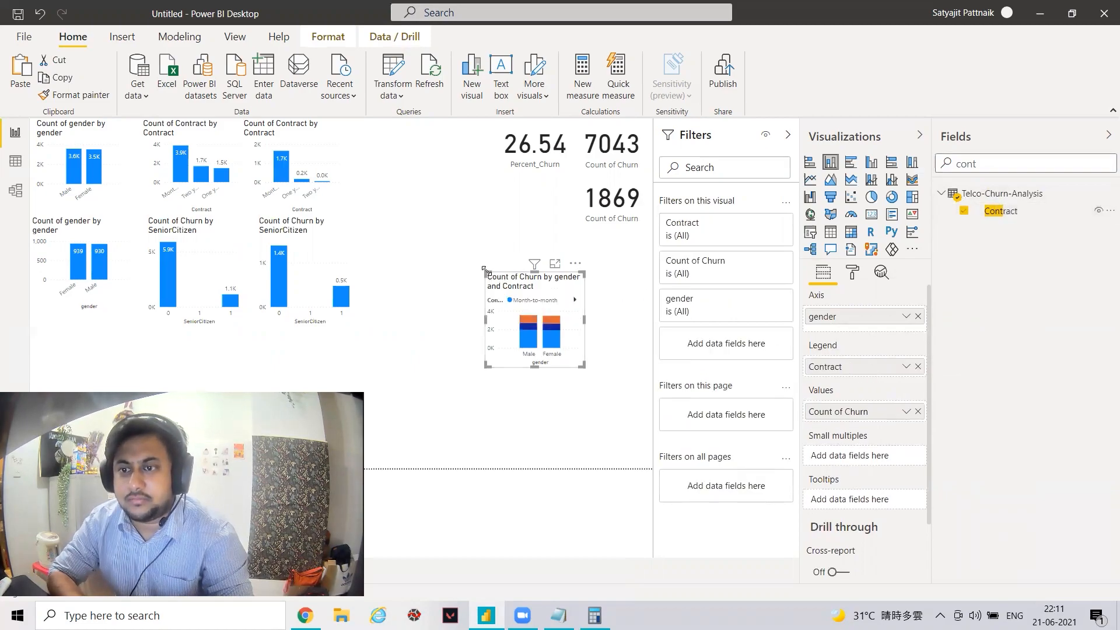
Step: Enlarge the stacked gender-and-contract chart and turn on its data labels
drag(486, 271, 388, 168)
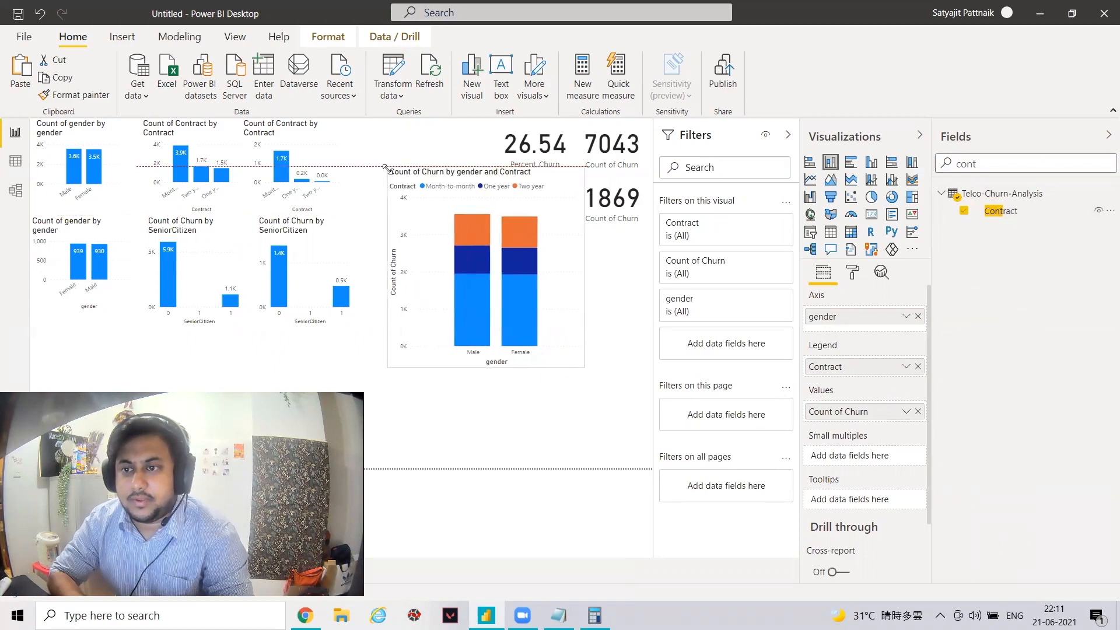
click(854, 275)
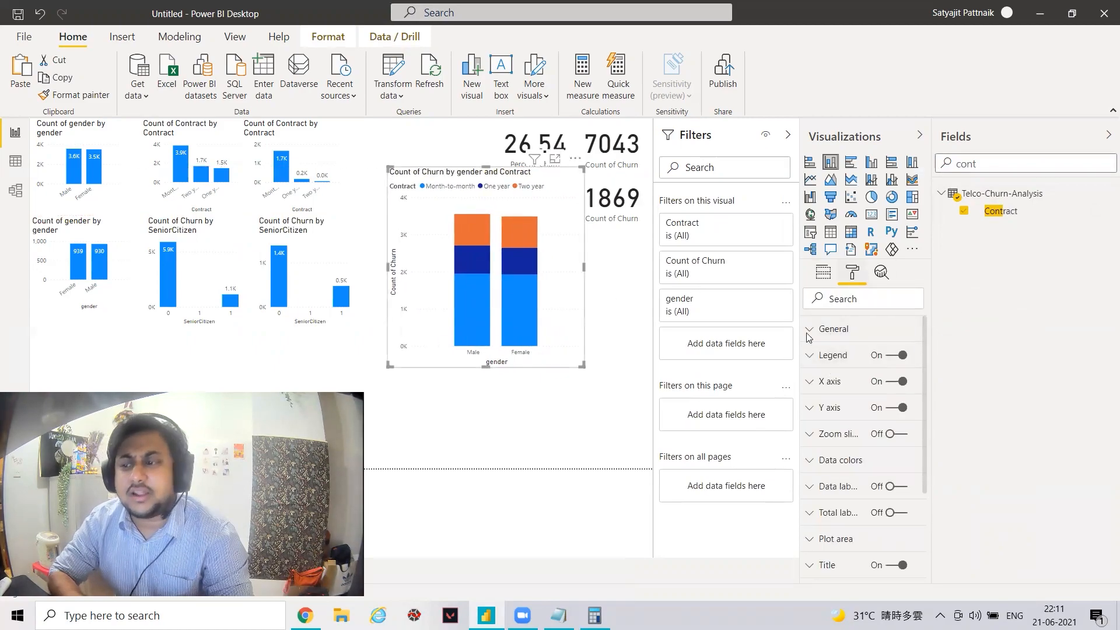
click(903, 435)
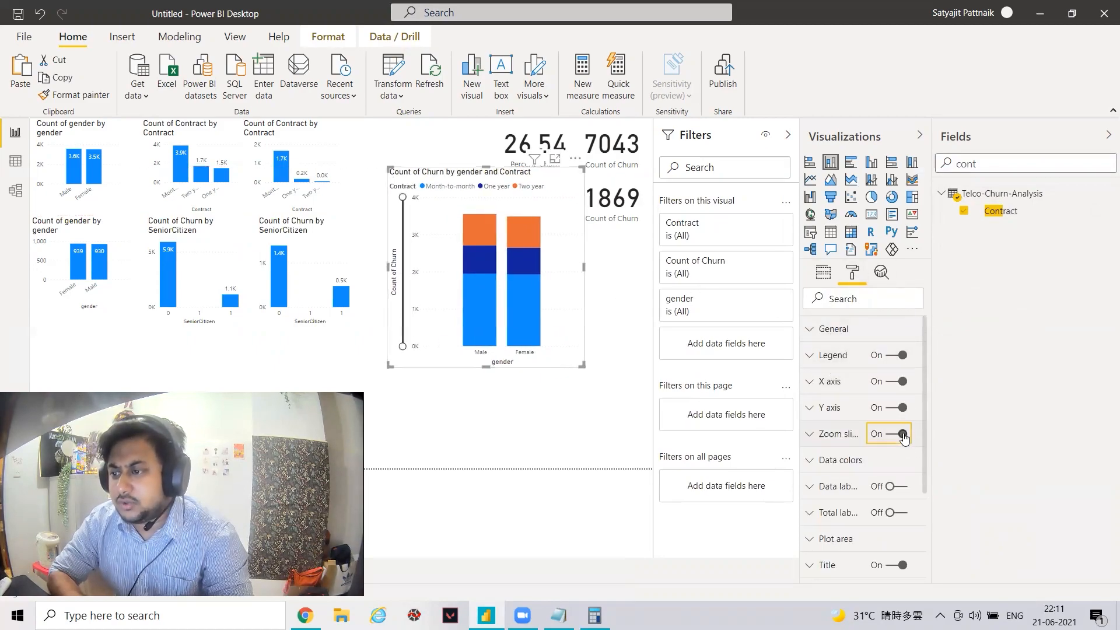
click(902, 435)
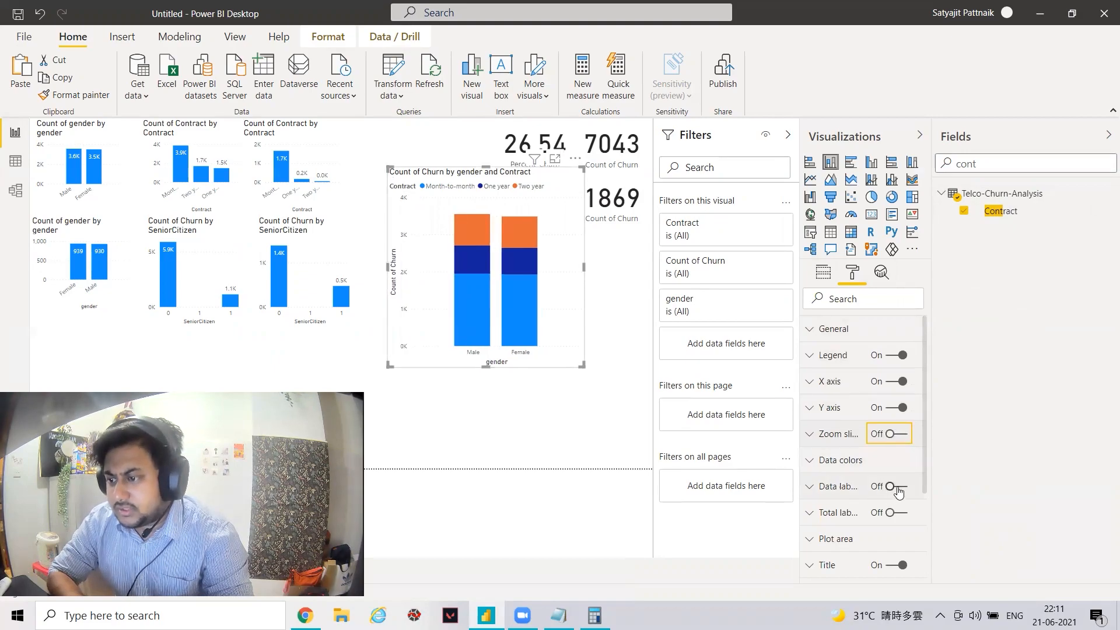
click(897, 488)
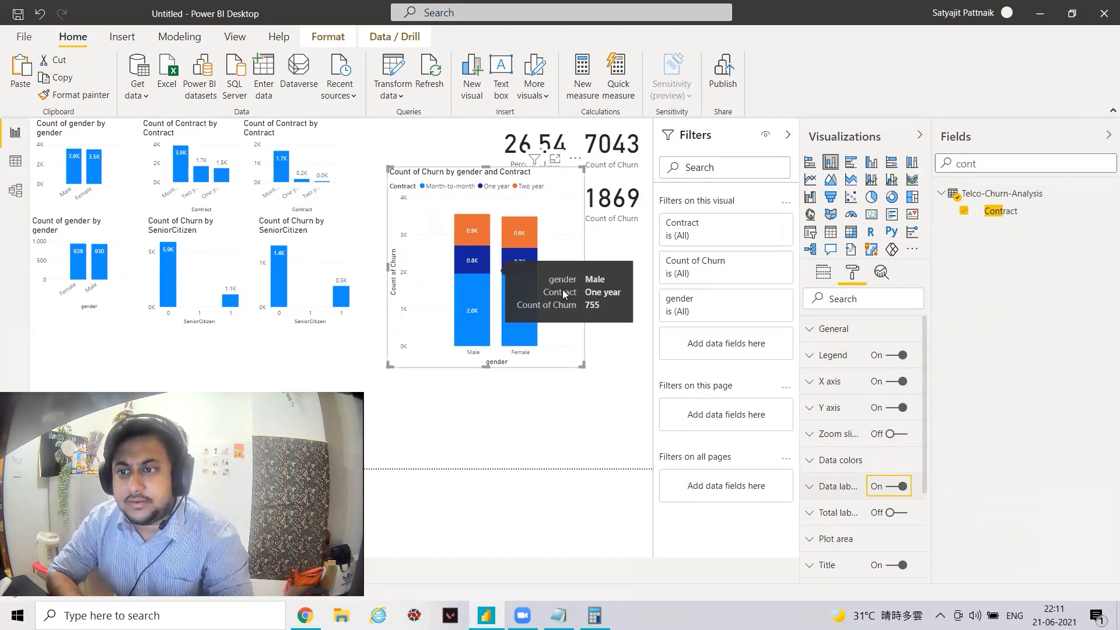
Step: Shrink and reposition the gender-and-contract churn chart, and place a duplicate of it alongside
drag(584, 366, 560, 347)
drag(540, 289, 433, 321)
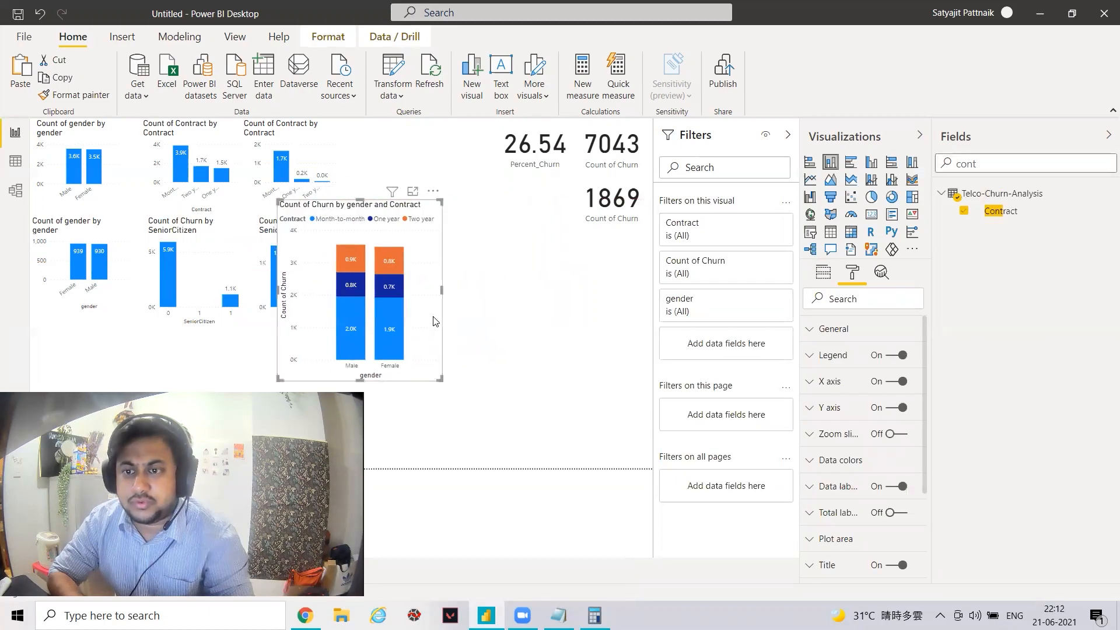
key(ctrl+v)
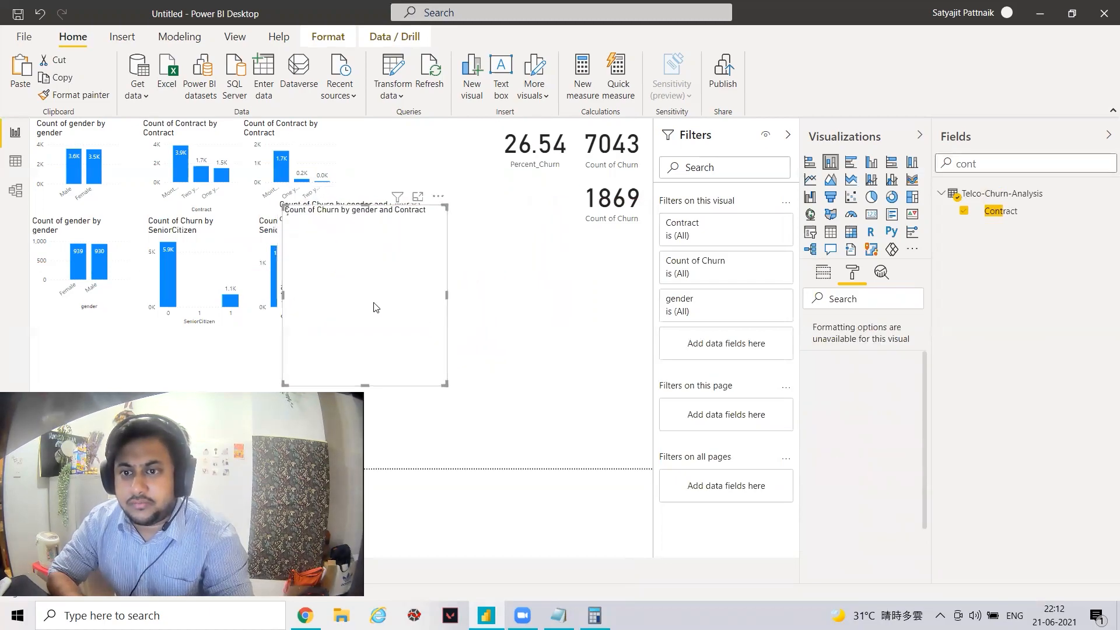
drag(374, 304, 550, 300)
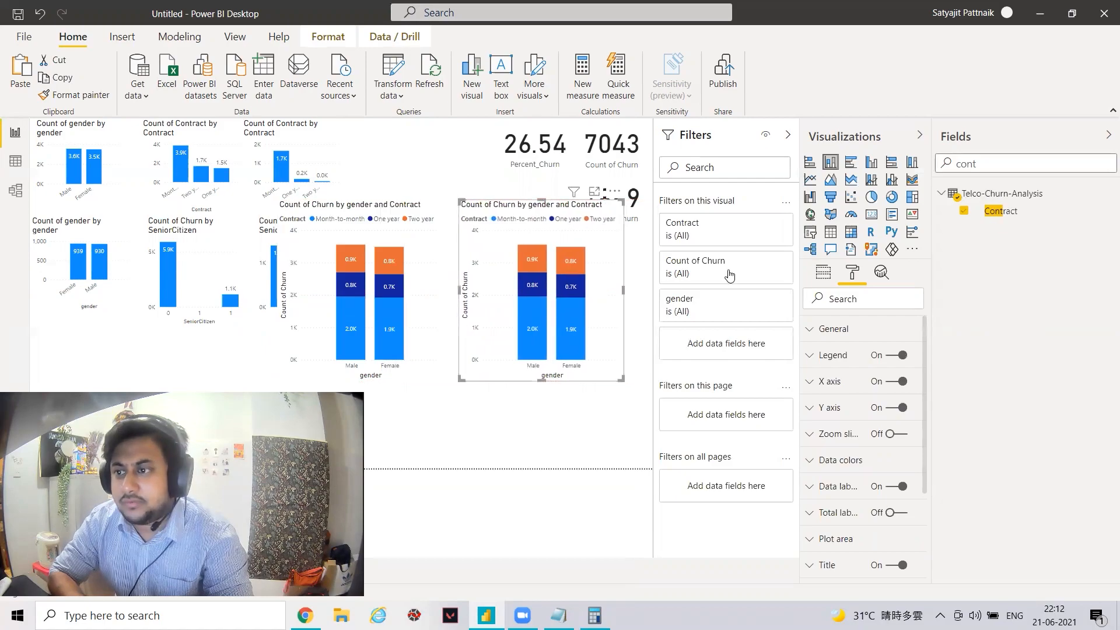
Step: Filter the duplicated gender-and-contract chart to customers whose Churn value is Yes
double_click(1002, 167)
text(churn)
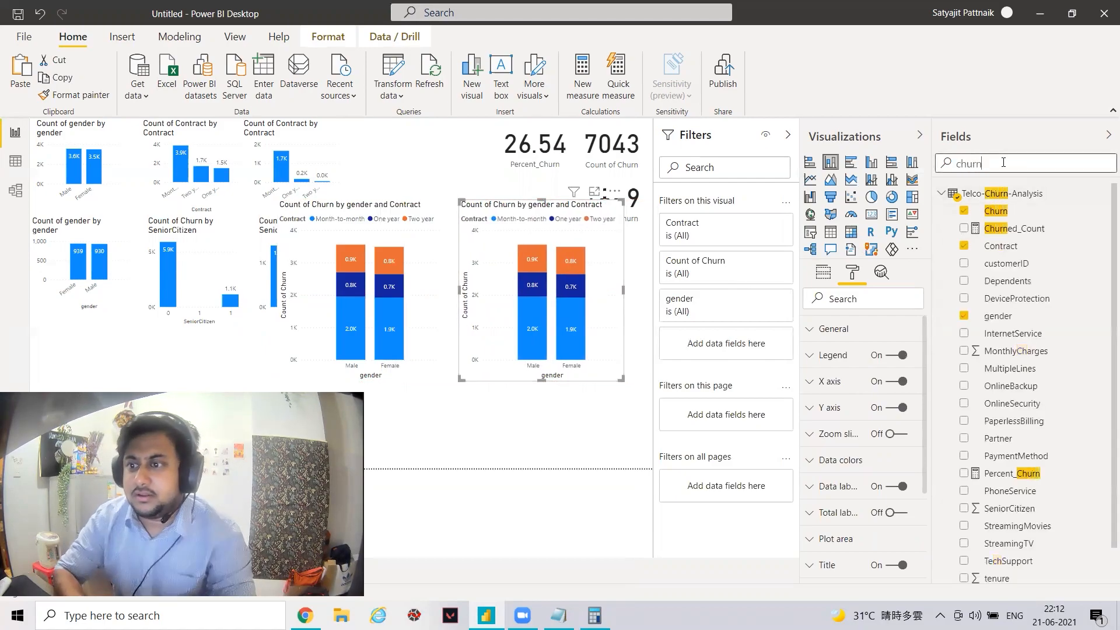
drag(1003, 212, 697, 349)
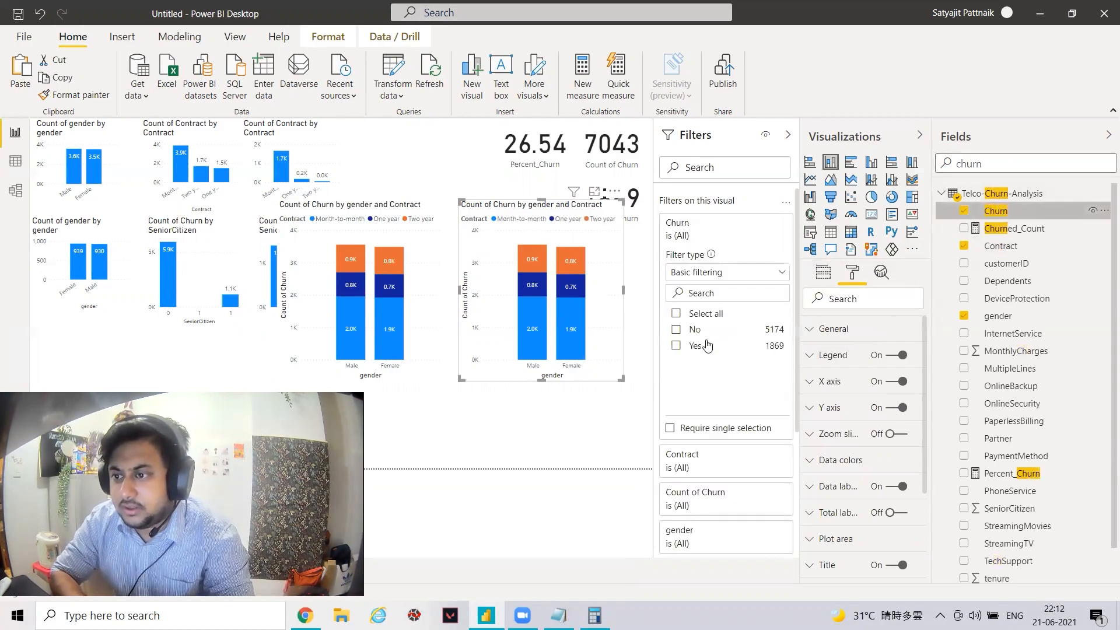
click(675, 346)
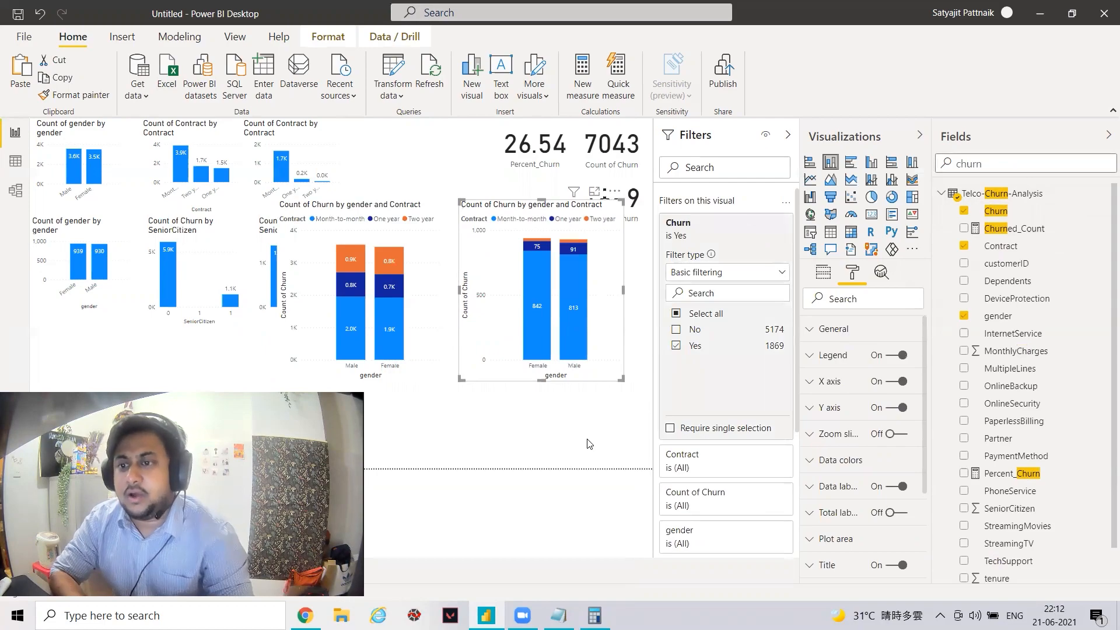
click(500, 402)
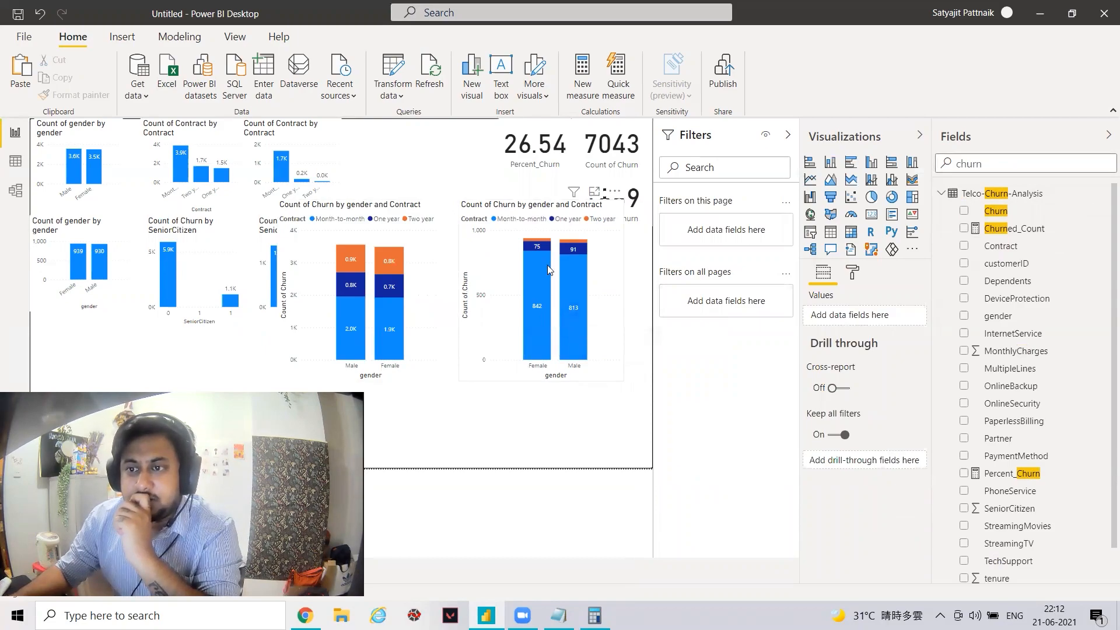
mouse_move(541, 244)
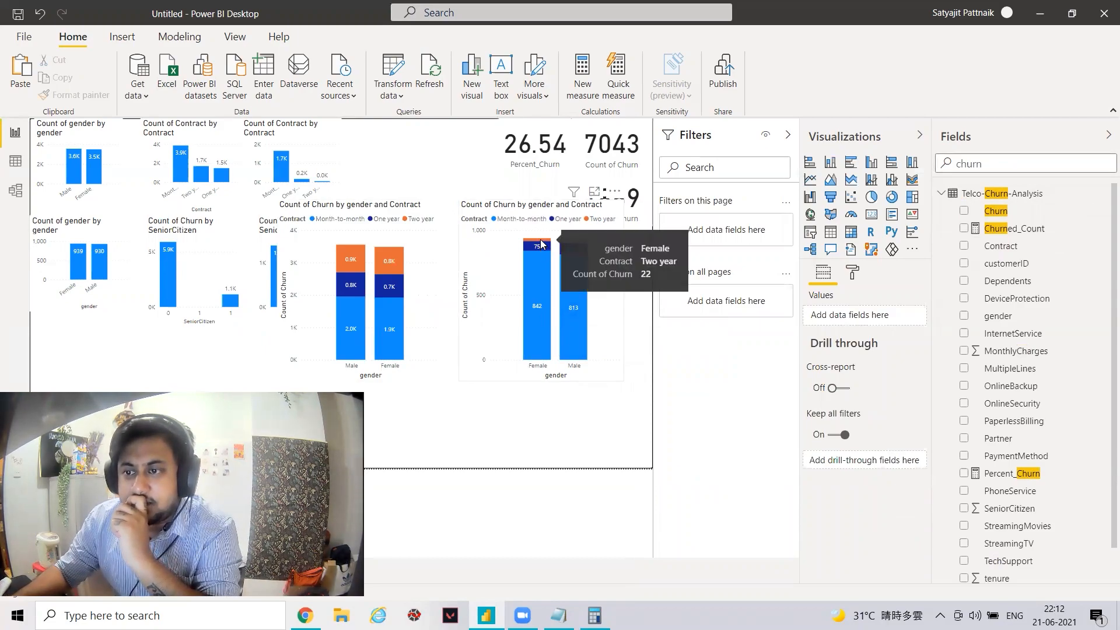
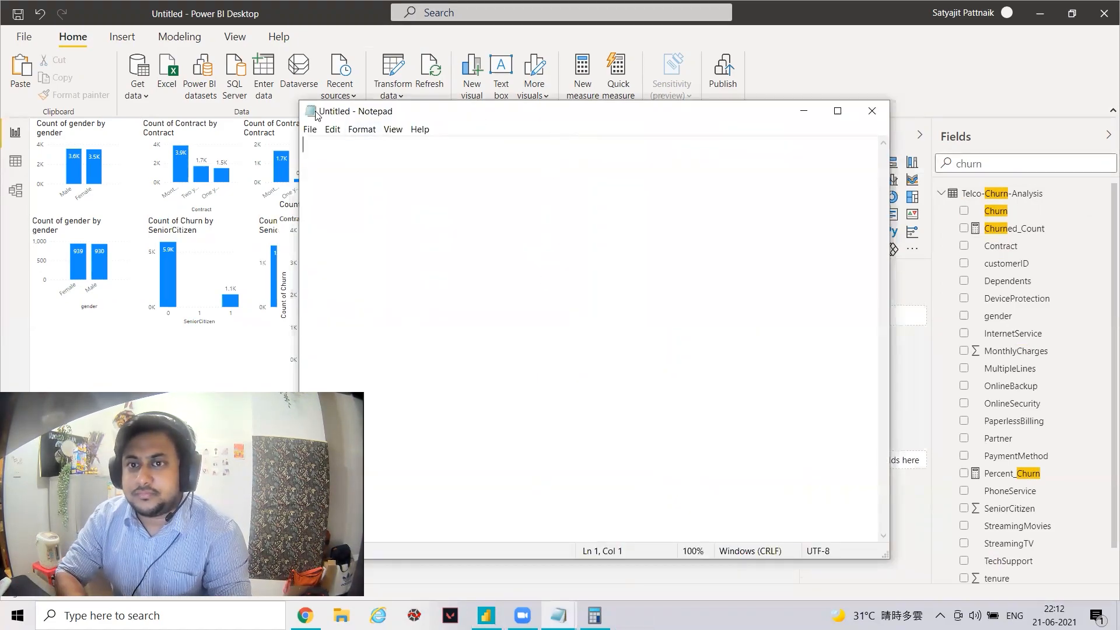
Step: In Notepad, shrink the blank note's window and move it clear of the report charts
drag(301, 102, 540, 164)
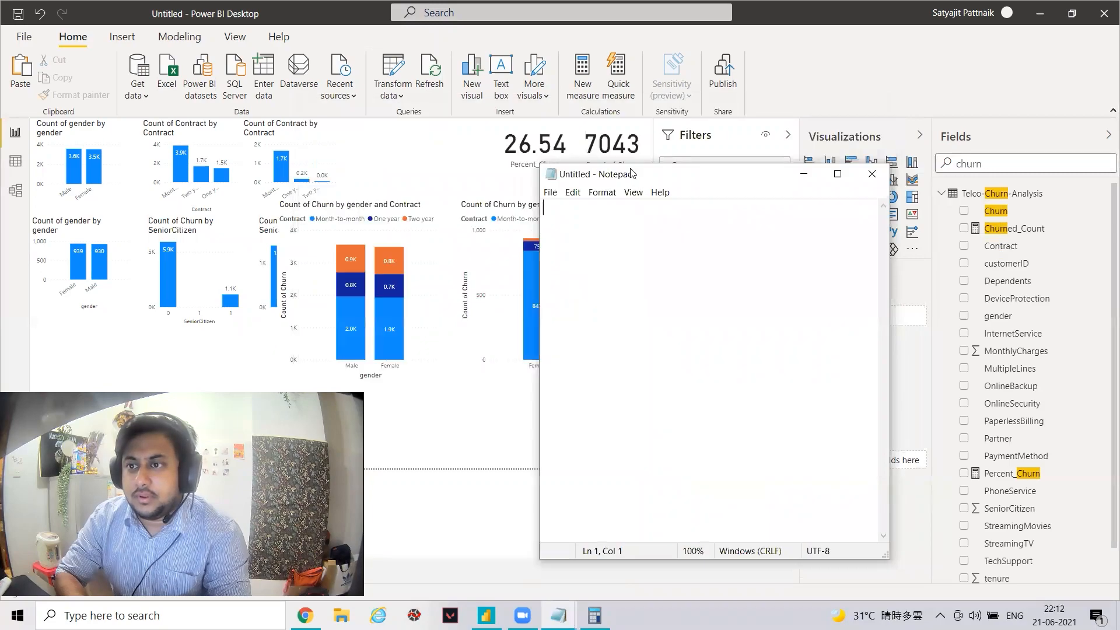
drag(644, 170, 817, 167)
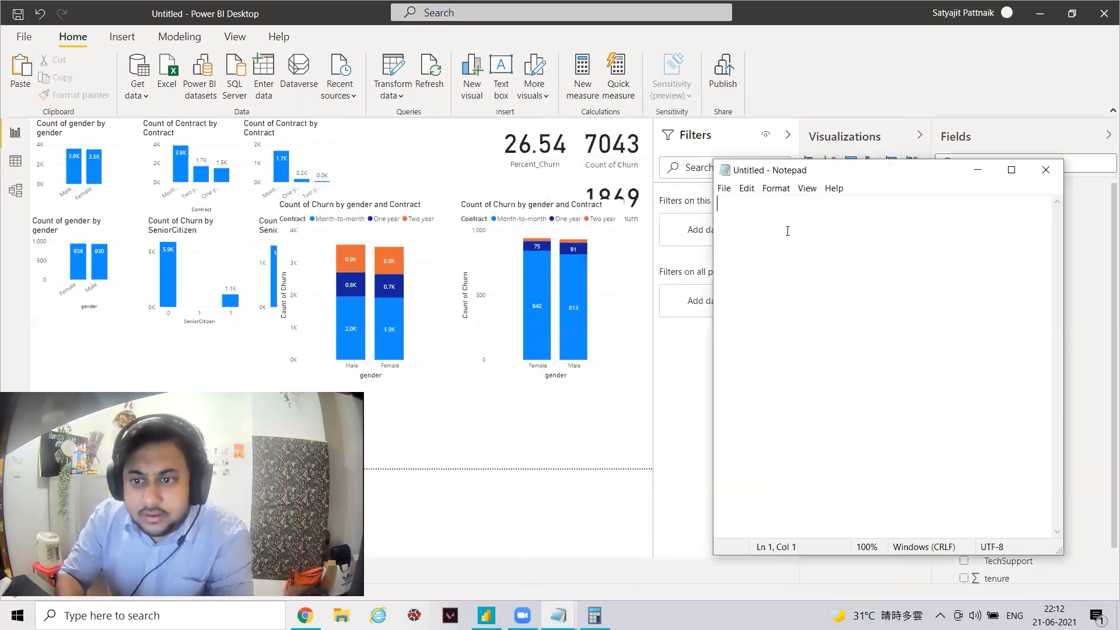
text(Male: )
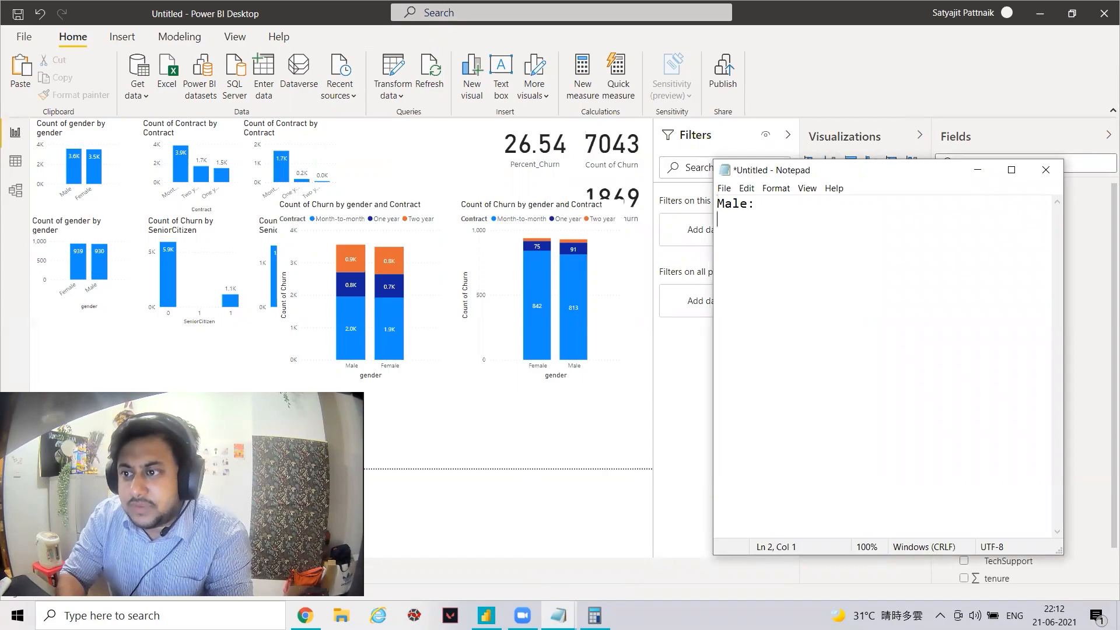
text(Fe)
key(ctrl+a)
Step: Write the headings "Original Data" and "Churned Data" in the note, each followed by "Male:" and "Female:" lines
text(Origina)
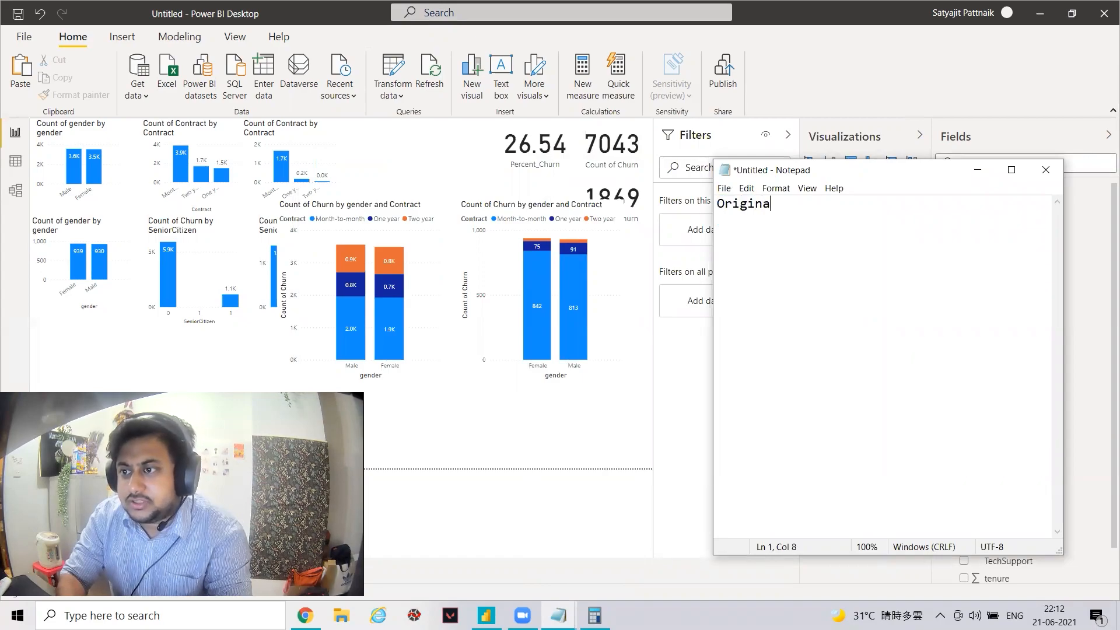
text(l Data  )
text(Male:)
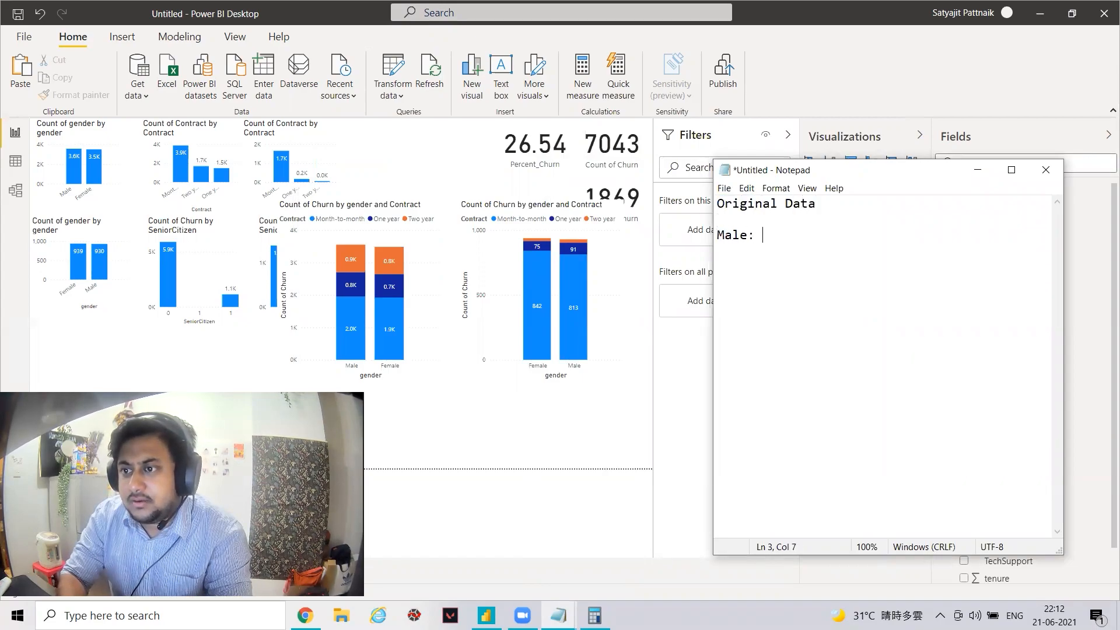
text( Femal)
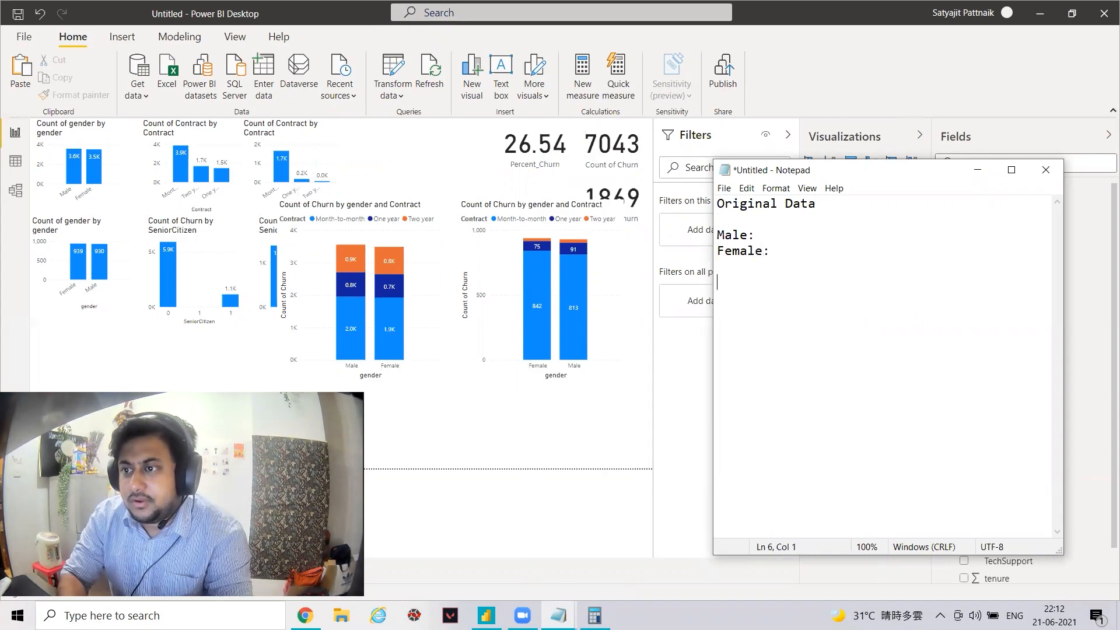
text(e:   Churned Data)
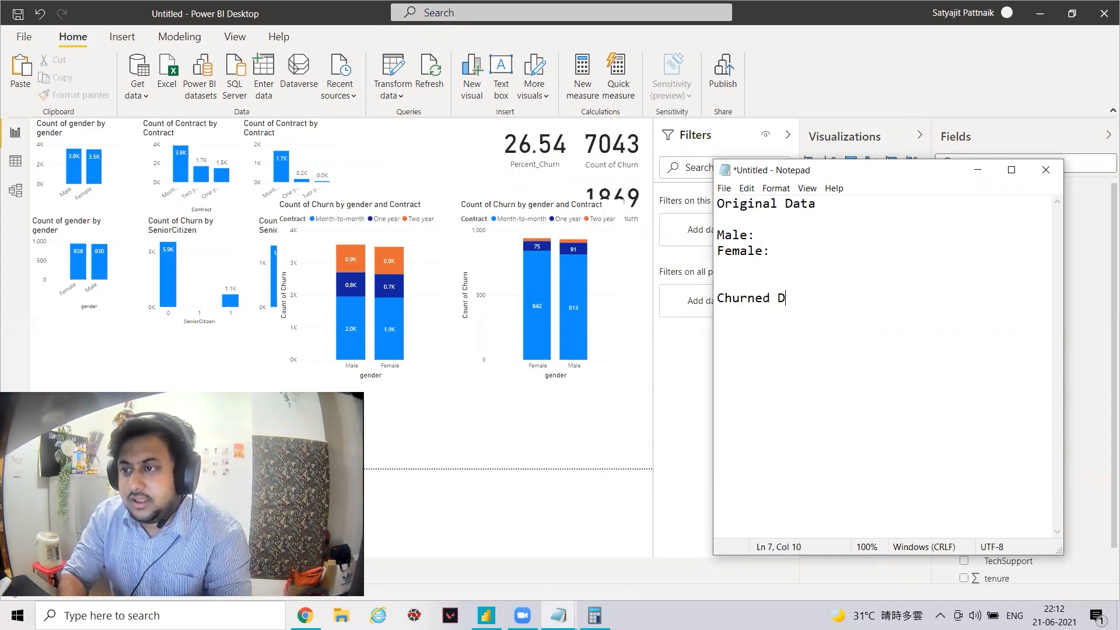
text(  Male)
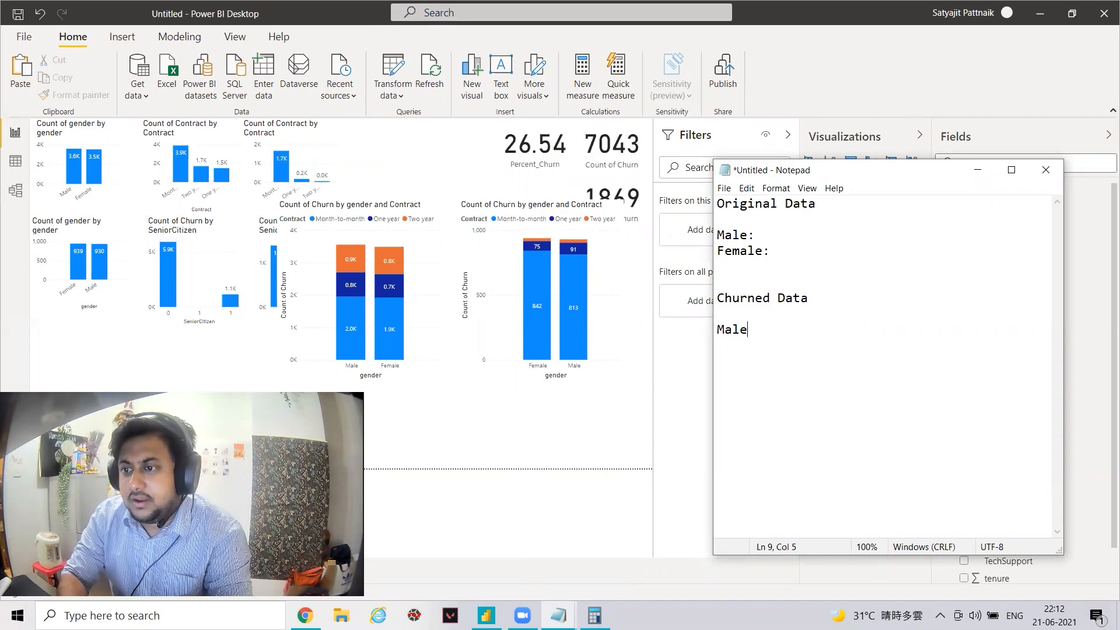
text(:)
key(Return)
text(Femal)
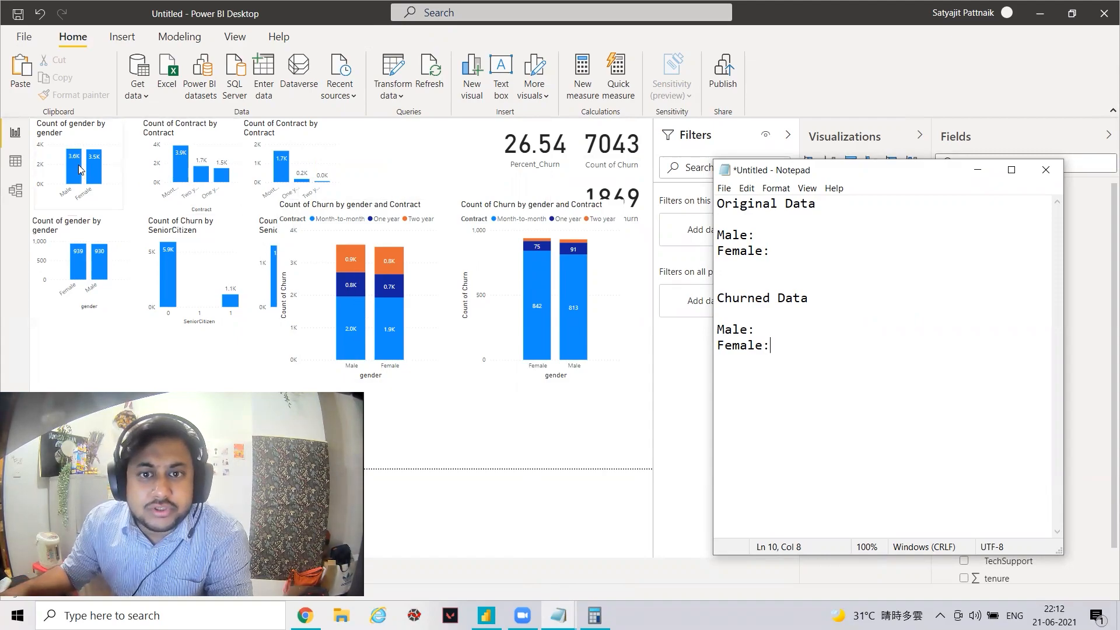
Step: Enter 3600 for Male and 3500 for Female under Original Data
drag(717, 235, 778, 235)
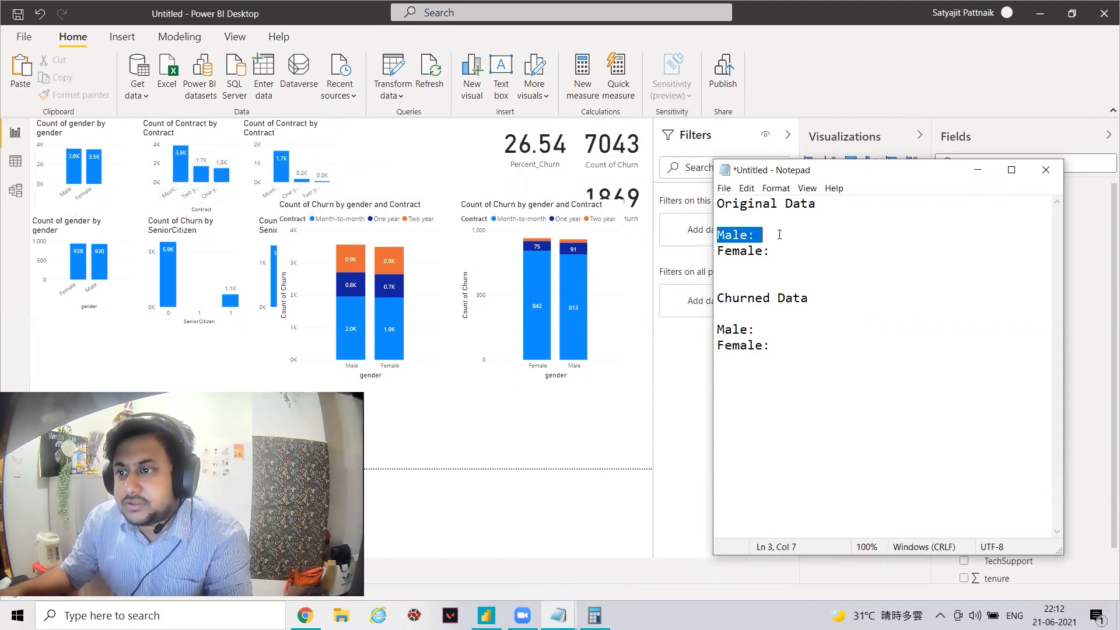
click(779, 235)
text(3600)
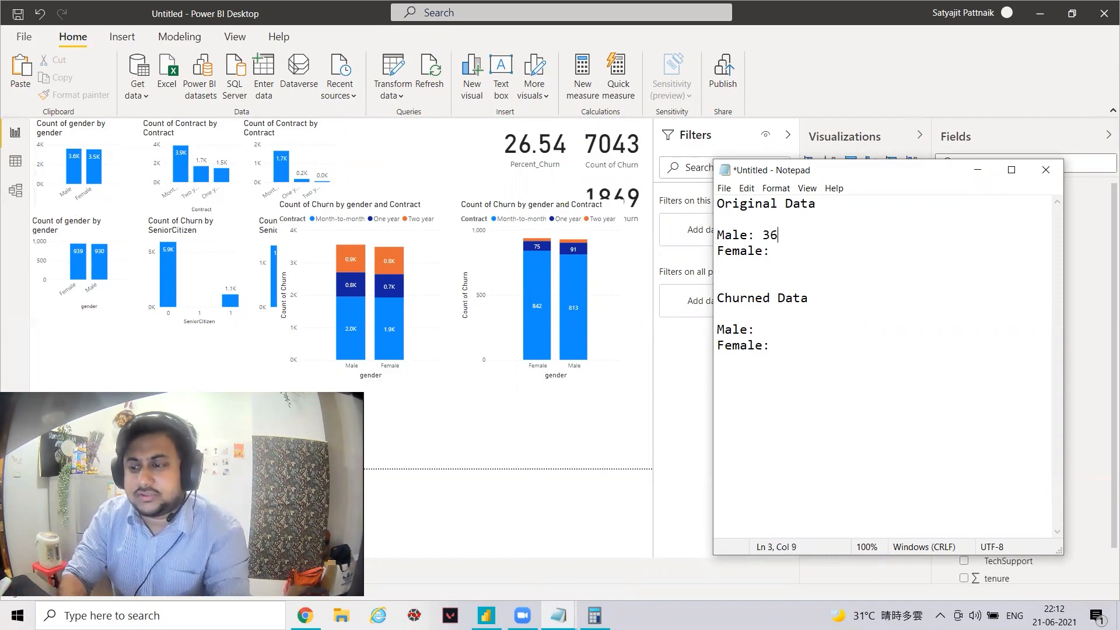
click(777, 246)
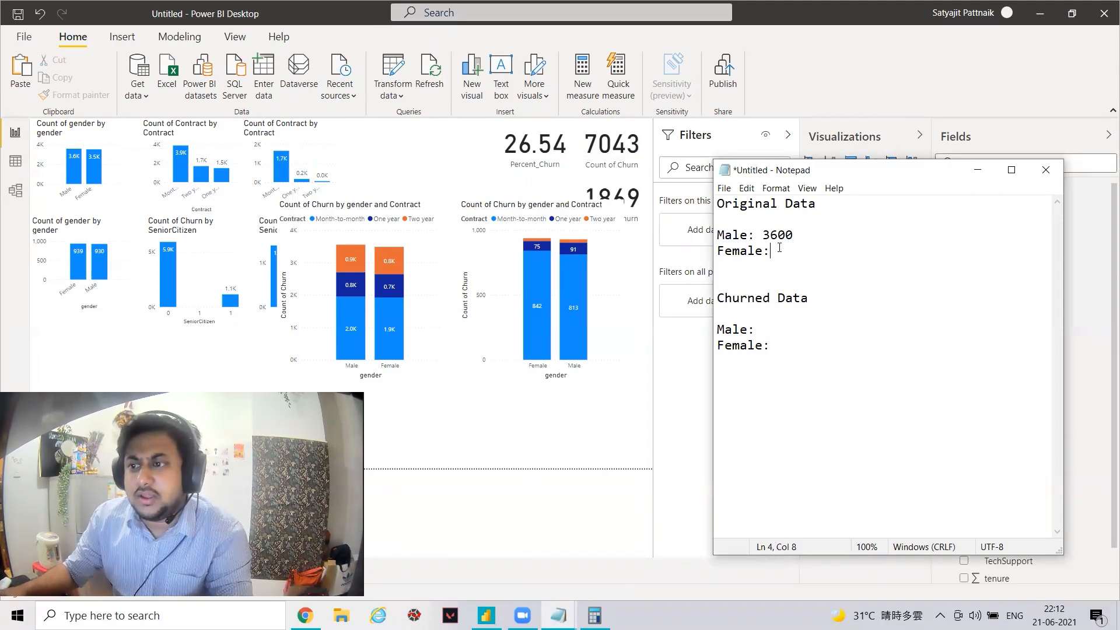
text(3500)
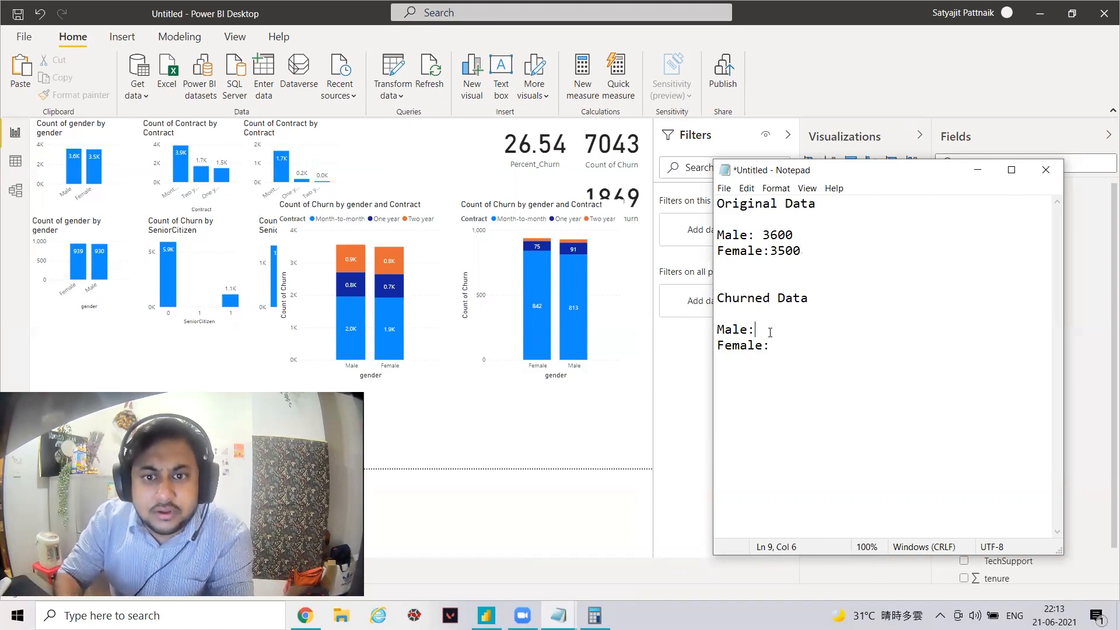
Step: Enter 939 for Male and 930 for Female under Churned Data
text(939)
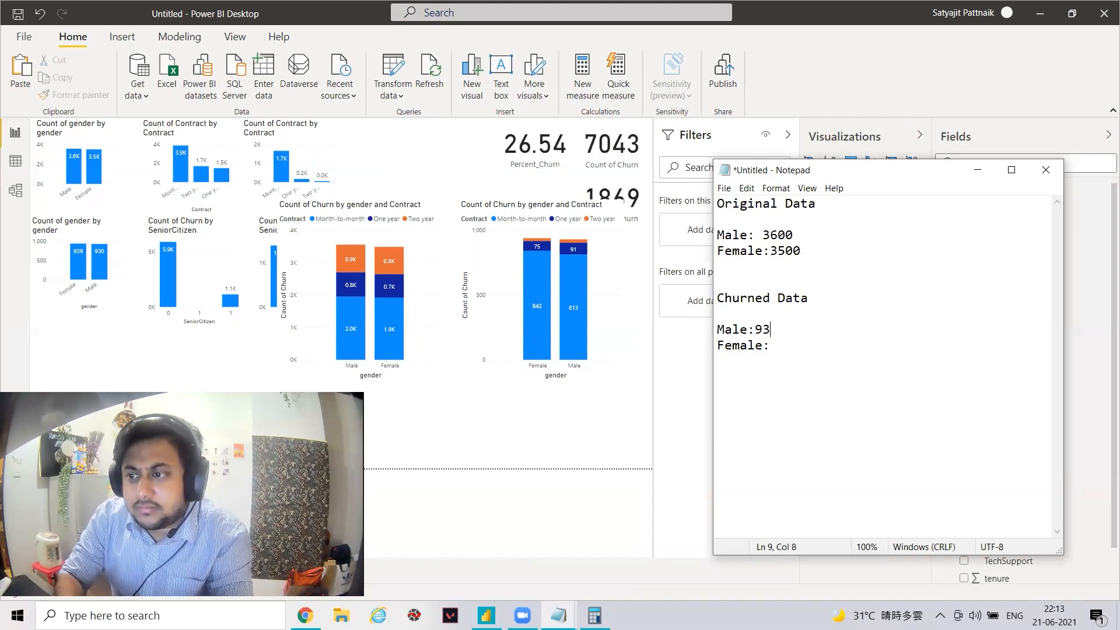
click(809, 349)
text(930)
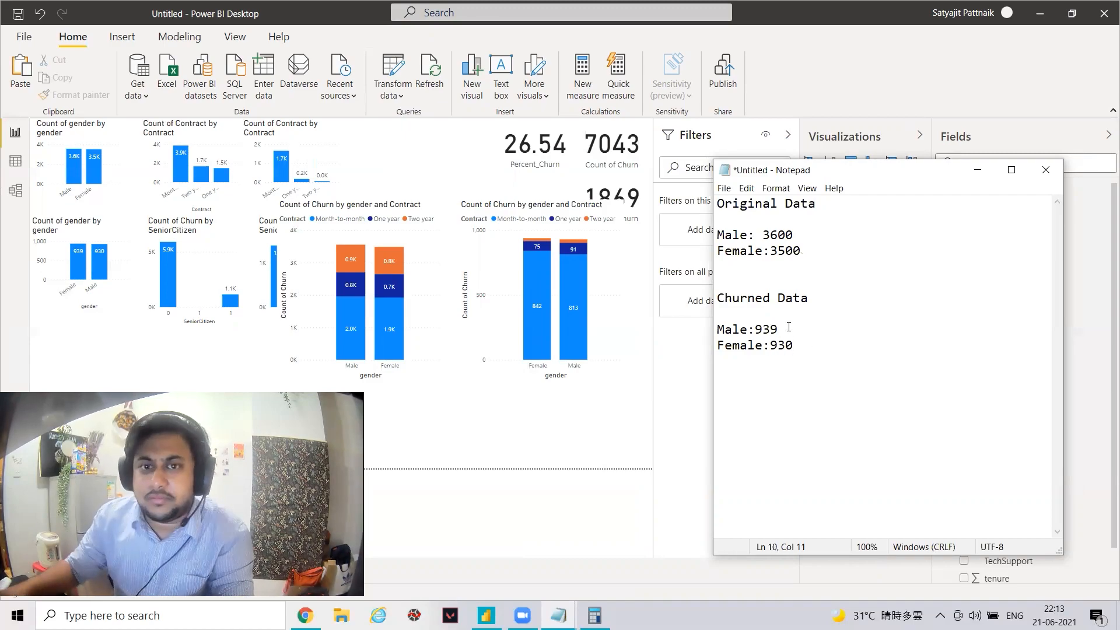
Step: In Power BI, set the data label display units of the unfiltered "Count of gender by gender" chart to None
click(84, 143)
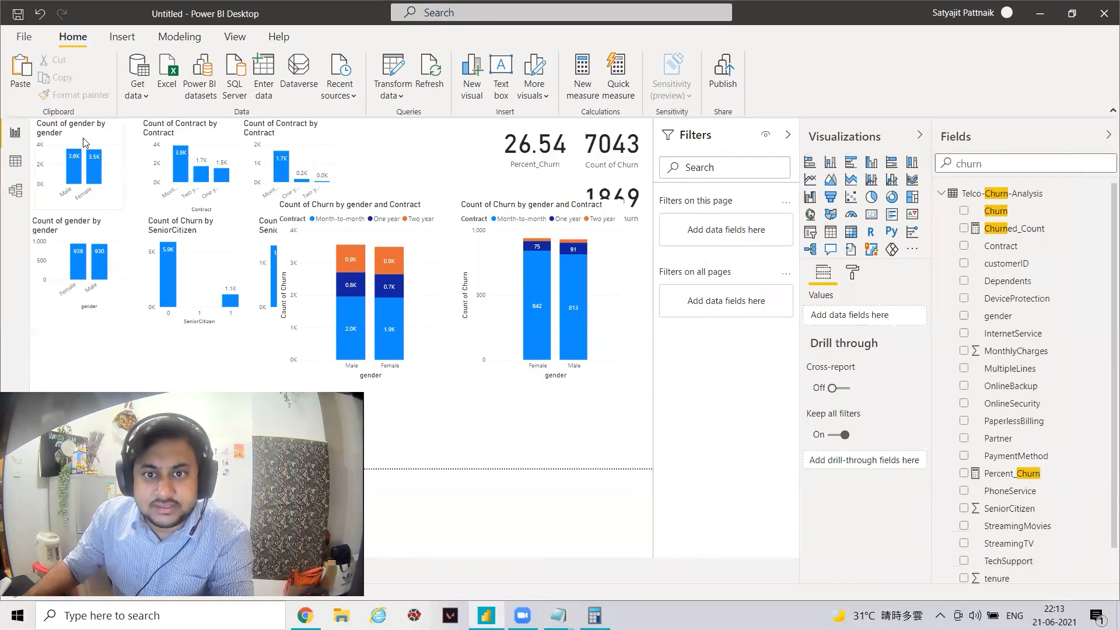
click(85, 143)
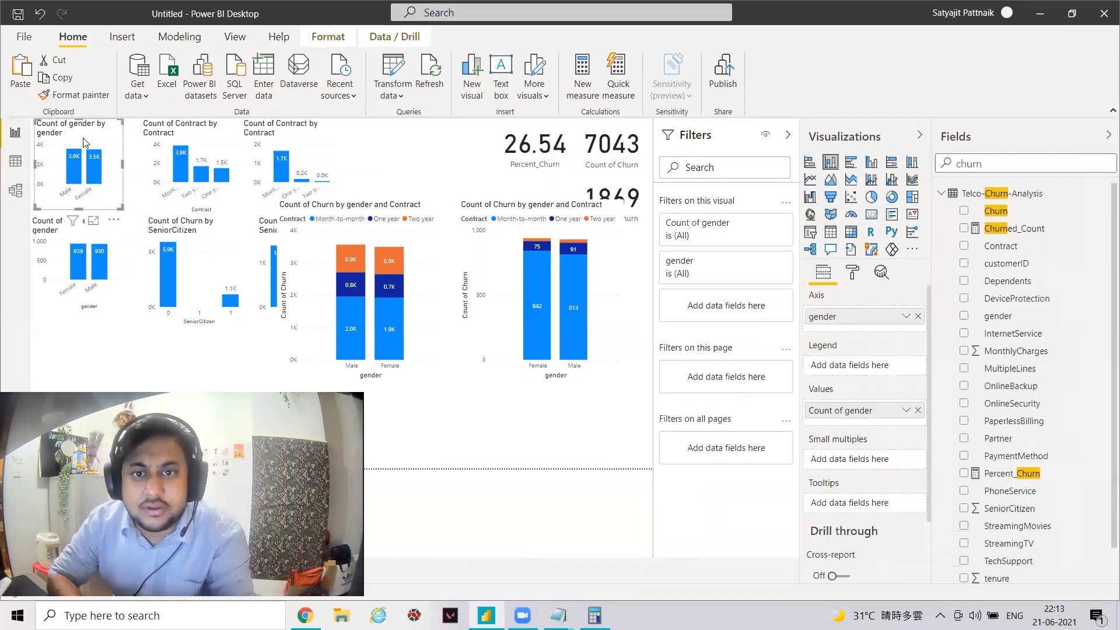
click(853, 272)
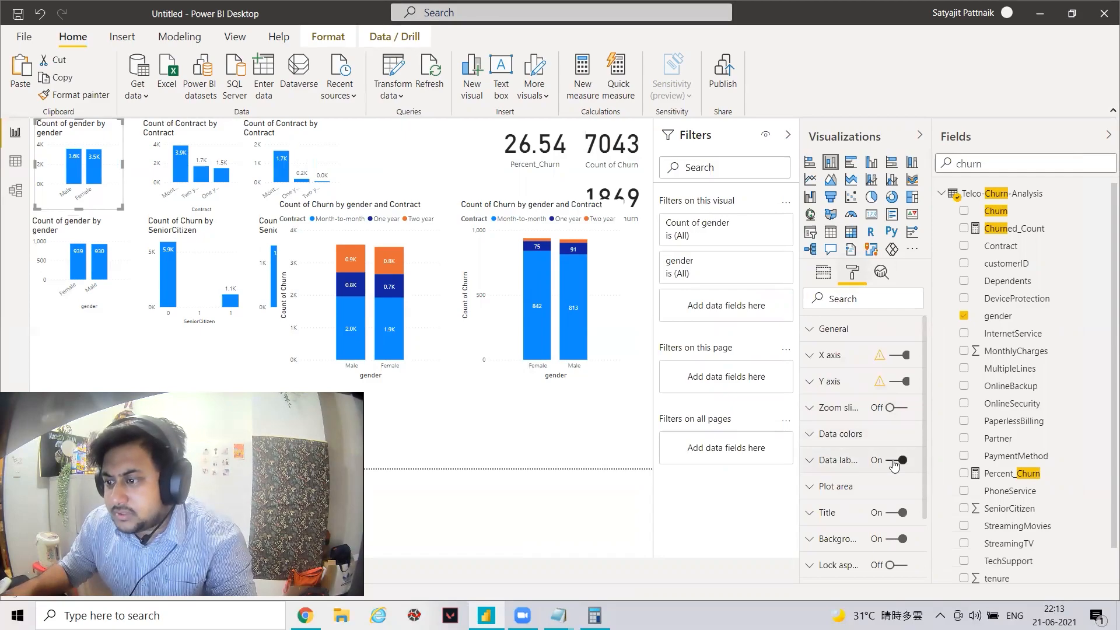
scroll(828, 455, down, 2)
click(835, 387)
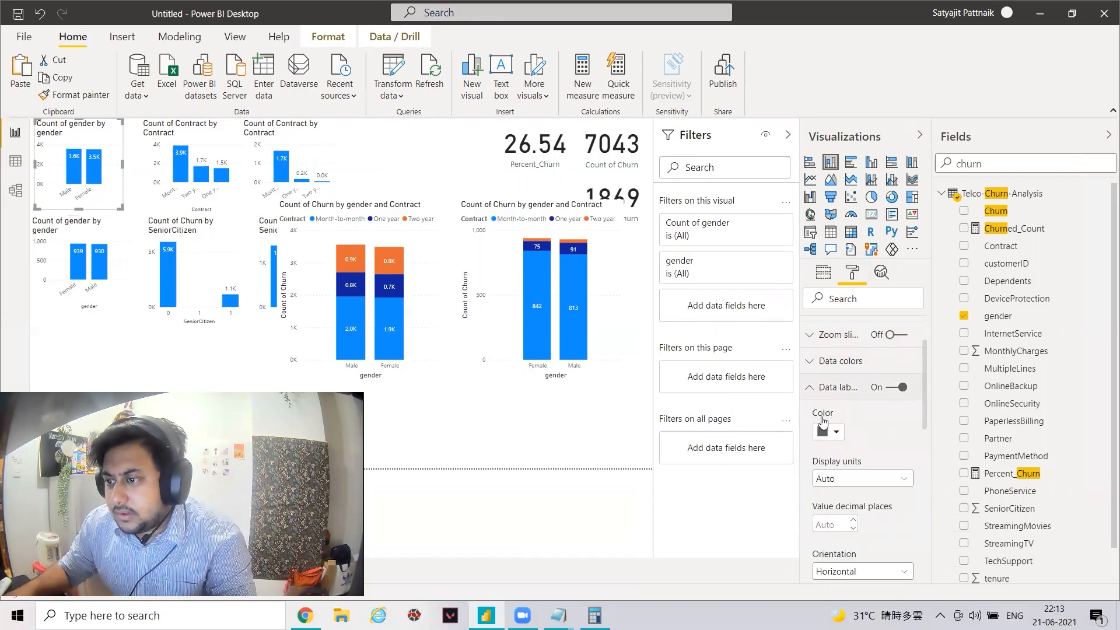
click(845, 479)
click(843, 512)
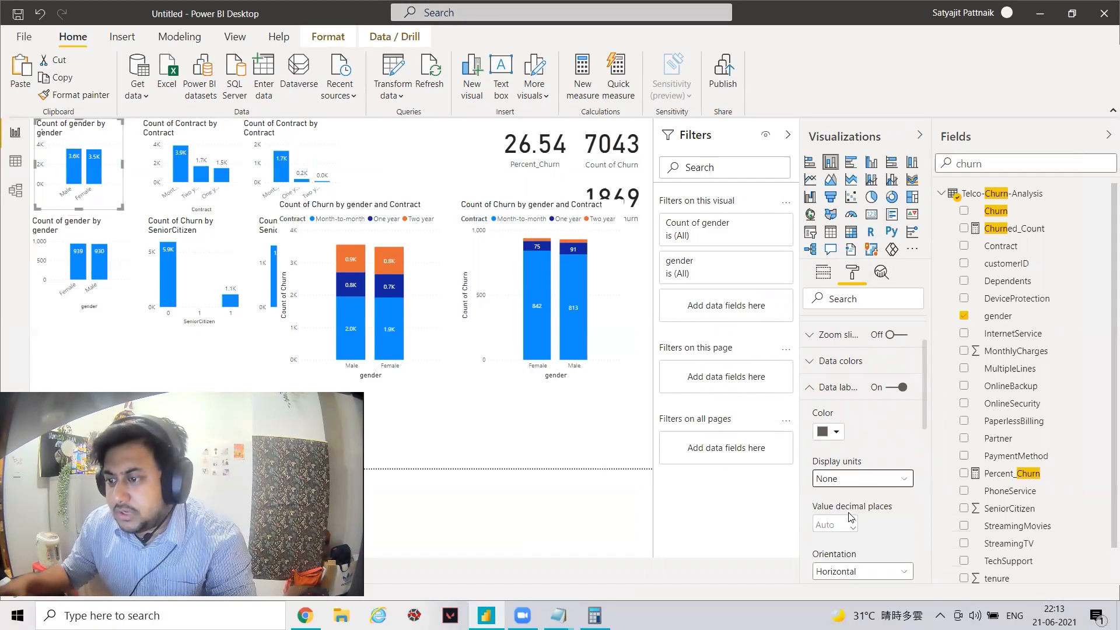
Step: In the Notepad note, change the Original Data counts to 3555 for Male and 3488 for Female
key(alt+Tab)
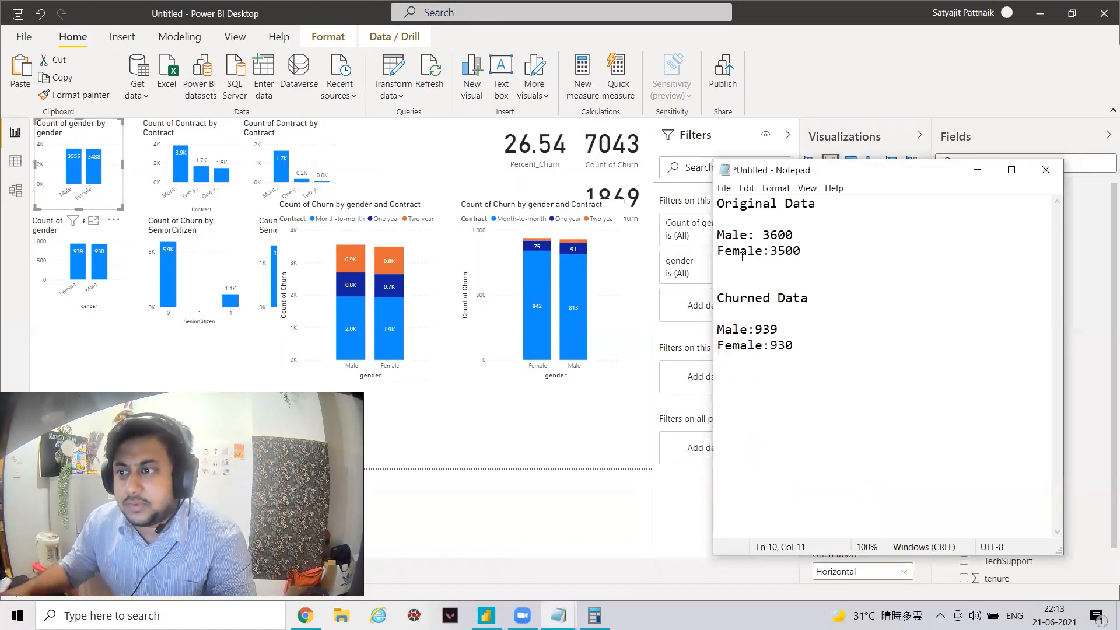
double_click(780, 233)
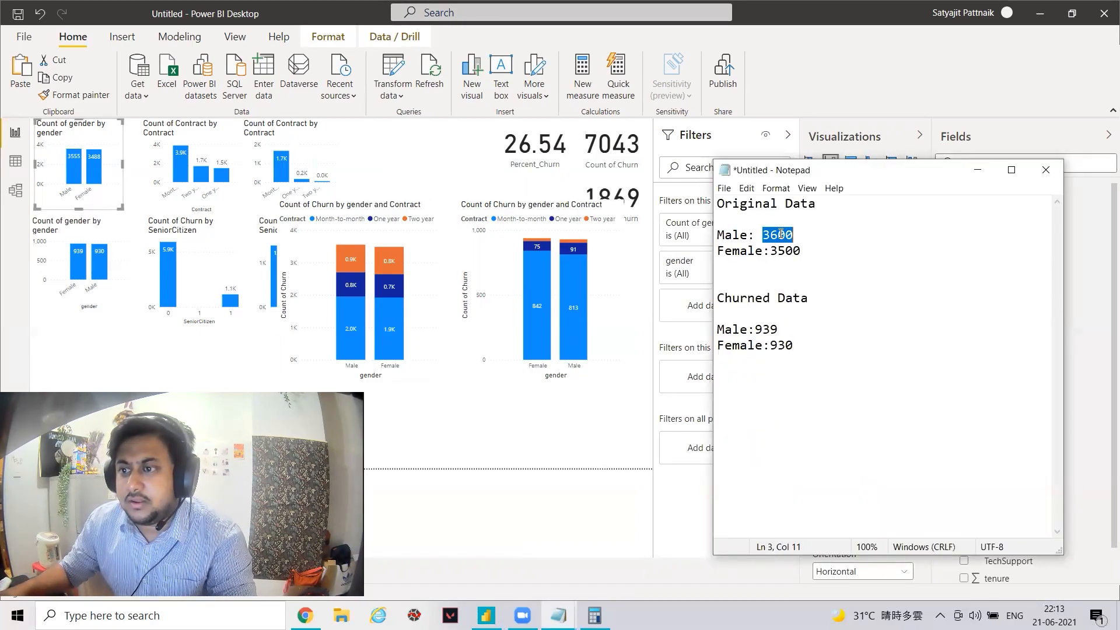
text(3555)
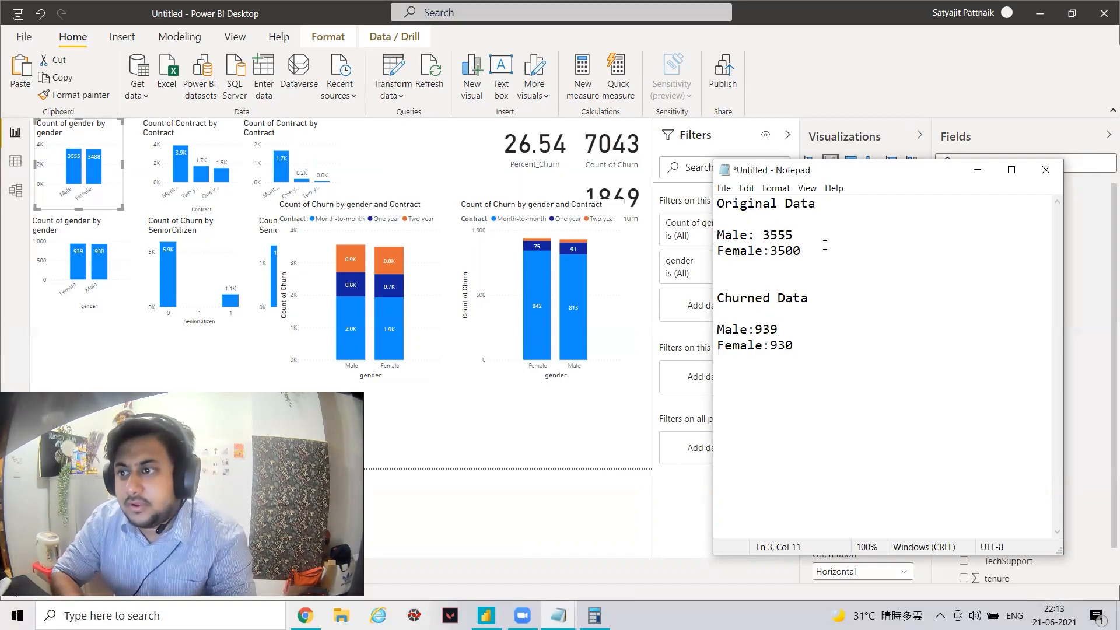
click(822, 250)
key(BackSpace)
key(BackSpace)
key(BackSpace)
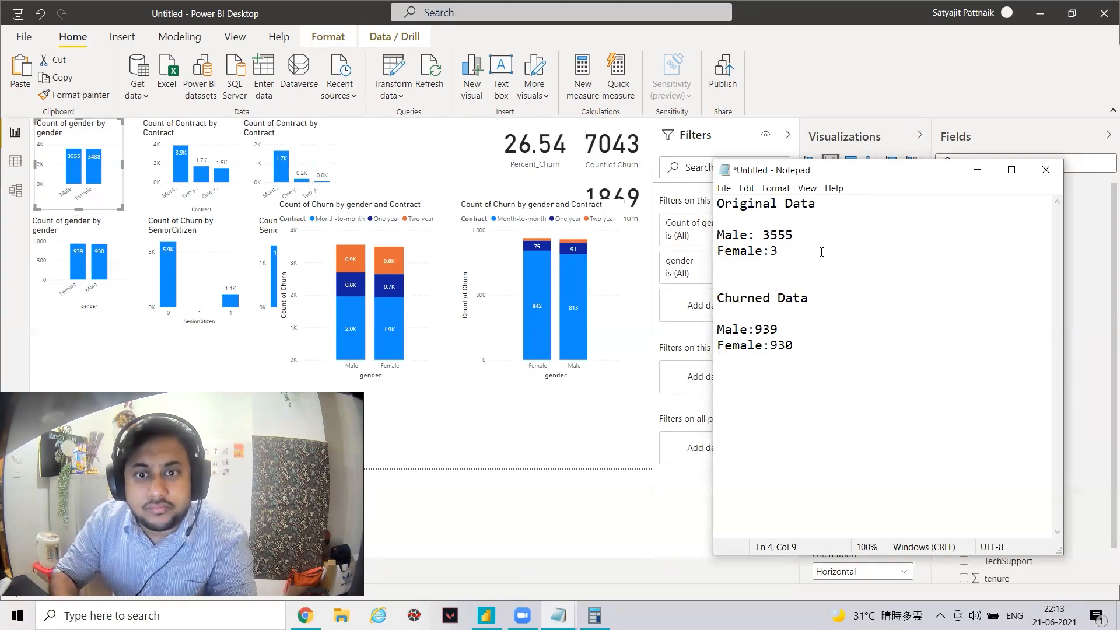
text(488)
Step: In Power BI, set the data label display units of the unfiltered "Count of Churn by gender and Contract" chart to None
click(624, 303)
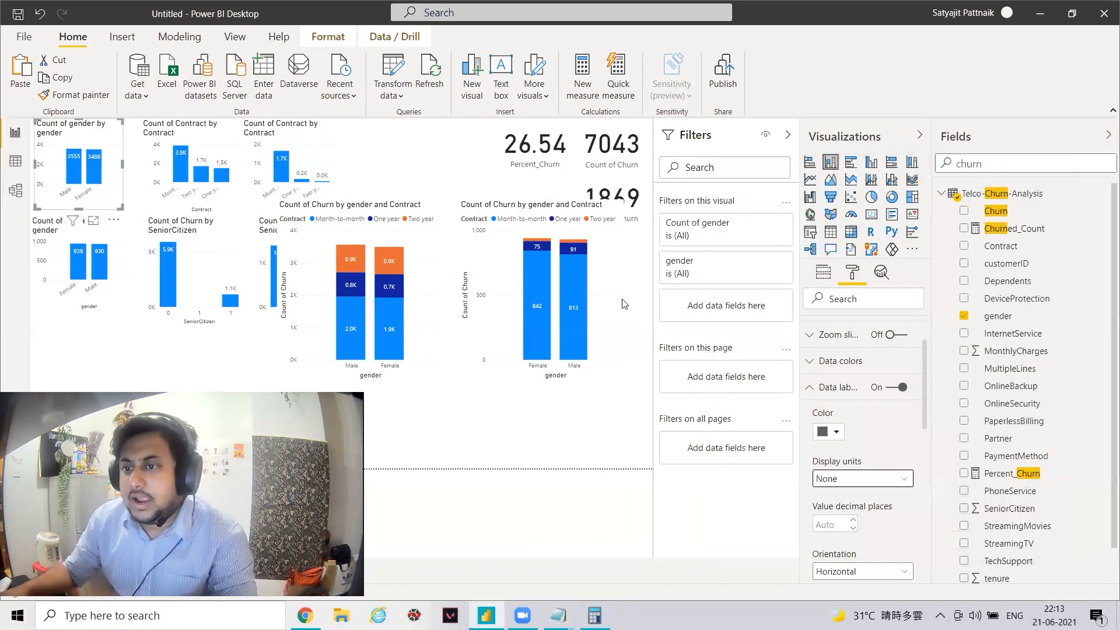
click(433, 296)
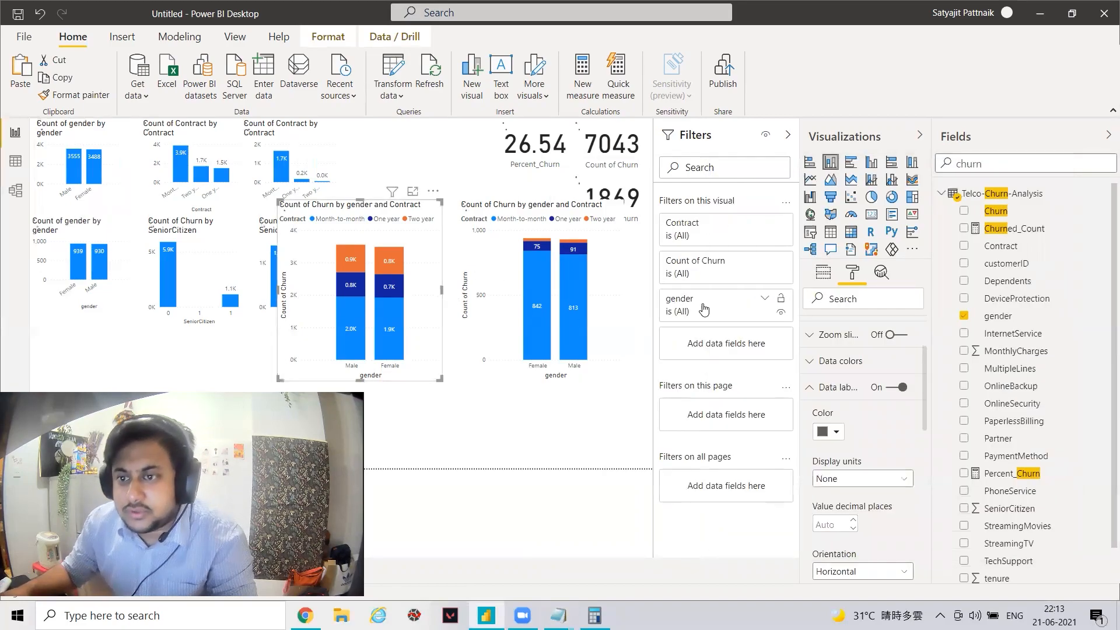
click(862, 478)
click(846, 493)
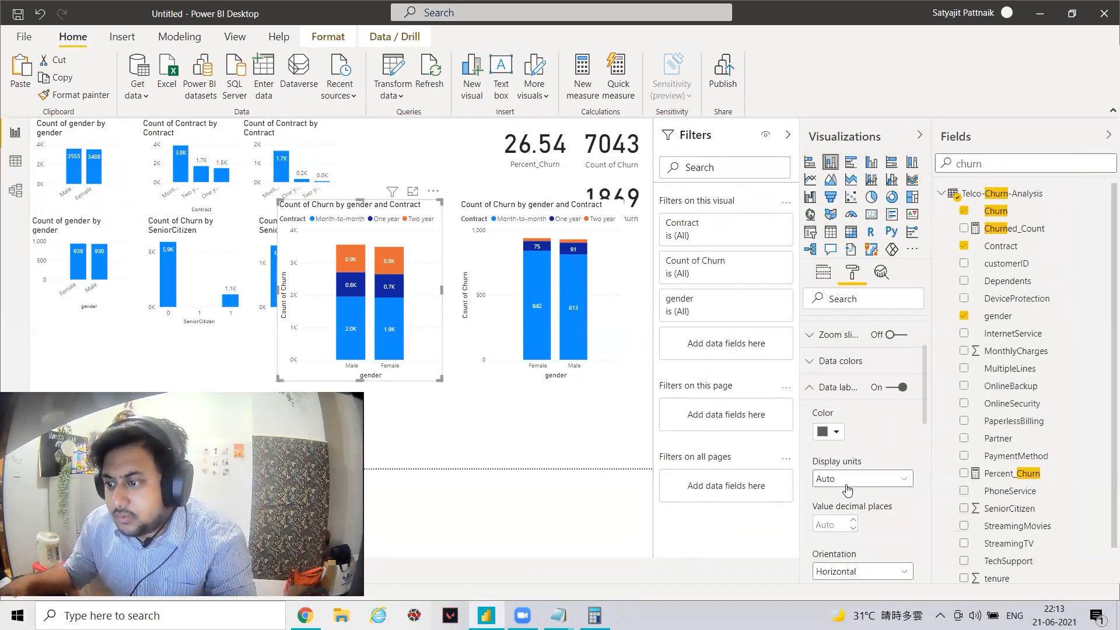
click(847, 484)
click(849, 511)
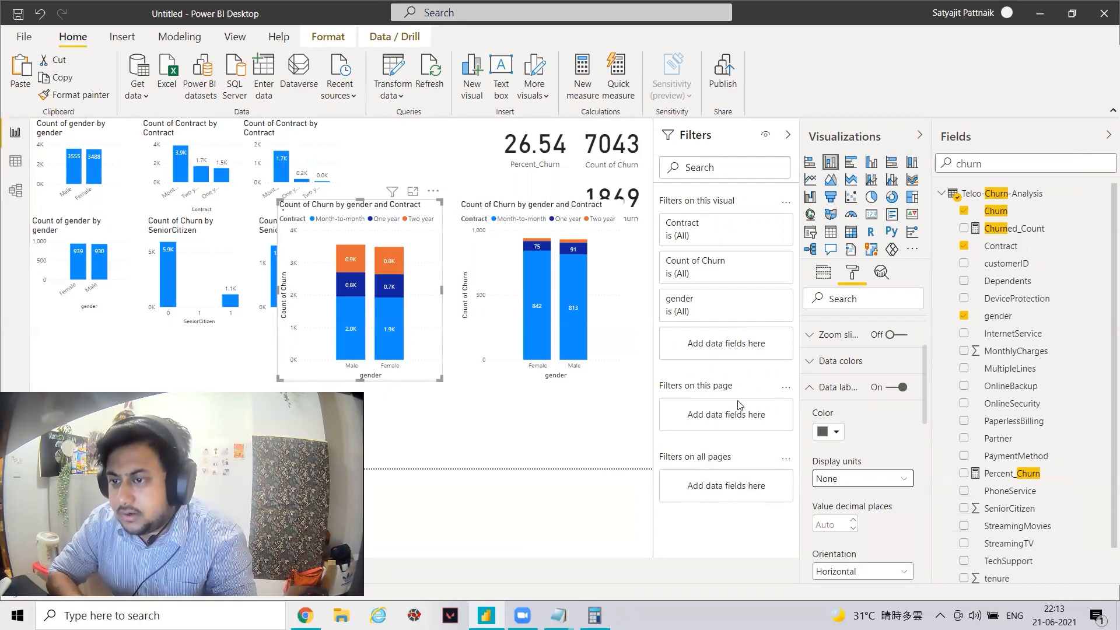
Step: Set the data label display units to None on the gender and Contract chart filtered to Churn Yes
click(606, 329)
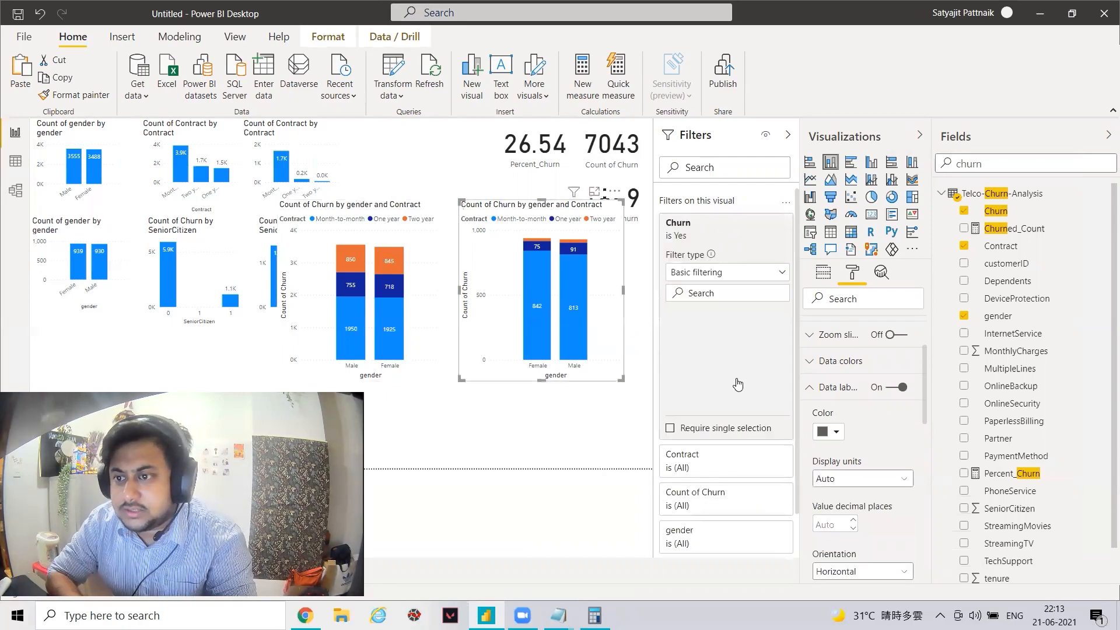
click(861, 479)
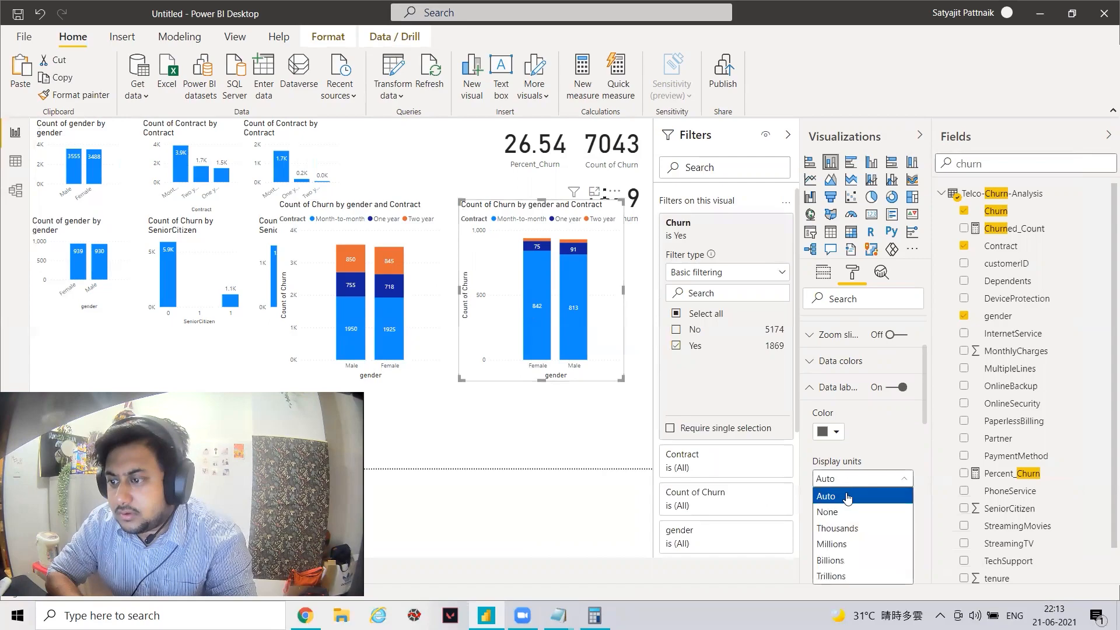
click(835, 511)
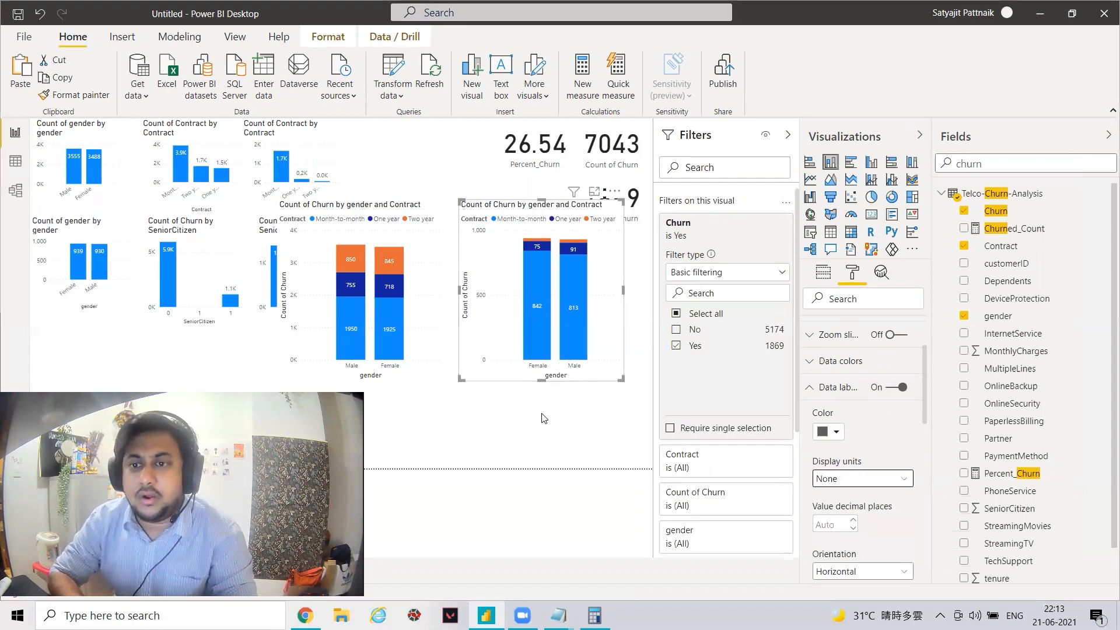
Step: In the Notepad note, add lines "M:", "Y:" and "2Y:" plus a blank line below Male in Original Data
key(alt+Tab)
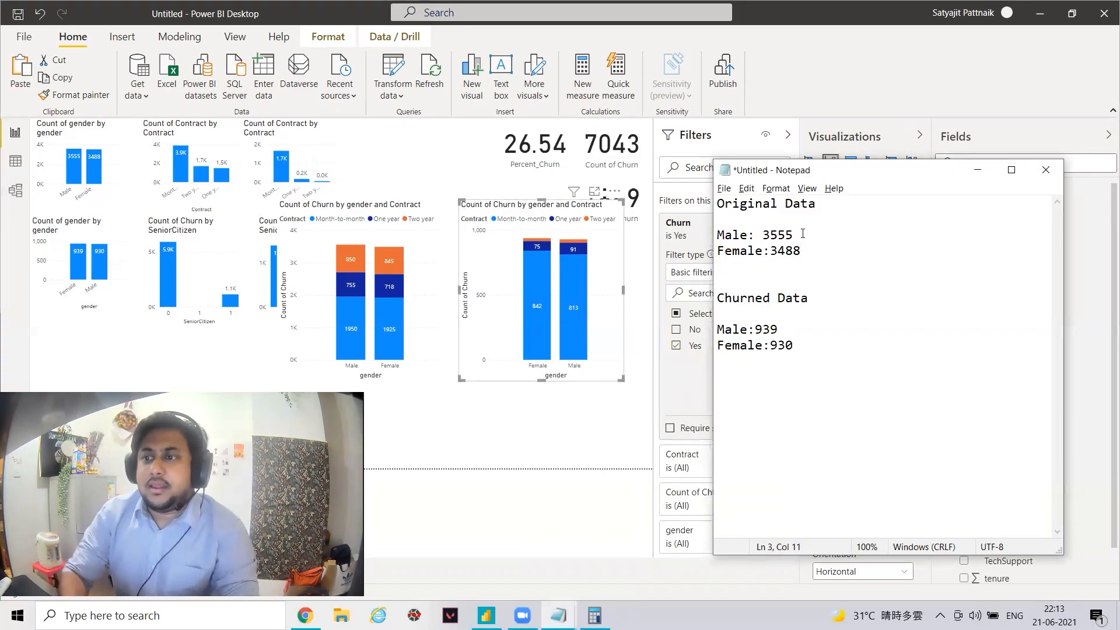
key(Return)
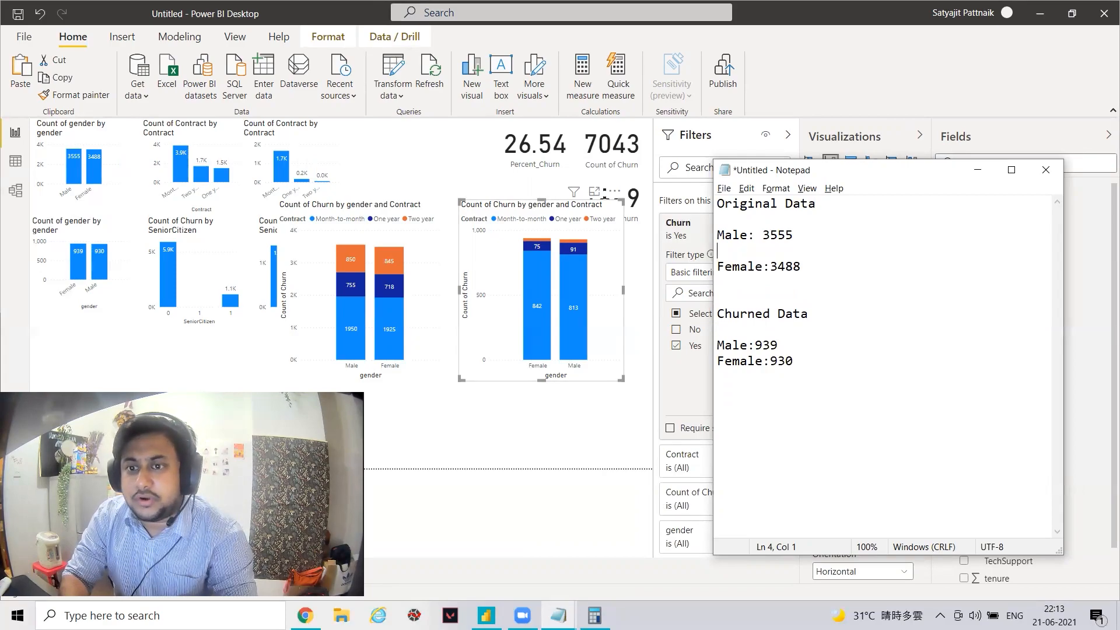
text(M:)
key(Return)
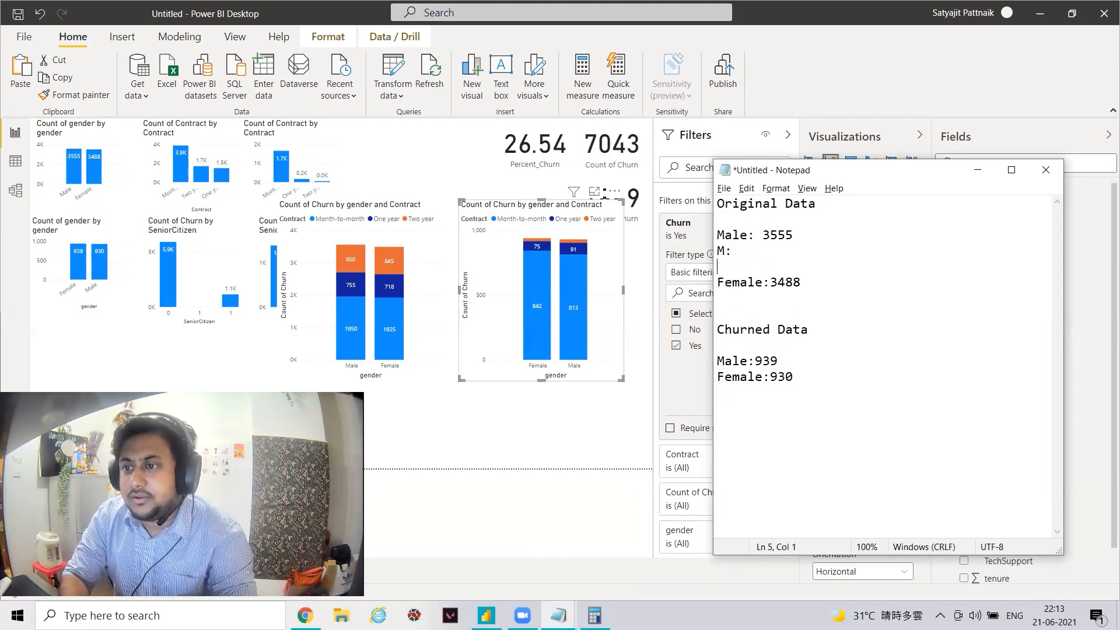
text(Y:)
key(Return)
text(2Y)
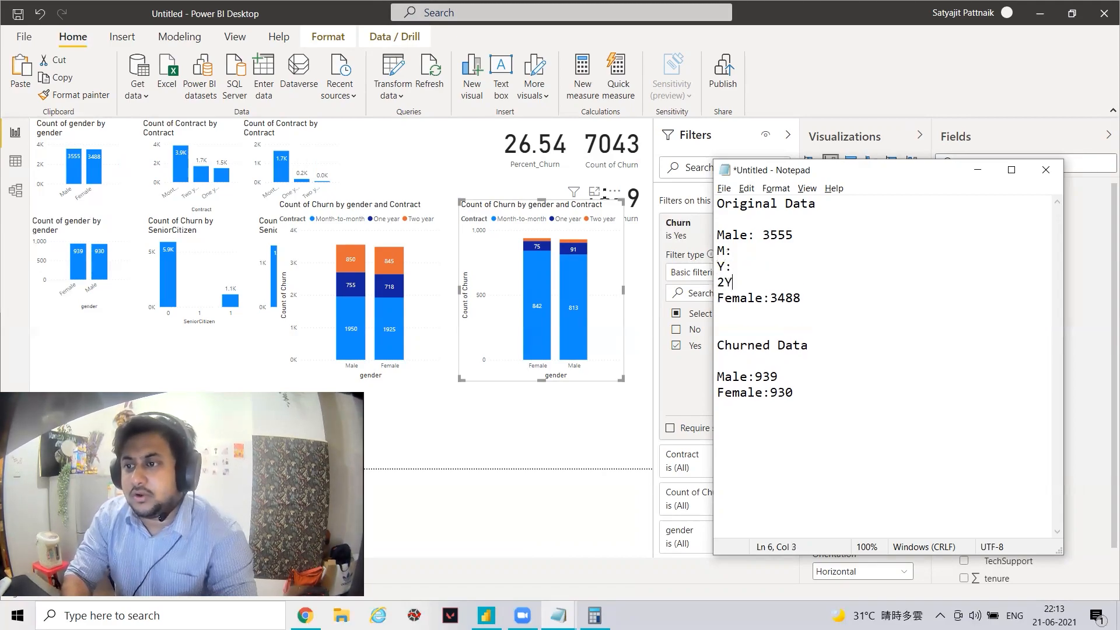
text(:)
key(Return)
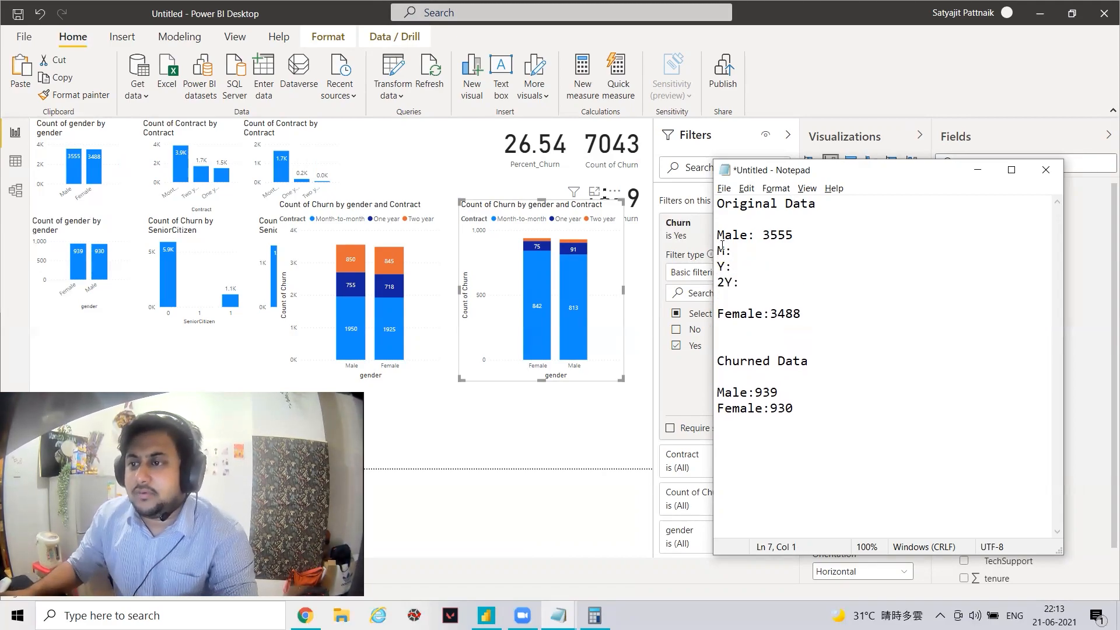
Step: Copy the M, Y and 2Y lines to just below Female in Original Data
key(shift+Up)
key(shift+Up)
key(shift+Up)
key(ctrl+c)
click(803, 327)
key(ctrl+v)
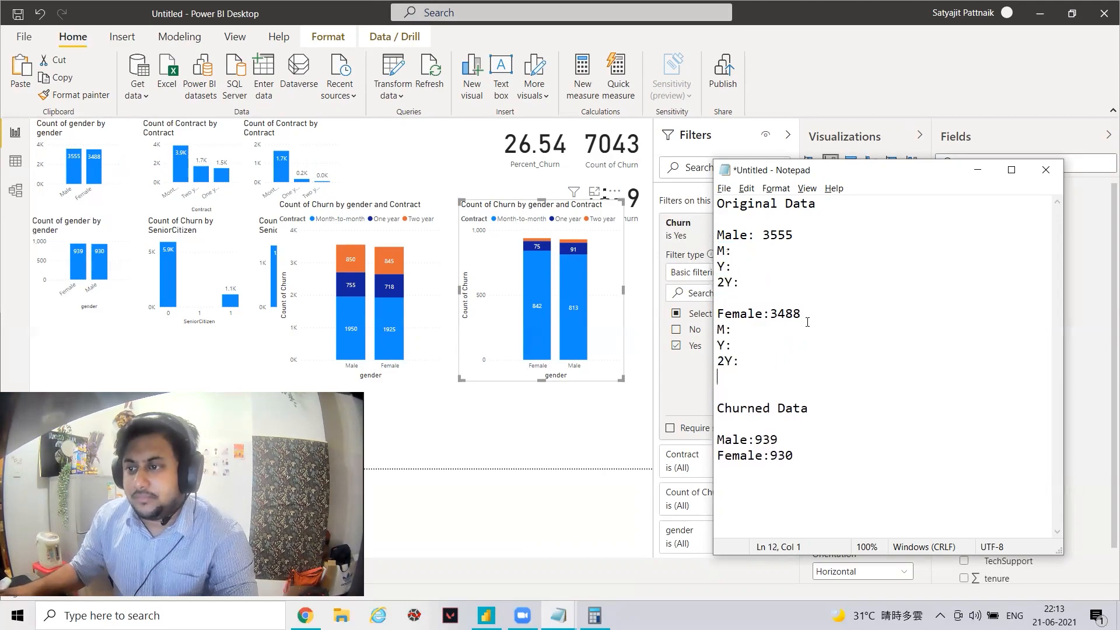
Step: Paste the copied M, Y and 2Y lines below both Male and Female in Churned Data
click(779, 440)
key(Return)
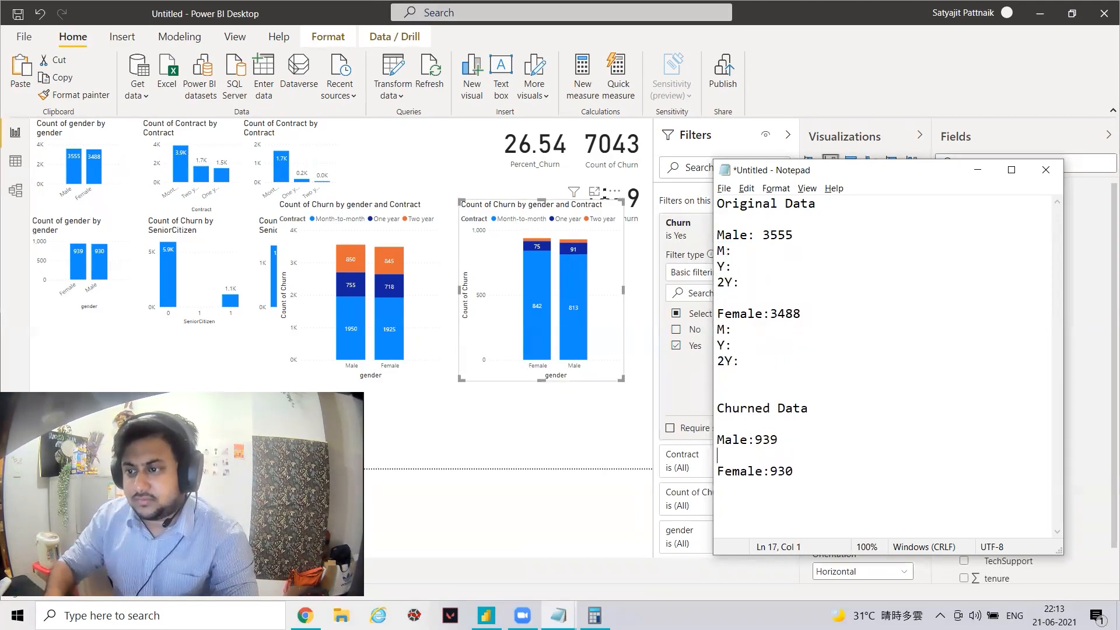
key(ctrl+v)
click(805, 519)
key(Return)
key(ctrl+v)
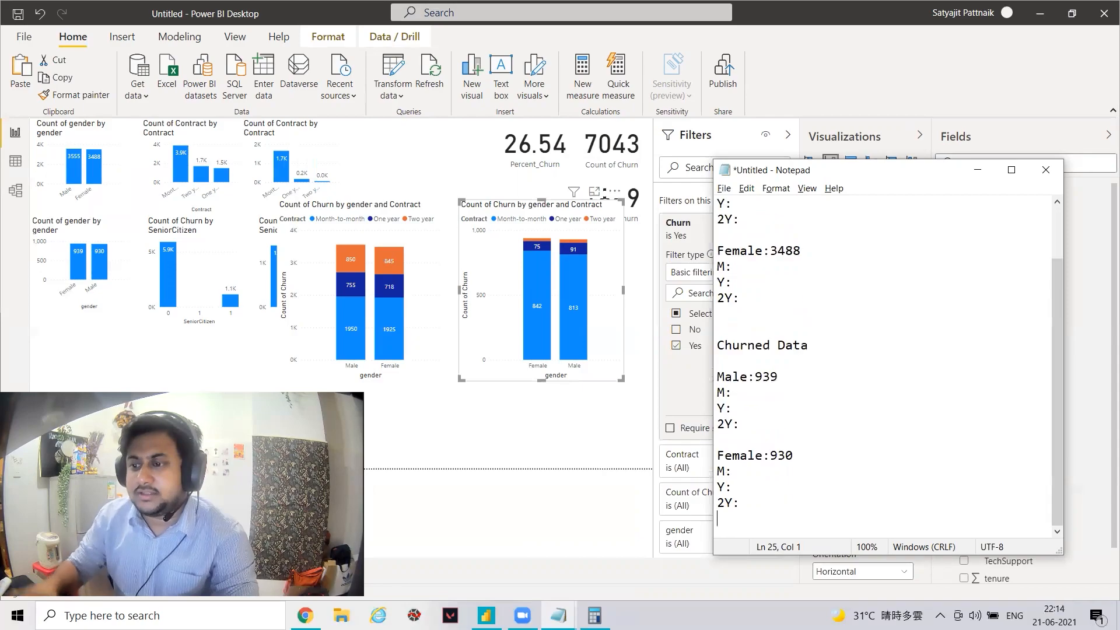
Step: Make the note window taller and enter 1950 for M, 755 for Y and 850 for 2Y under Male in Original Data
scroll(770, 201, up, 2)
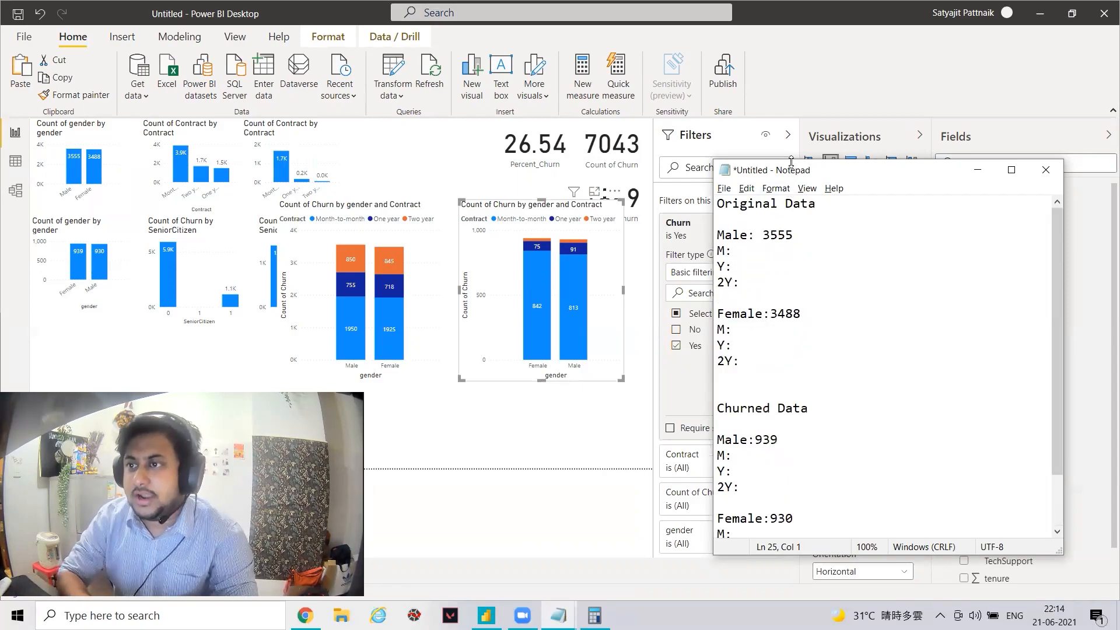
drag(792, 161, 781, 38)
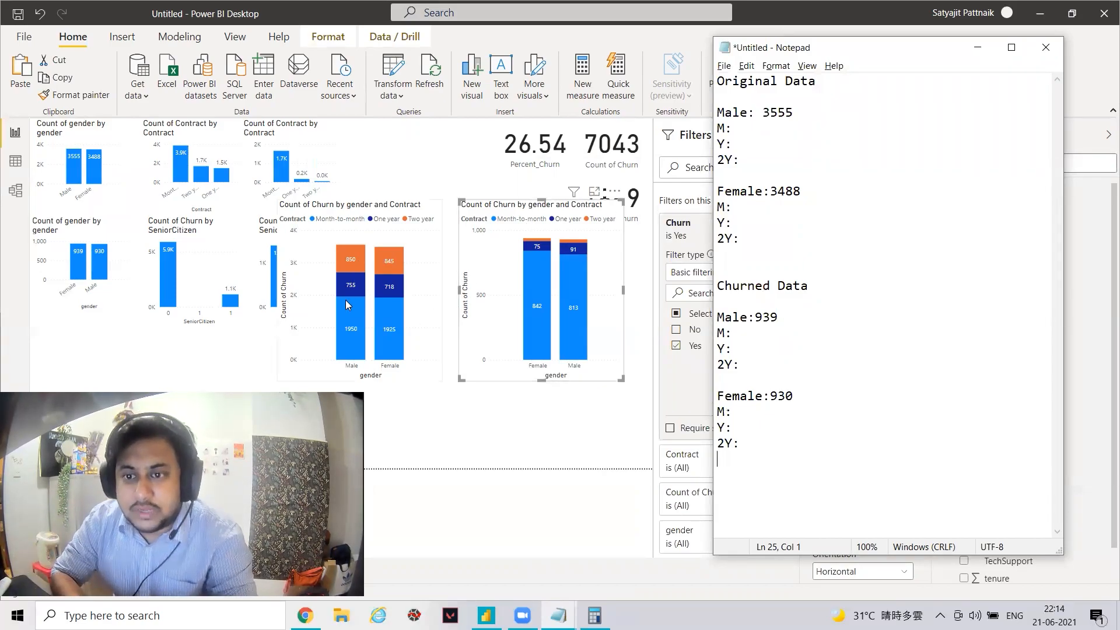
mouse_move(347, 324)
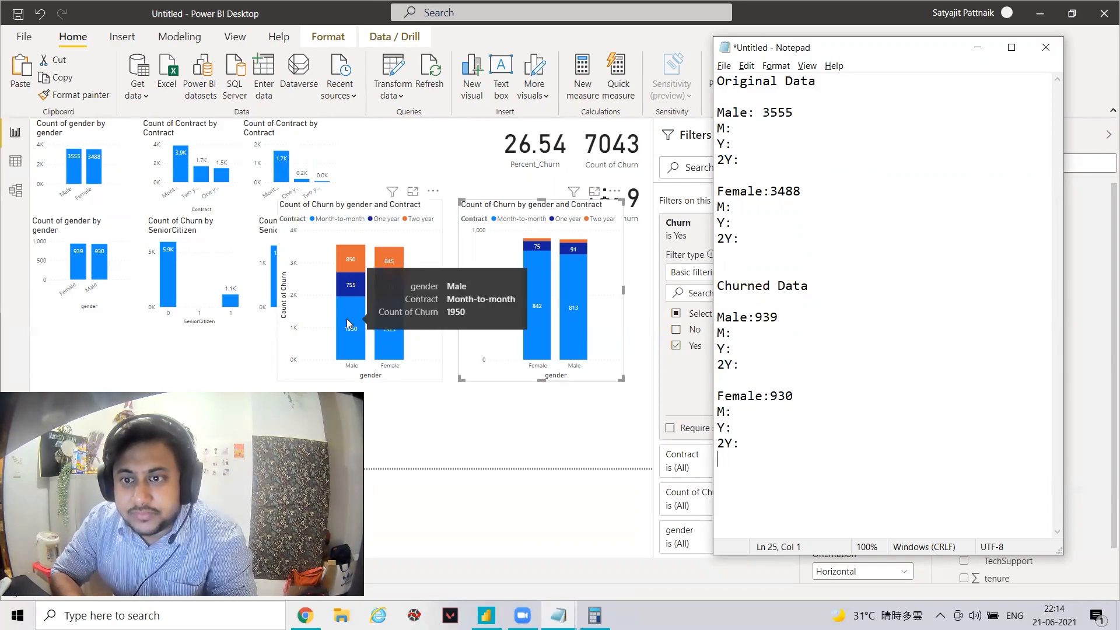
click(760, 128)
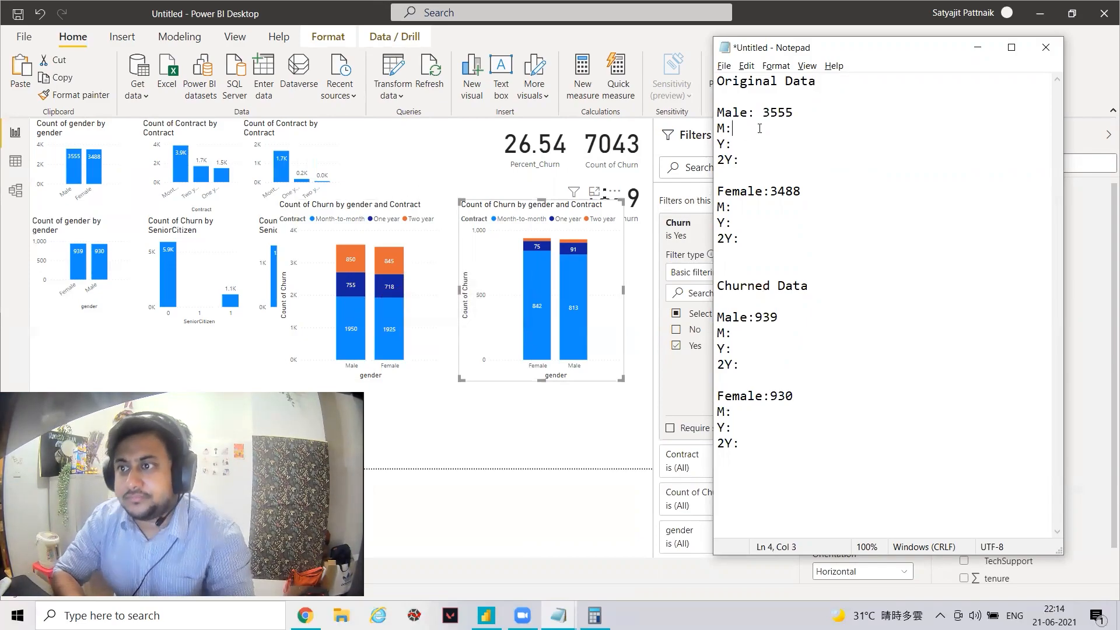
text(1950 Y:)
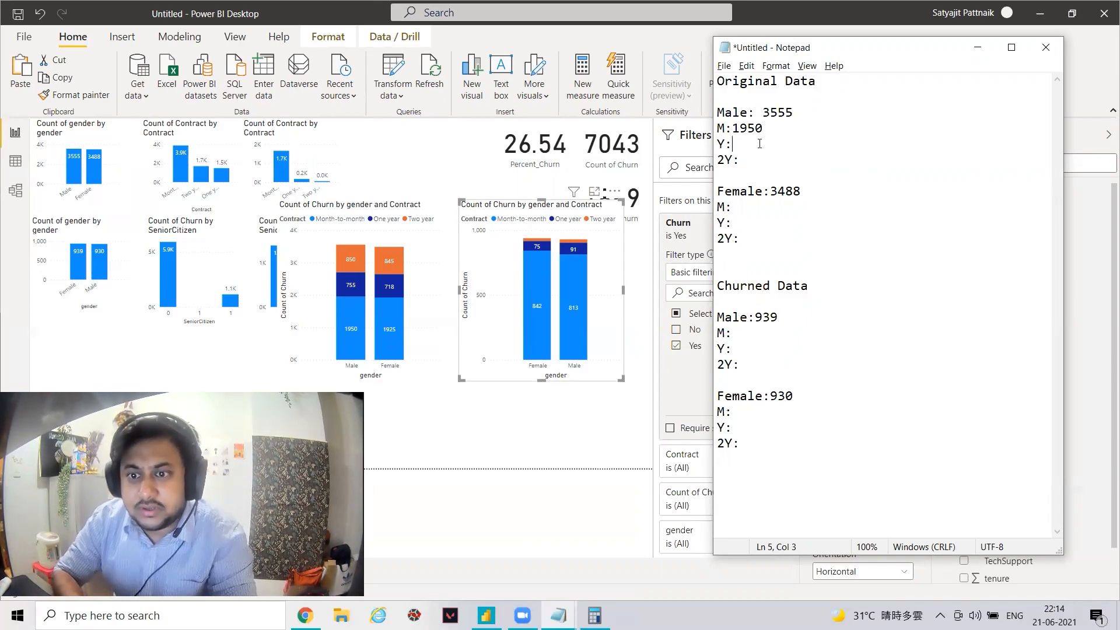
text(755 2Y:)
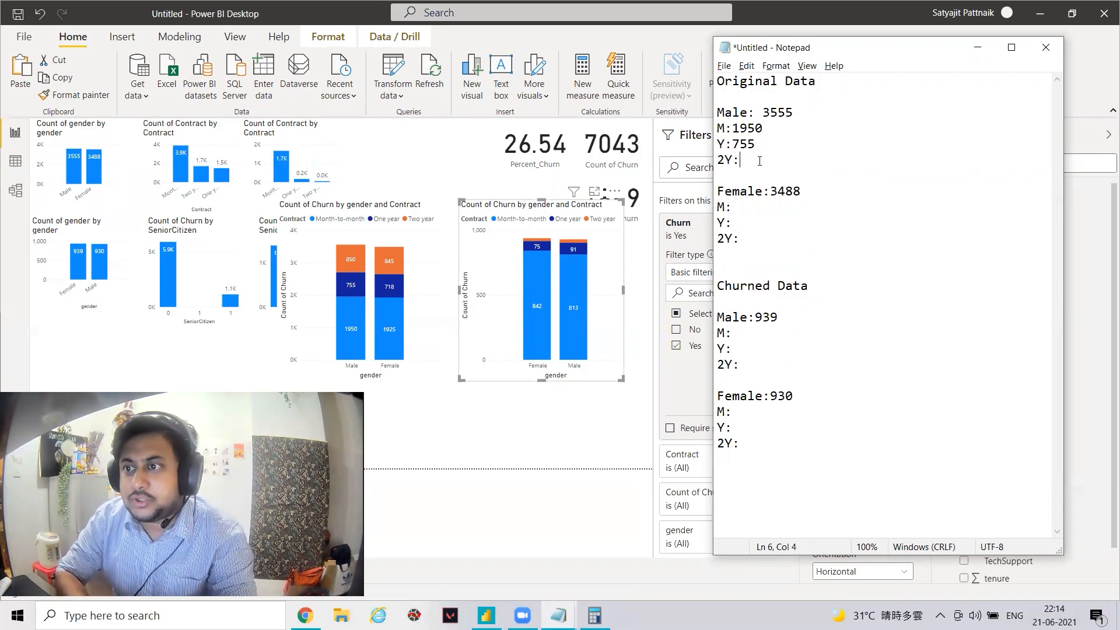
text(850)
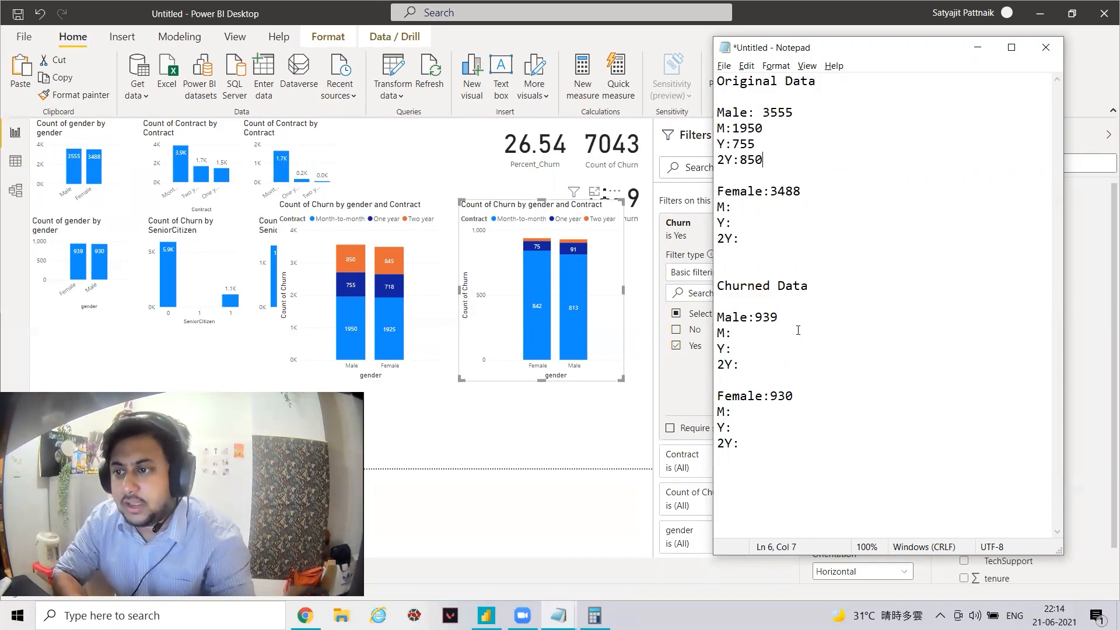
Step: Under Male in Churned Data, enter 813 for M, 91 for Y and 26 for 2Y, replacing the mistaken 842 for M
click(763, 331)
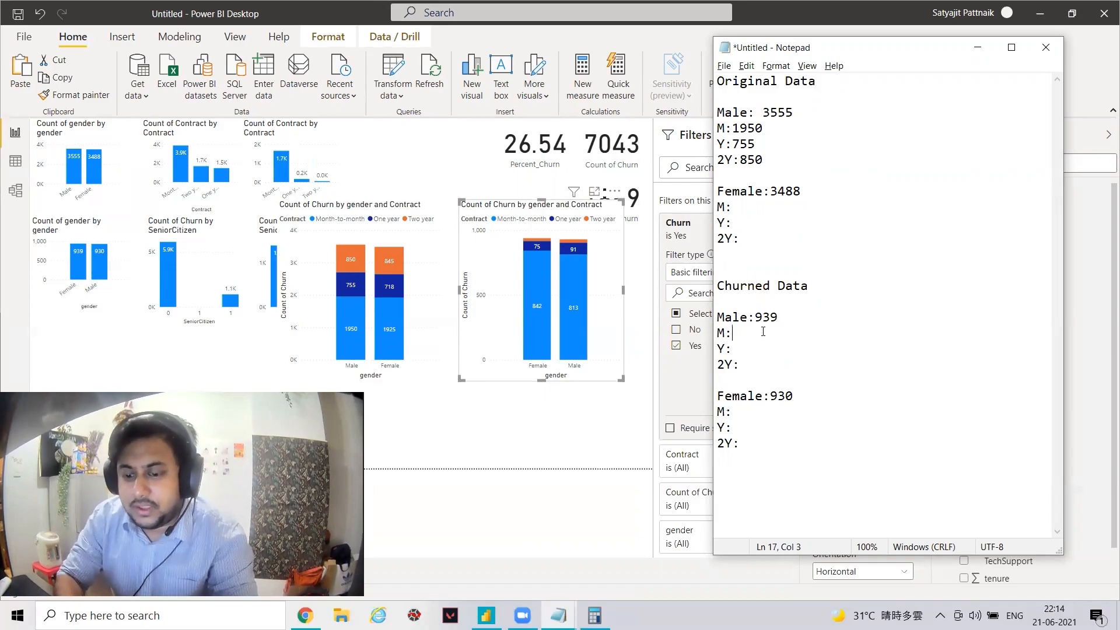
text(842)
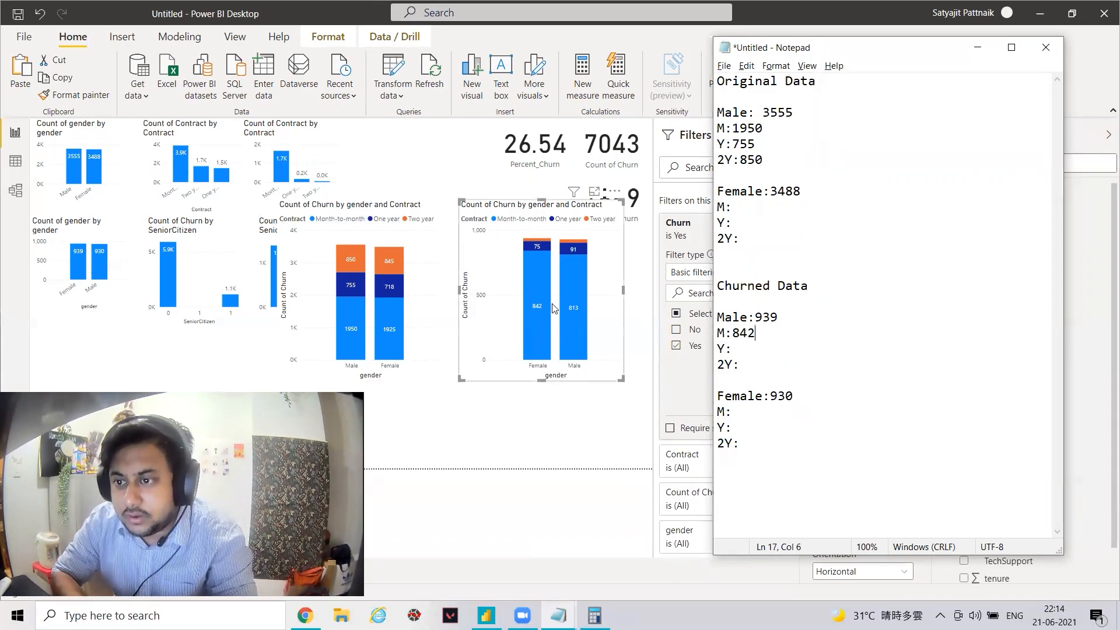
double_click(742, 333)
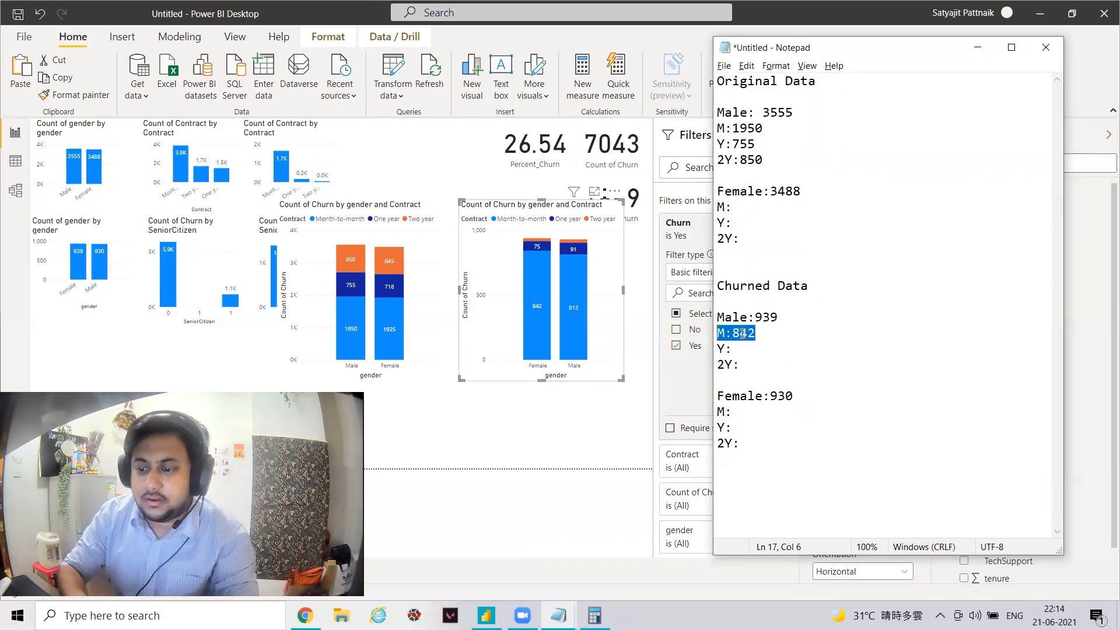
text(M: 813 Y:)
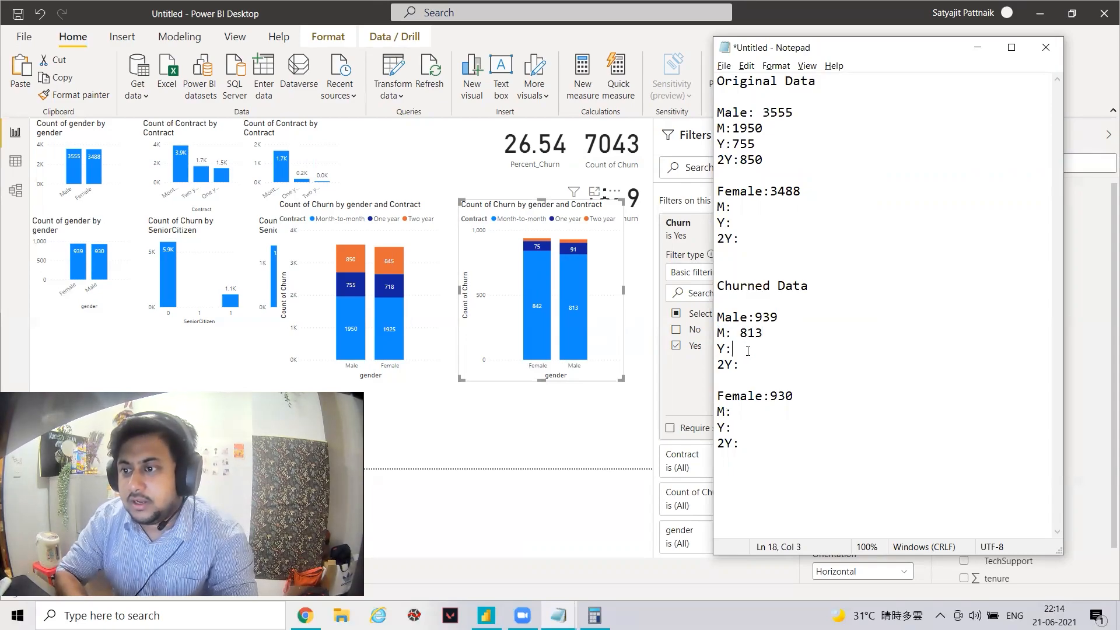
text(91)
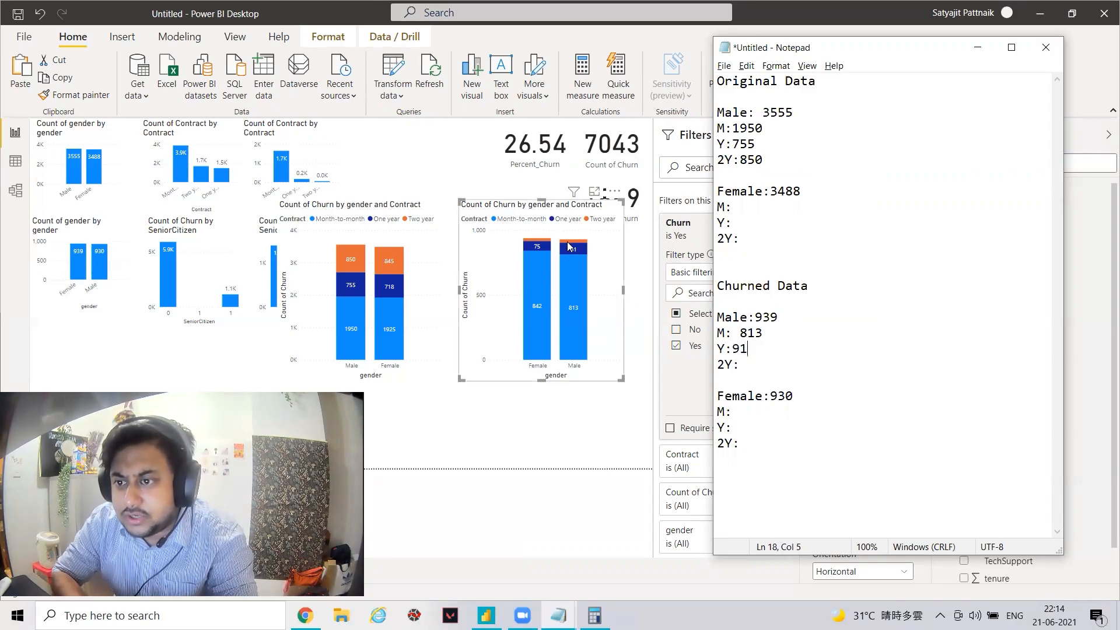
mouse_move(569, 246)
click(811, 363)
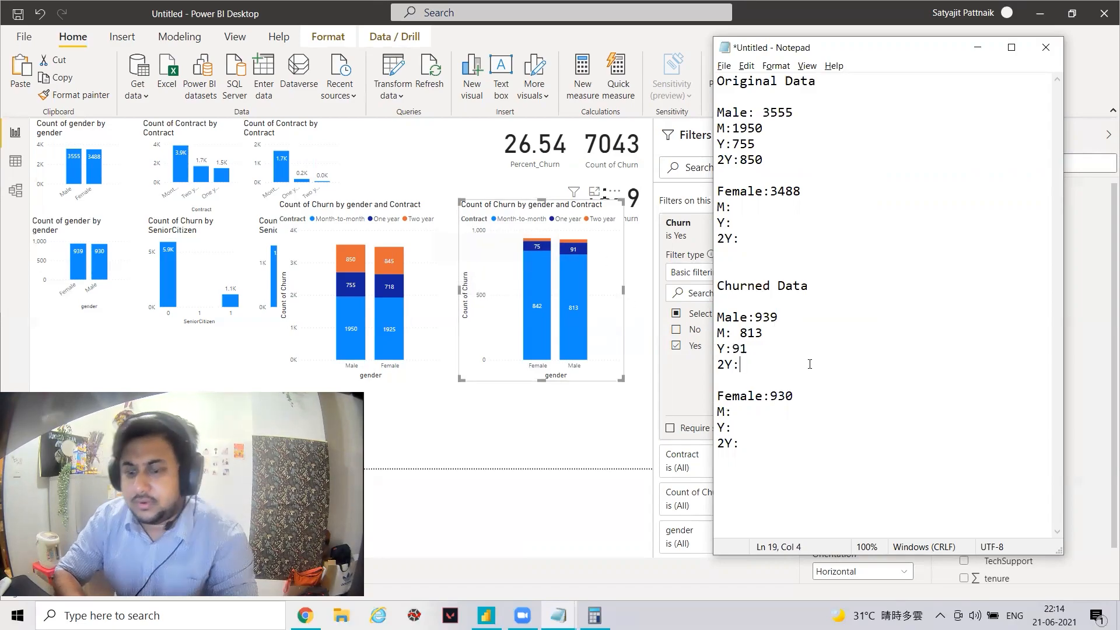
text(26)
Step: Open Calculator beside the note, divide 1950 by 3555, and append "--> 54%" to the Male M line in Original Data
key(super+r)
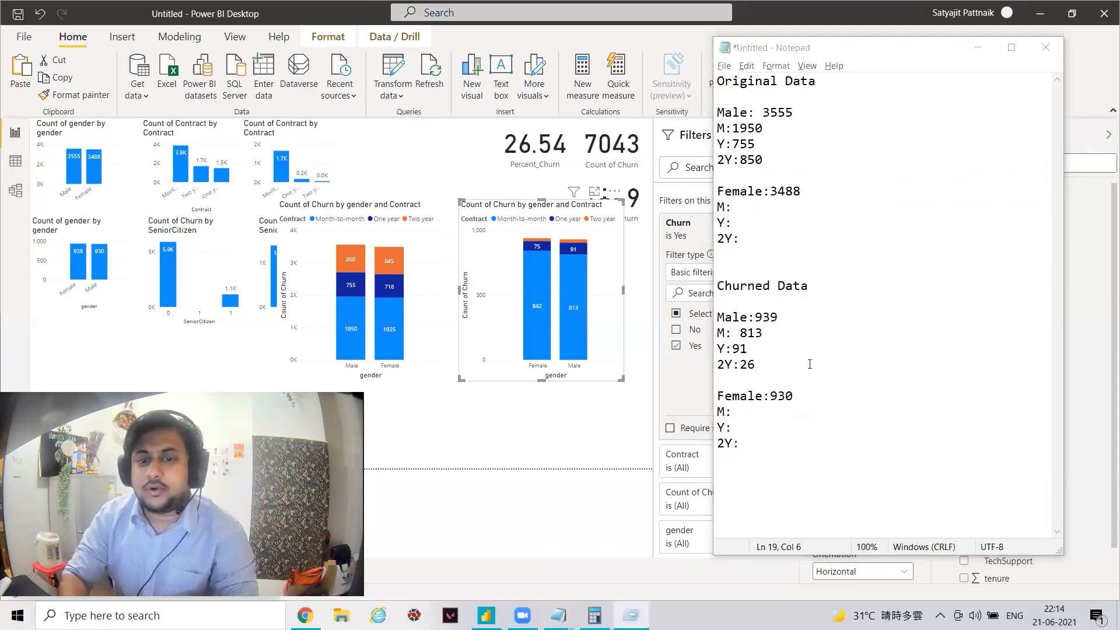
click(596, 616)
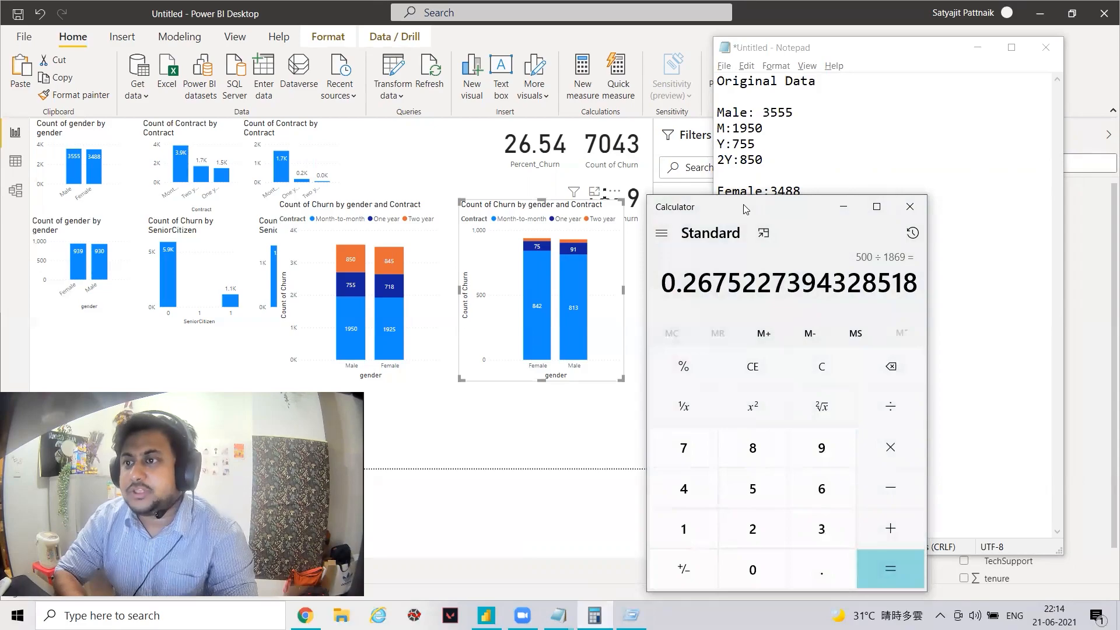
drag(743, 209, 441, 127)
text(19)
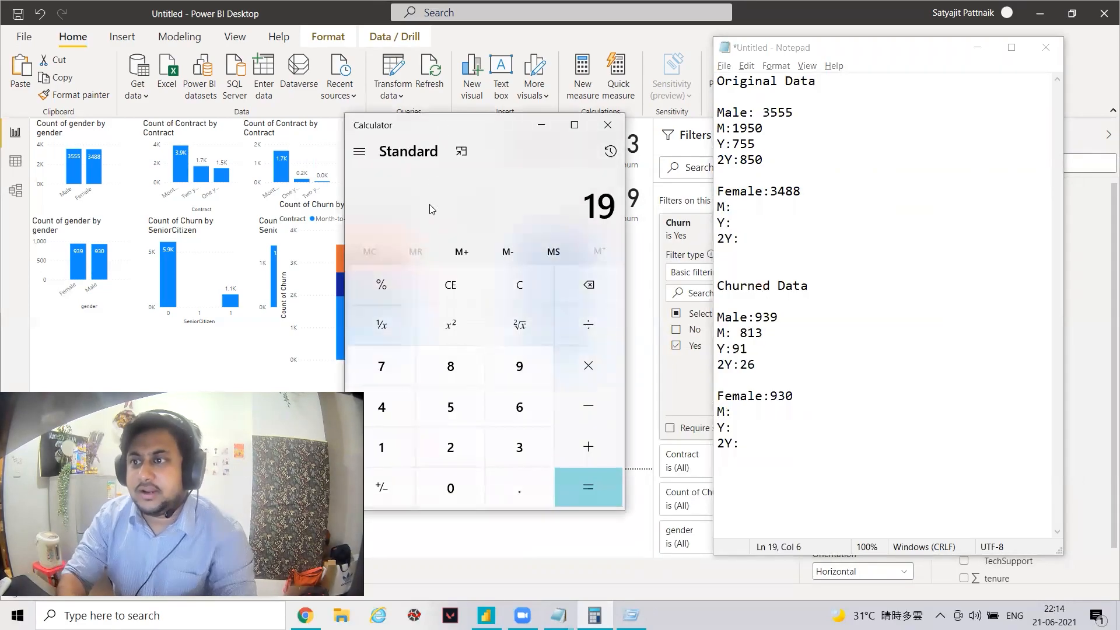
text(50/3555)
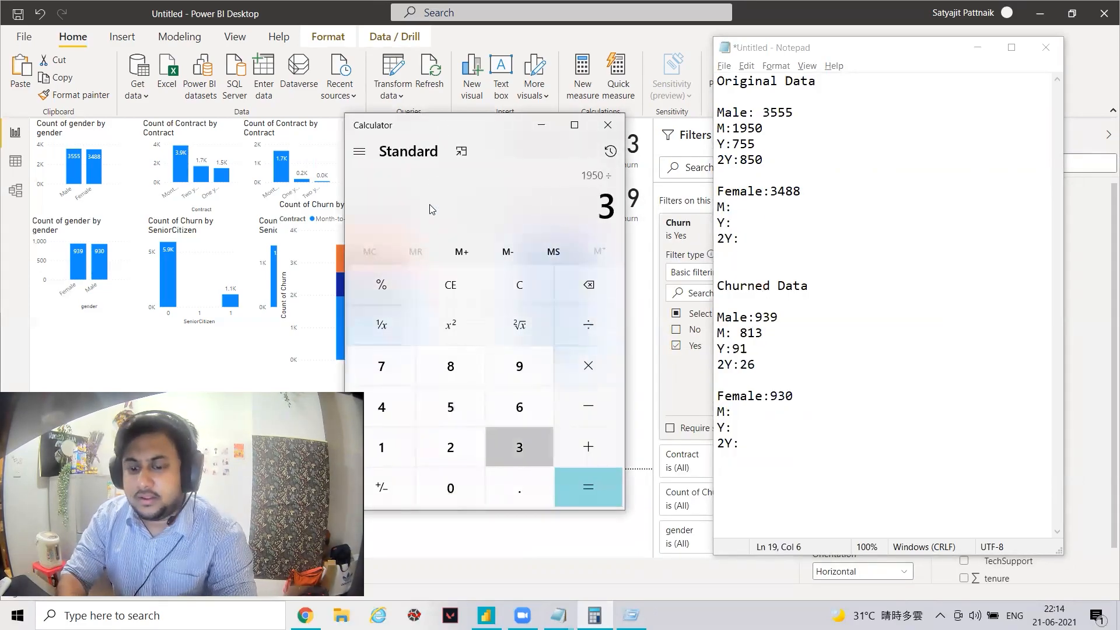
key(Return)
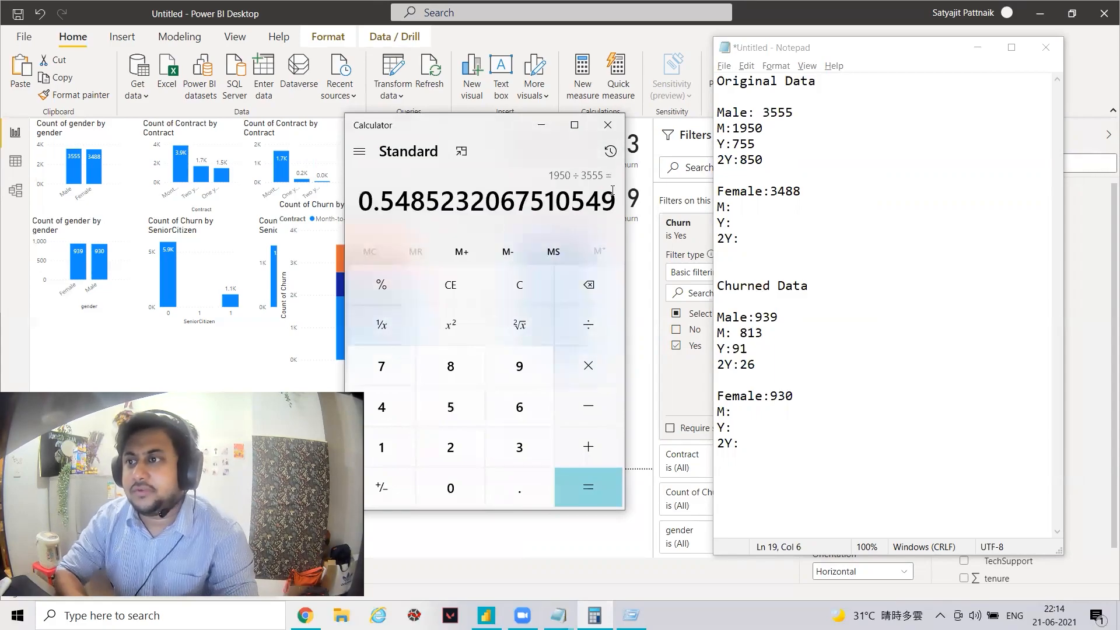
click(769, 127)
text(--> 54%)
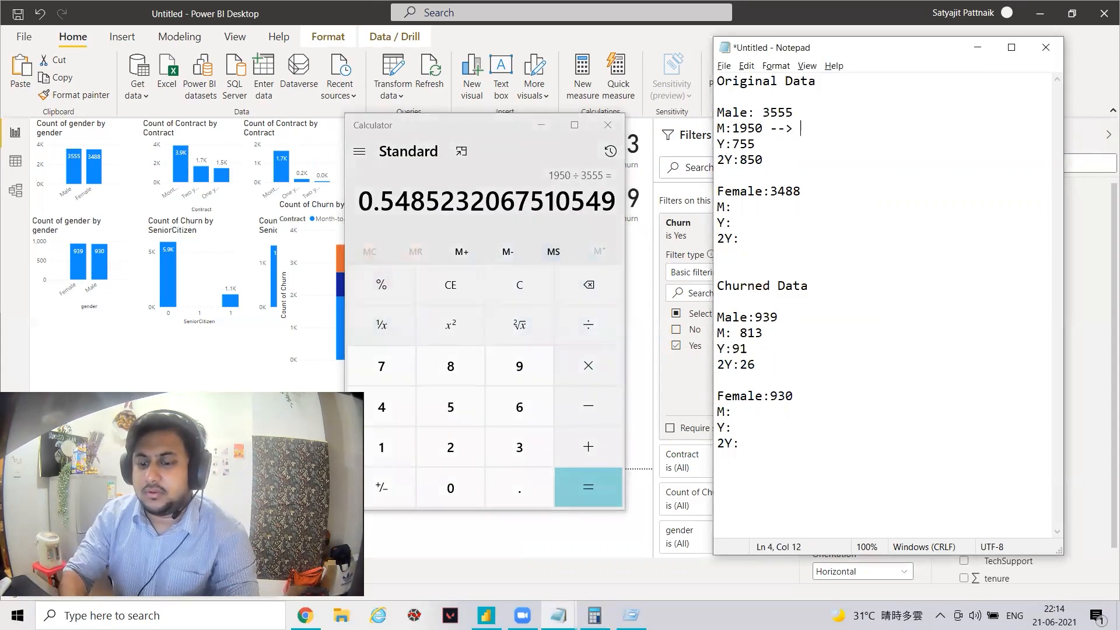
Step: Divide 755 by 3555 in Calculator and append "--> 21%" to the Male Y line in Original Data
click(573, 193)
text(755)
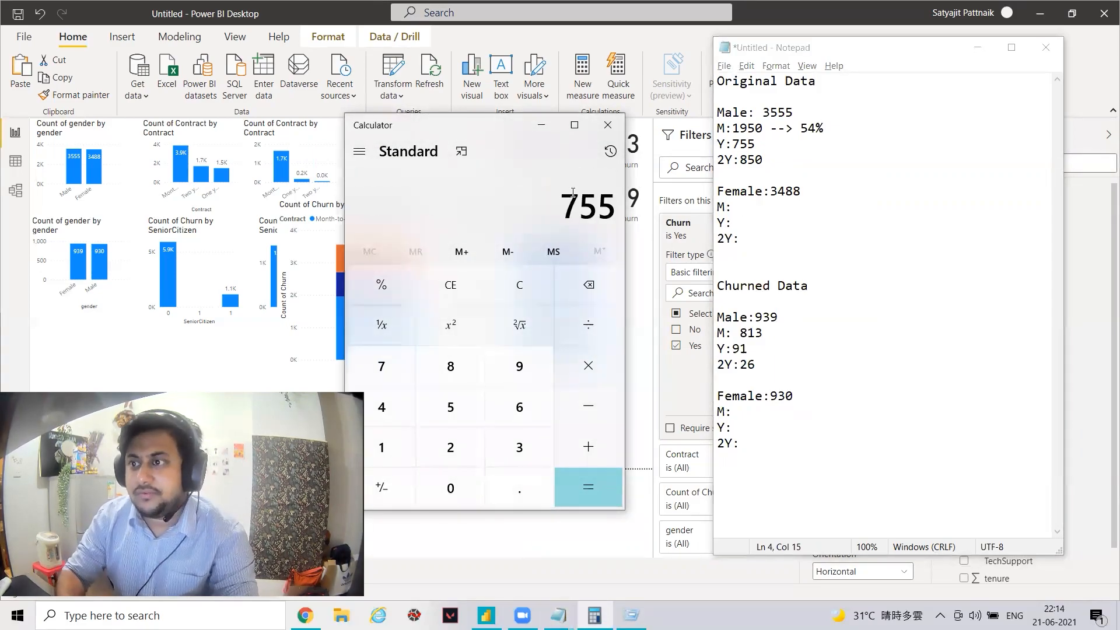
text(/3555)
key(Return)
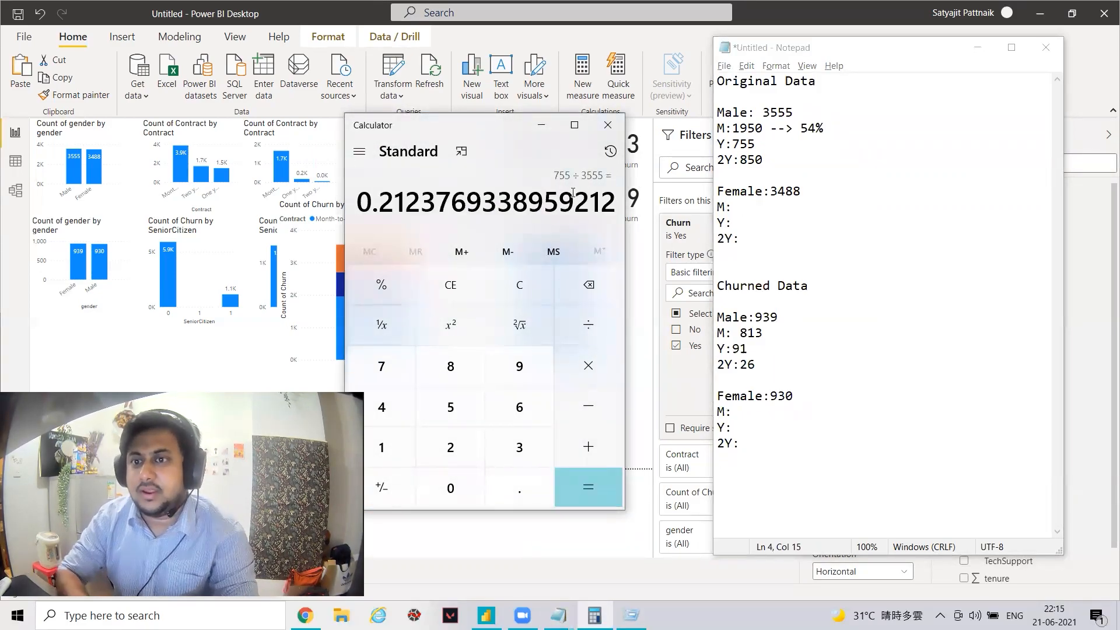
click(791, 146)
text(--> 21)
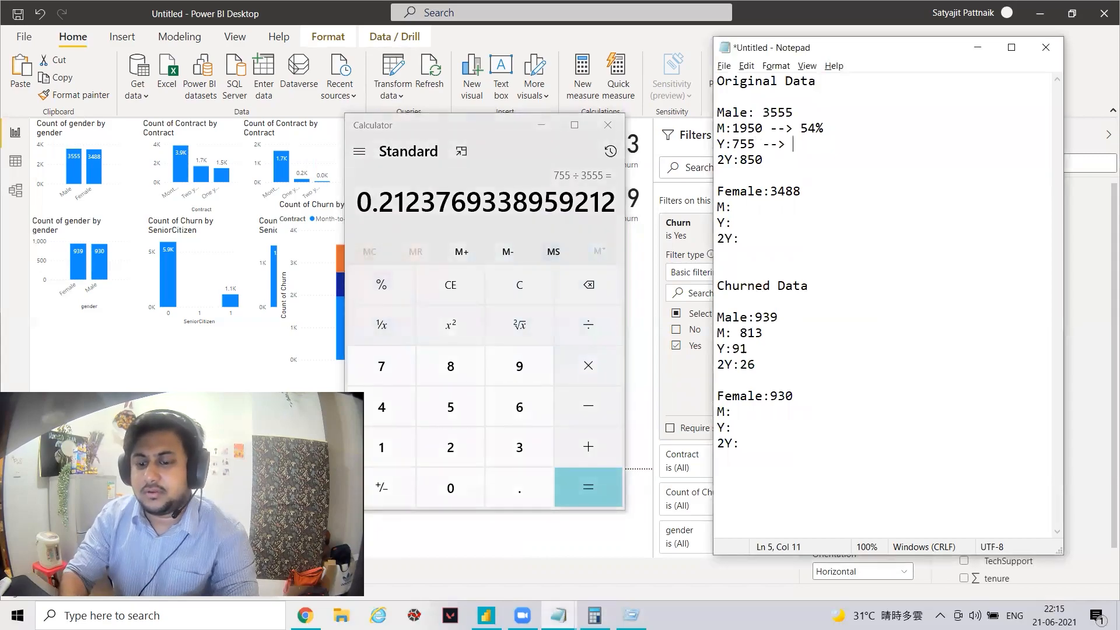
text(%)
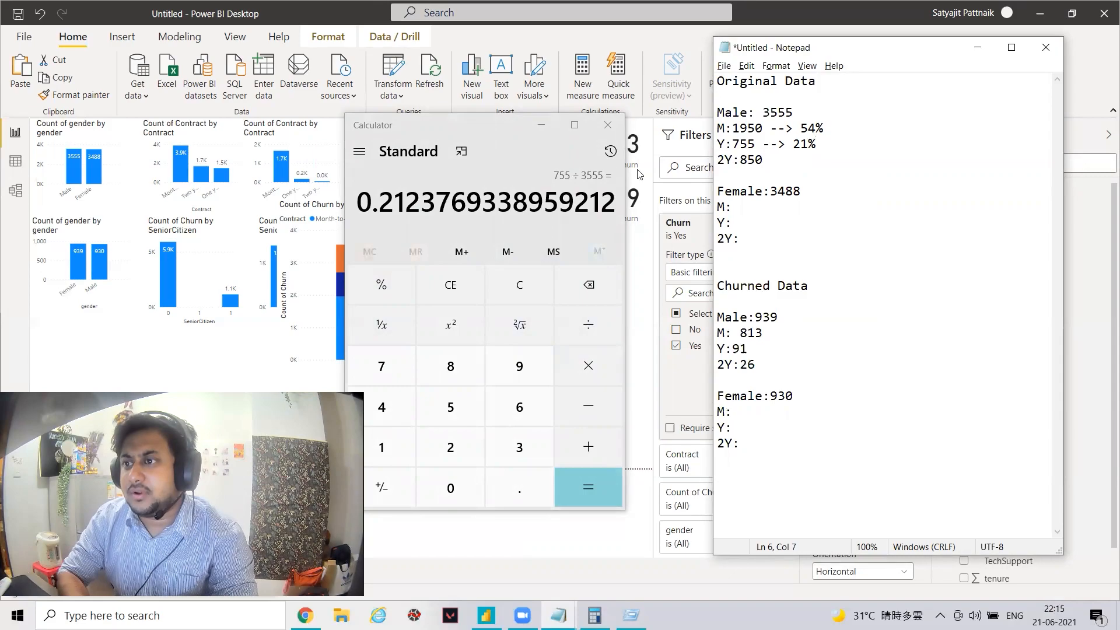
Step: Divide 850 by 3555 in Calculator and append "--> 24%" to the Male 2Y line in Original Data
click(518, 223)
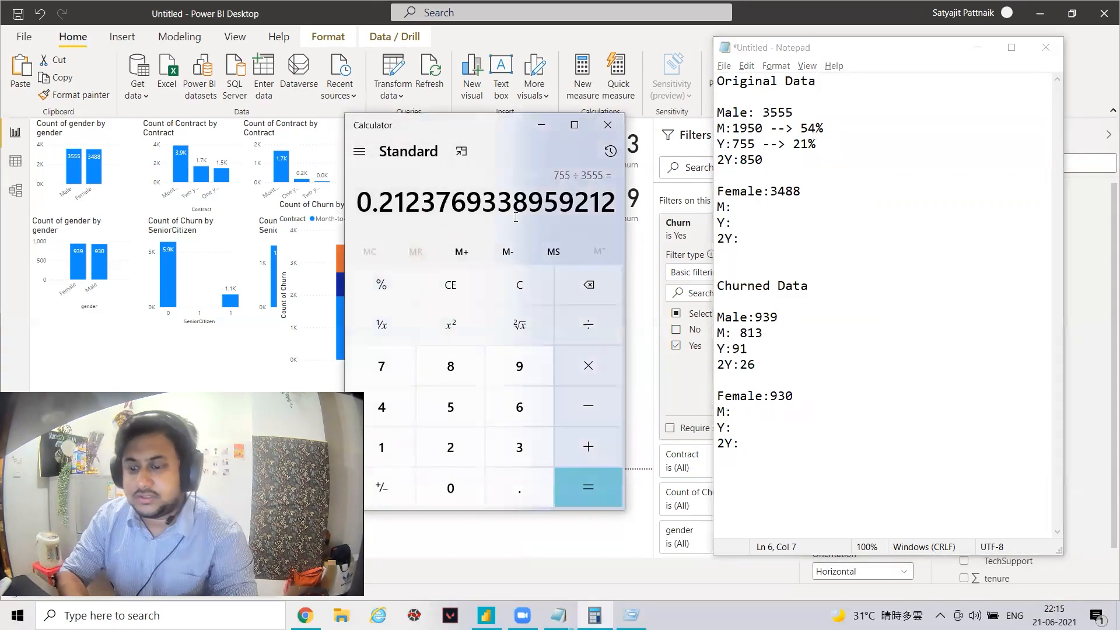
text(850)
key(slash)
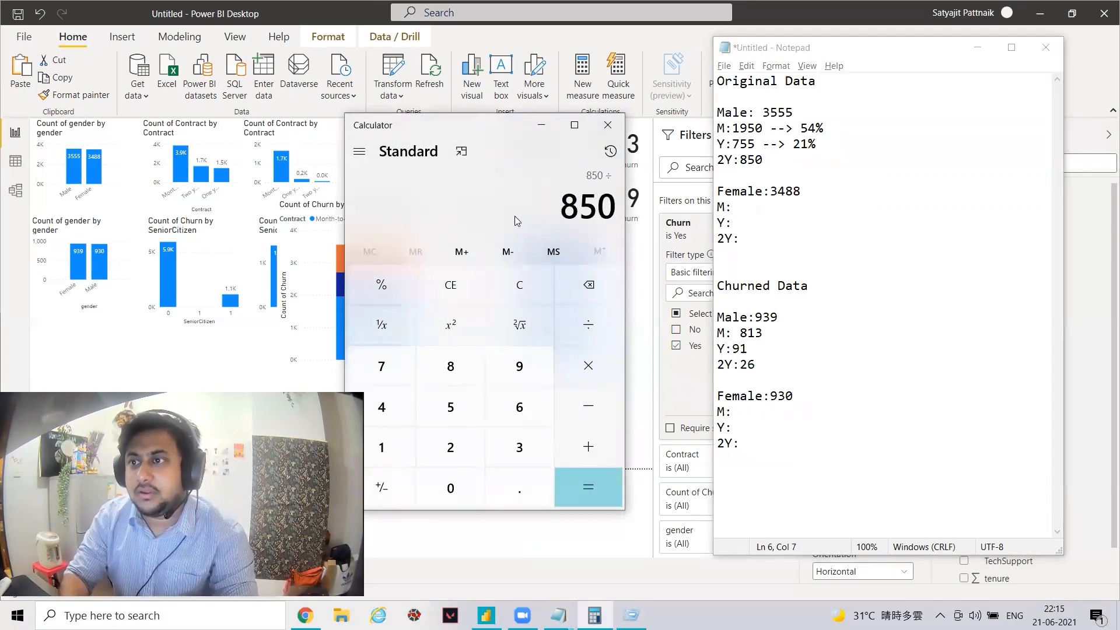
text(3555)
key(Return)
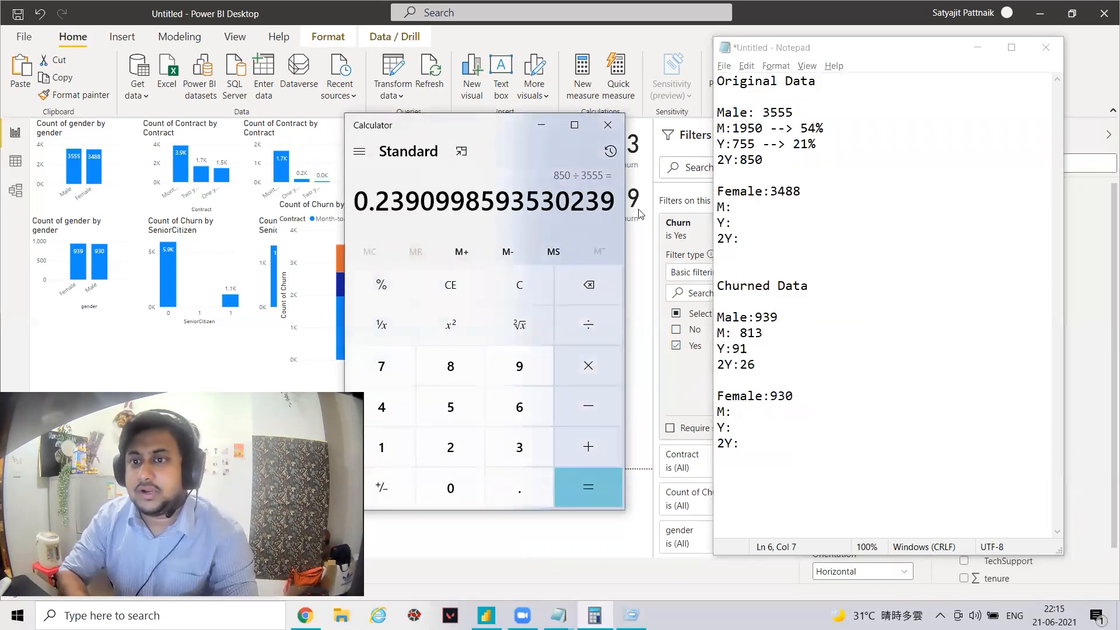
key(alt+Tab)
text(-->)
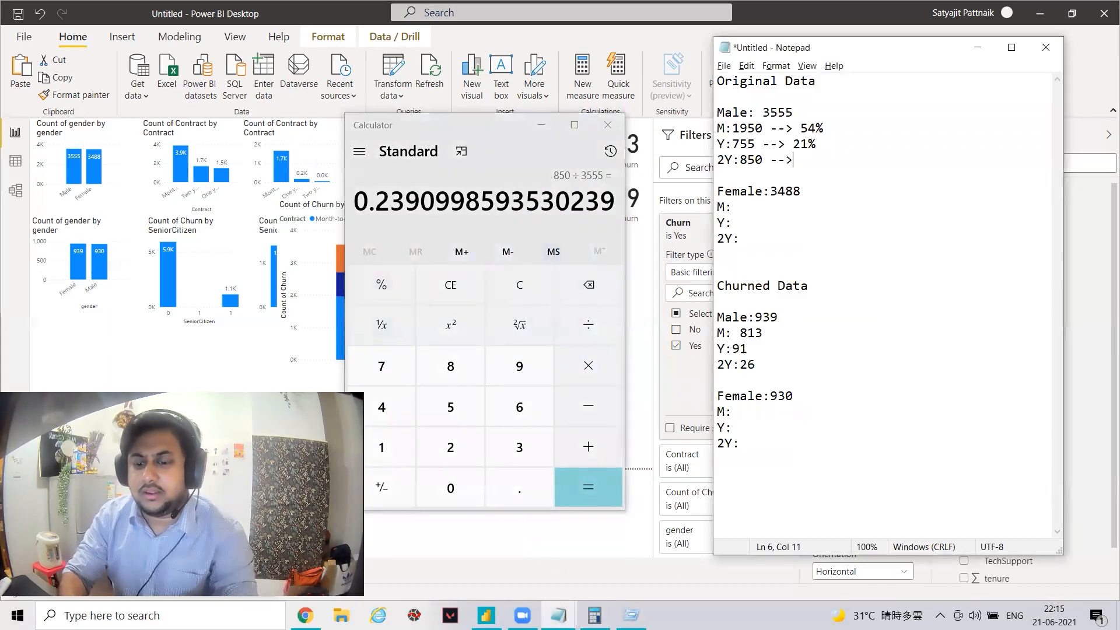
text( 24%)
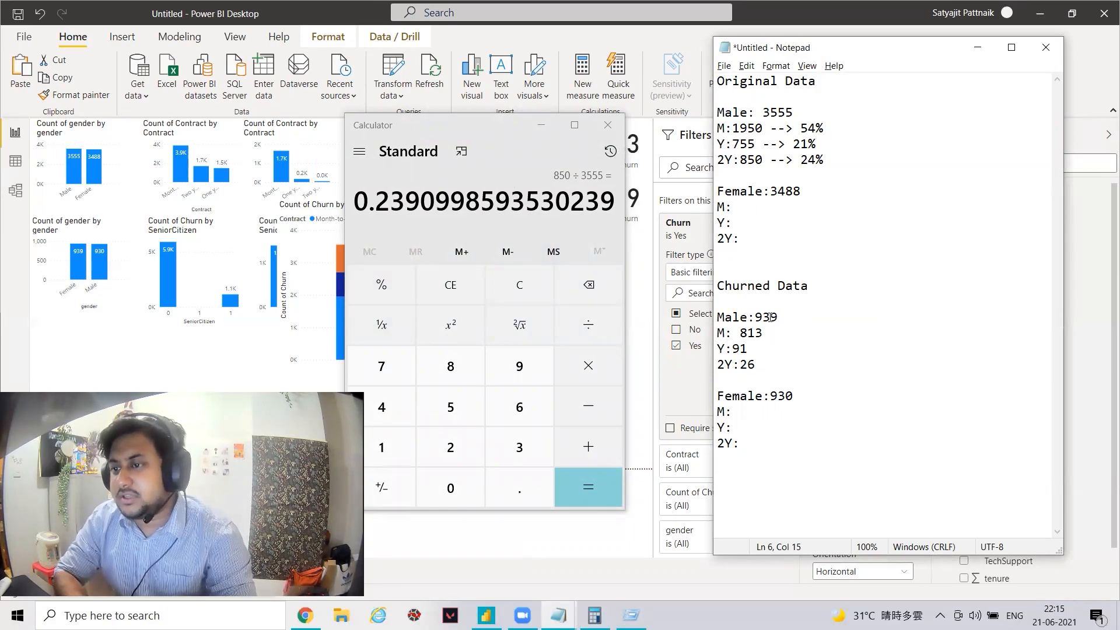
Step: Divide 813 by 939 in Calculator and append "--> 86%" to the Male M line in Churned Data
click(572, 214)
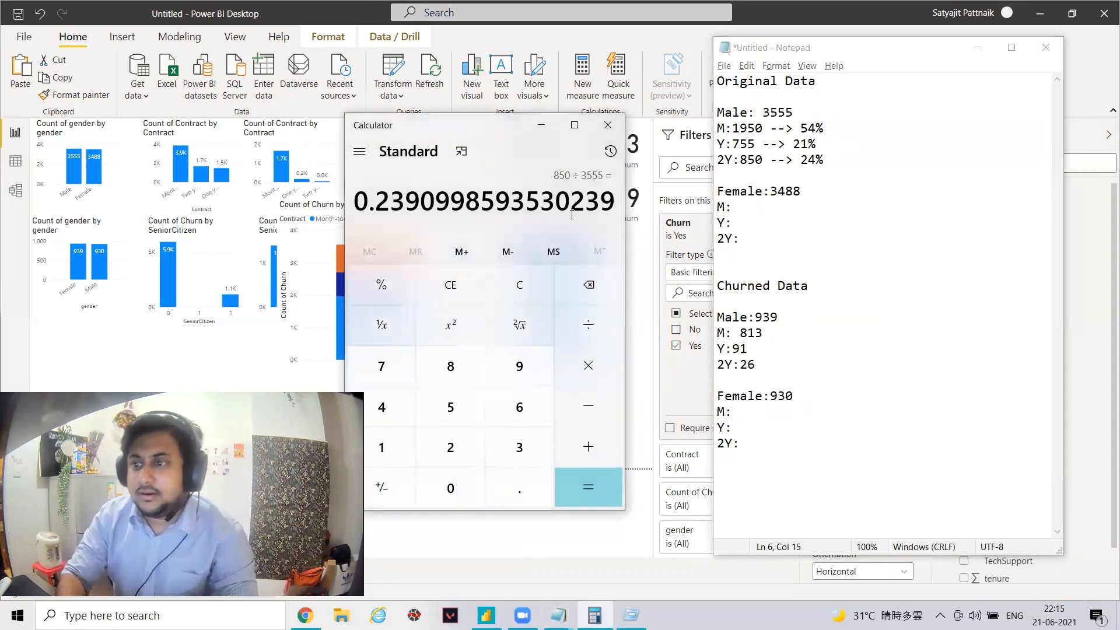
text(813/9)
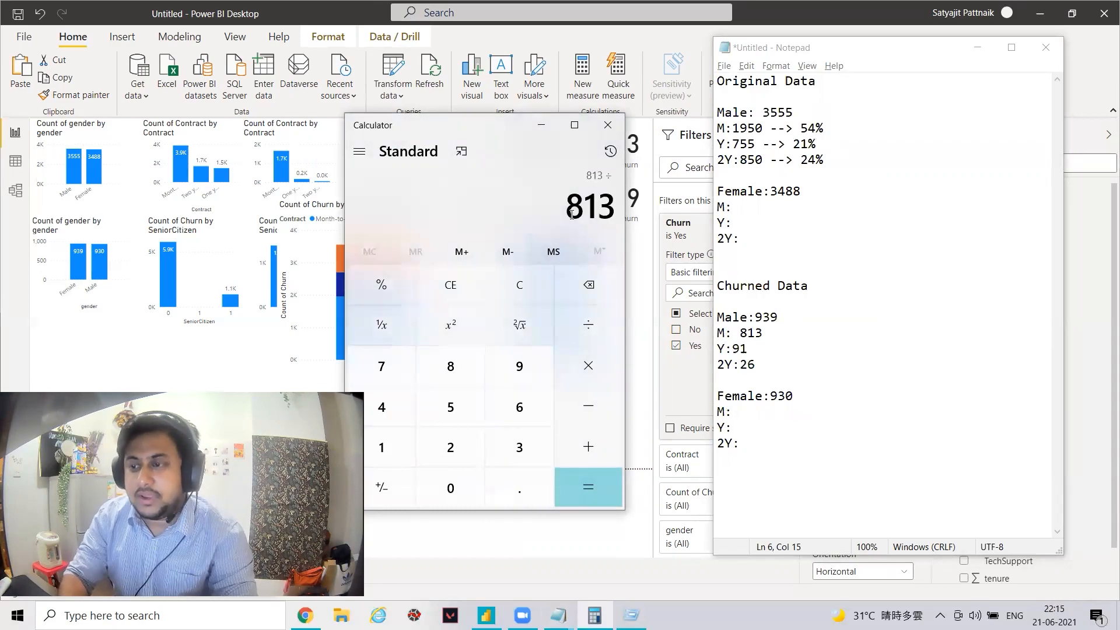
text(39)
key(Return)
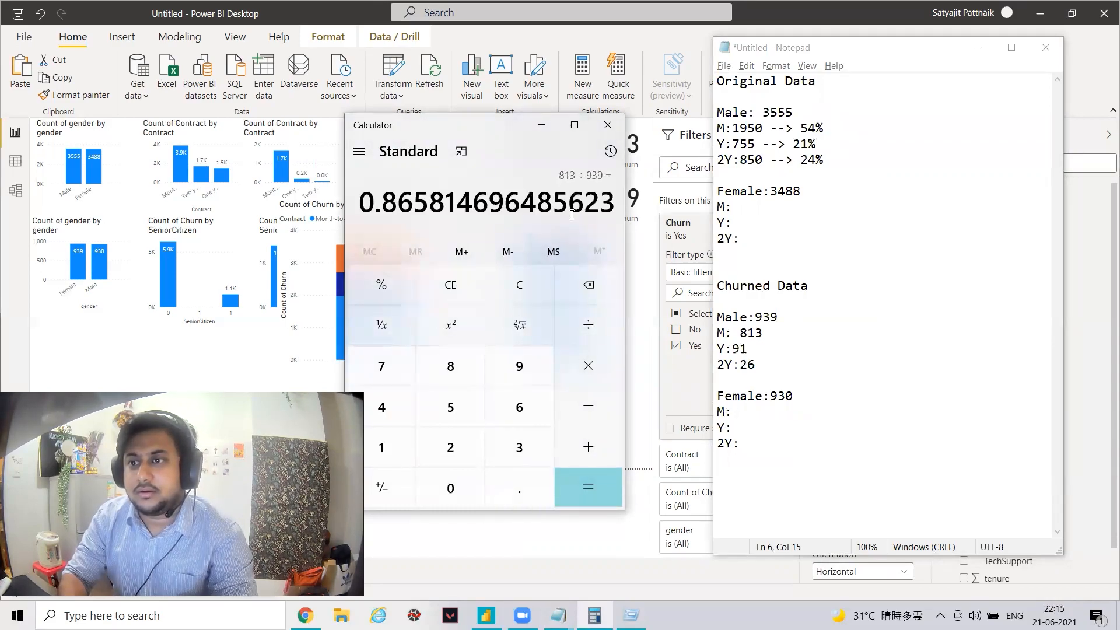
click(793, 336)
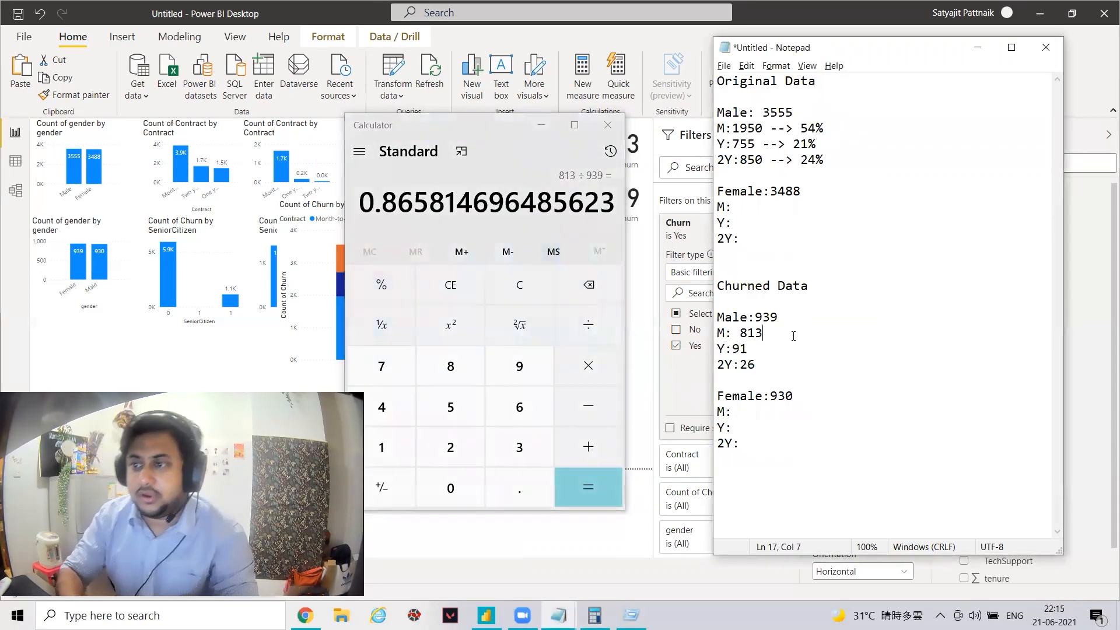
text(--> 86)
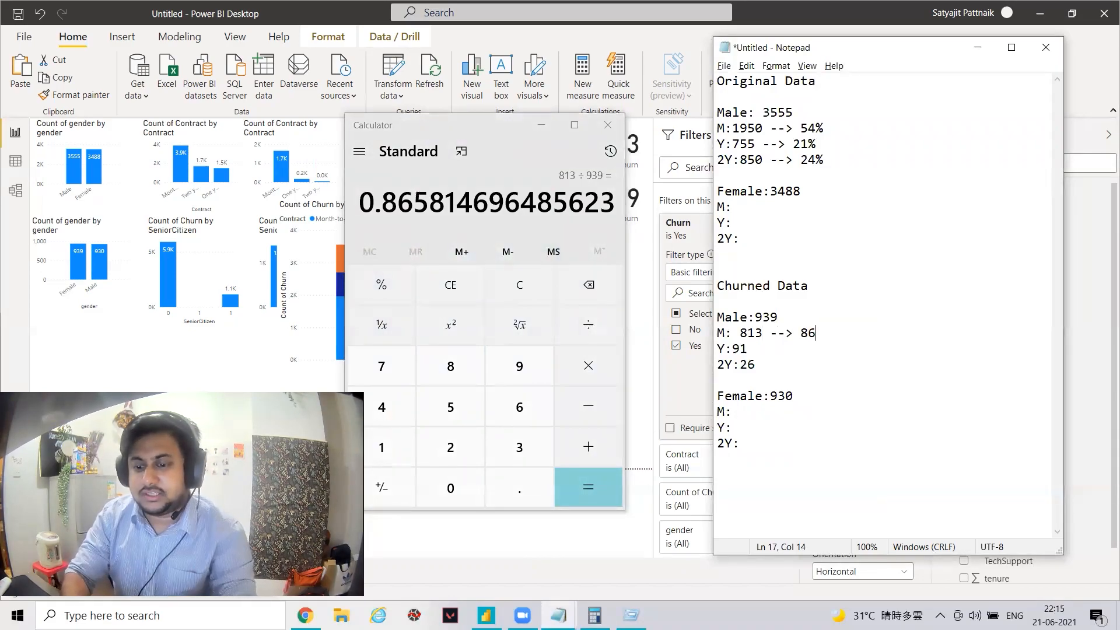
text(%)
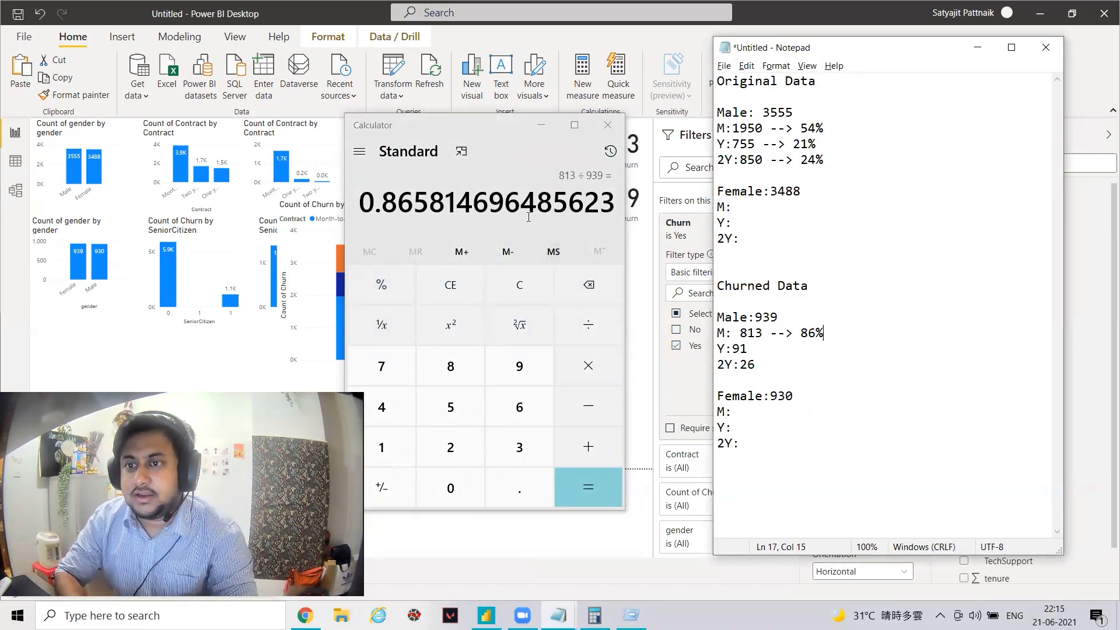
Step: Divide 91 by 939 in Calculator and append "--> 9%" to the Male Y line in Churned Data
click(528, 217)
text(91)
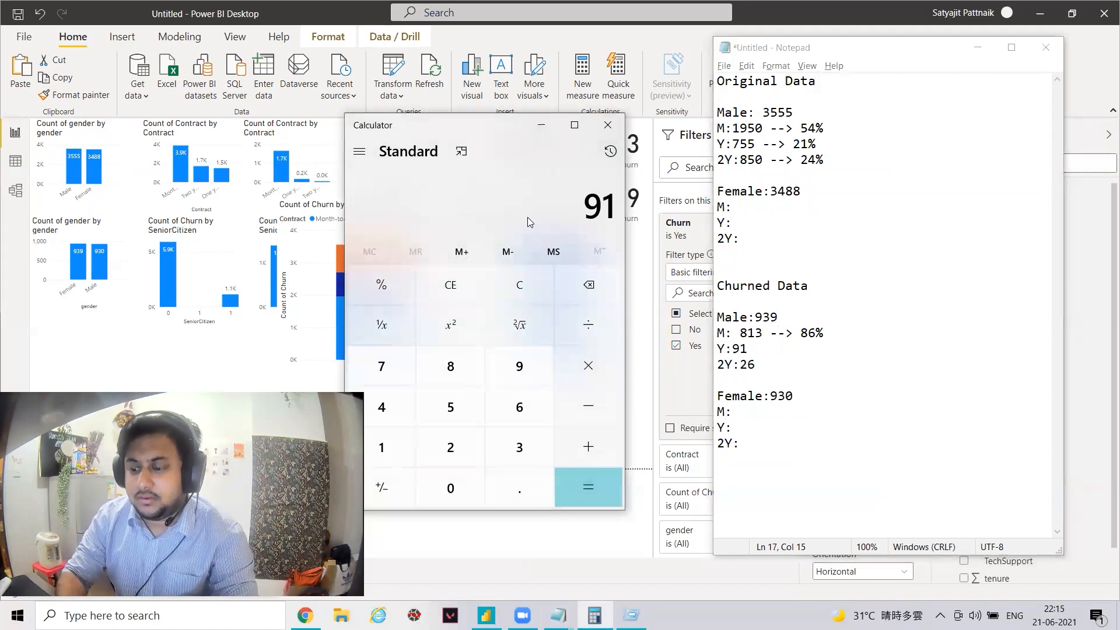
key(slash)
text(939)
key(Return)
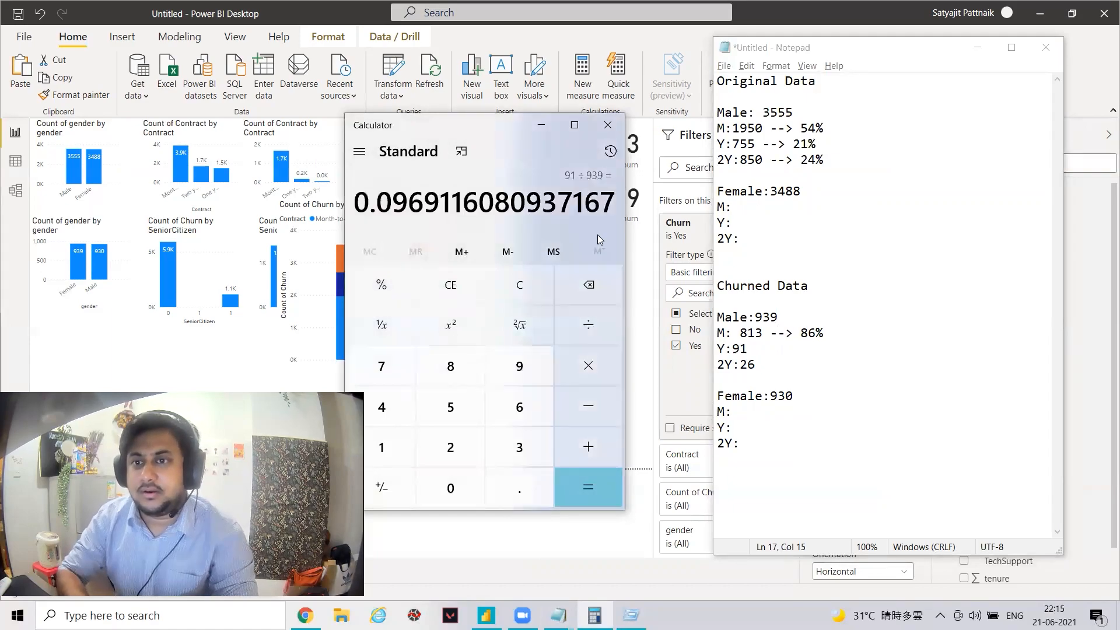
click(816, 345)
text(--> 9%)
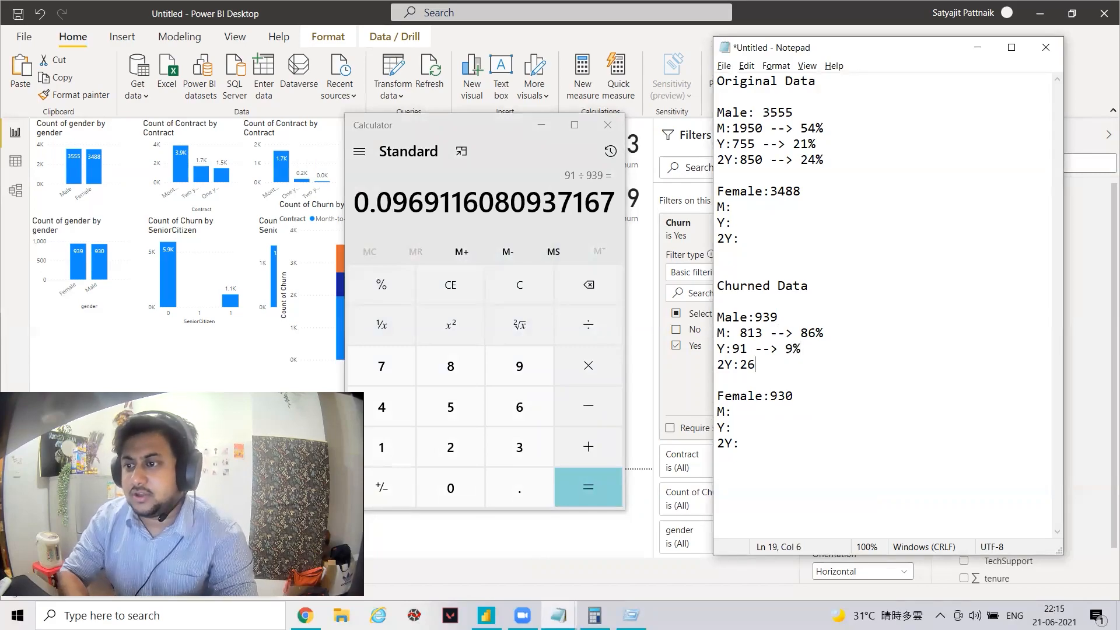
Step: Append "--> 4%" to the Male 2Y line in Churned Data
text( --> 5)
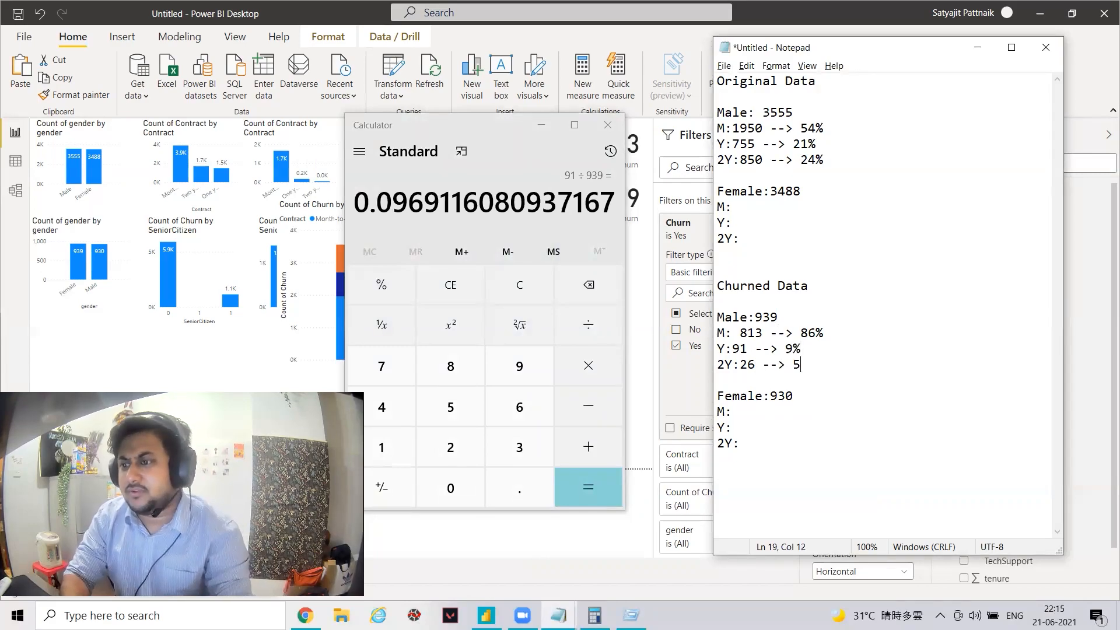
key(BackSpace)
text(4)
key(BackSpace)
text(4%)
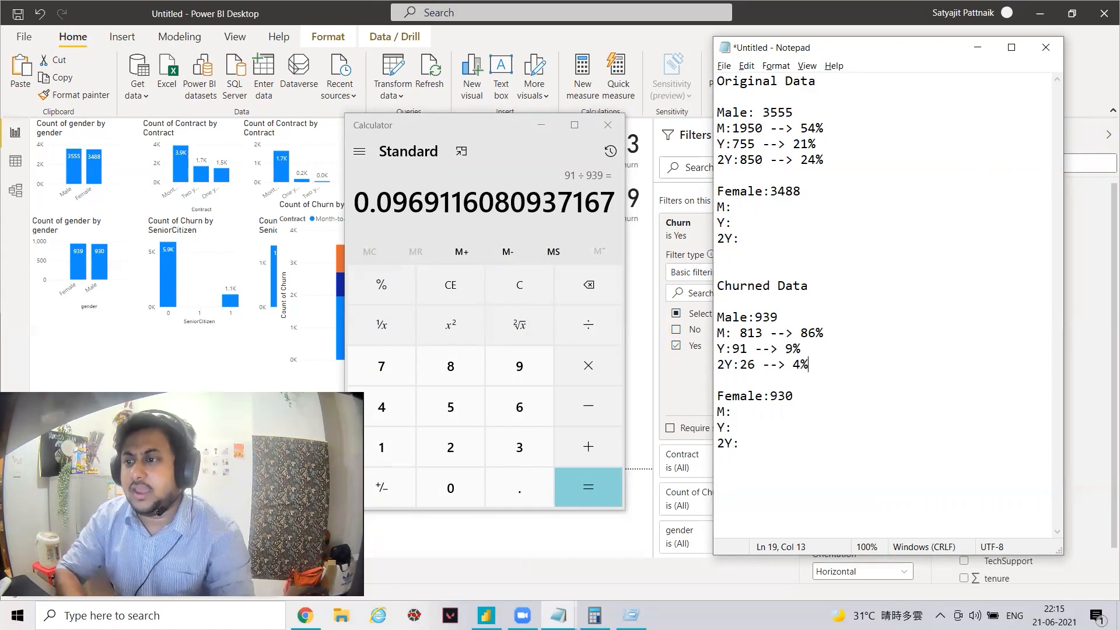
Step: Enter the Female counts under Original Data in the note: 1925 for M, 718 for Y and 845 for 2Y
click(541, 125)
click(747, 212)
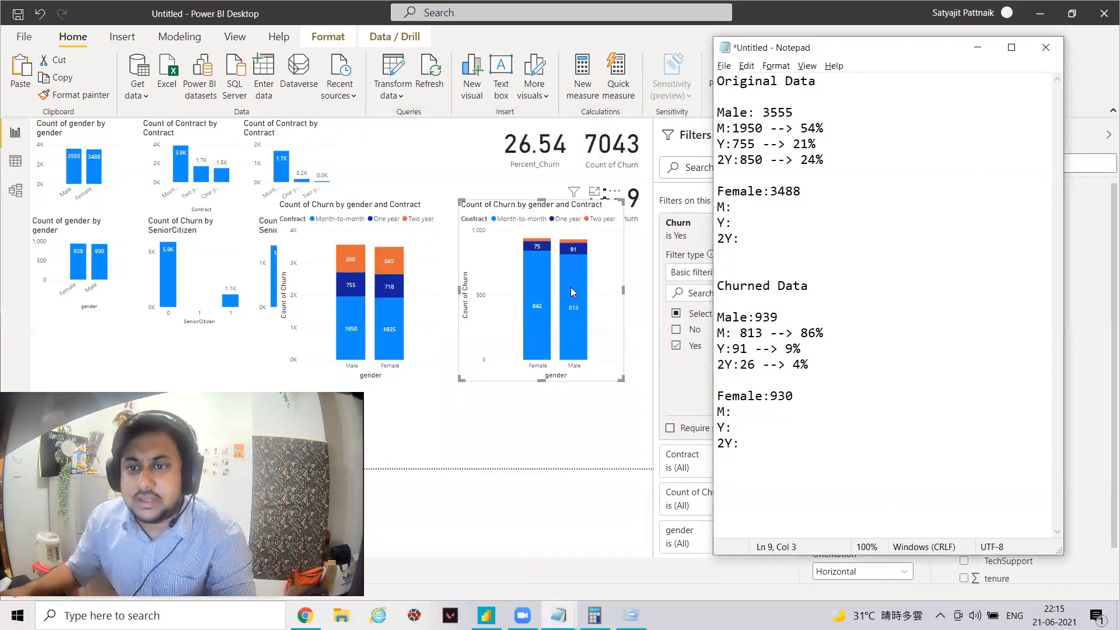
mouse_move(390, 339)
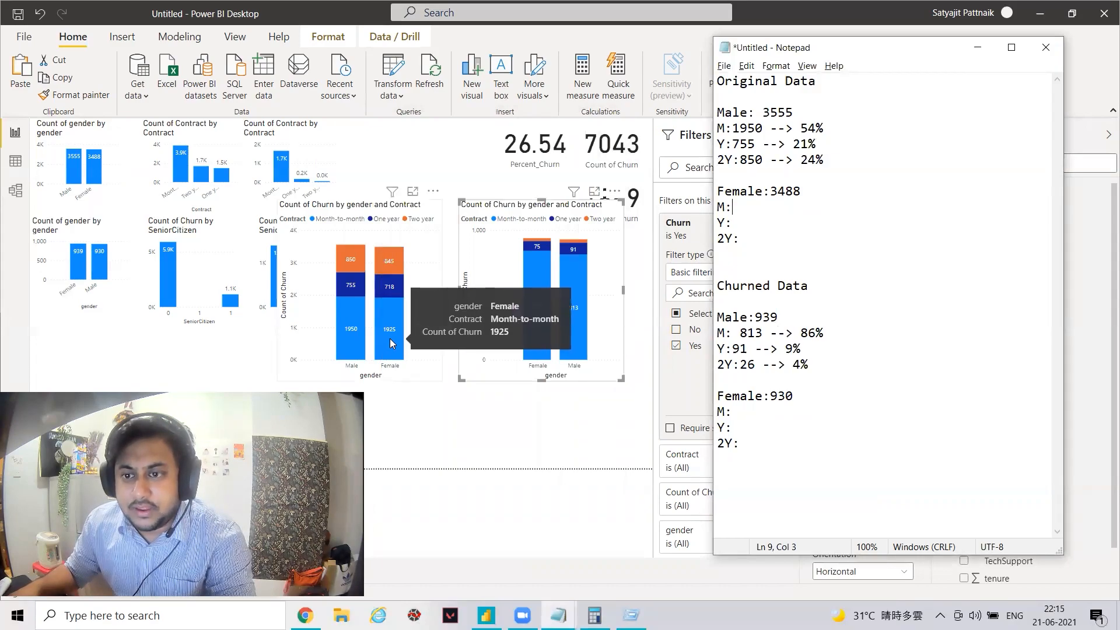
text(1)
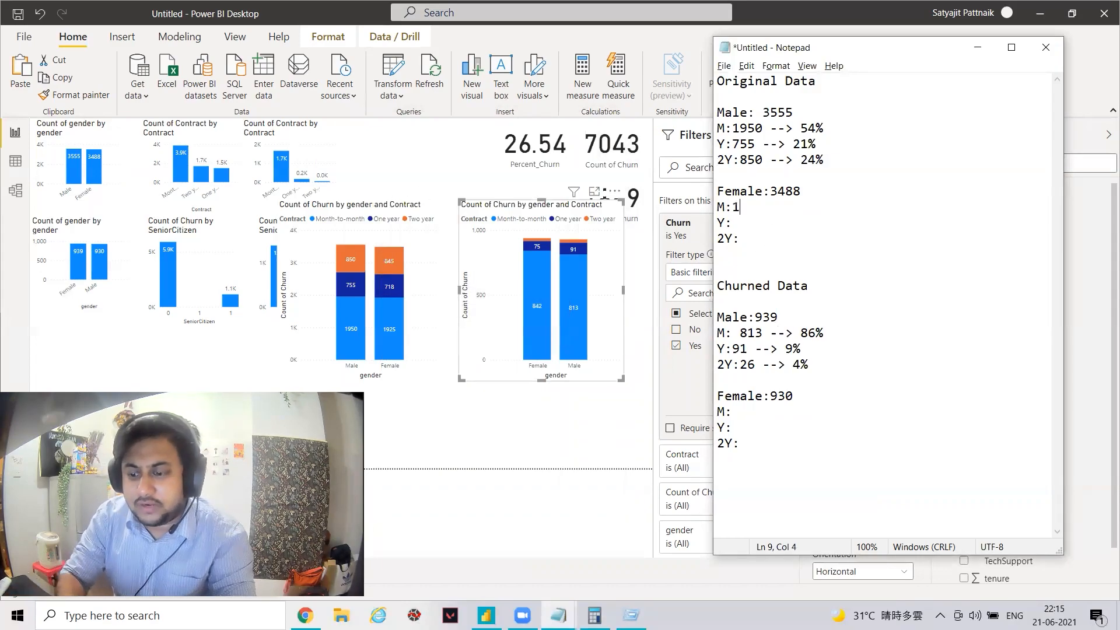
text(925)
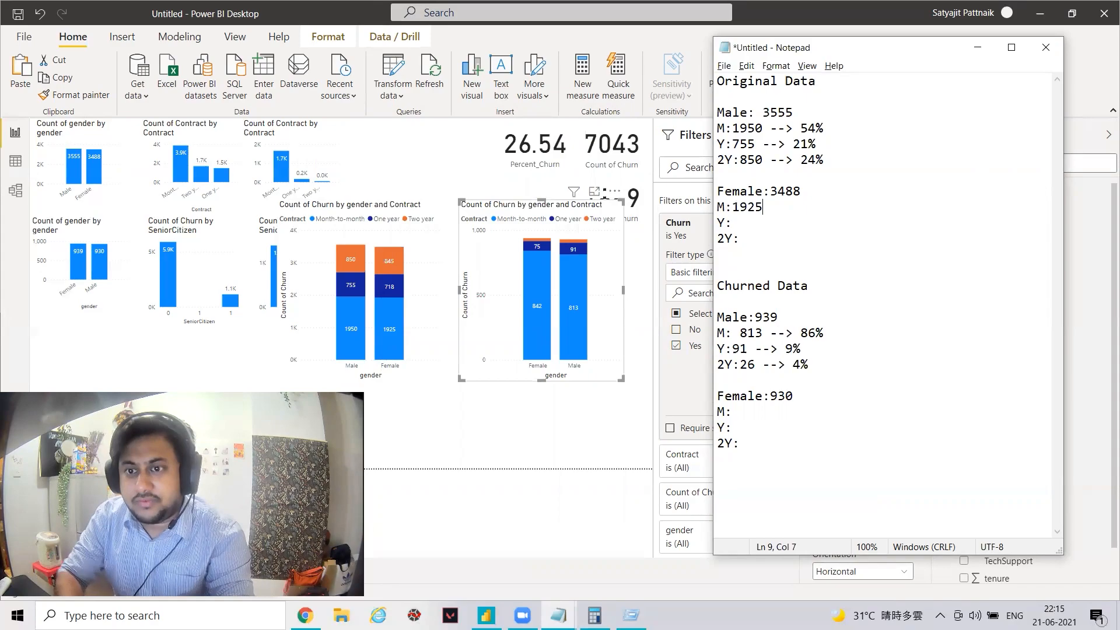
click(772, 219)
text(718 2Y:)
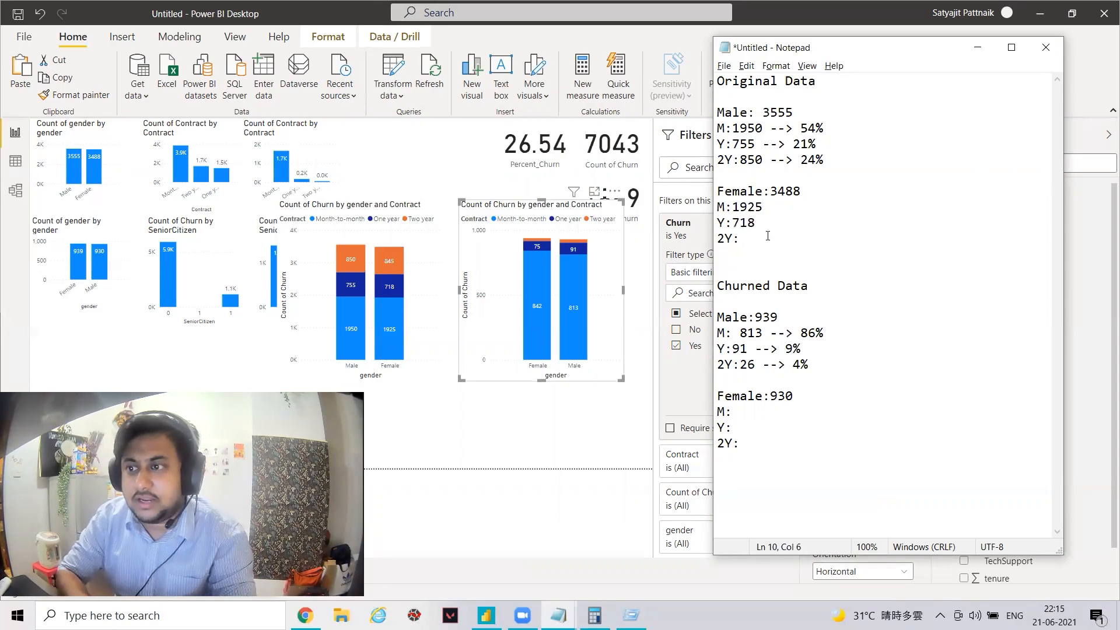
text(845)
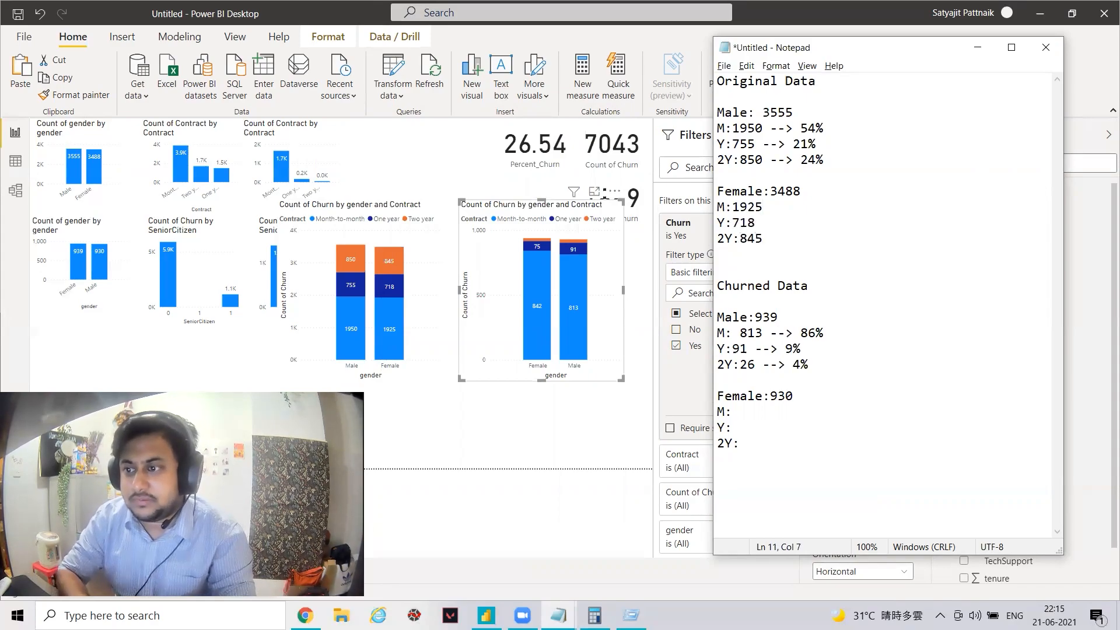
Step: Enter 813 for M and 91 for Y under Female in Churned Data
click(756, 410)
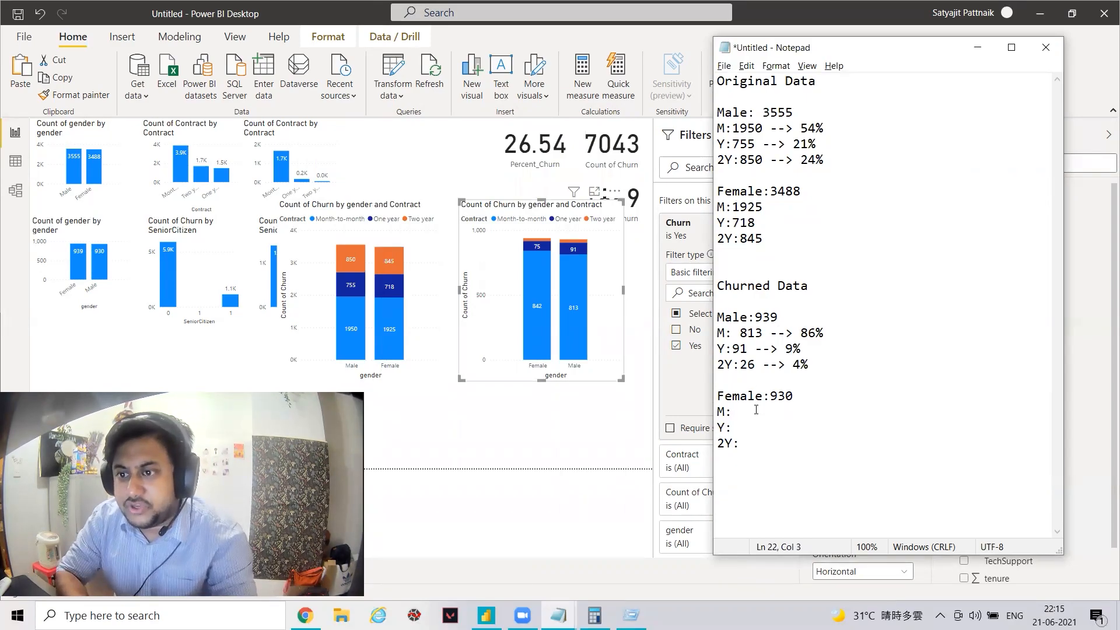
text(813 Y:)
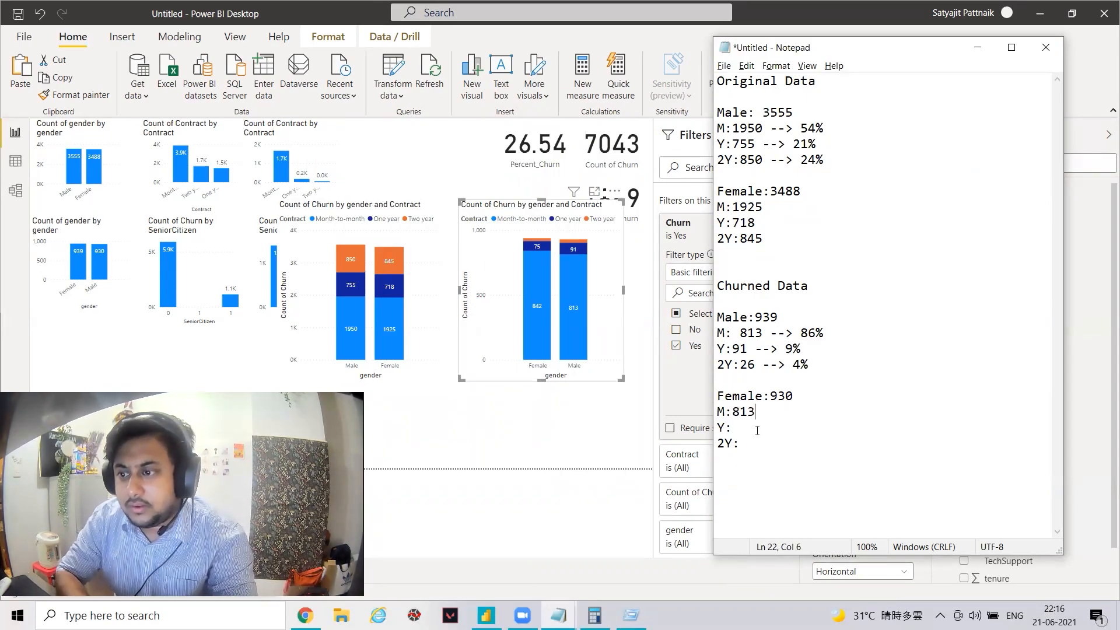
text(91)
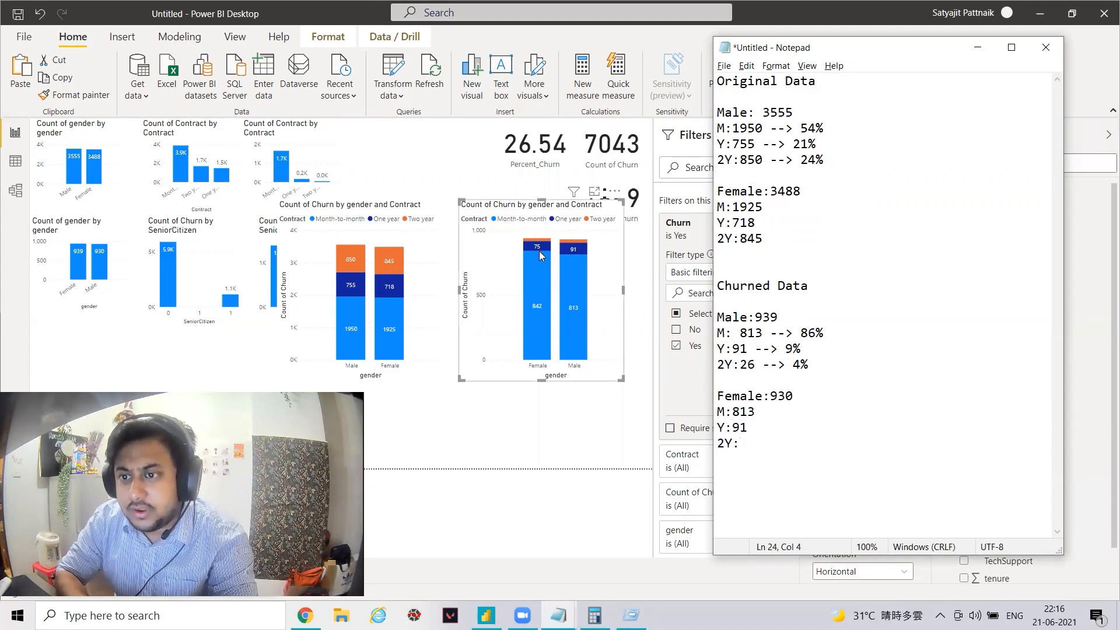
Step: Correct the Female M count in Churned Data to 842, keeping the Y entry on its own line
key(BackSpace)
key(BackSpace)
key(BackSpace)
text(842)
key(Delete)
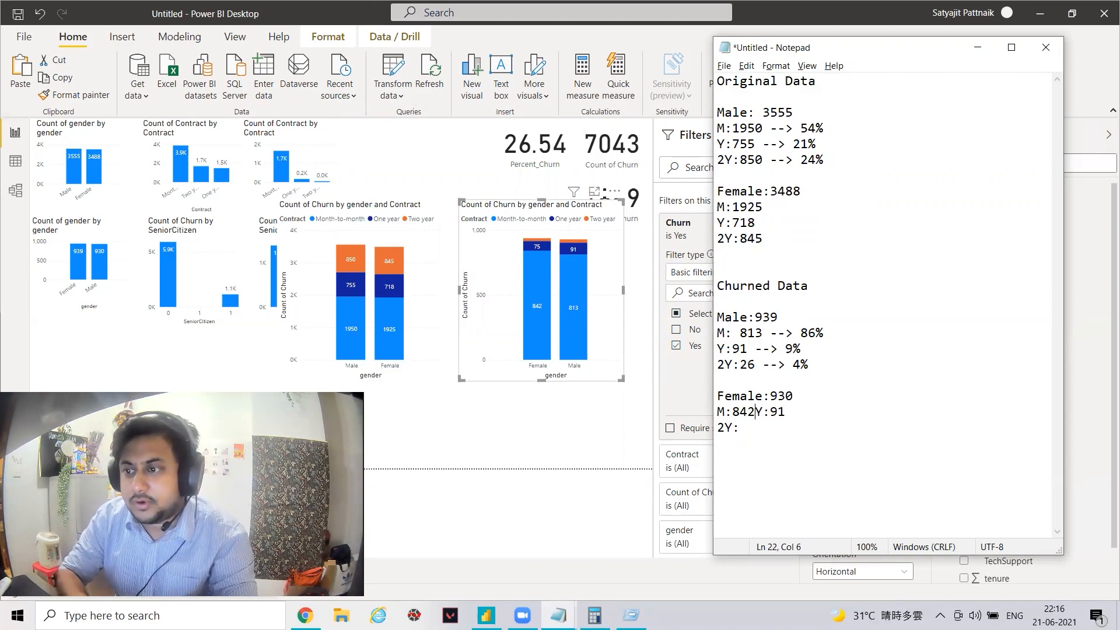
key(Return)
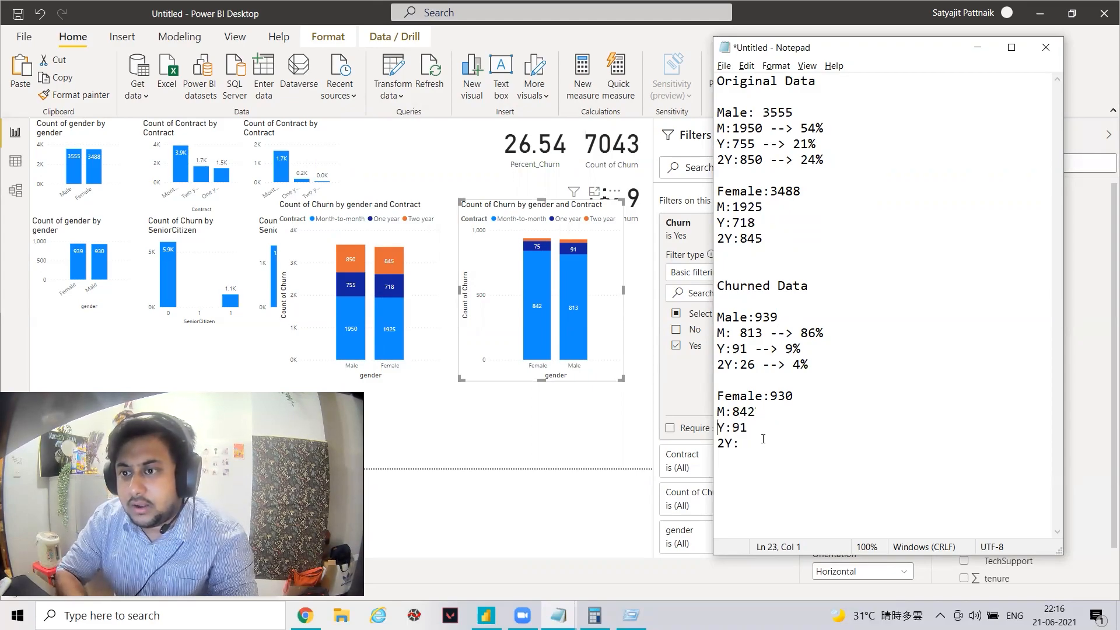
Step: Correct the Female Y count in Churned Data to 75 and enter 22 as the 2Y count from the churn chart
key(BackSpace)
key(BackSpace)
text(75)
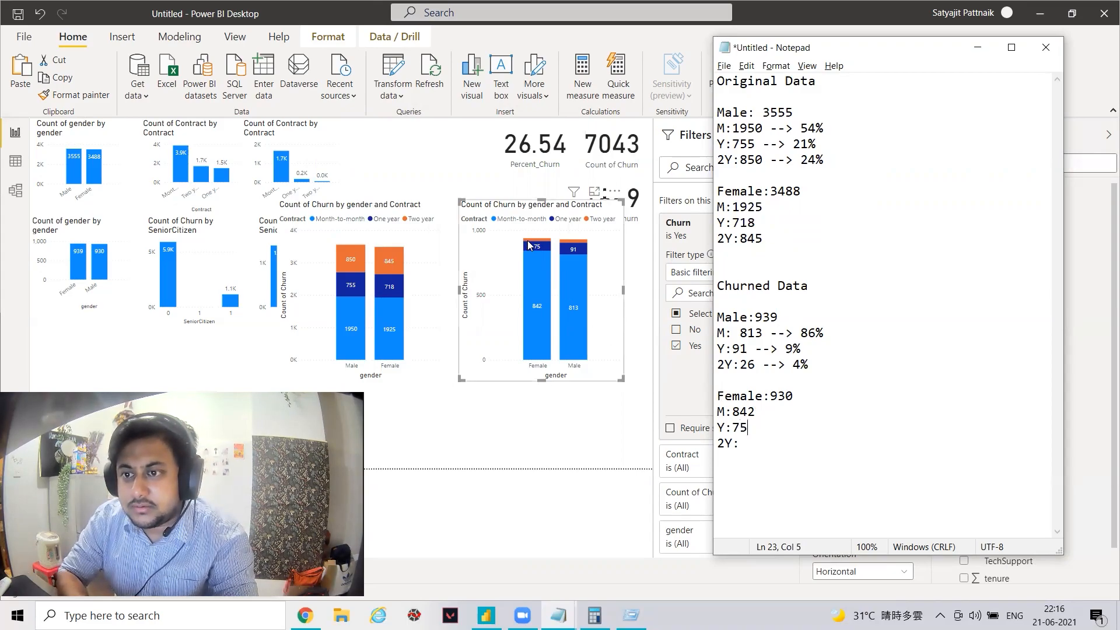
click(782, 449)
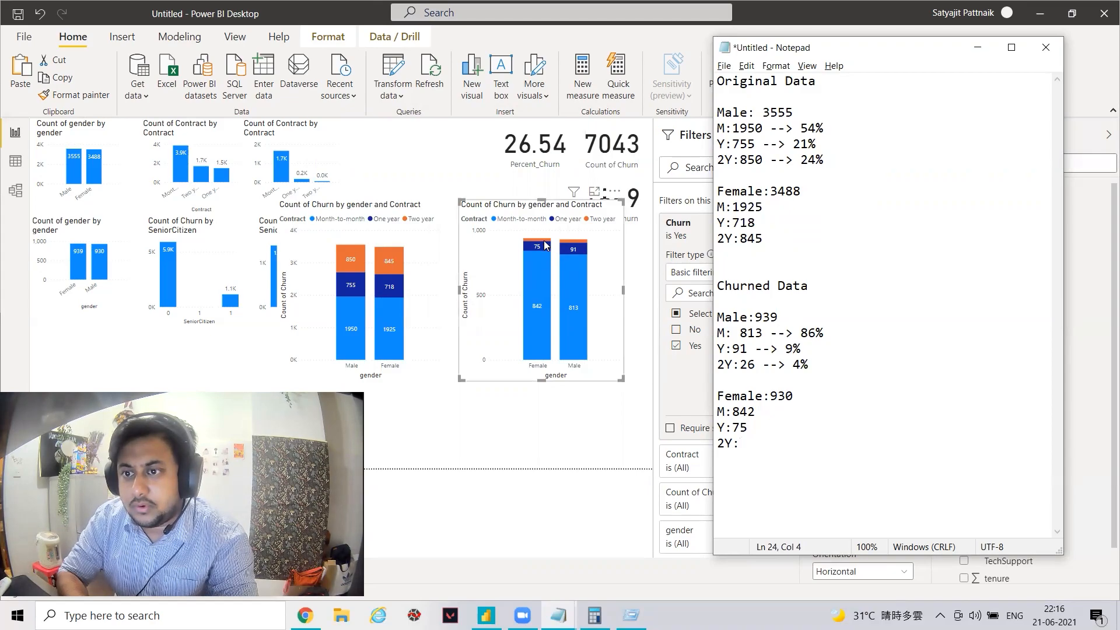
mouse_move(545, 245)
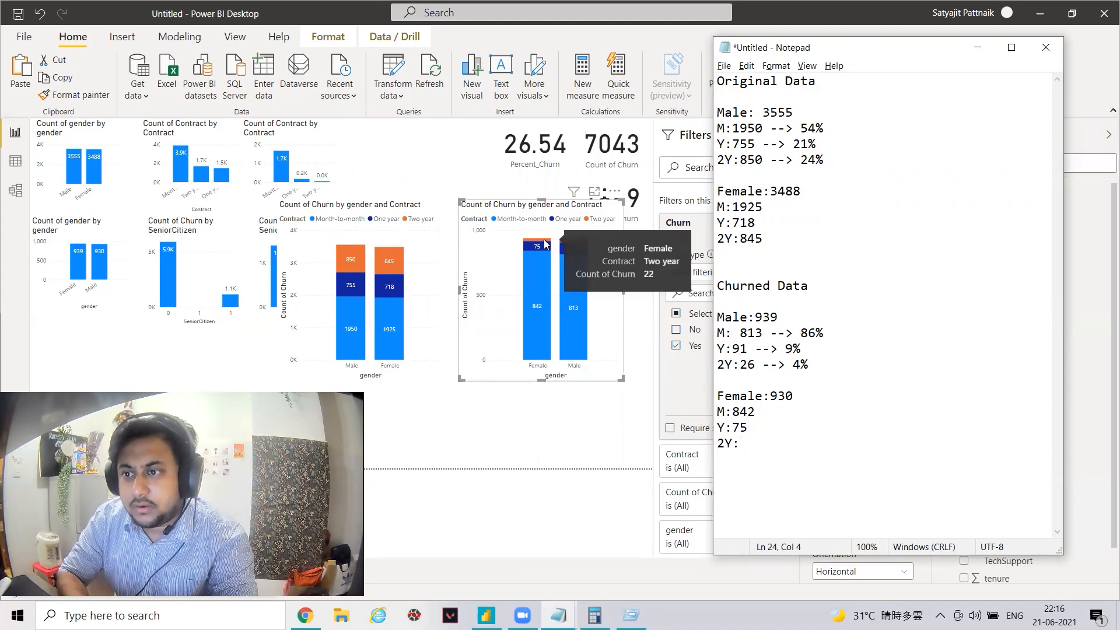
text(22)
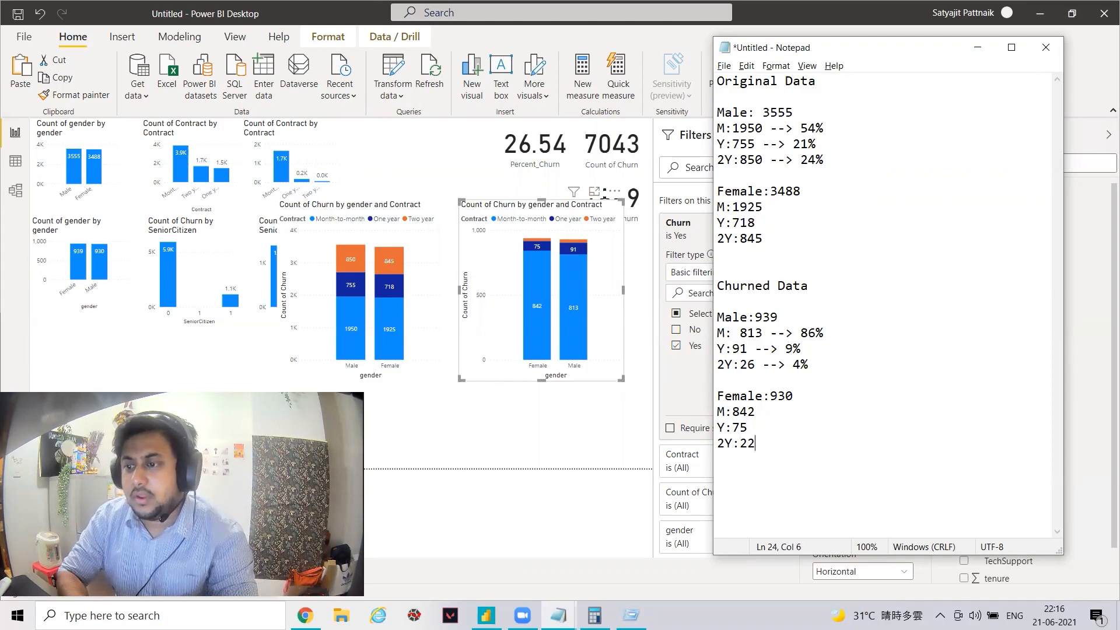
Step: Divide 1925 by 3488 in Calculator and append "--> 55%" to the Female M line in Original Data
key(alt+Tab)
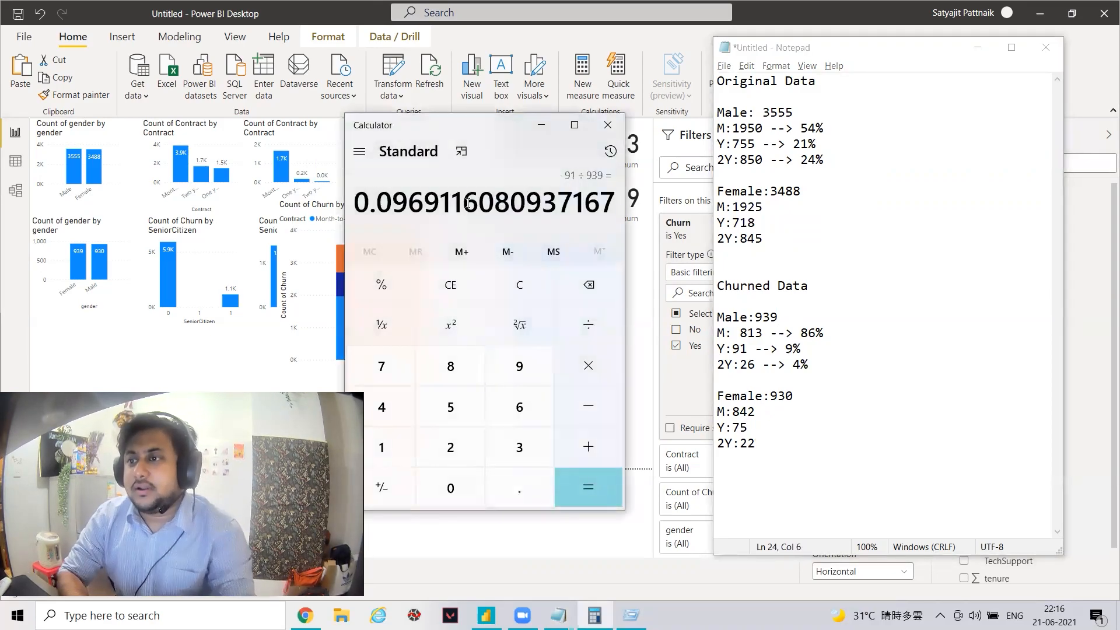
text(1925)
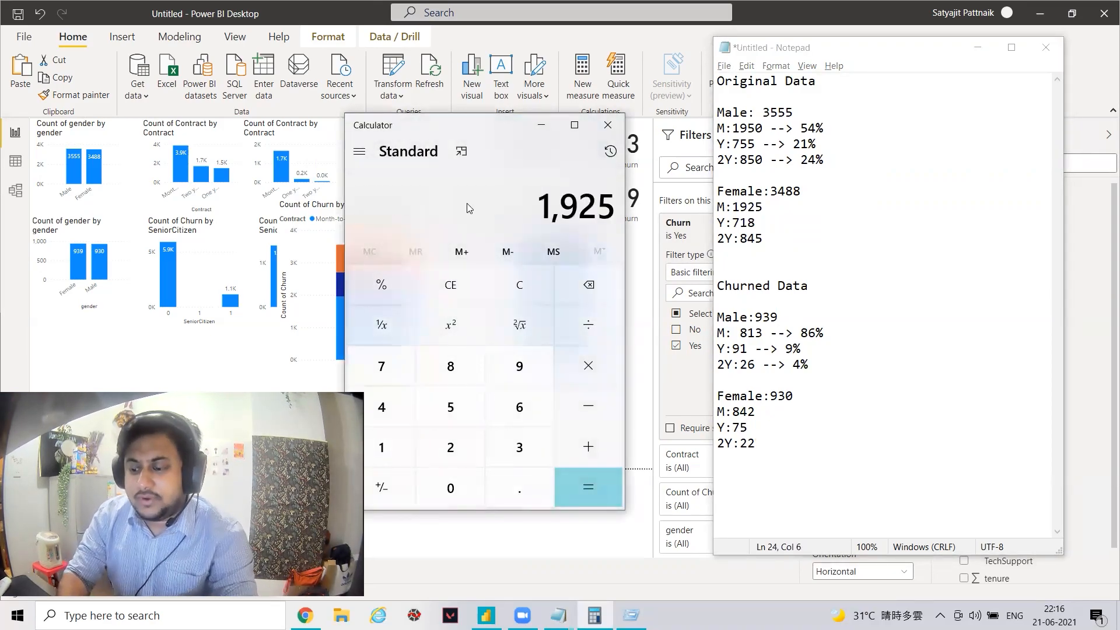
key(slash)
text(3488)
key(Return)
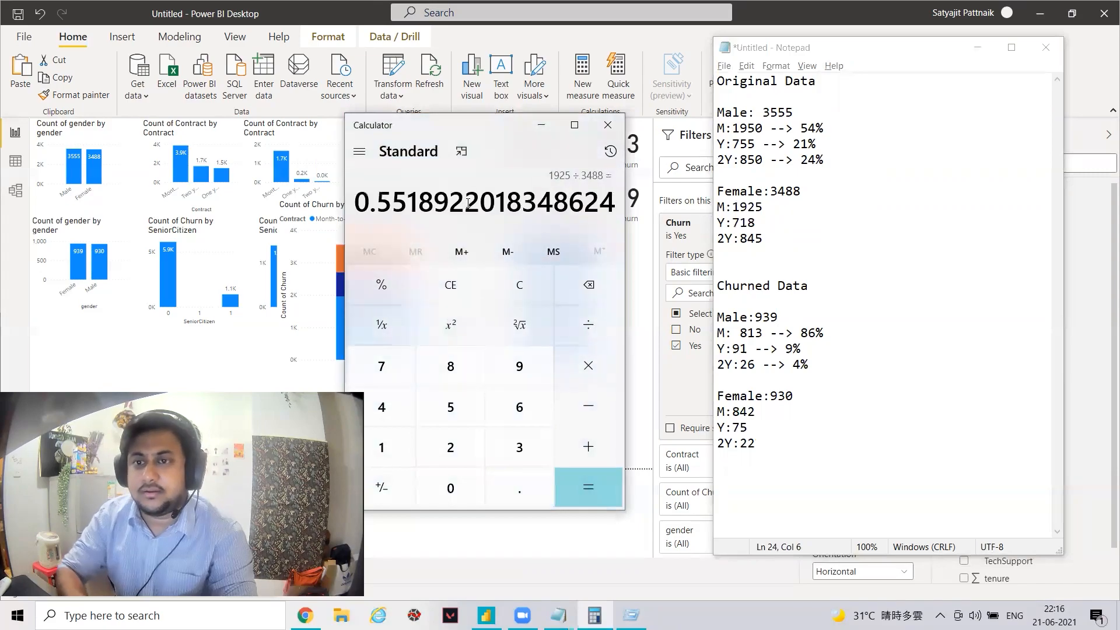
click(792, 208)
text(--> 55)
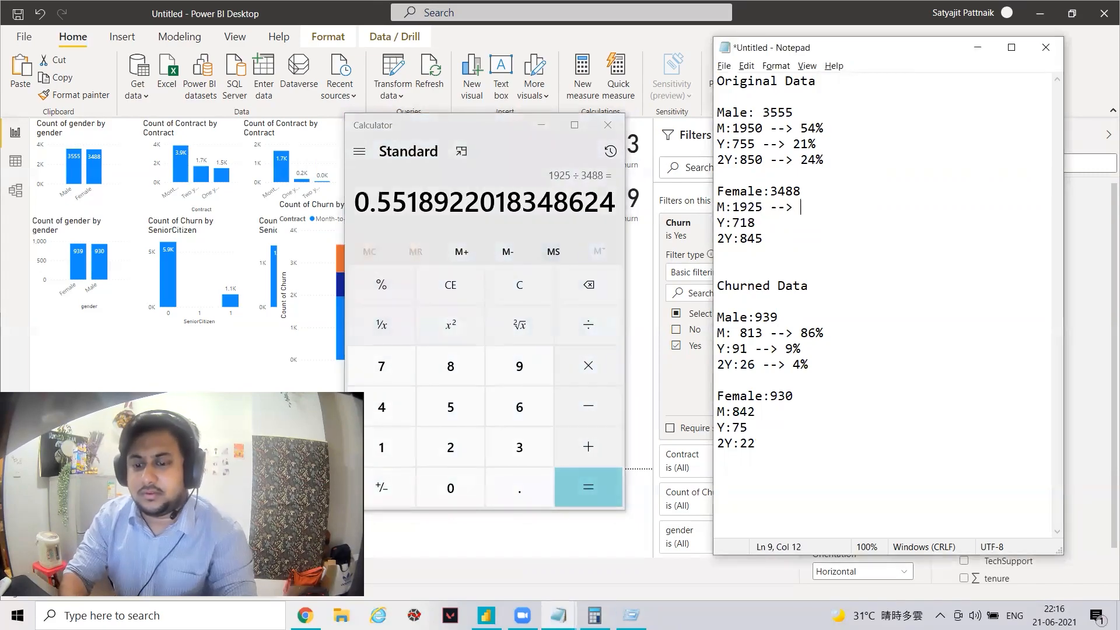
text(%)
Step: Divide 718 by 3488 in Calculator and append "-> 20%" to the Female Y line in Original Data
click(581, 207)
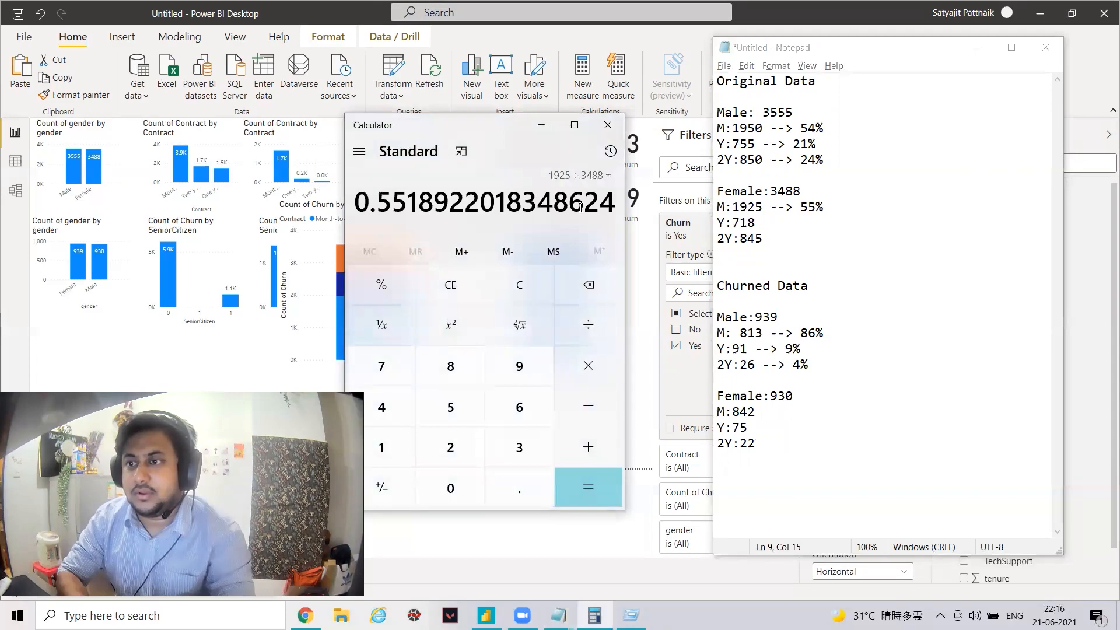
key(8)
text(18)
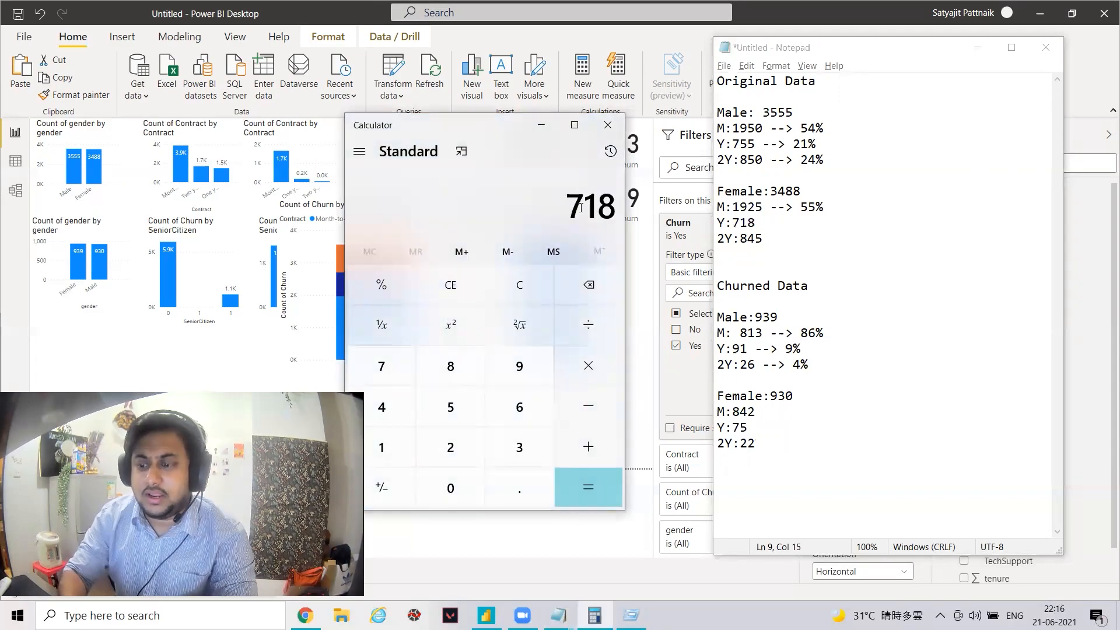
key(slash)
text(3488)
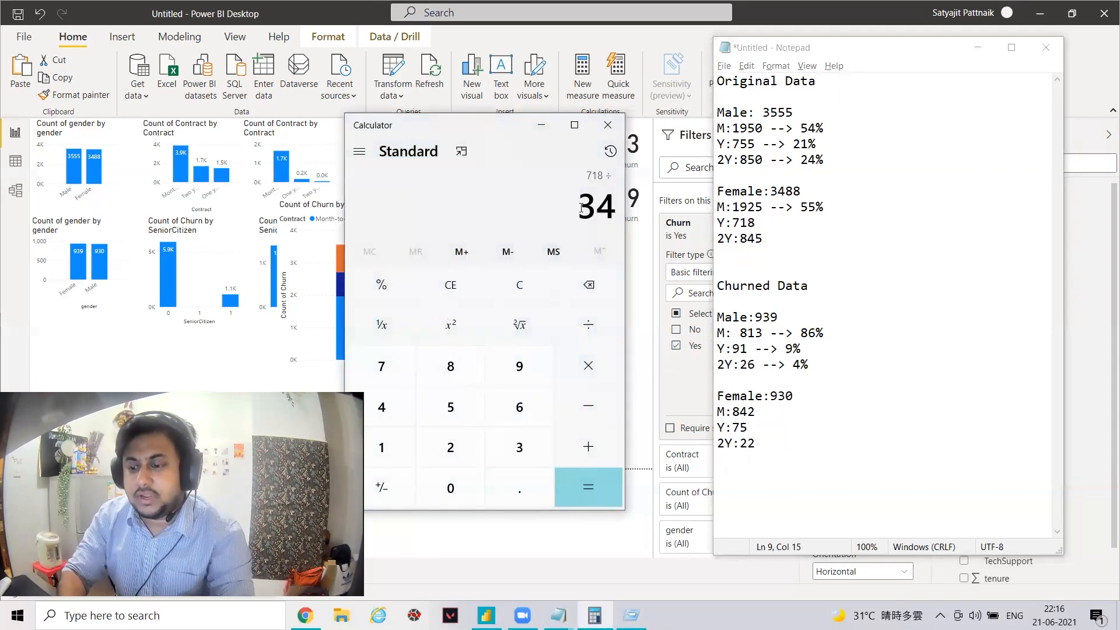
key(Return)
click(833, 215)
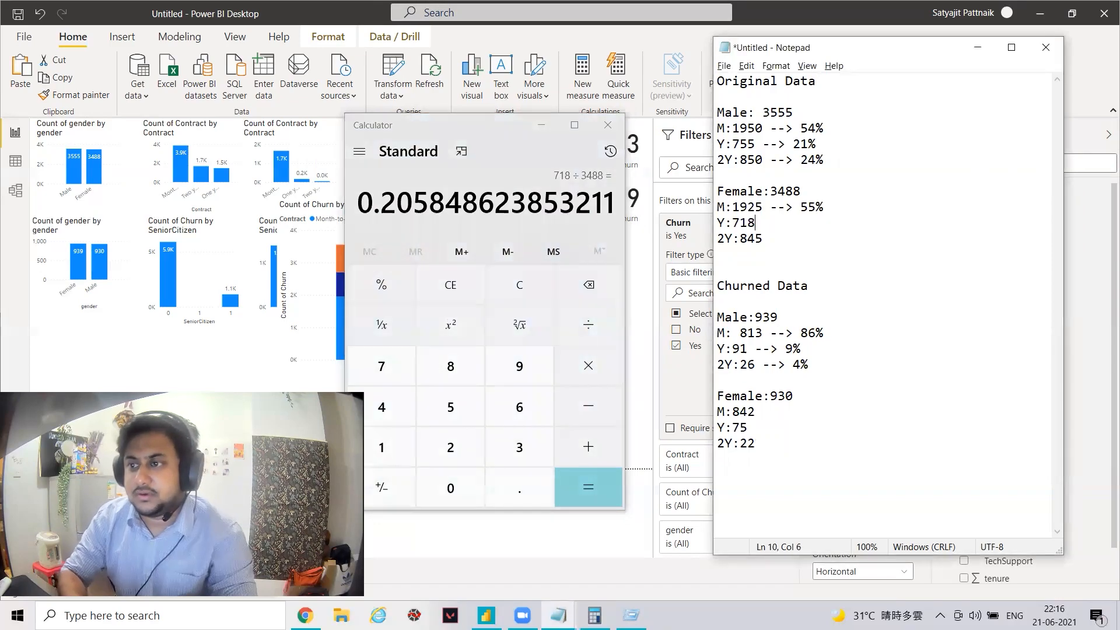
text(-> 20%)
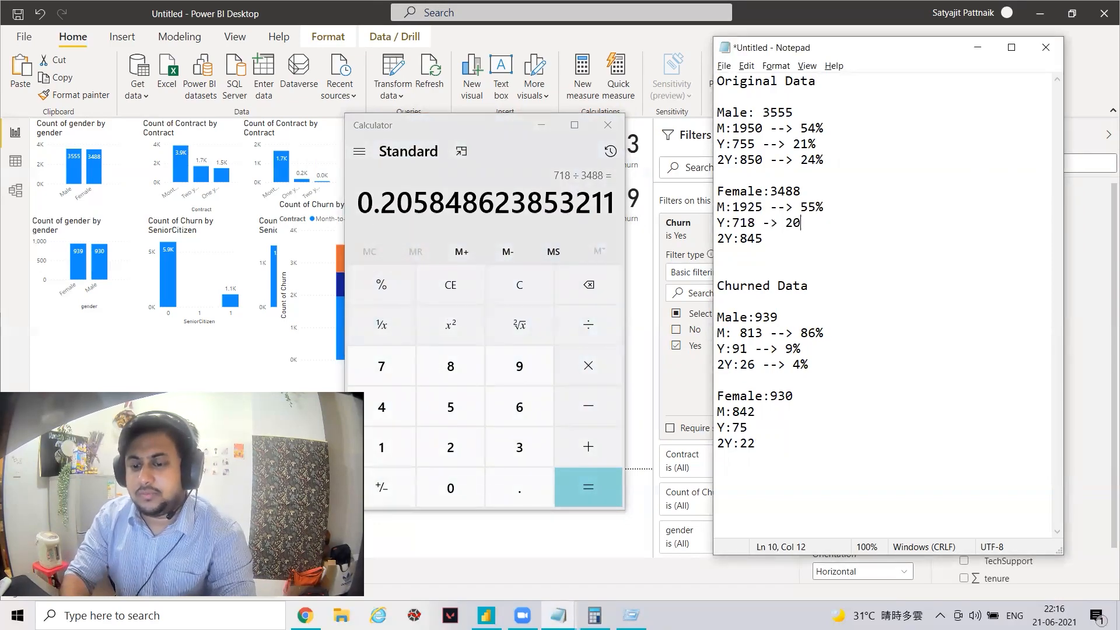
Step: Append "--> 24%" to the Female 2Y line in Original Data
click(817, 233)
text(--)
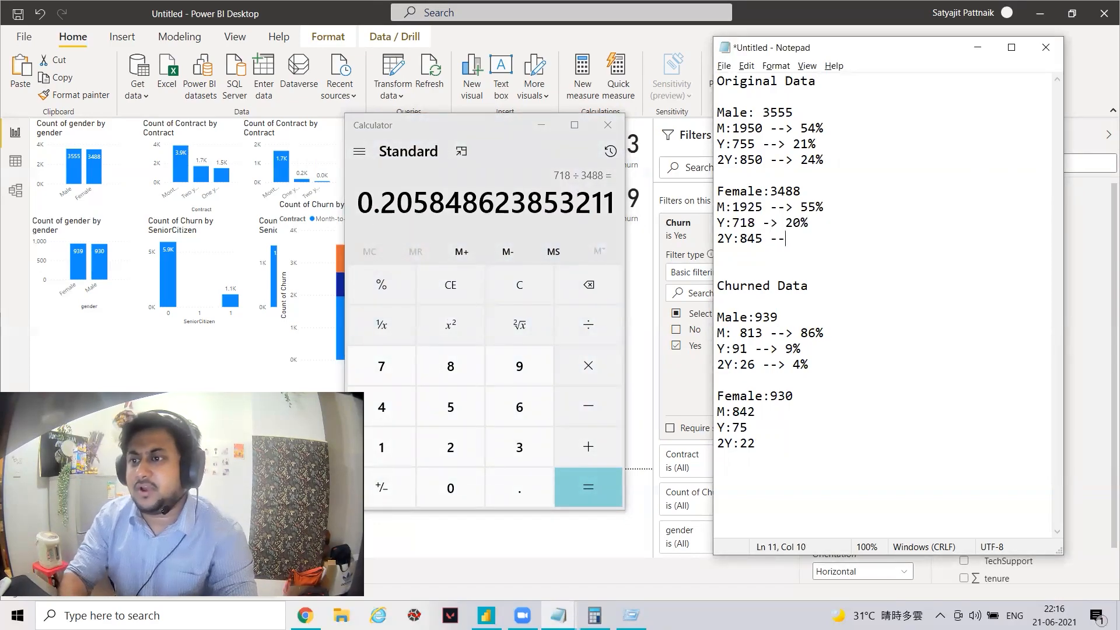
text(> 24%)
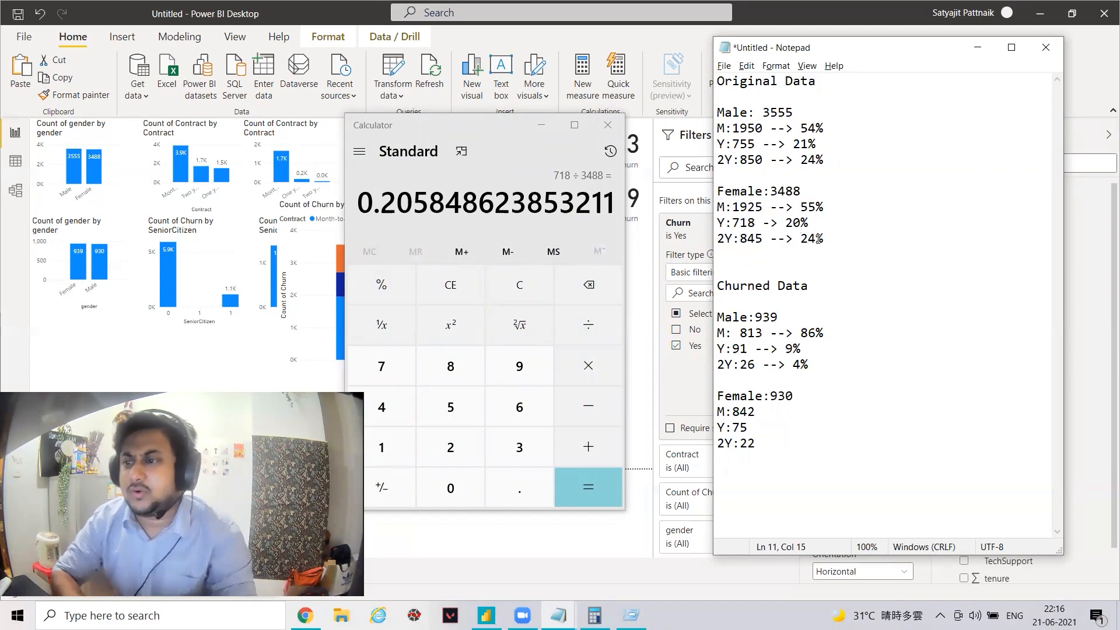
Step: Divide 842 by 930 in Calculator and append "--> 90%" to the Female M line in Churned Data
click(530, 199)
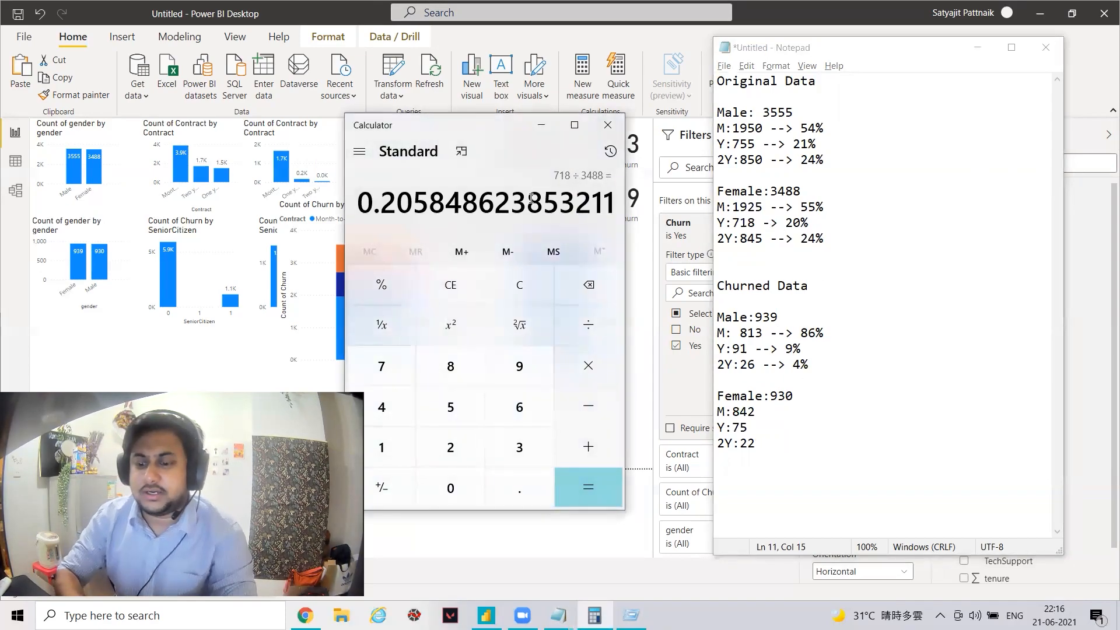
text(842/)
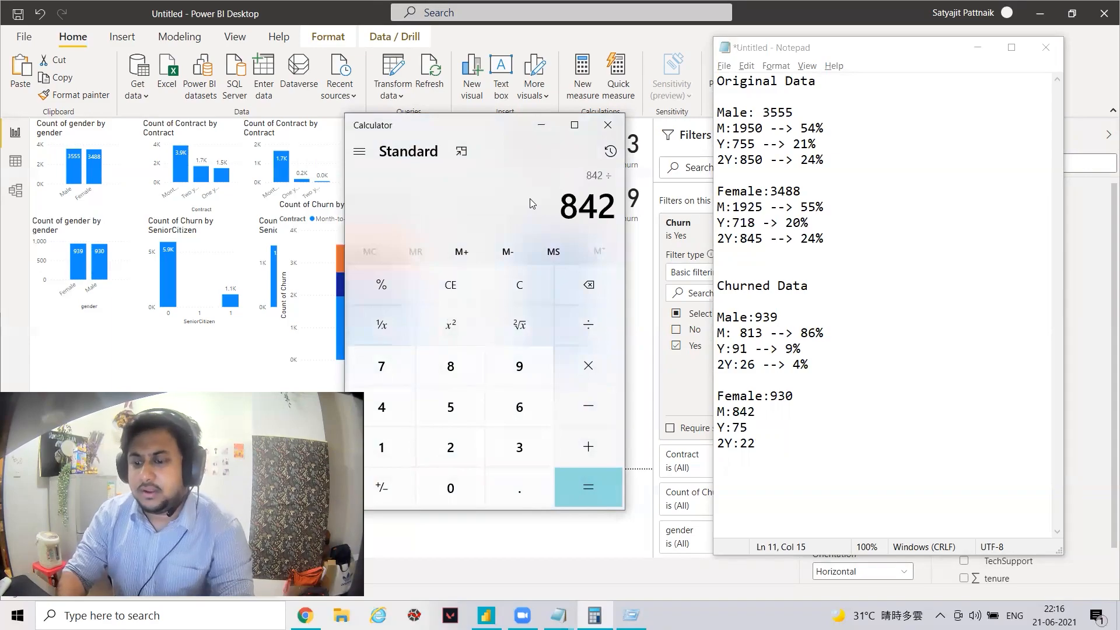
text(930)
key(Return)
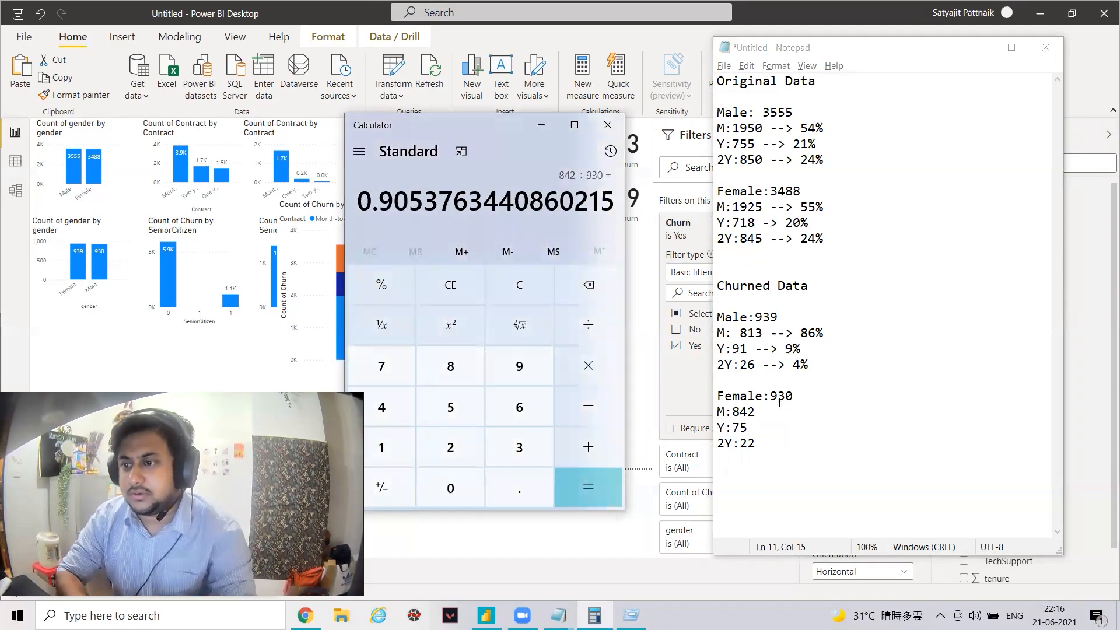
click(781, 410)
text(--> 90%)
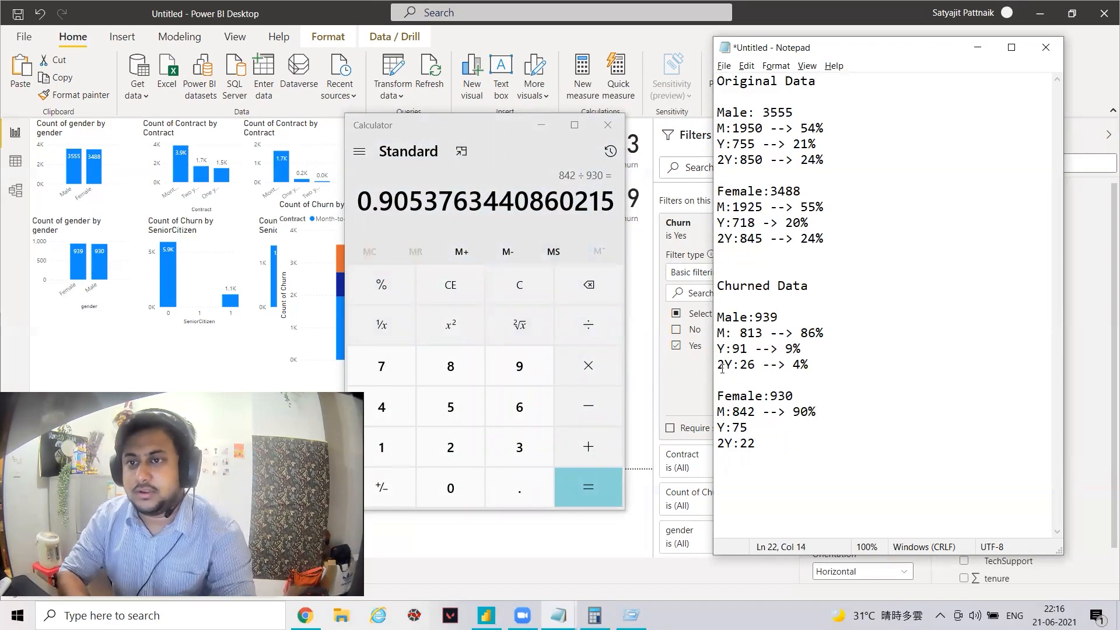
Step: Divide 75 by 930 in Calculator and append "--> 8%" to the Female Y line in Churned Data
click(576, 199)
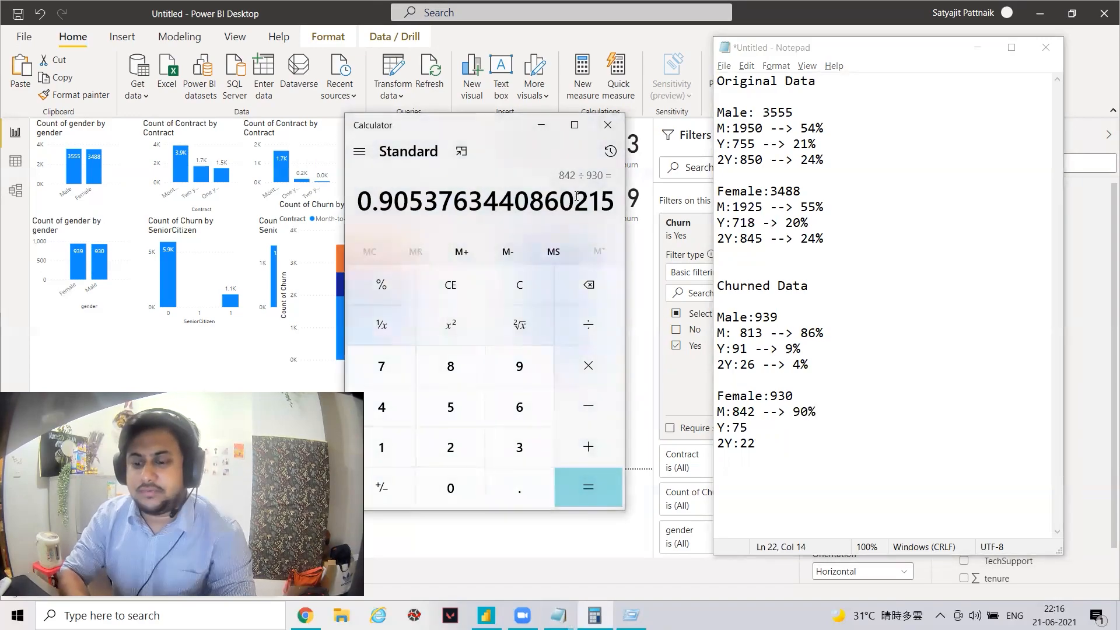
text(75/930)
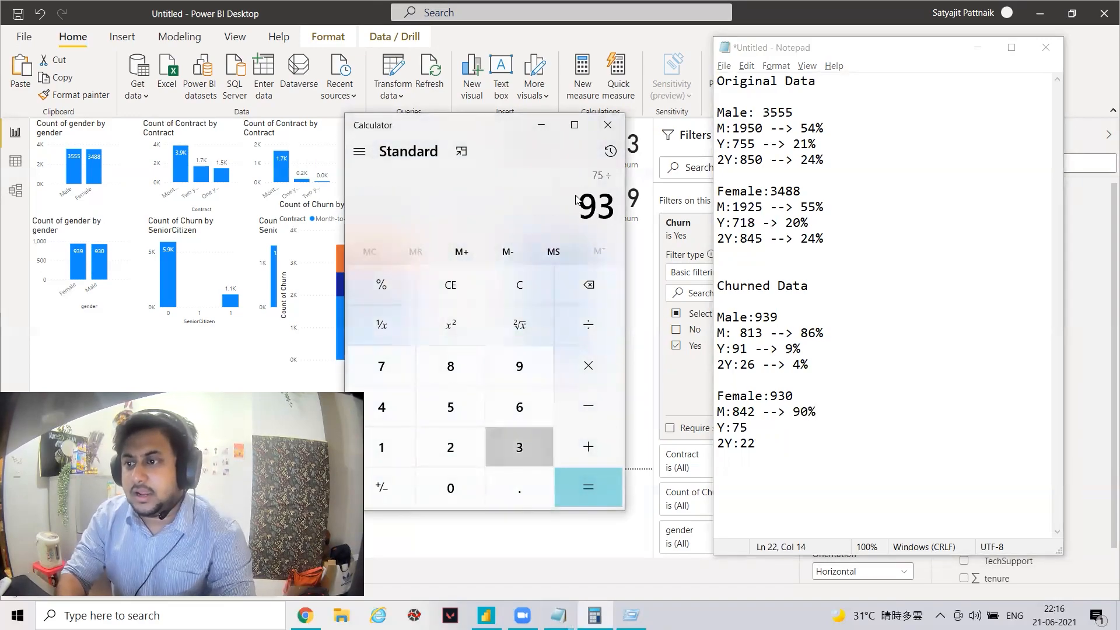
key(Return)
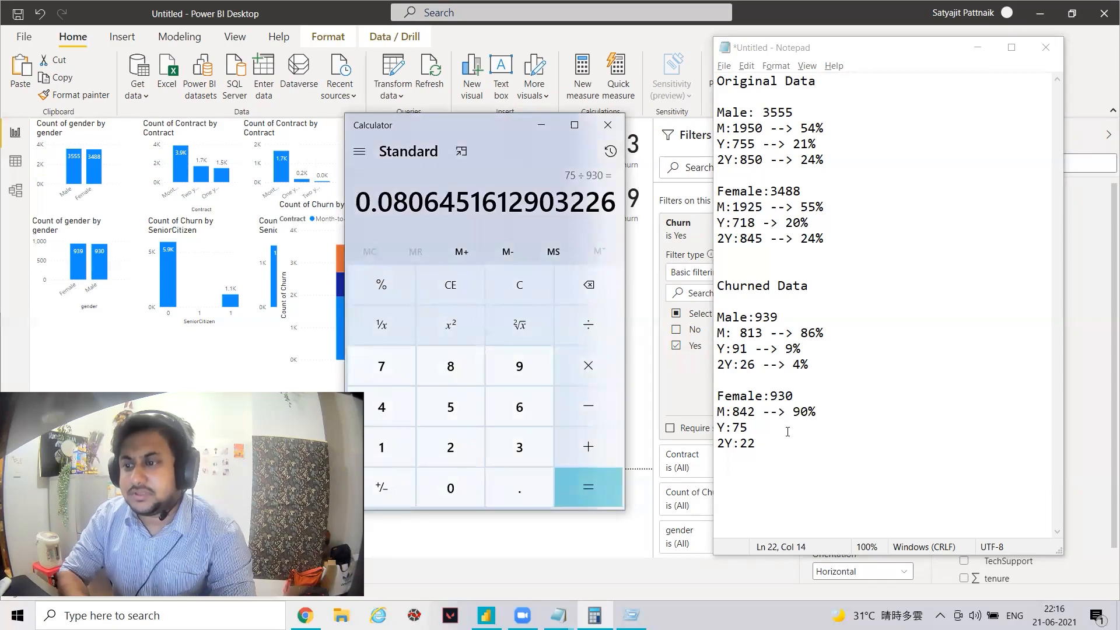
click(788, 431)
text(--> 8)
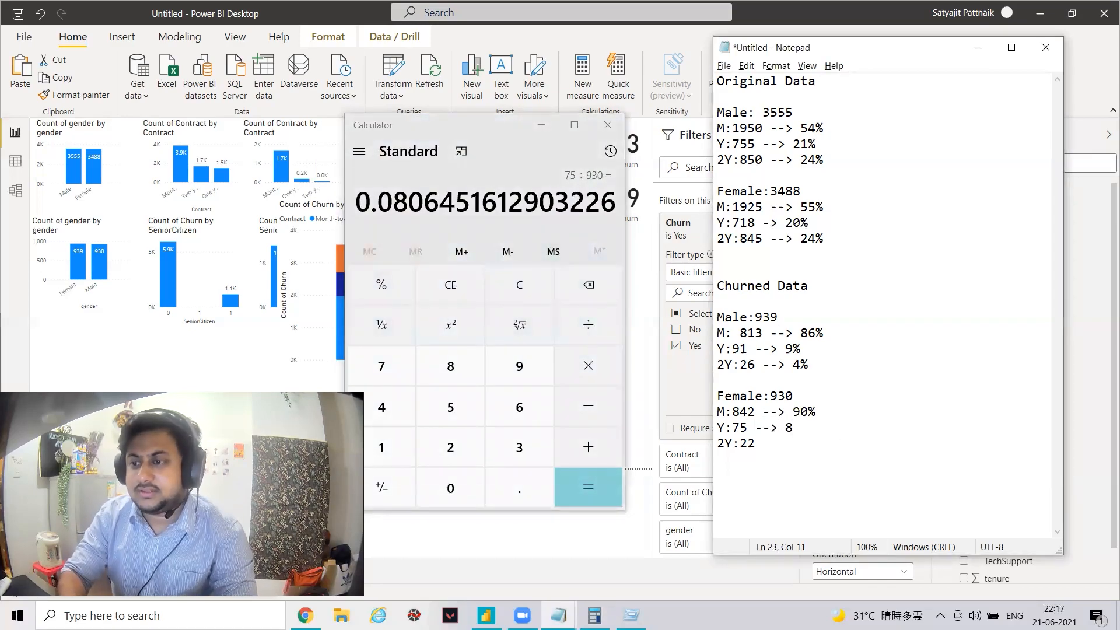
text(%)
Step: Append "--> 2%" to the Female 2Y line in Churned Data
click(786, 443)
text(--)
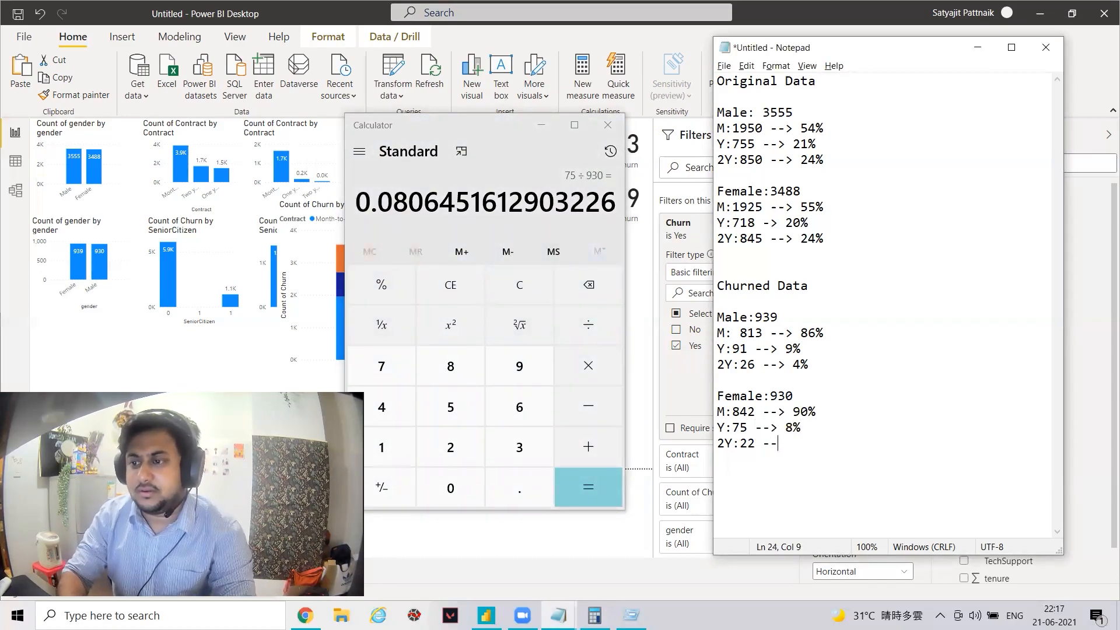
text(> 2&)
key(BackSpace)
text(%)
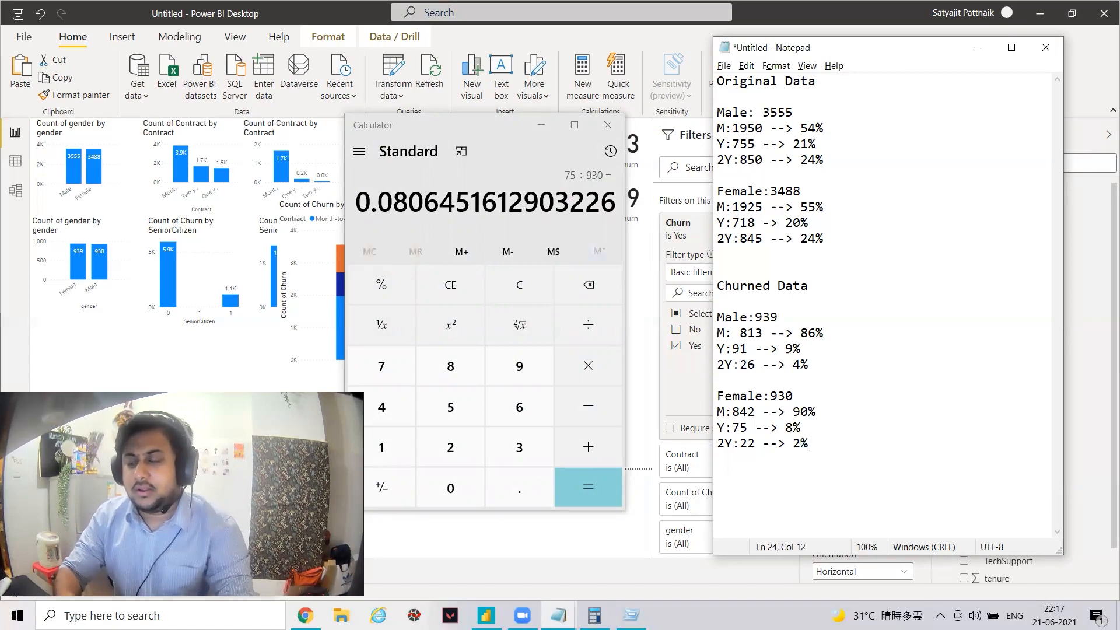
Step: Add the conclusion "Monthly customers are more likely to churn" below the Churned Data figures, leaving blank lines before it
key(Return)
key(Return)
key(Return)
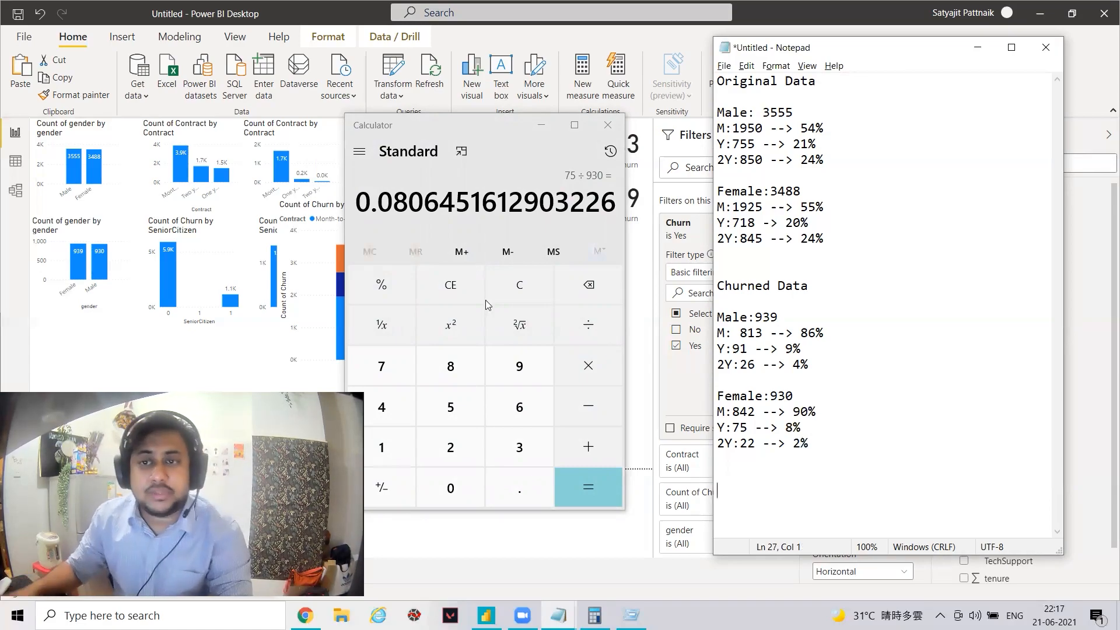
text(M)
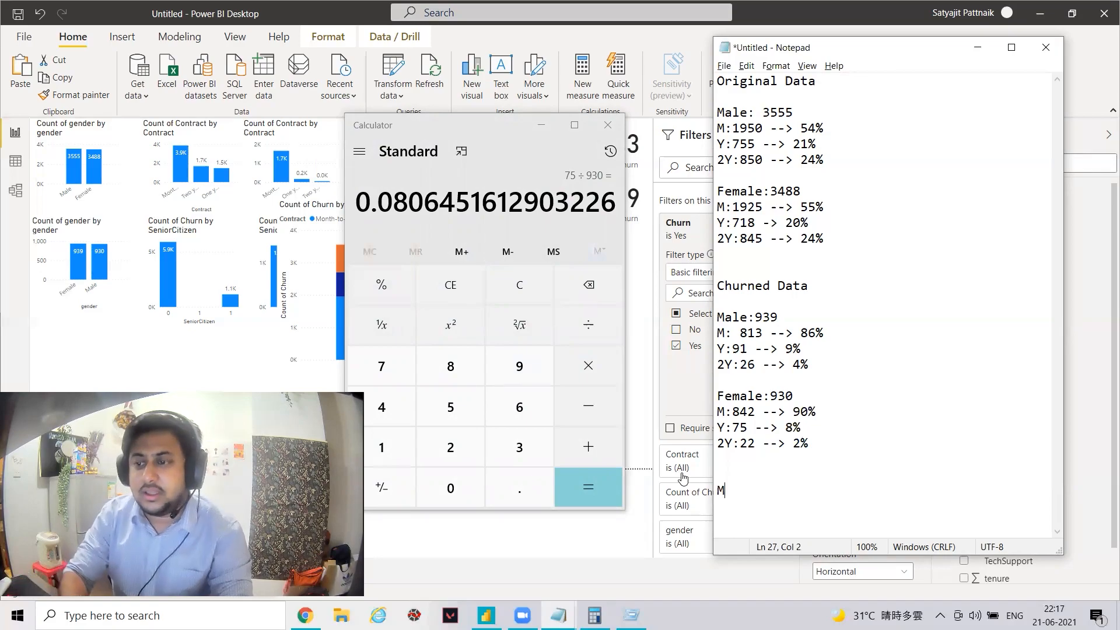
text(onthly customers)
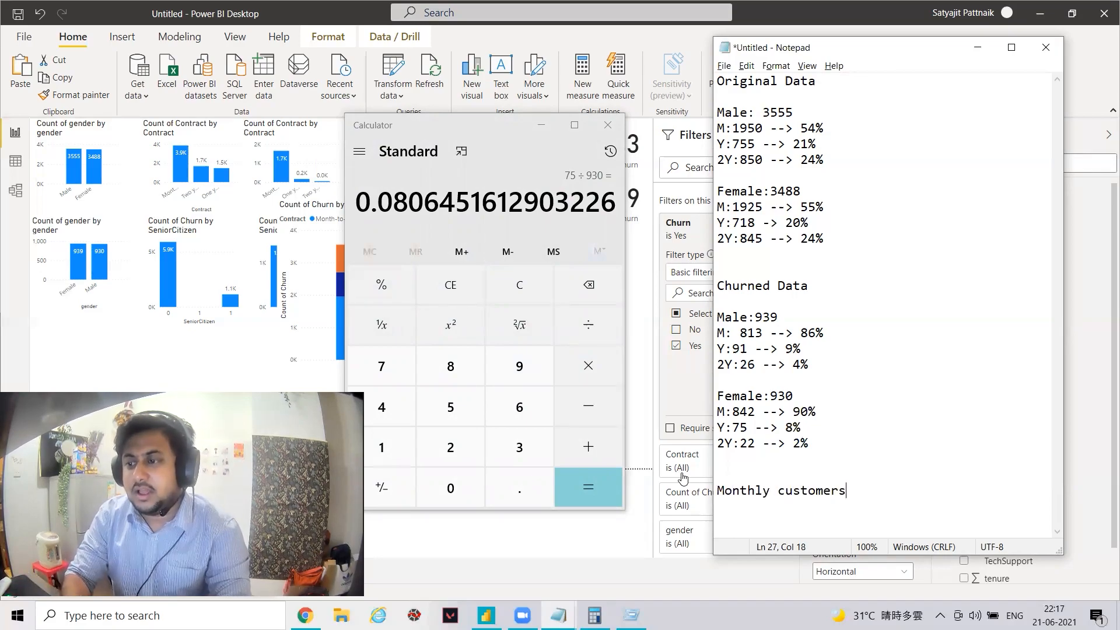
text( are more likely to churn)
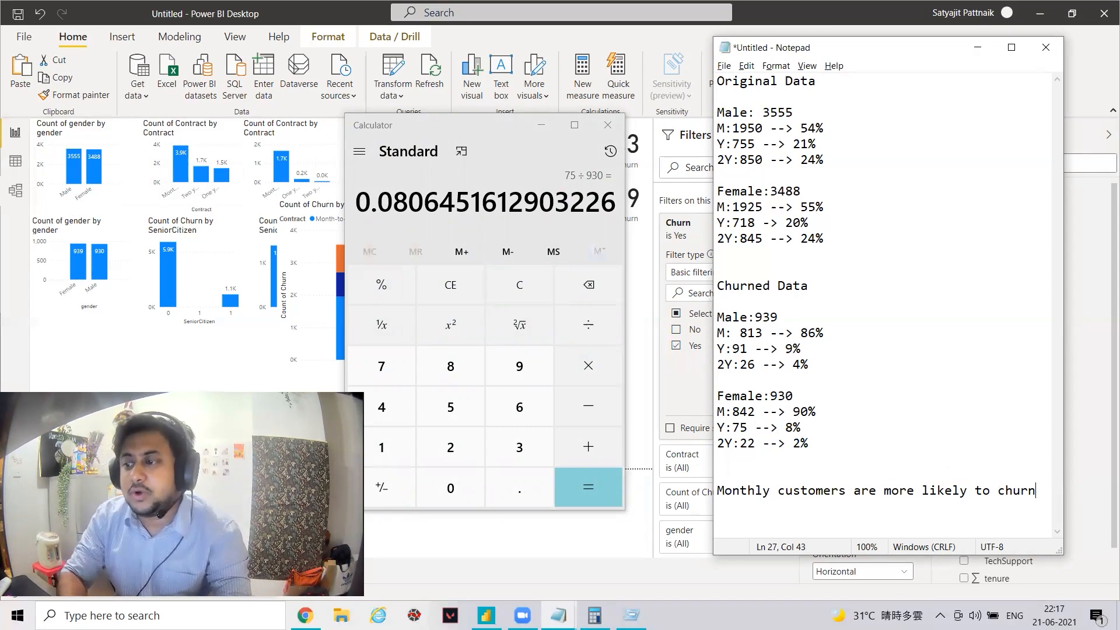
key(Return)
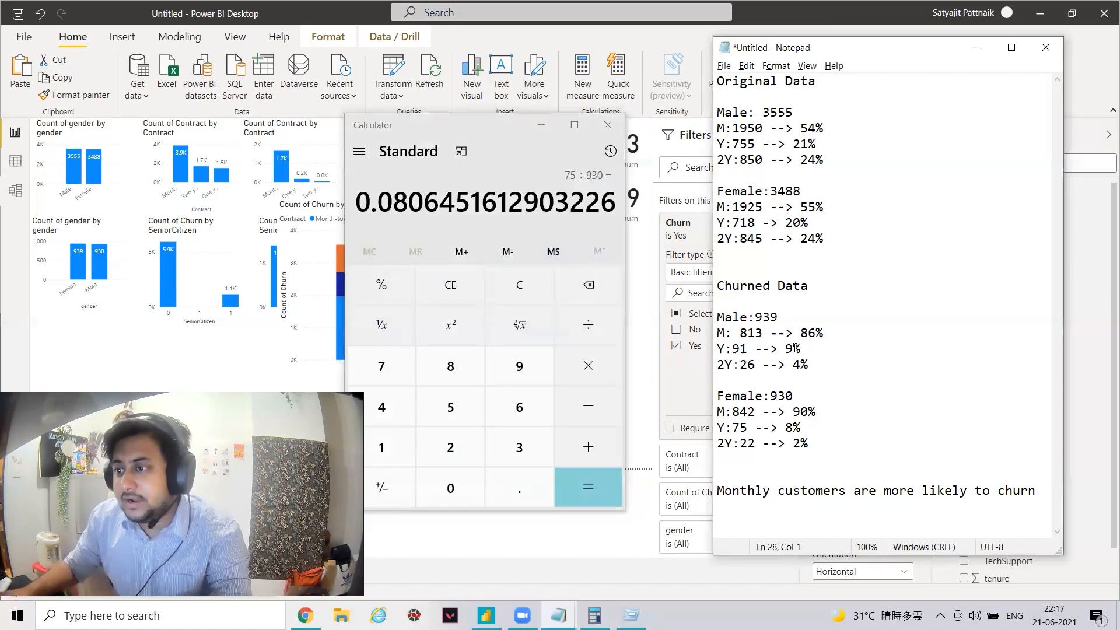
Step: Add the conclusion "Female Monthly customers are more likely to churn as compared to the male monthly customers." and highlight the two churned monthly shares
click(816, 412)
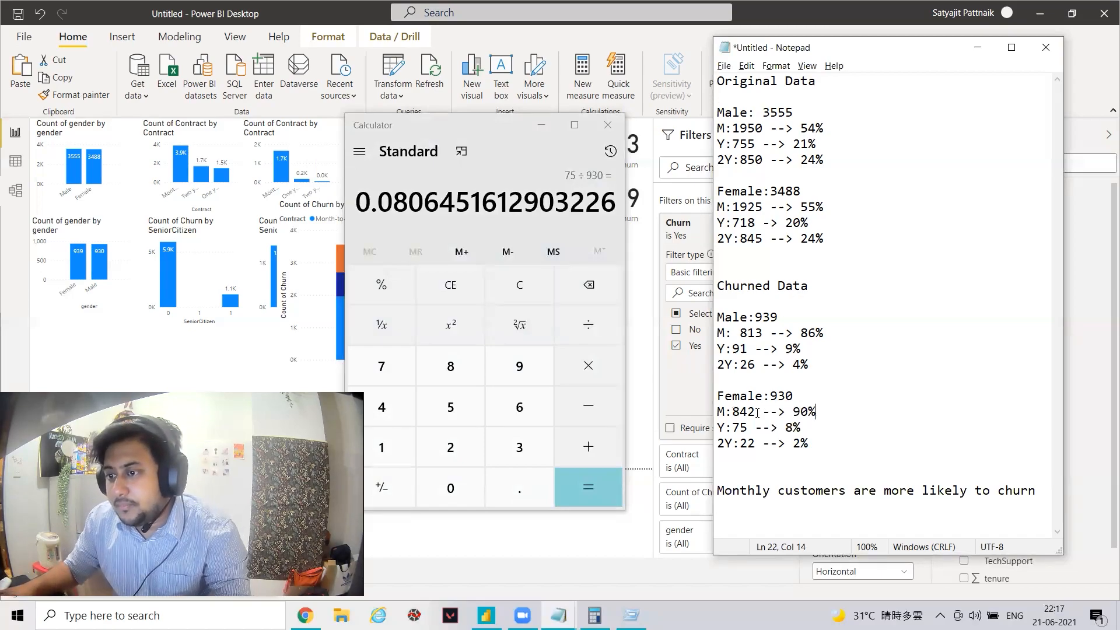
key(ctrl+End)
text(F)
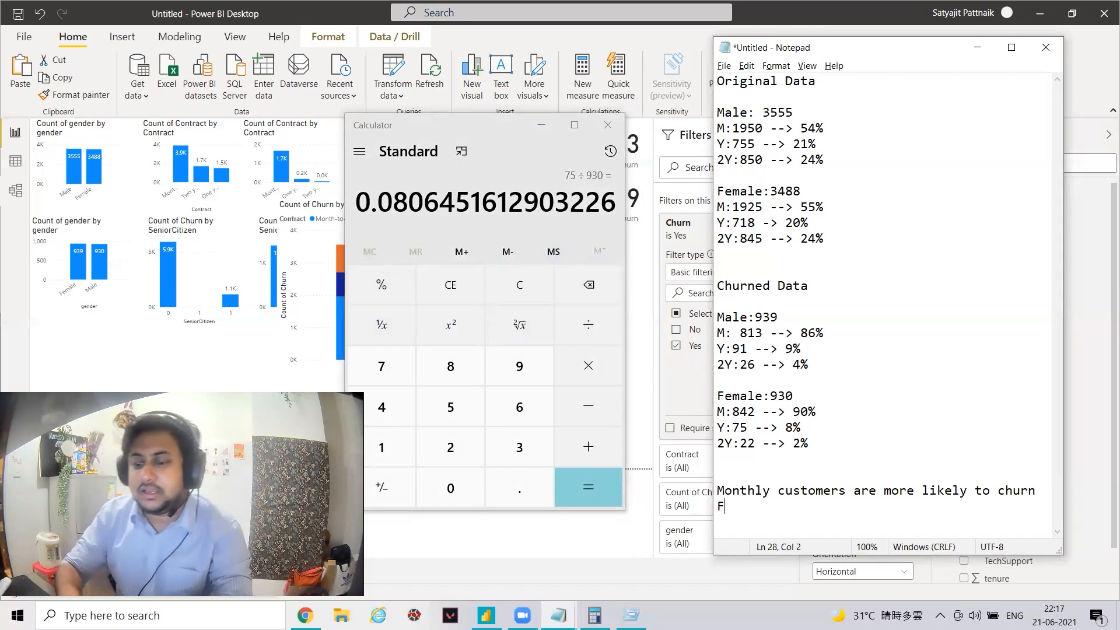
text(emale Monthl)
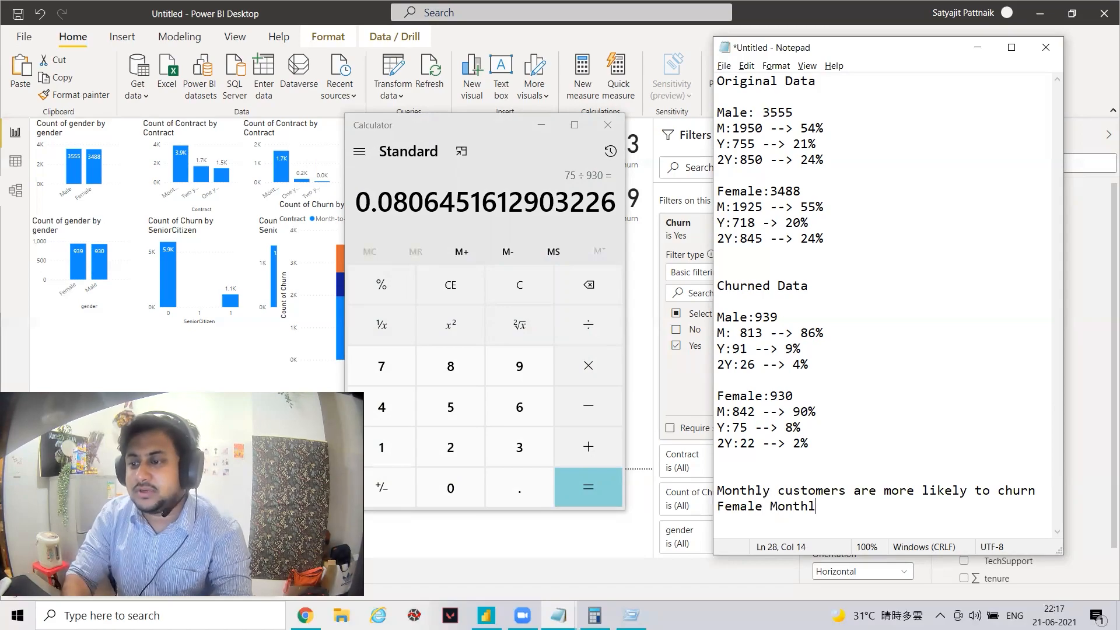
text(y customers are )
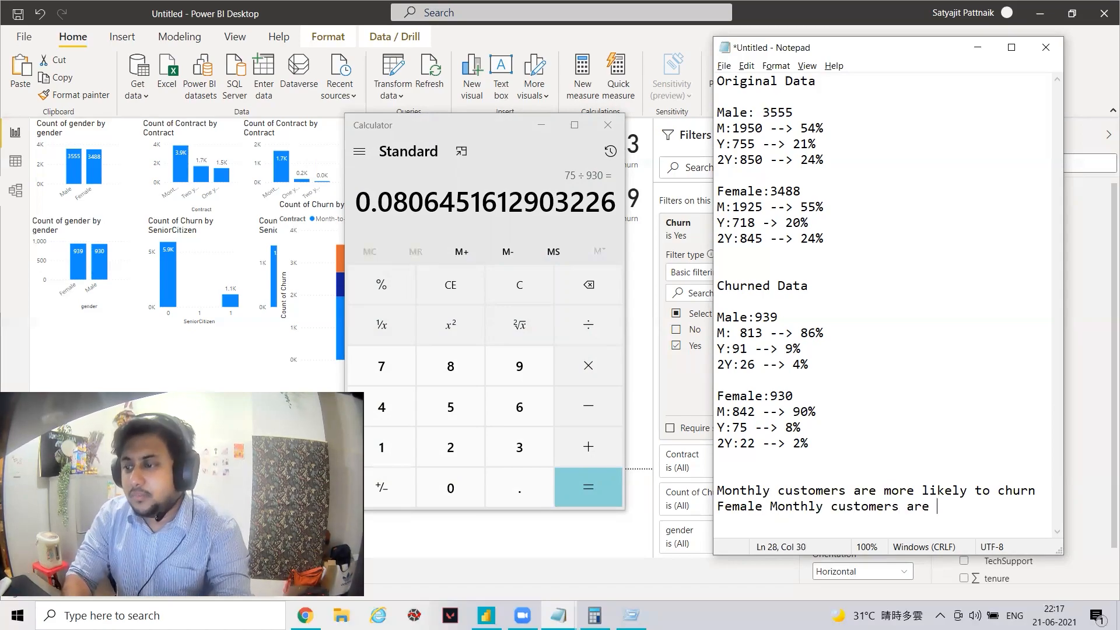
text(more likely t)
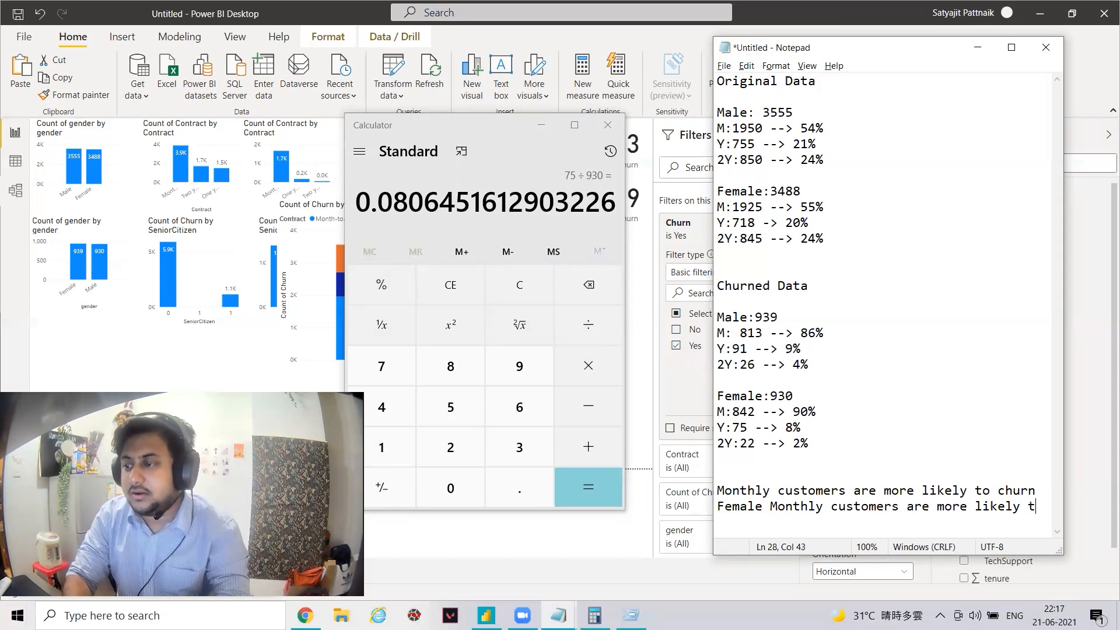
text(o churn as compared t)
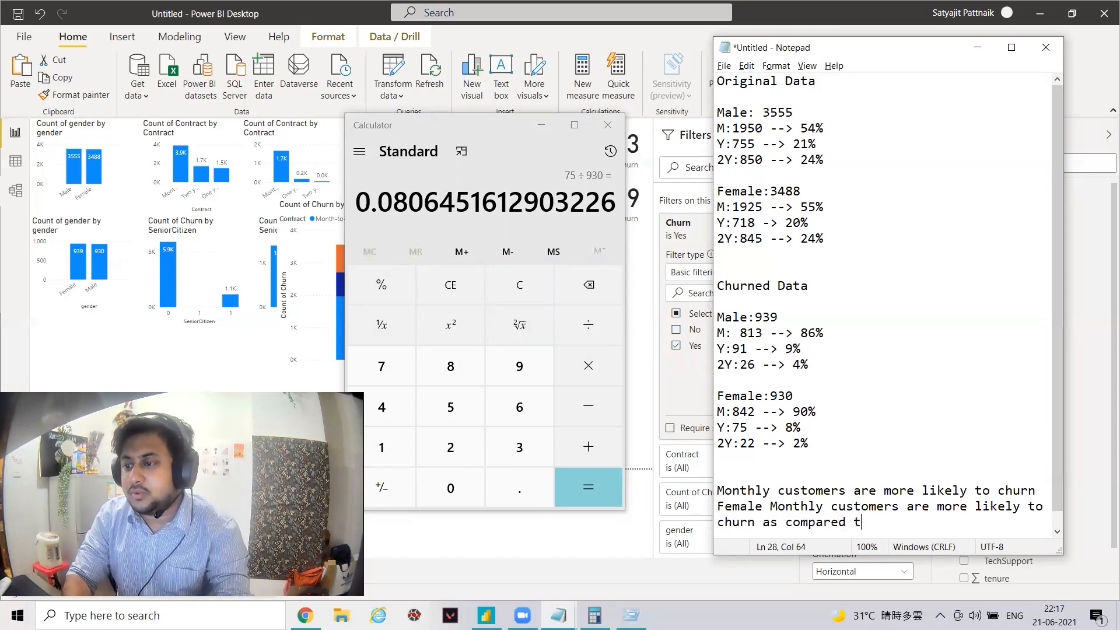
text(o the male )
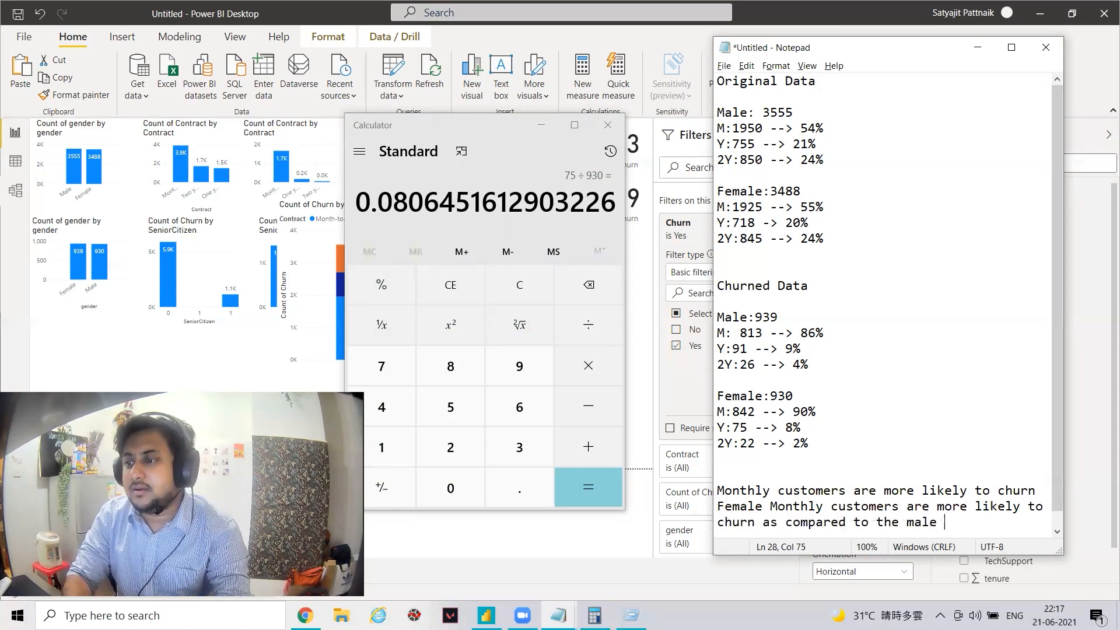
text(monthly )
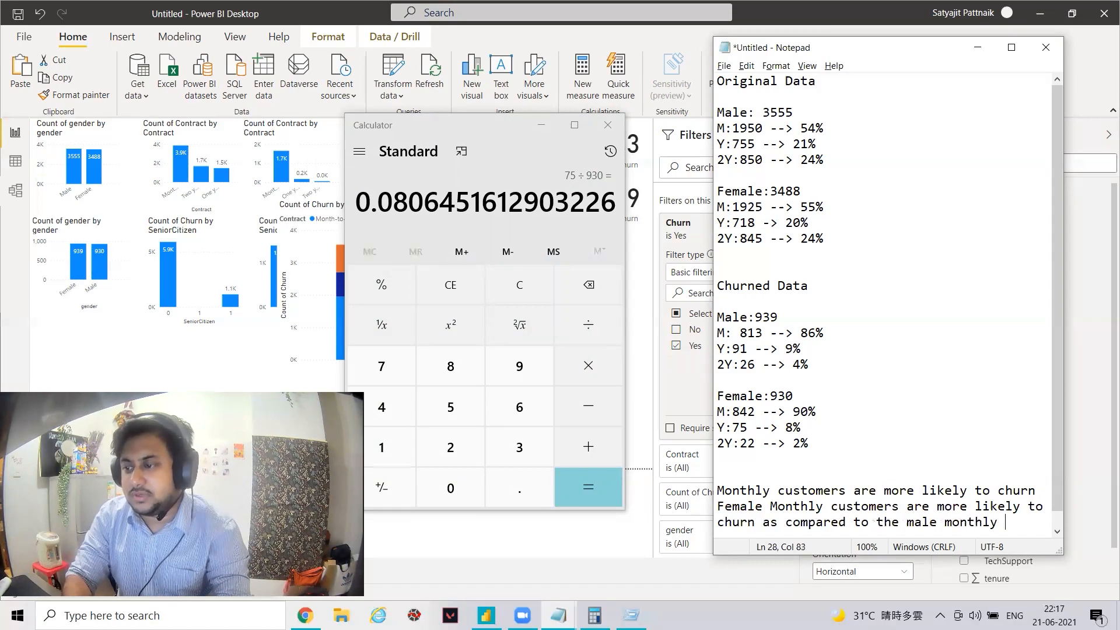
text(customers.)
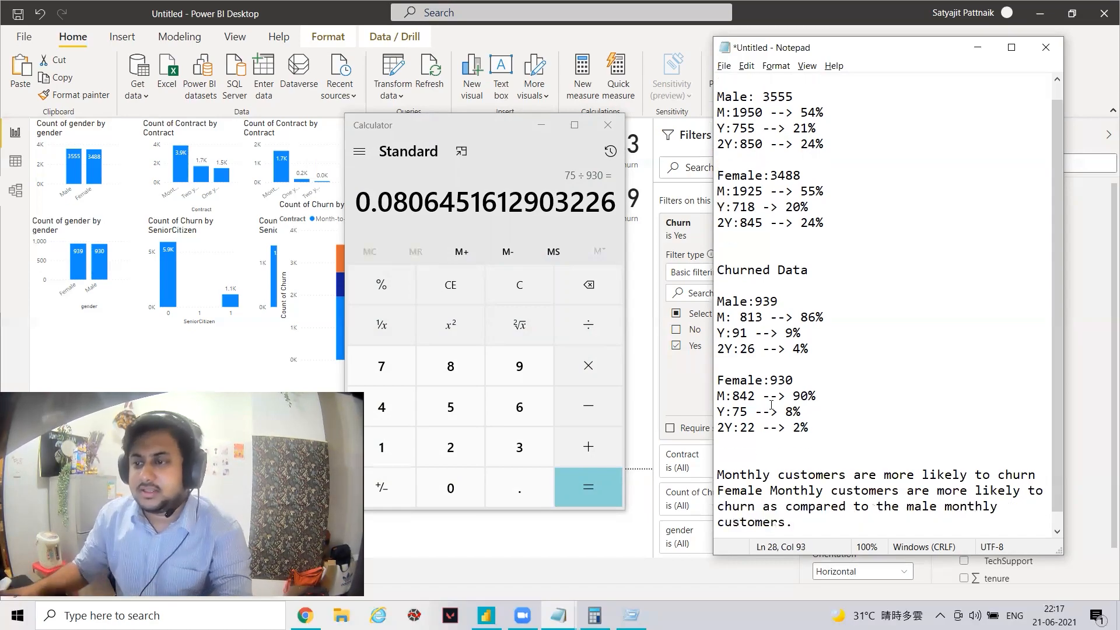
drag(819, 397, 792, 396)
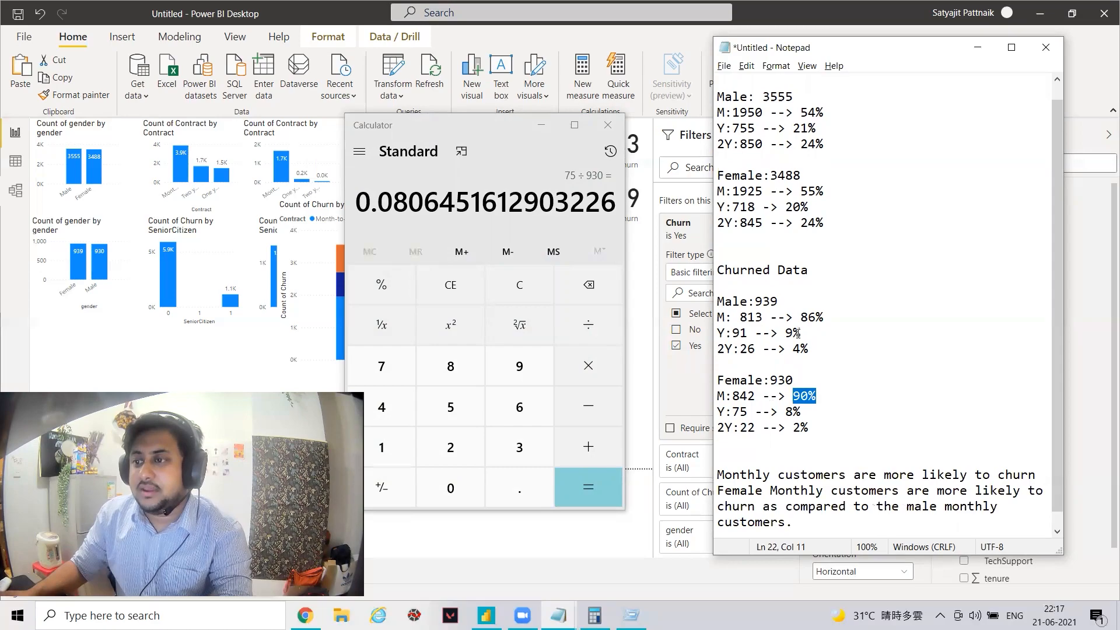
drag(831, 316, 794, 318)
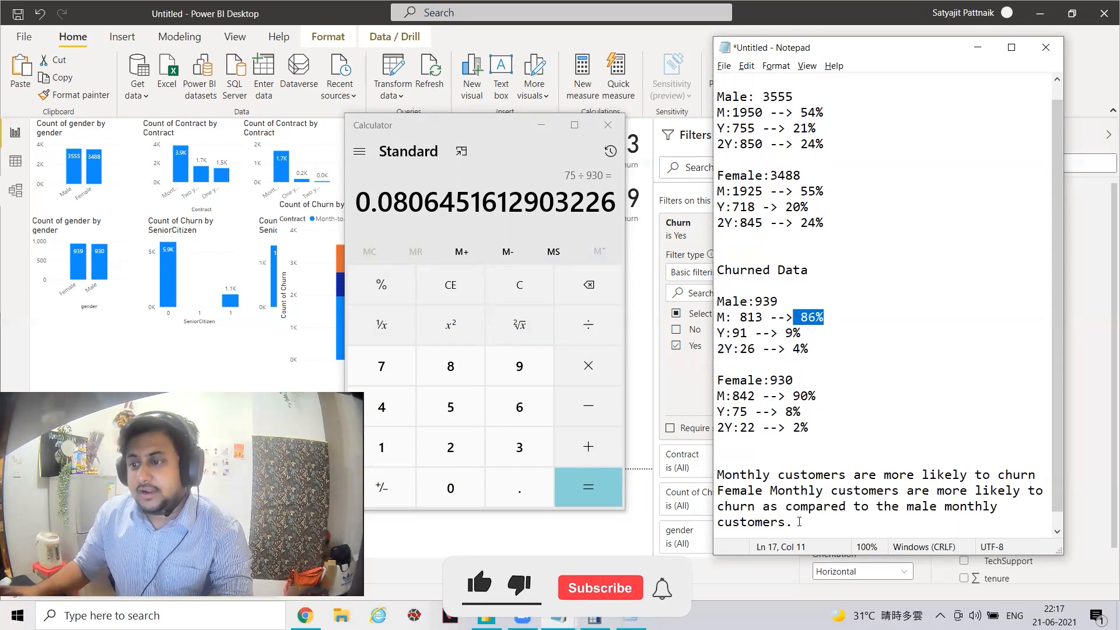
Step: Add the conclusion "Male 2yearly customers are more likely to churn as compared to the female 2yearly customers." at the end of the note
key(Return)
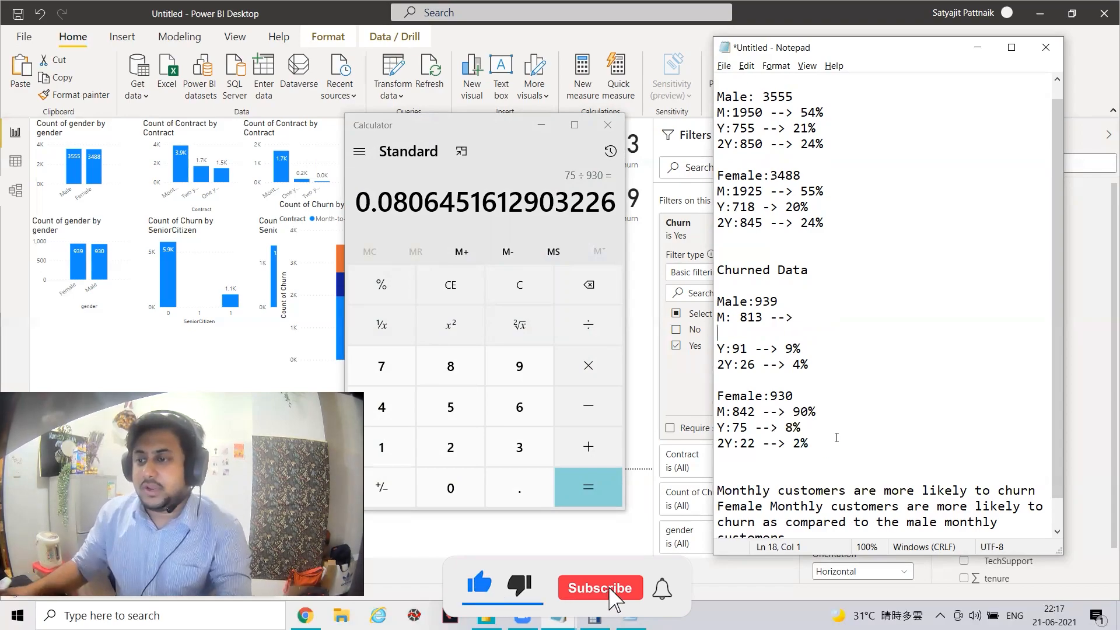
scroll(810, 520, down, 1)
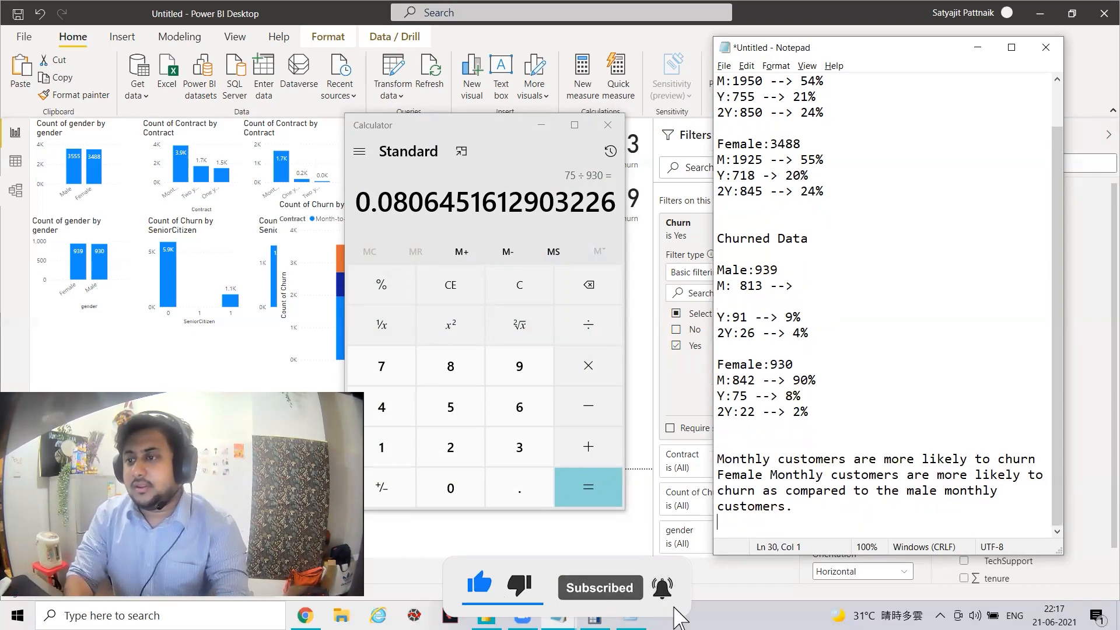
click(809, 520)
text(Male 2yearly )
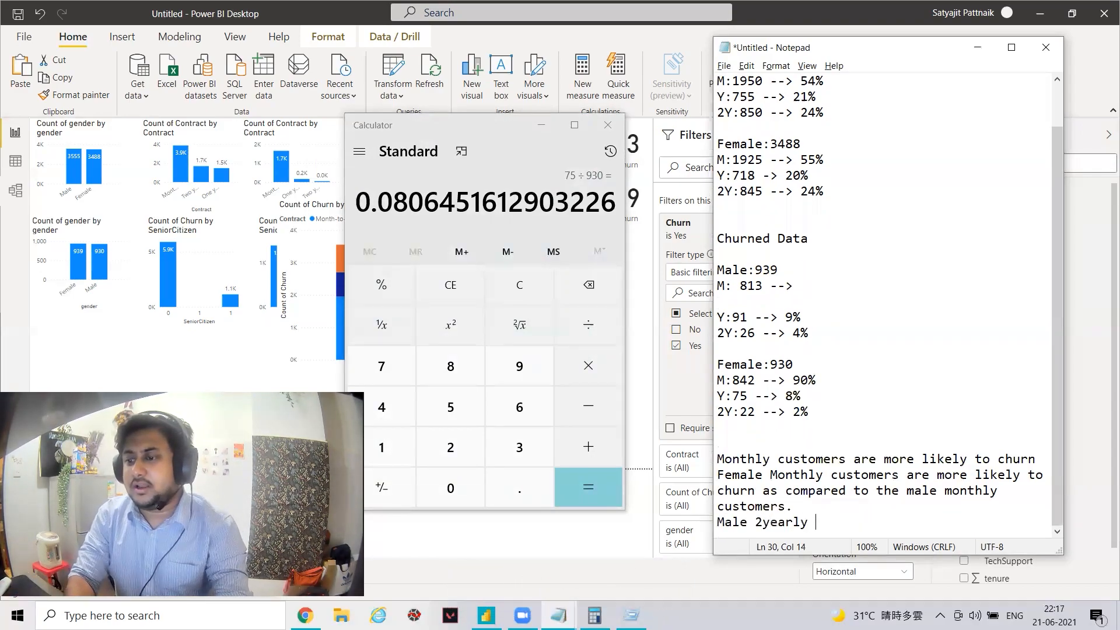
text(customers are more l)
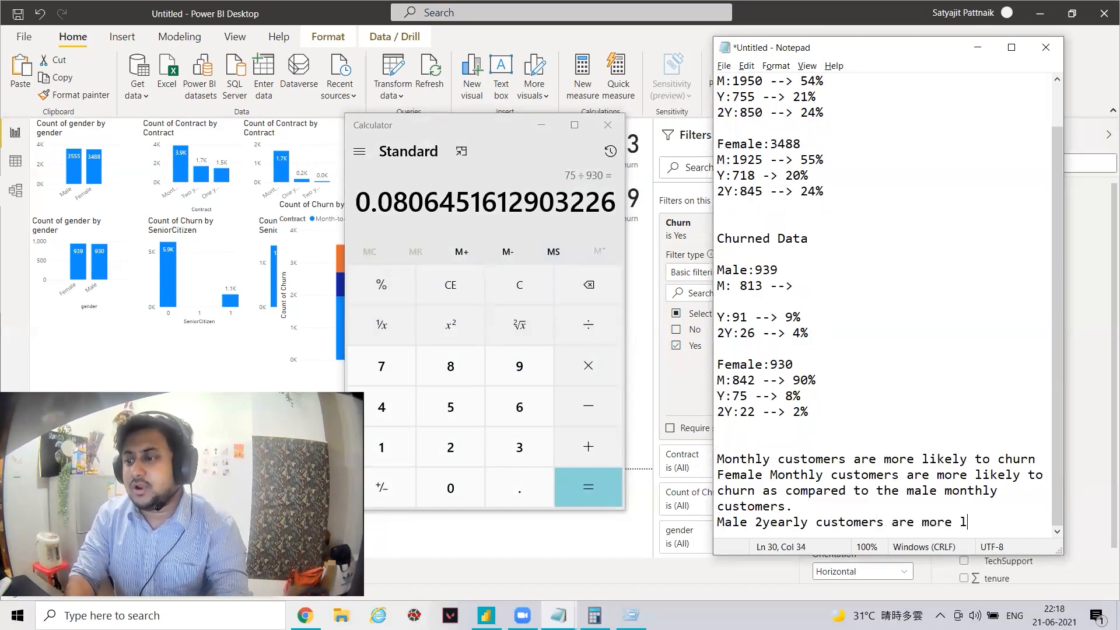
text(ike ly to churn a)
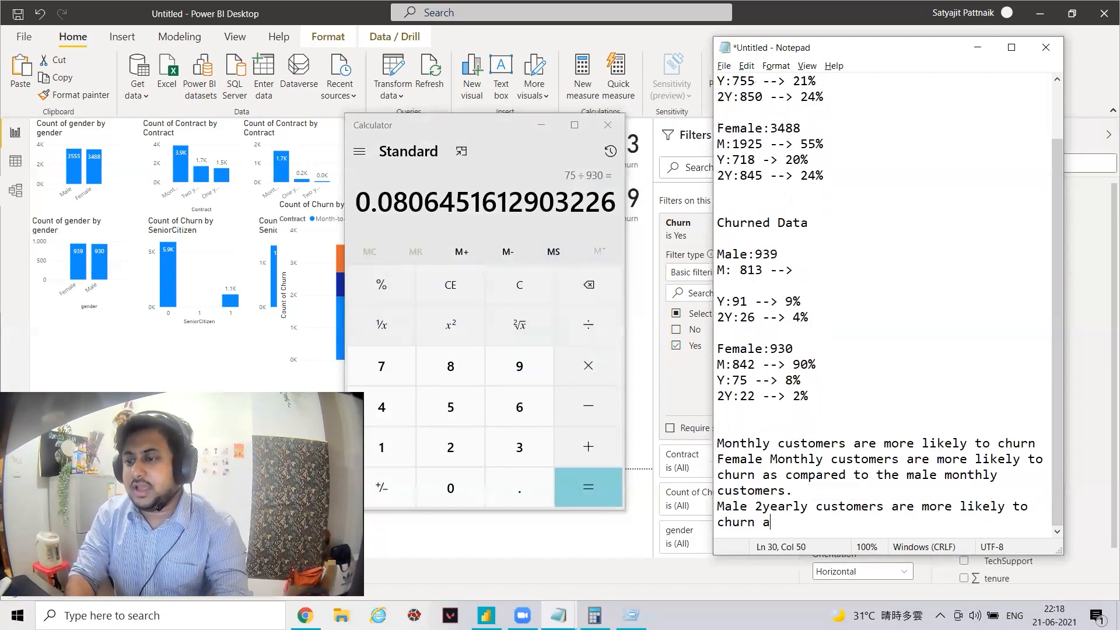
text(s compared to th)
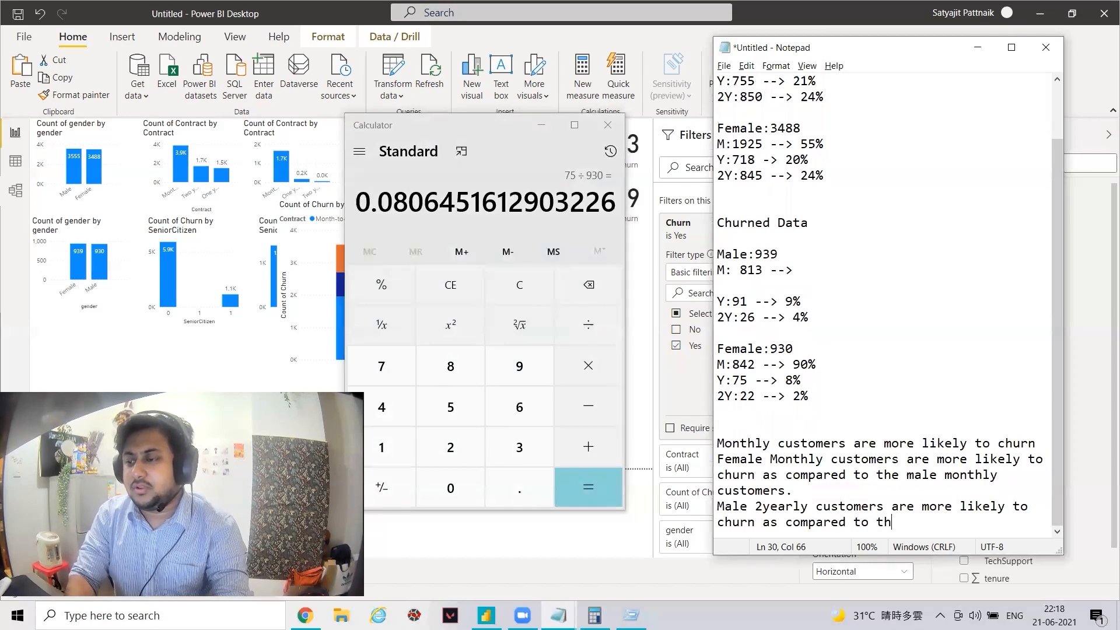
text(e female 2y)
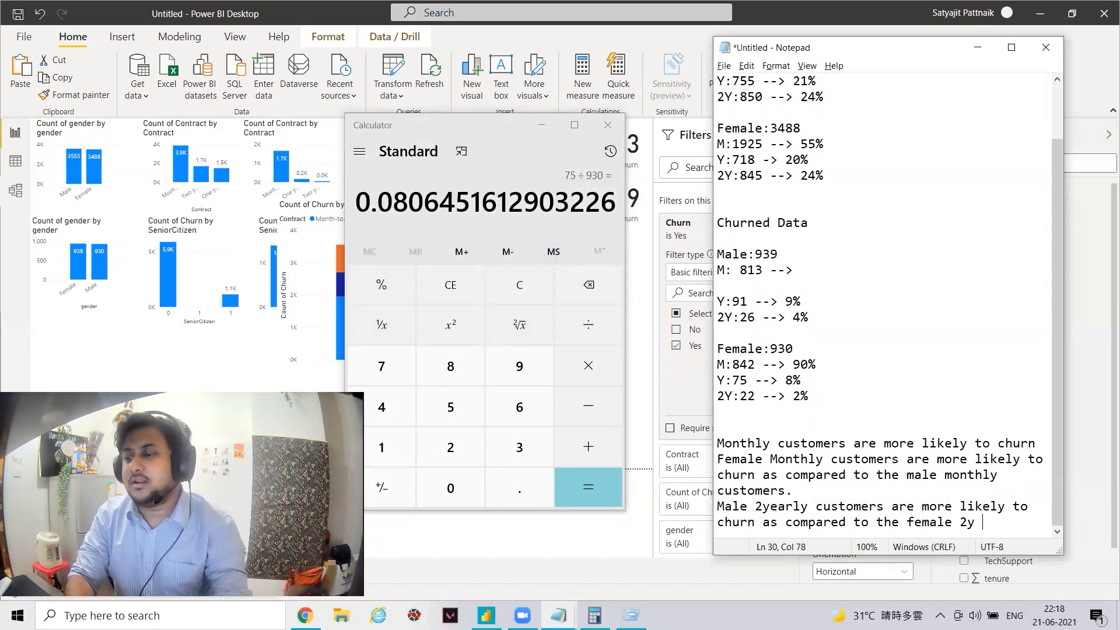
text(early customers.)
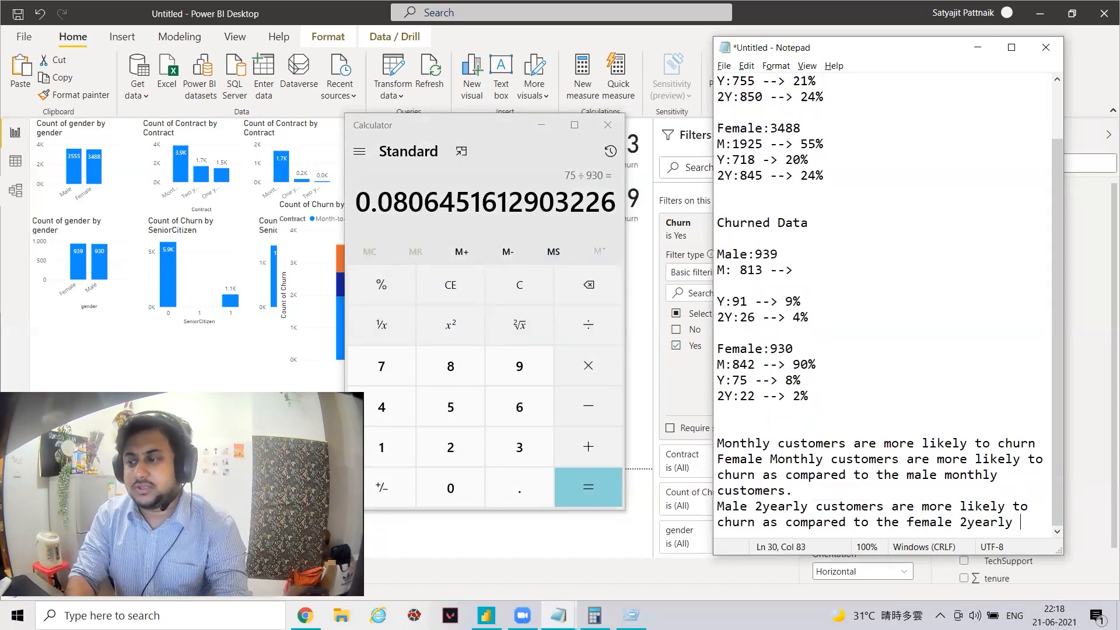
key(Return)
key(Return)
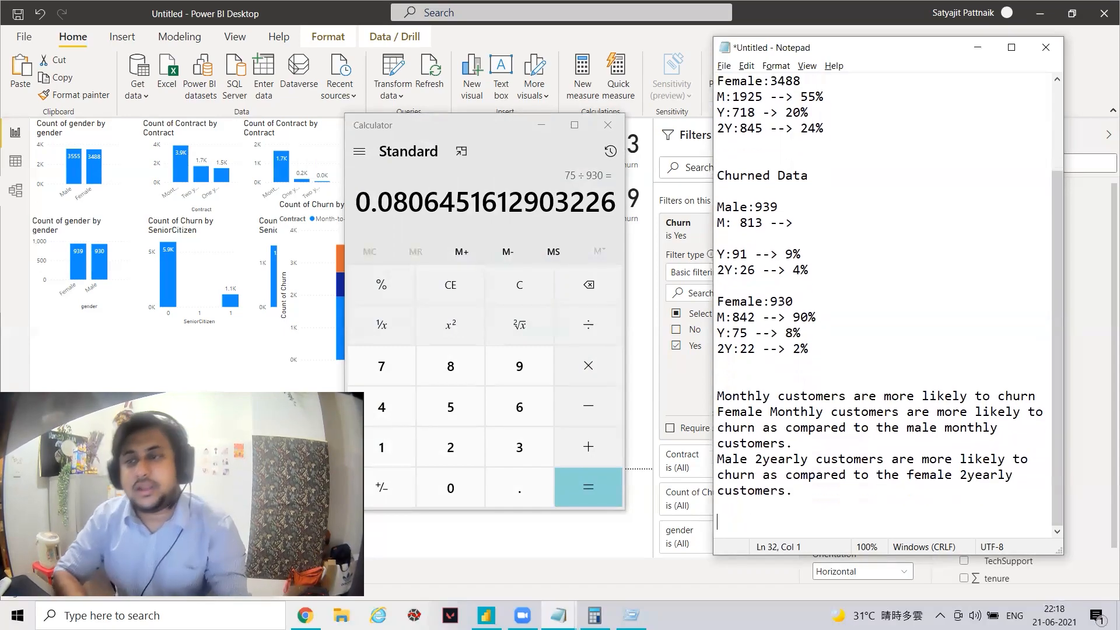
Step: Minimize Calculator, return to Power BI and move both "Count of Churn by gender and Contract" charts over the smaller charts to free canvas space
click(537, 128)
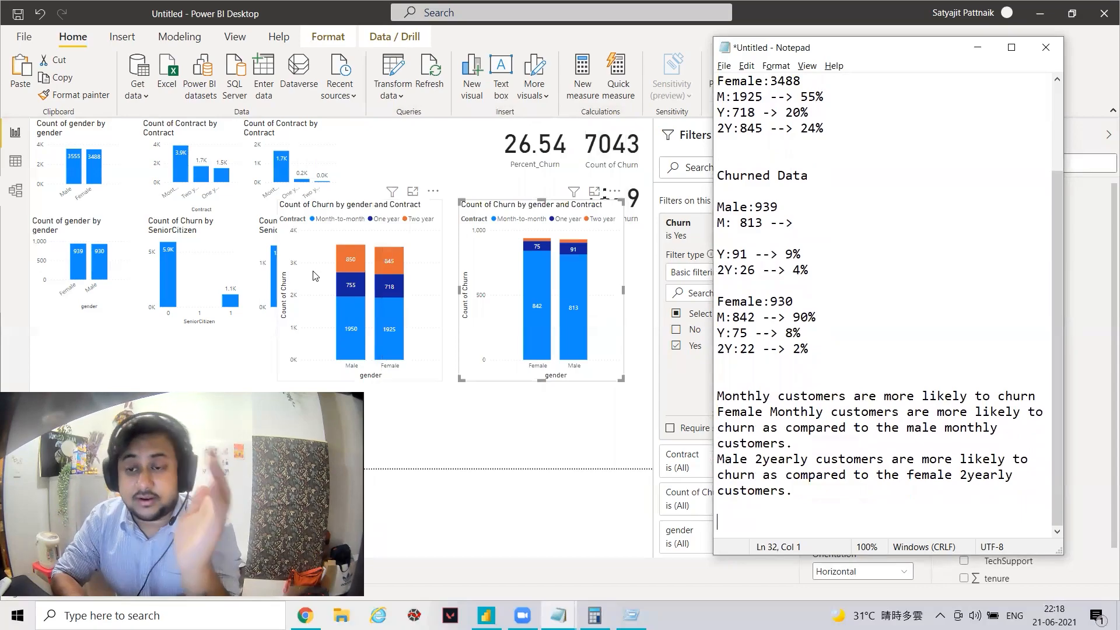
click(482, 266)
drag(482, 266, 154, 234)
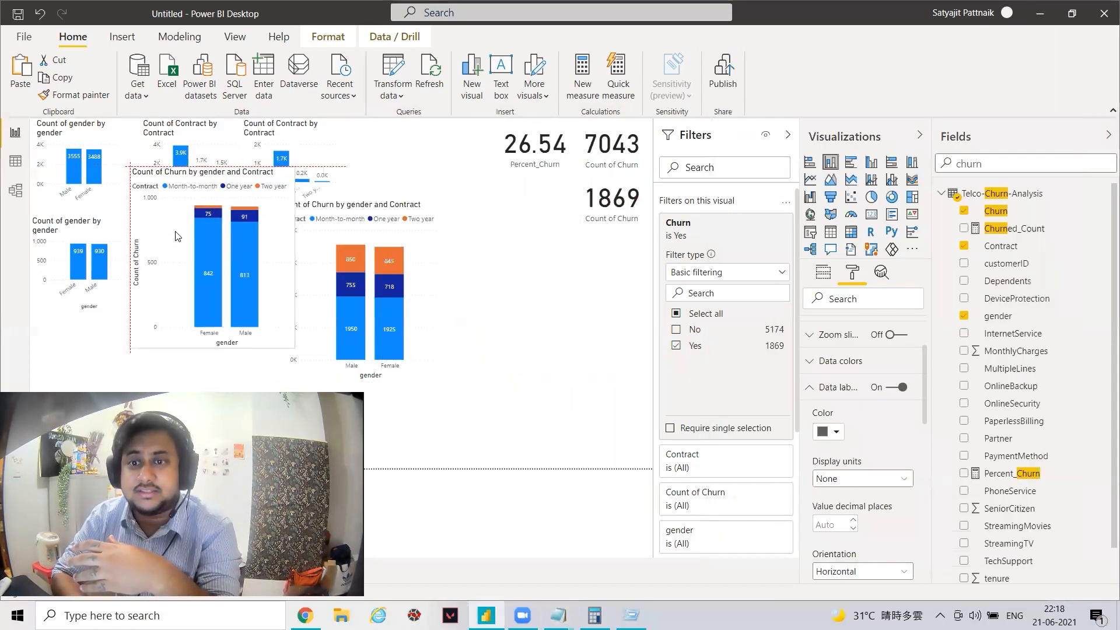
drag(315, 234, 225, 170)
drag(284, 197, 160, 197)
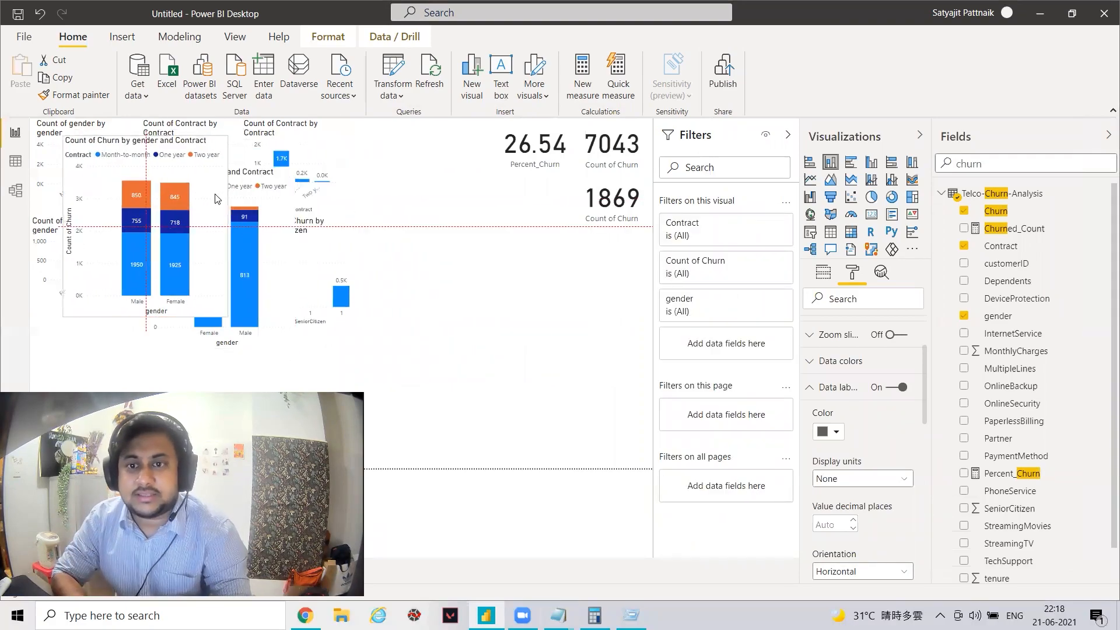
drag(230, 244, 176, 230)
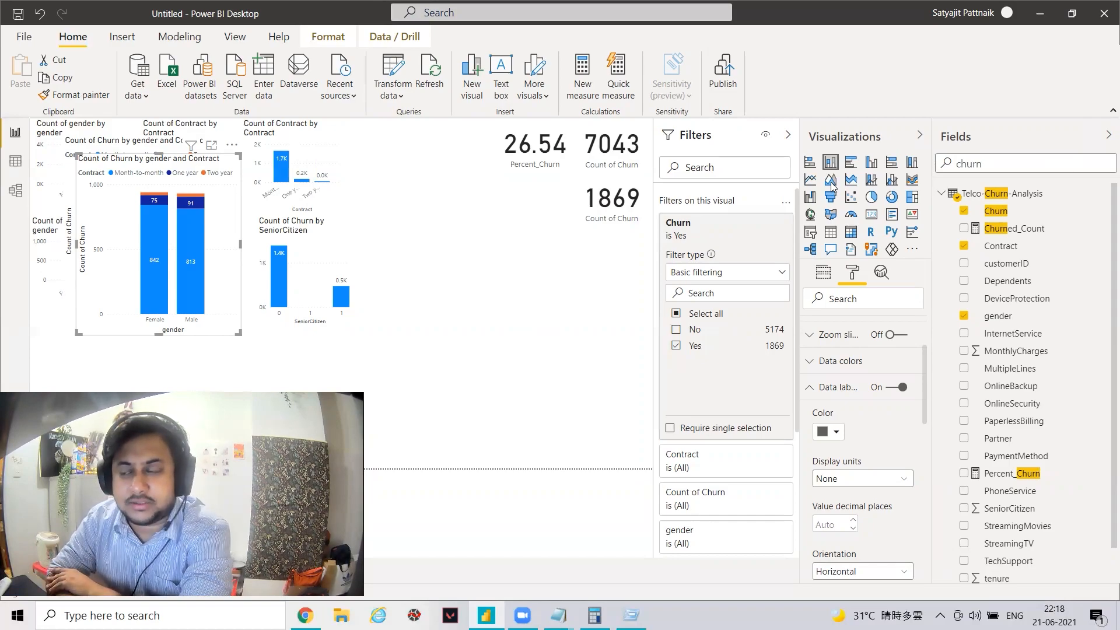
Step: Insert an empty area chart and place it in the free canvas space below the churn cards
click(519, 275)
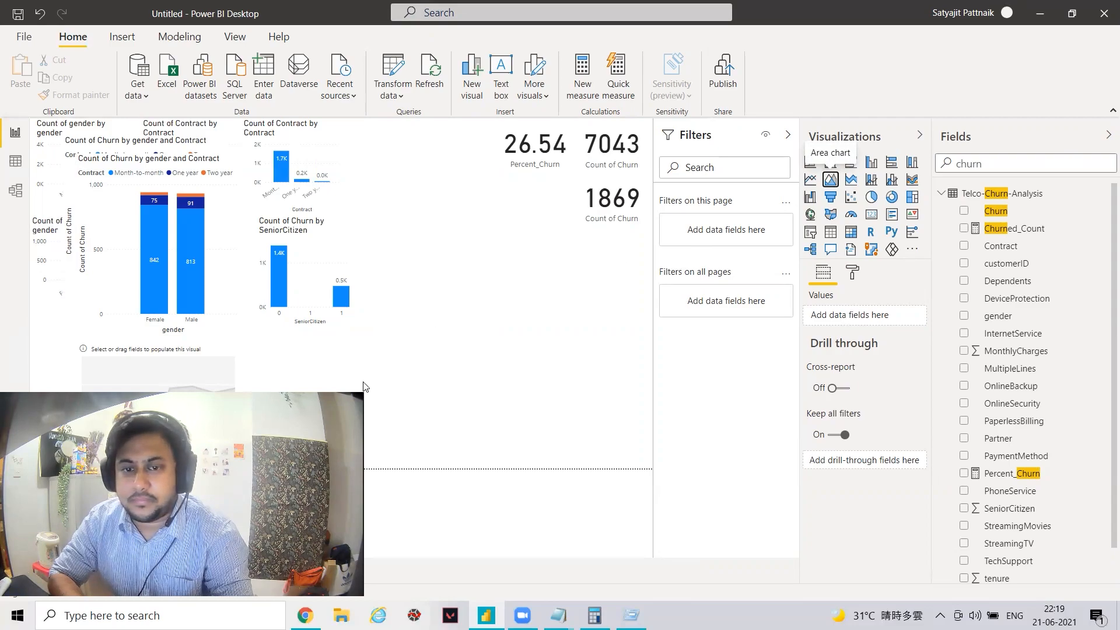
drag(150, 395, 383, 327)
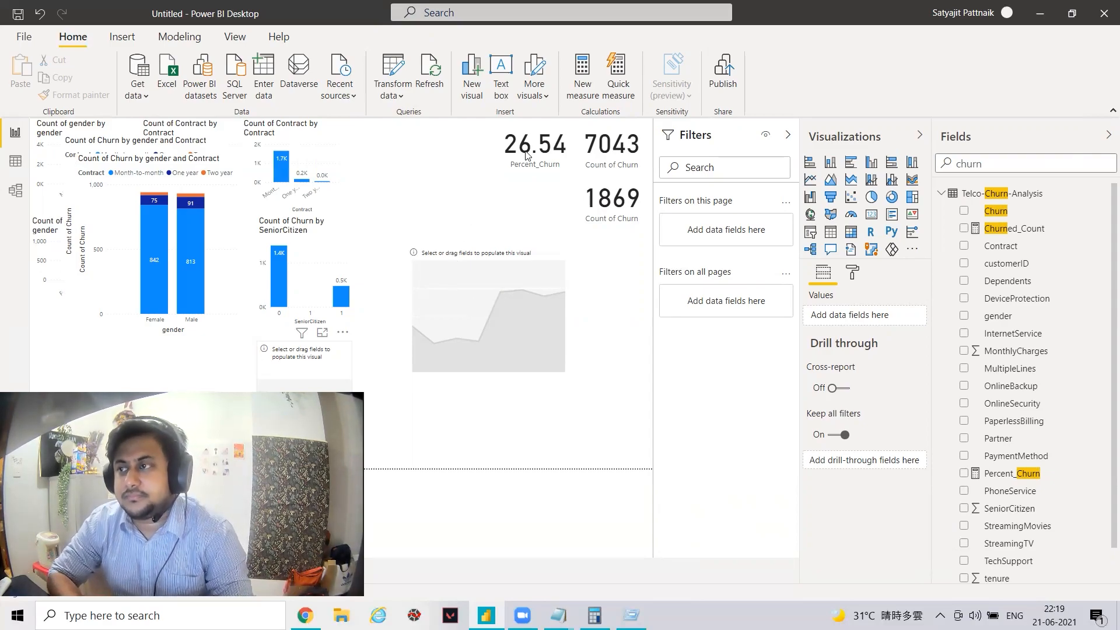
Step: Switch to the Google Slides presentation showing the Segmented Univariate Analysis slide
key(alt+Tab)
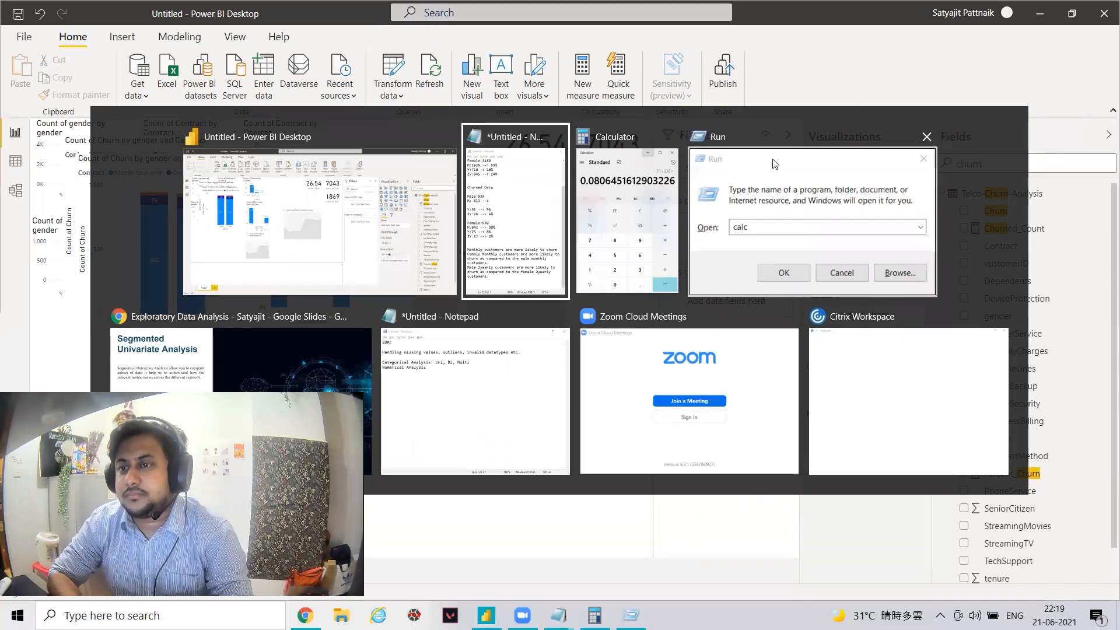
key(alt+Tab)
key(alt+Tab)
key(alt+Tab)
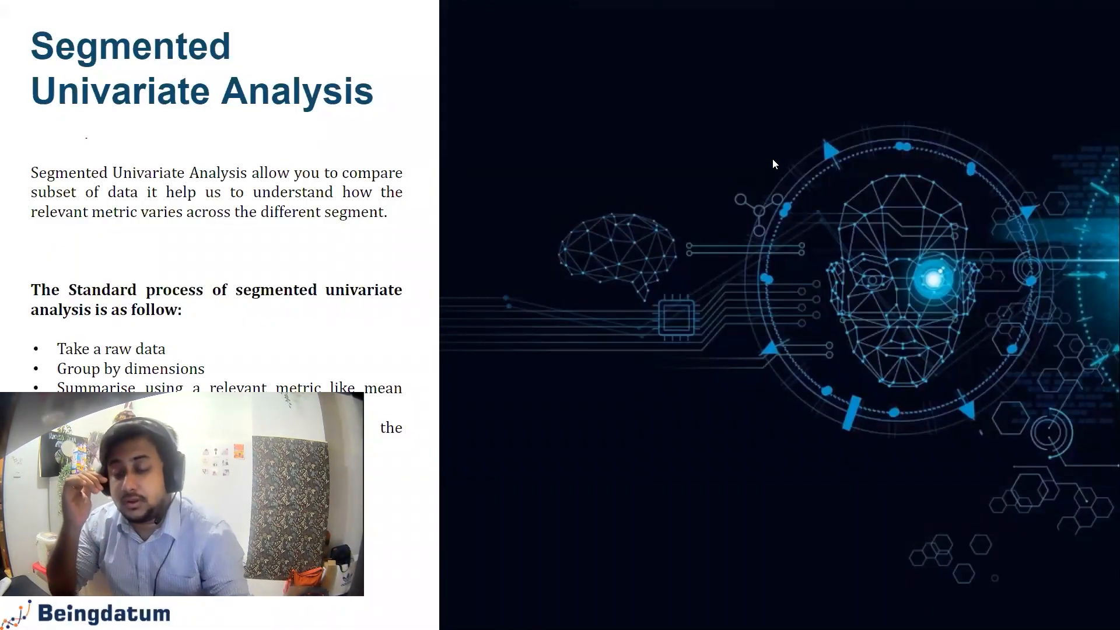
Step: Return to Power BI and reposition the empty area chart in the free canvas space below the churn cards
key(alt+Tab)
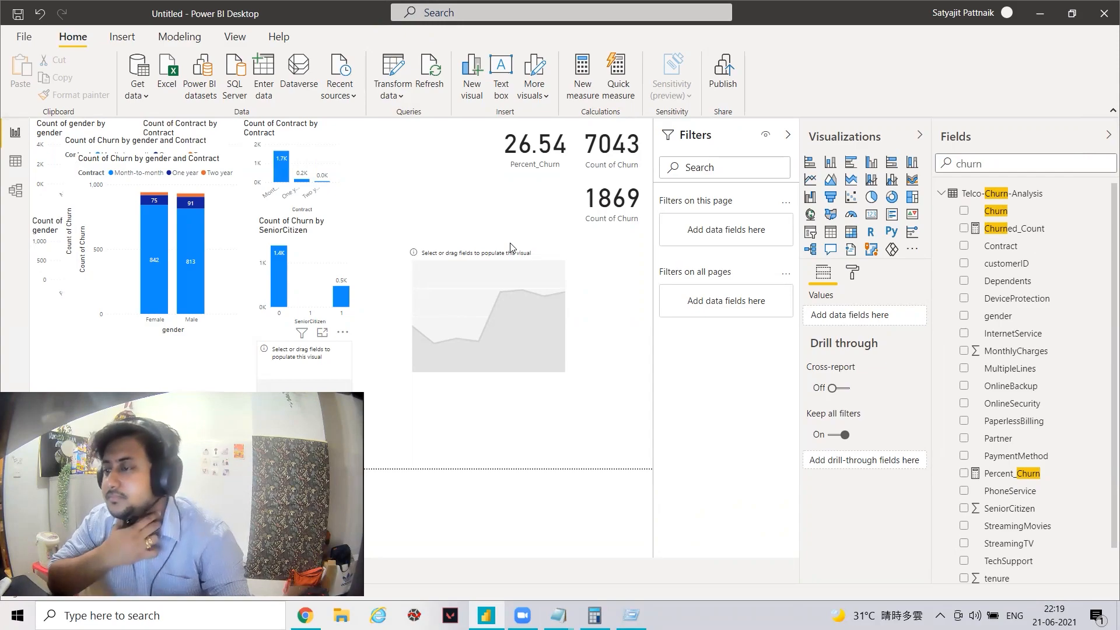
drag(511, 247, 584, 275)
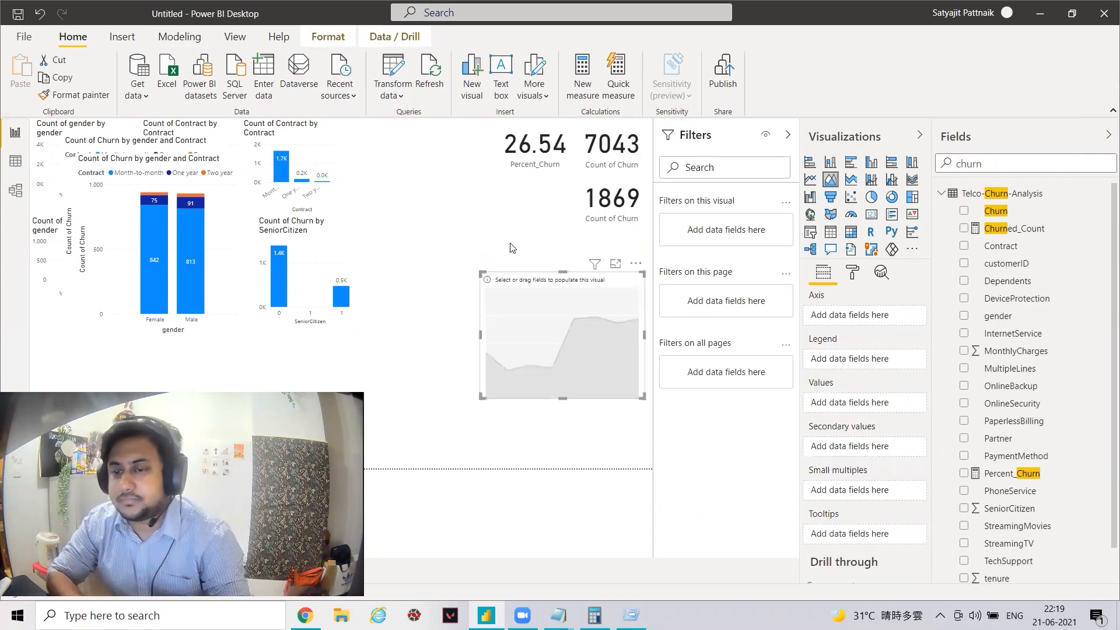
drag(482, 317, 481, 317)
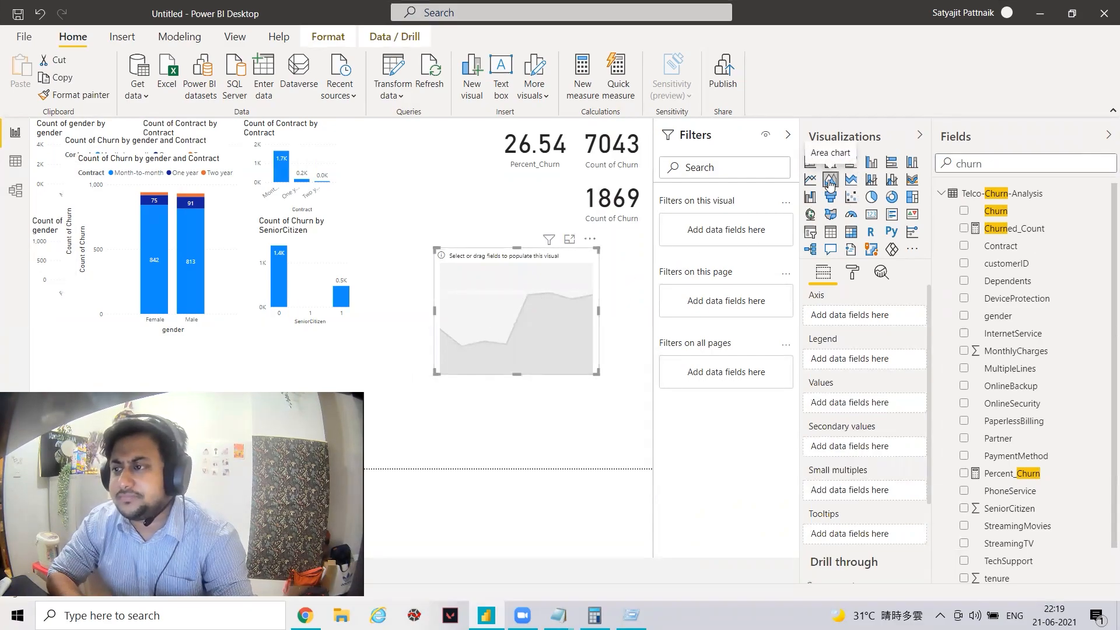
Step: Populate the empty area chart with tenure on the axis and the count of Churn as values
double_click(1010, 163)
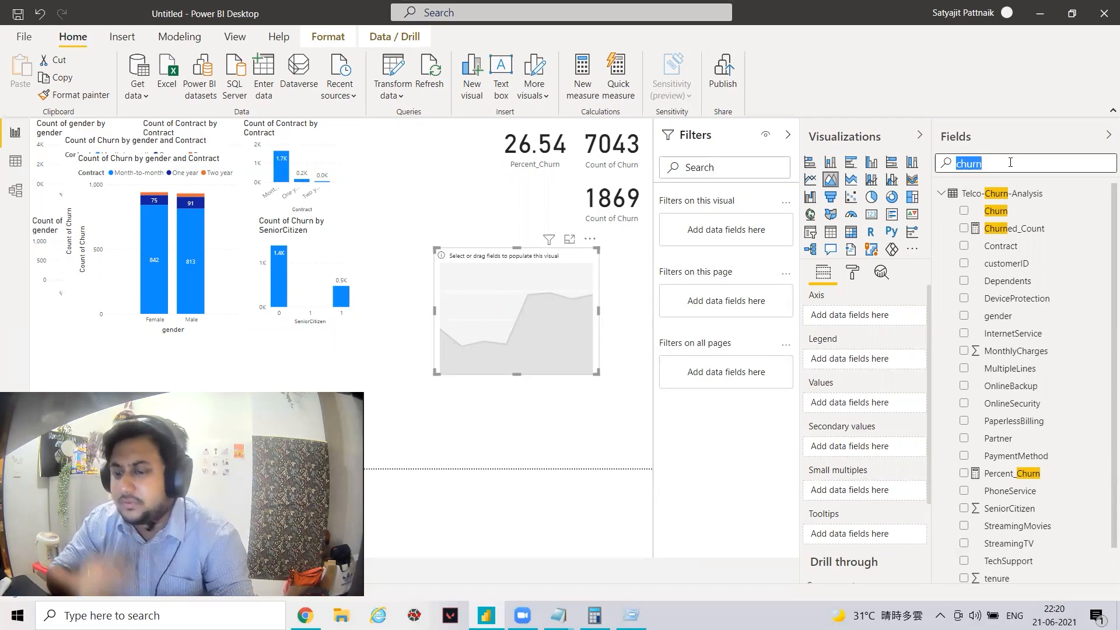
text(tenure)
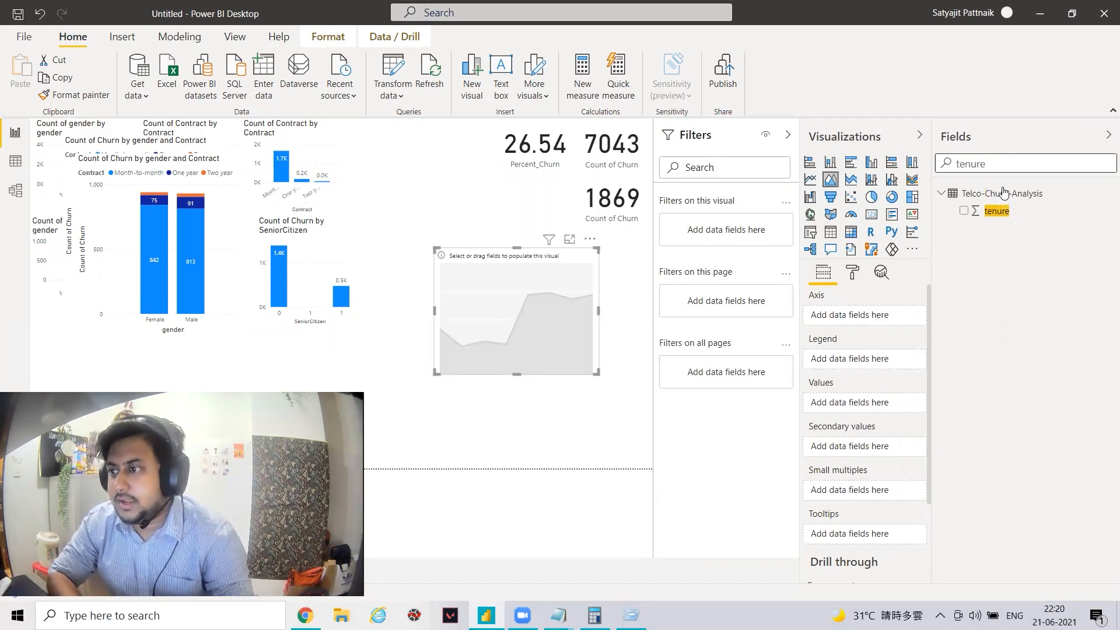
drag(988, 211, 863, 315)
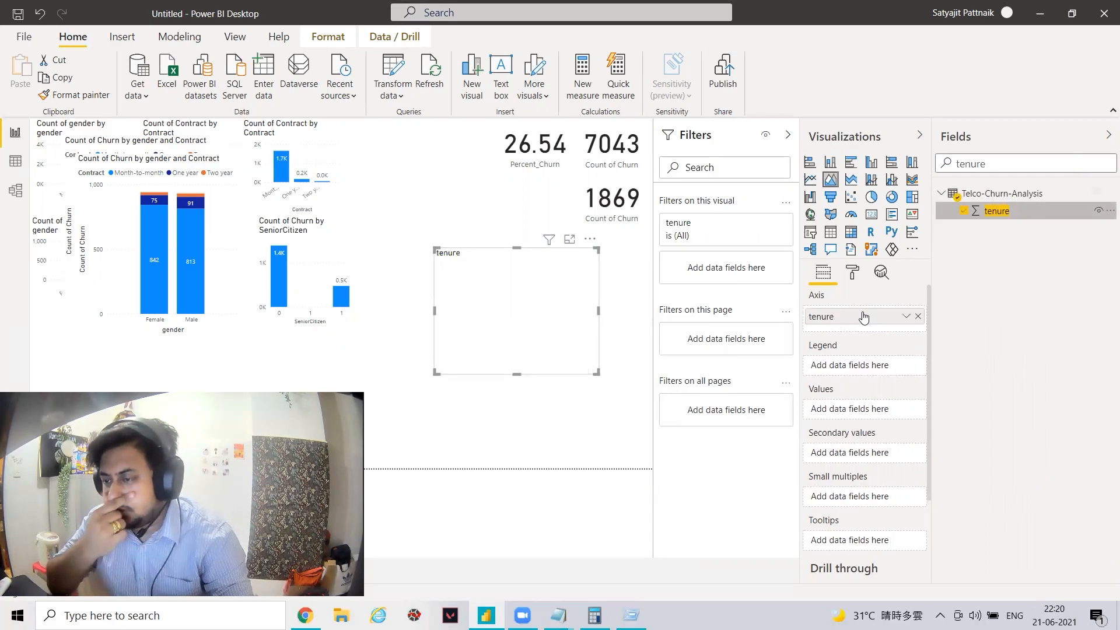
double_click(981, 167)
text(churn)
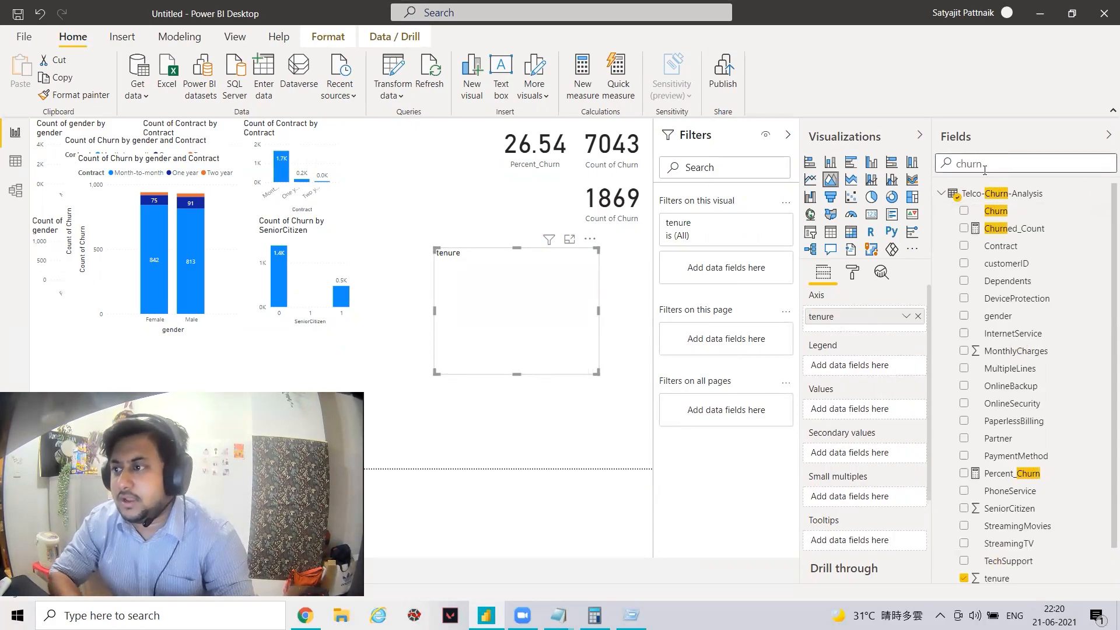
drag(996, 211, 856, 409)
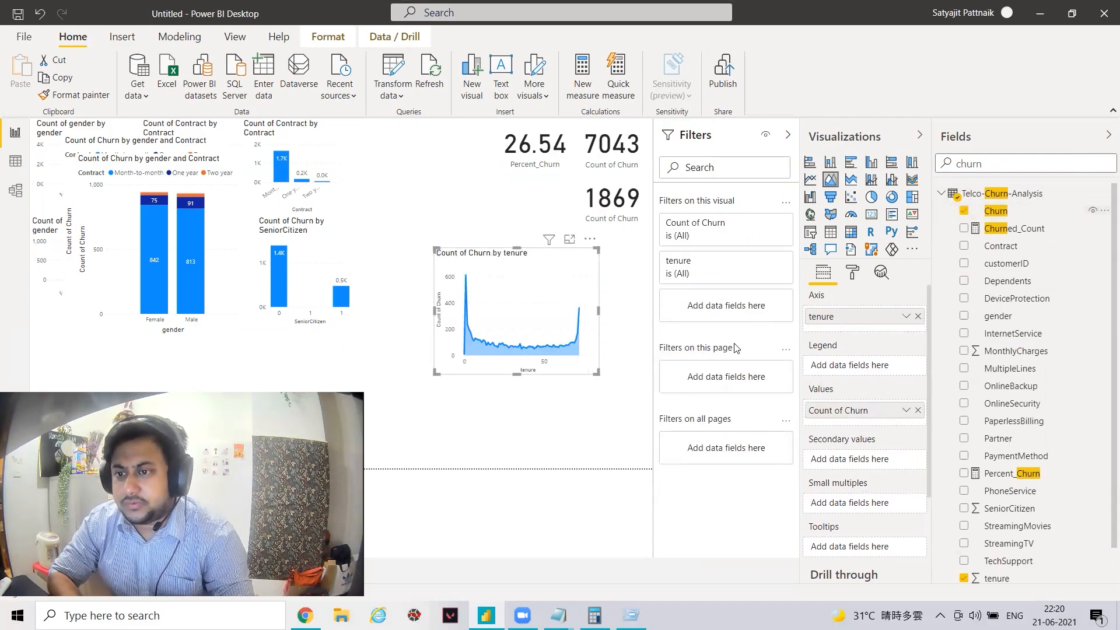
Step: Filter the tenure area chart to Churn "Yes" and enlarge it over the neighbouring visuals to inspect churn by tenure
drag(990, 211, 694, 306)
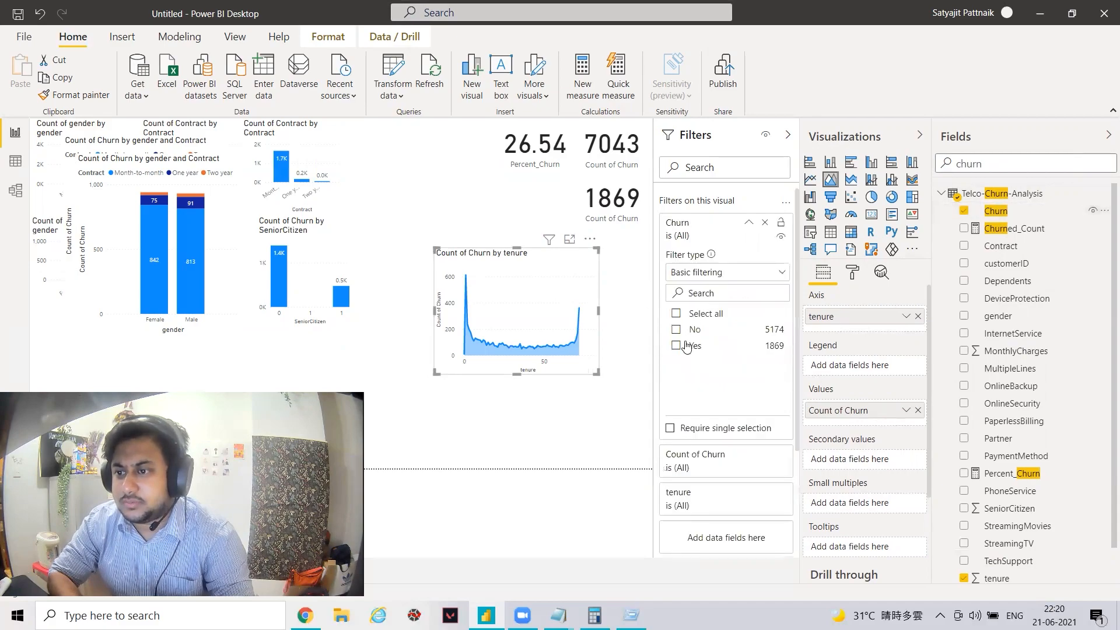
click(676, 347)
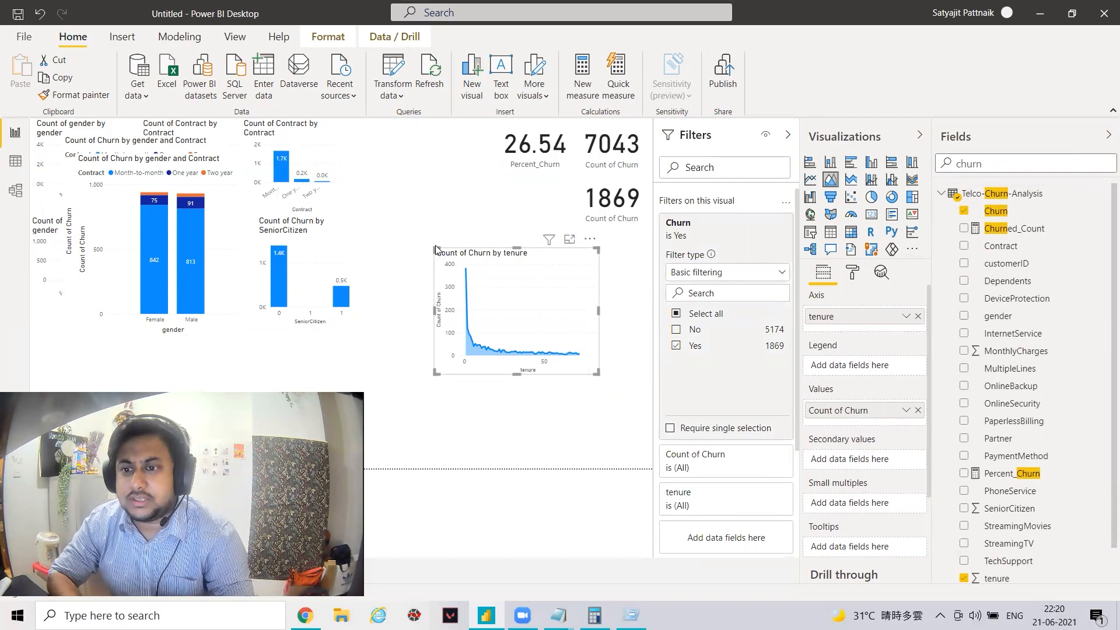
drag(434, 248, 241, 141)
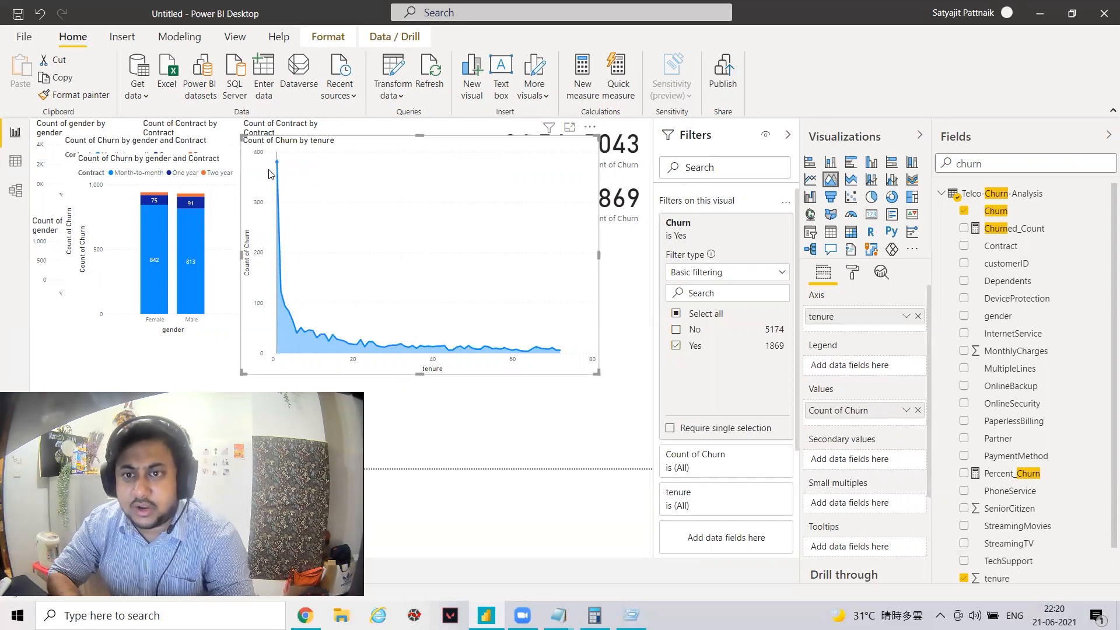
mouse_move(288, 180)
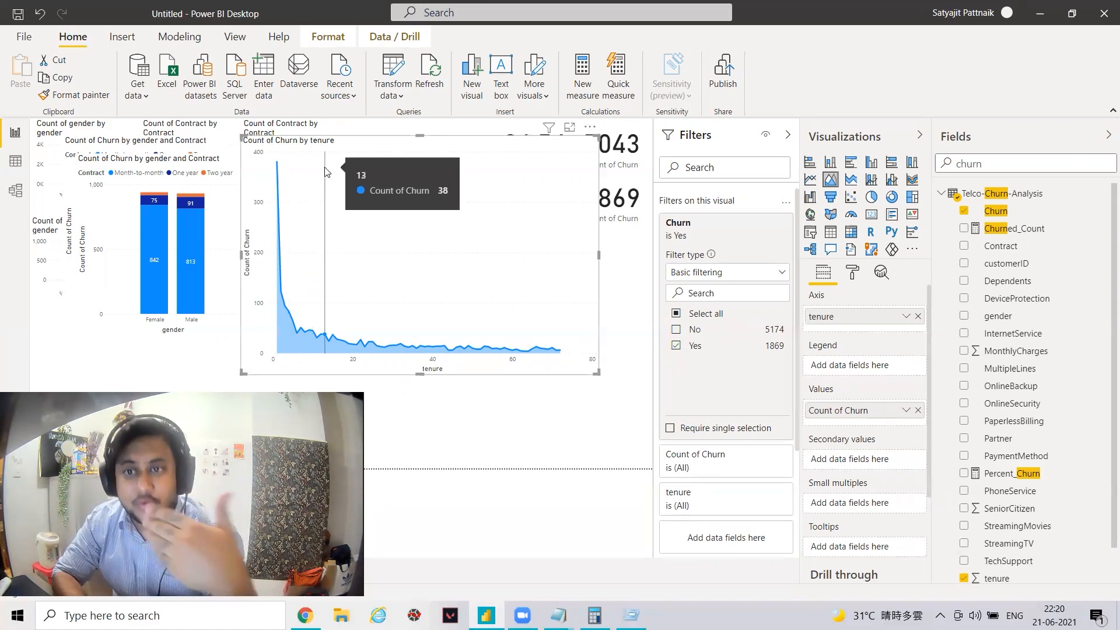
Step: Open the Power Query Editor through Transform data and start a conditional column named Tenure_Bins
click(391, 95)
click(430, 120)
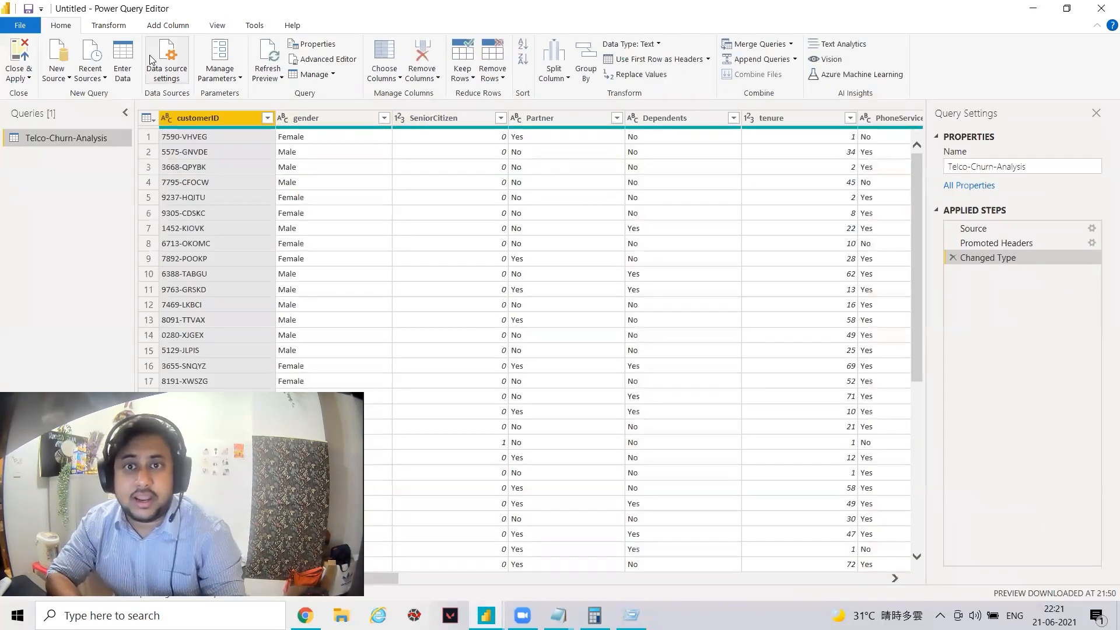
click(170, 26)
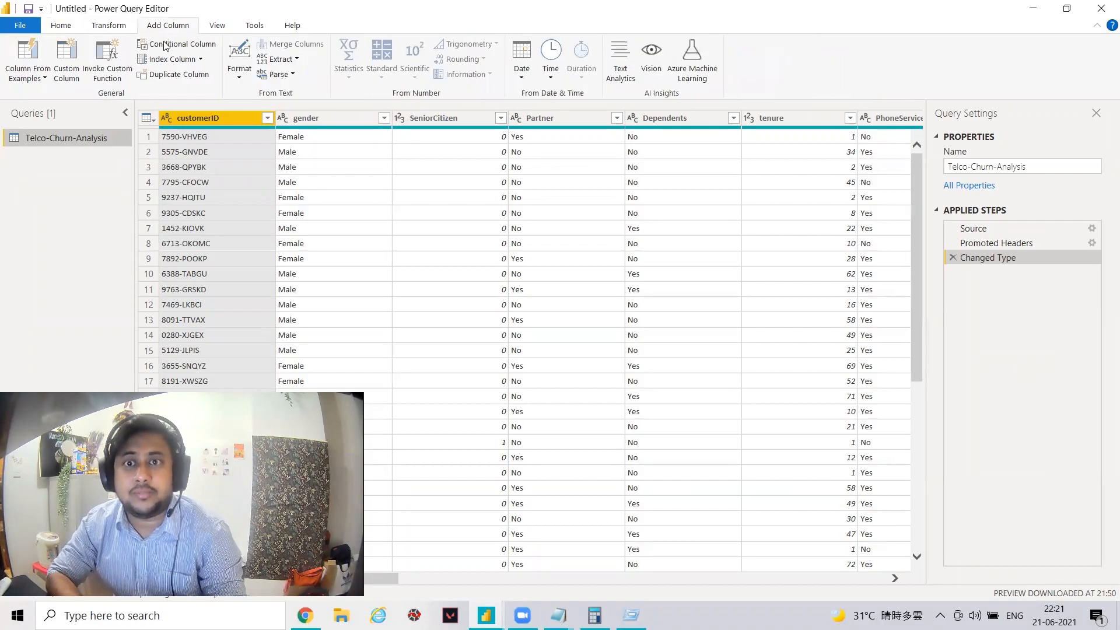
click(165, 46)
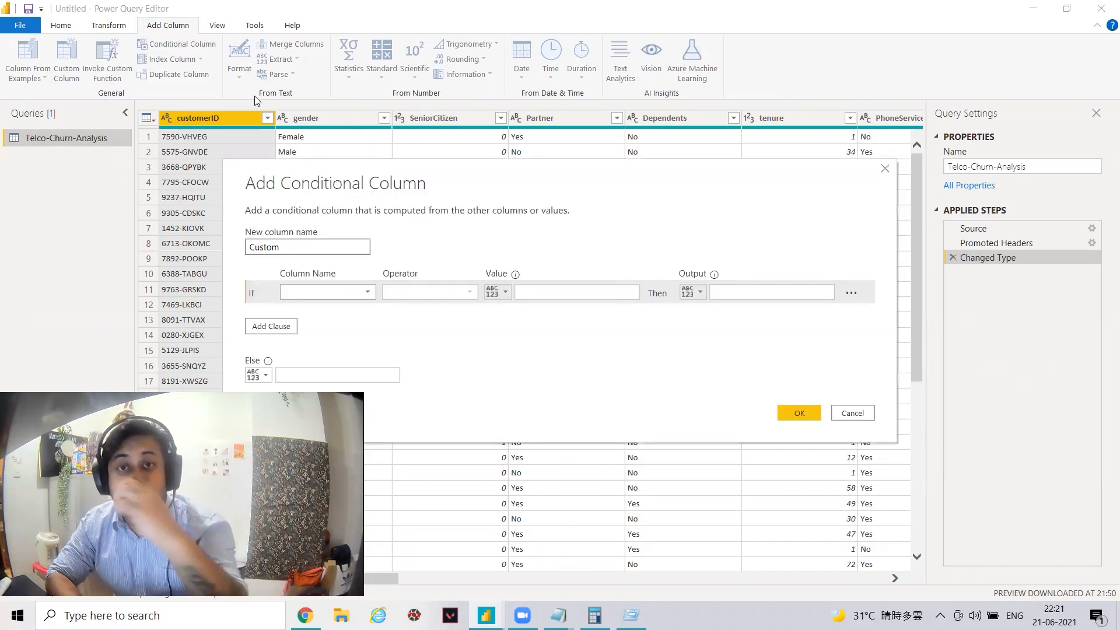
double_click(311, 258)
text(Tenure_Bins)
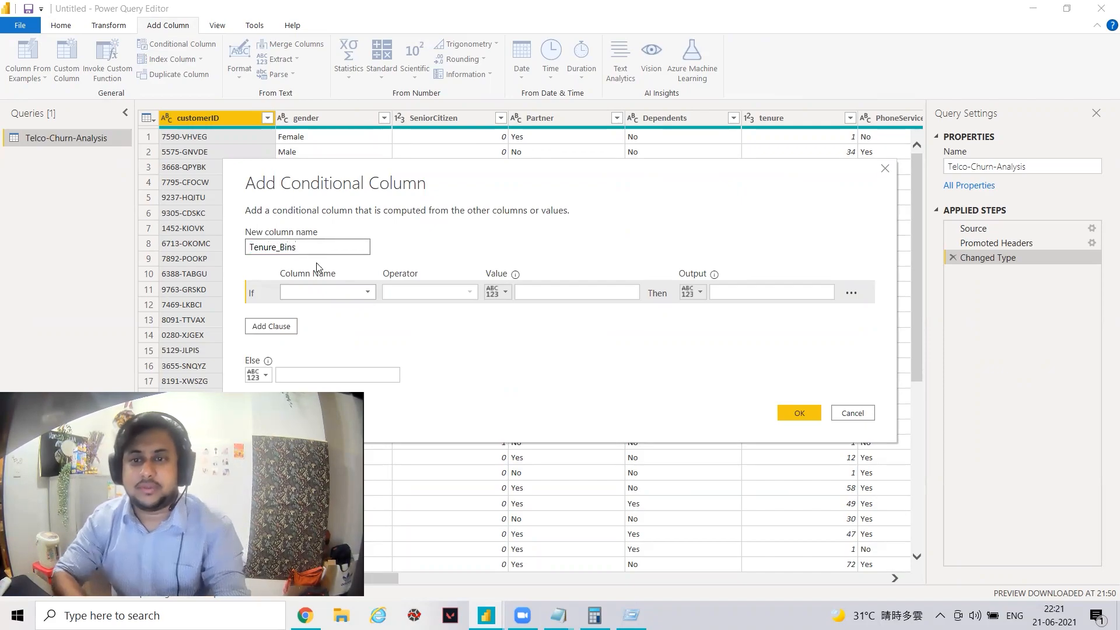
Step: Define the first Tenure_Bins clause: if tenure is greater than 50, output ">50"
click(322, 293)
click(298, 380)
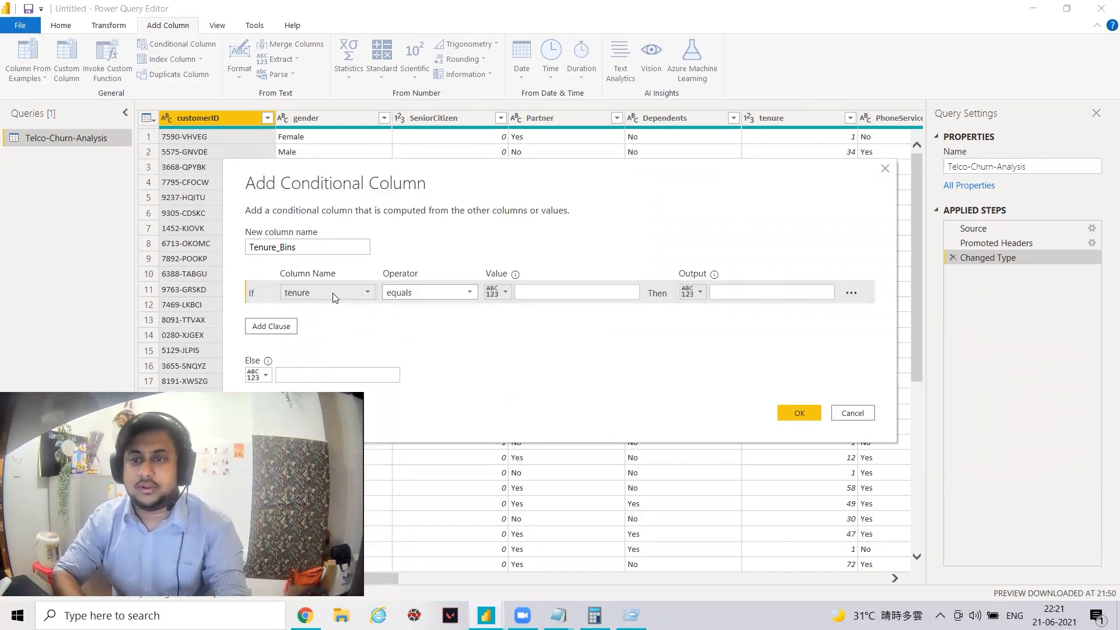
click(417, 297)
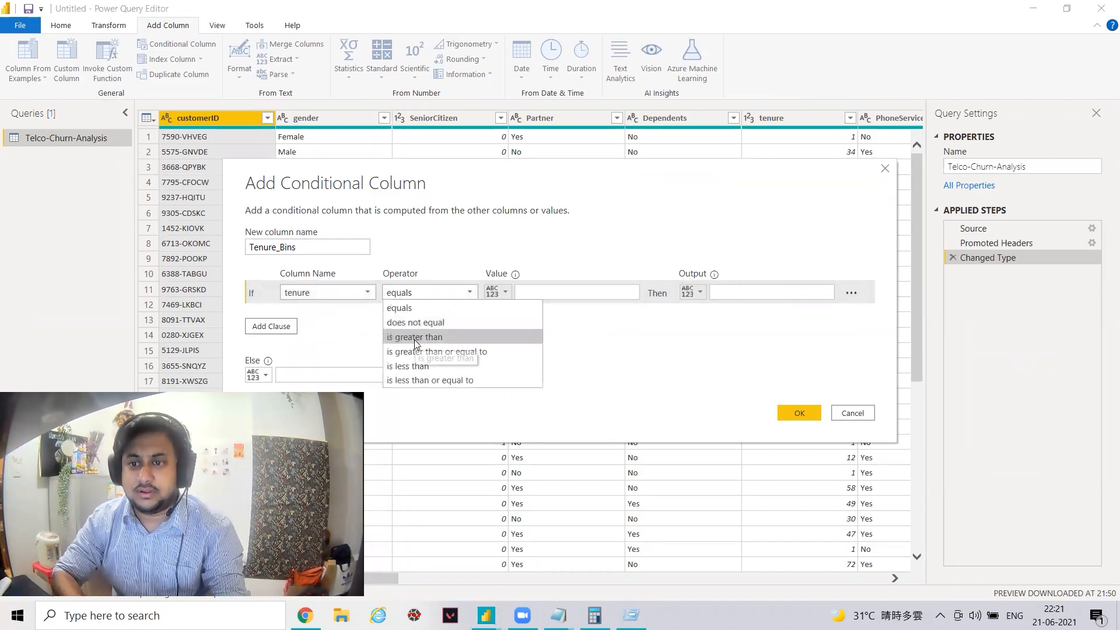
click(481, 337)
click(560, 295)
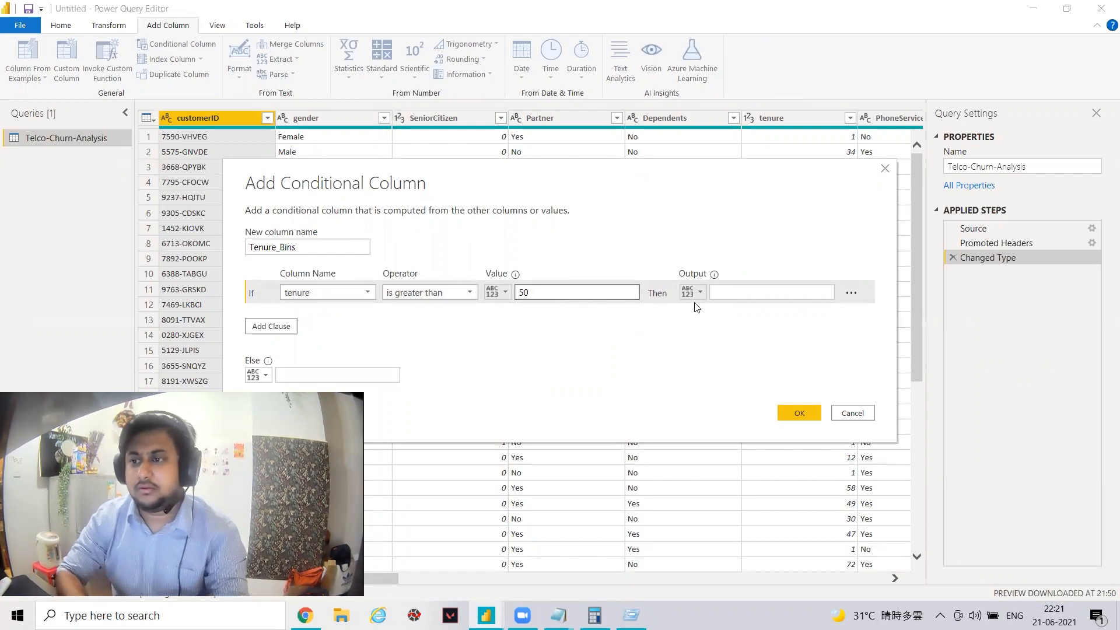
click(730, 290)
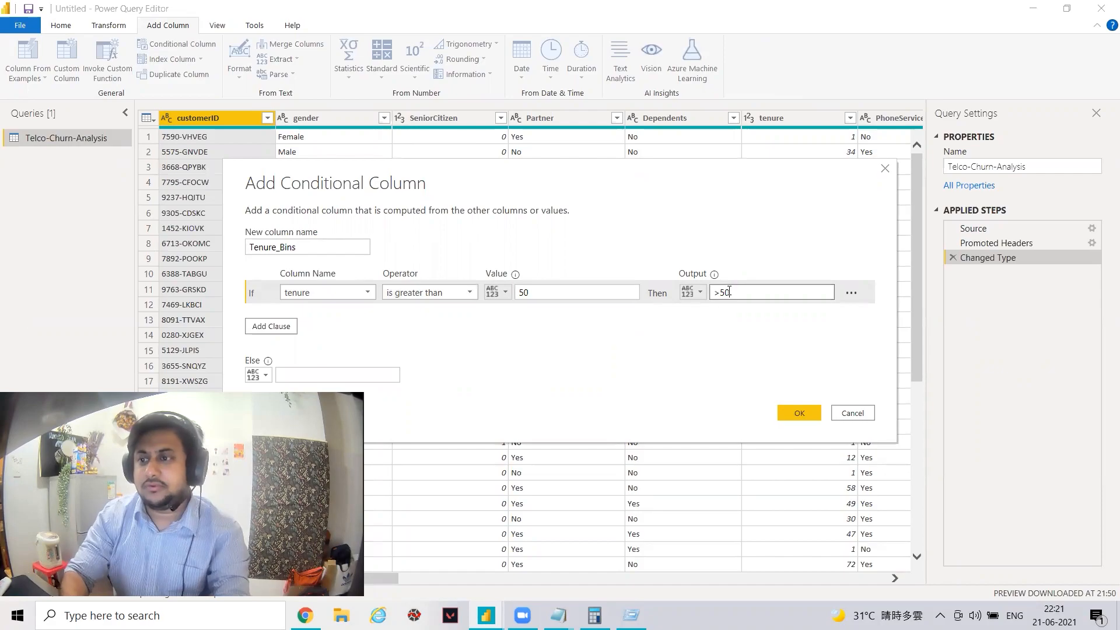
Step: Add a second clause to Tenure_Bins: if tenure is greater than 20, output "20-50"
click(274, 328)
click(338, 321)
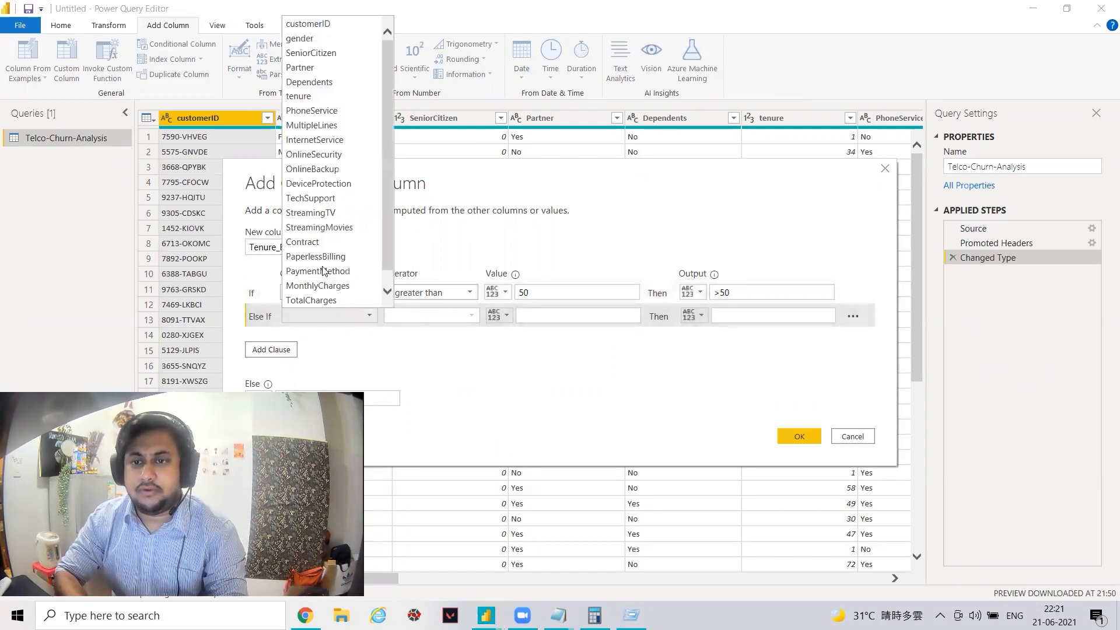
key(t)
key(t)
key(Return)
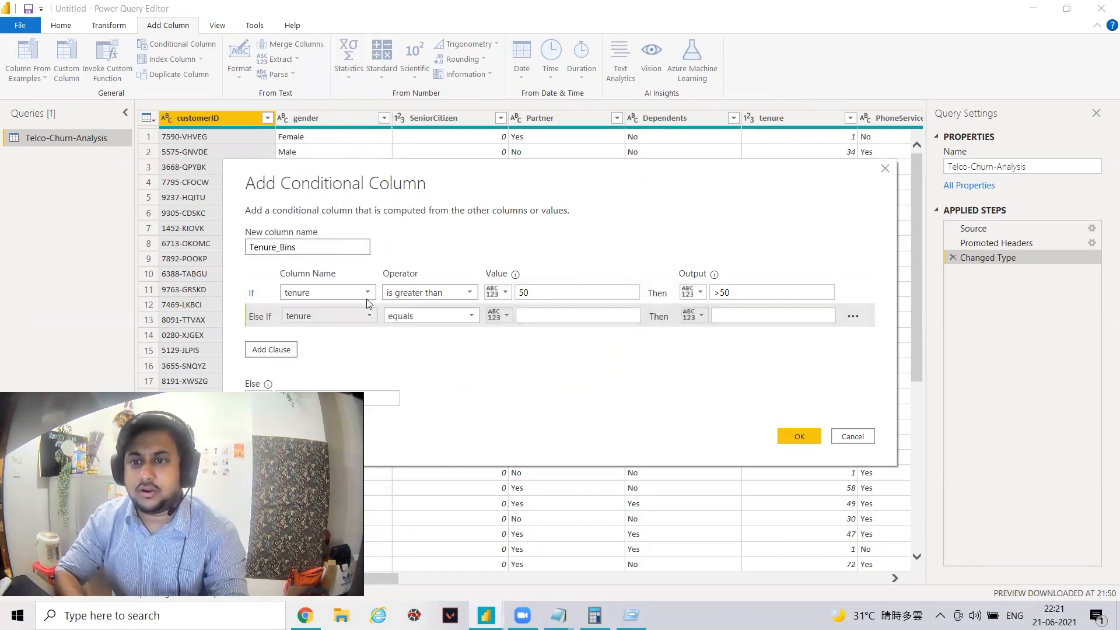
click(396, 315)
click(418, 360)
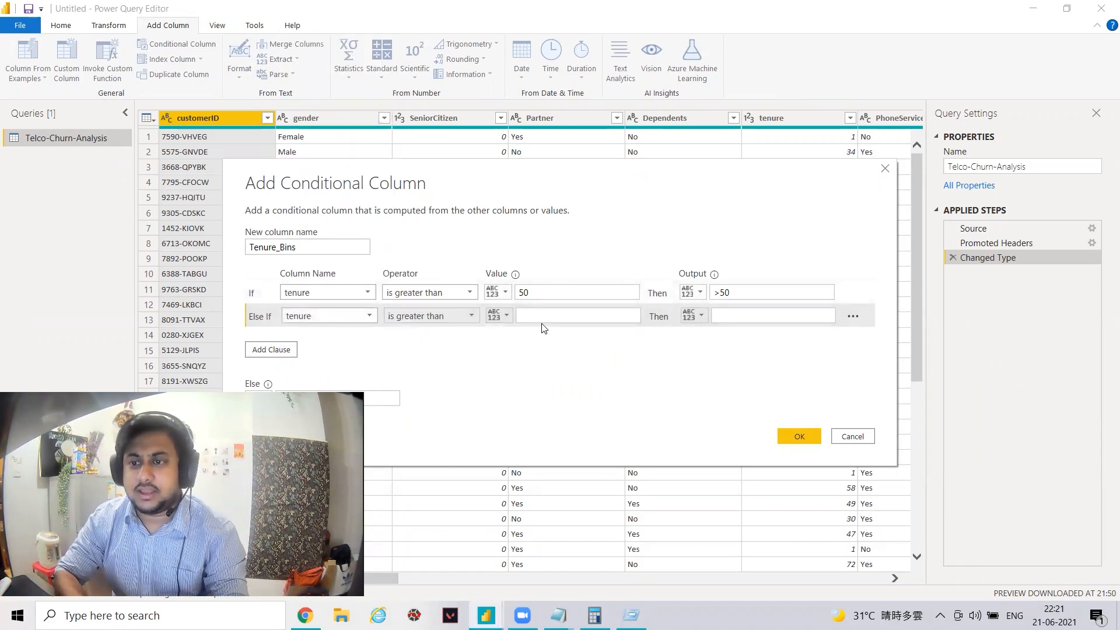
click(549, 317)
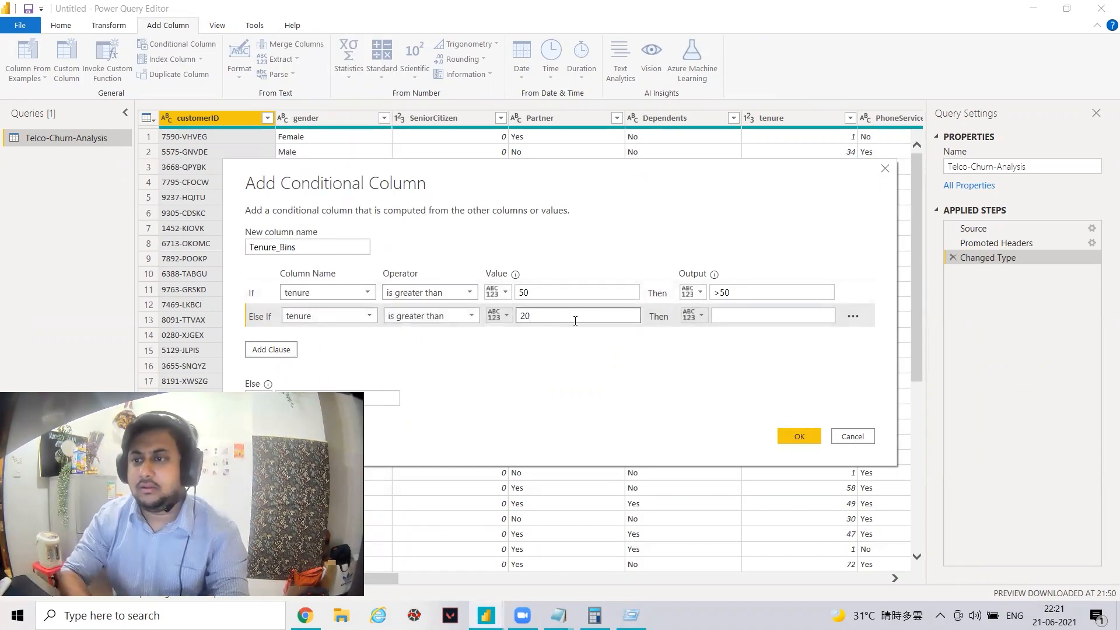
text(20)
click(735, 315)
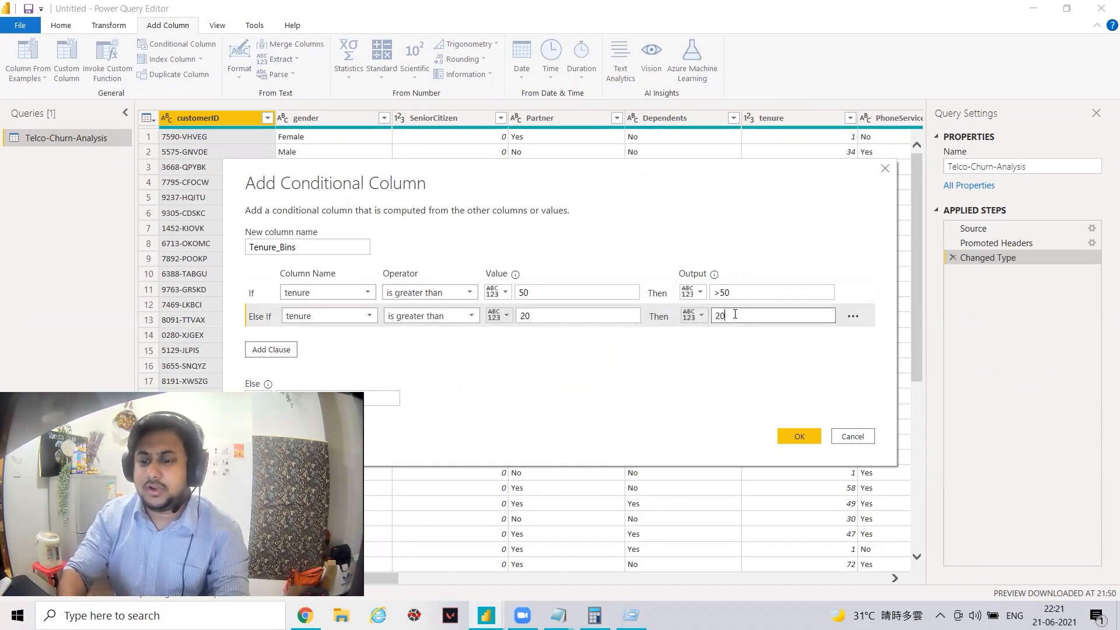
Step: Add a third clause to Tenure_Bins and base it on the tenure column
click(279, 349)
click(309, 339)
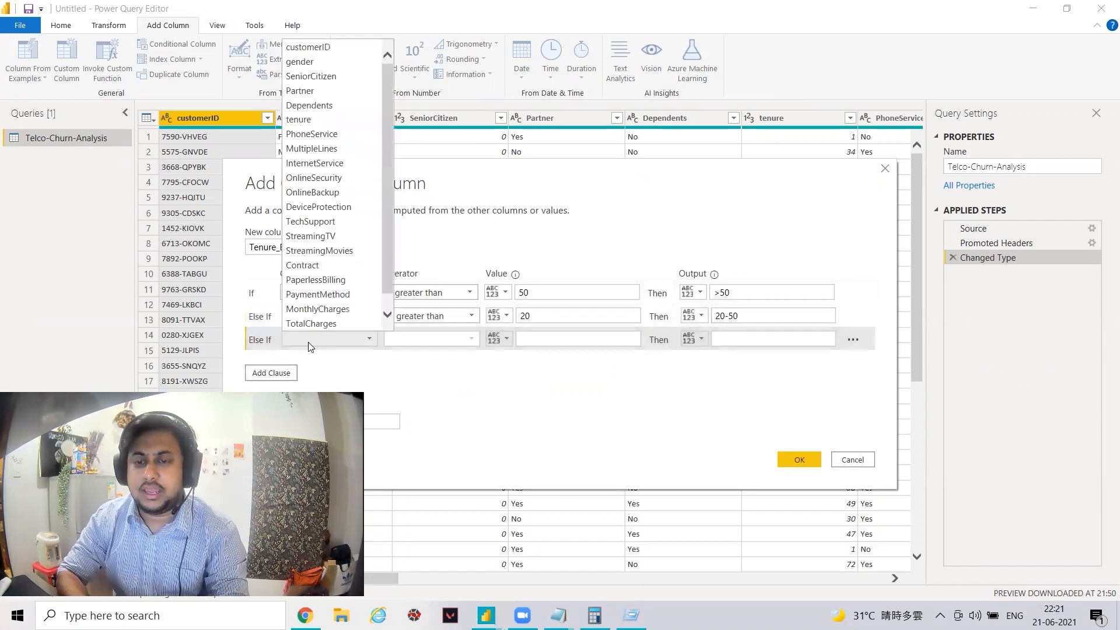
key(t)
key(Return)
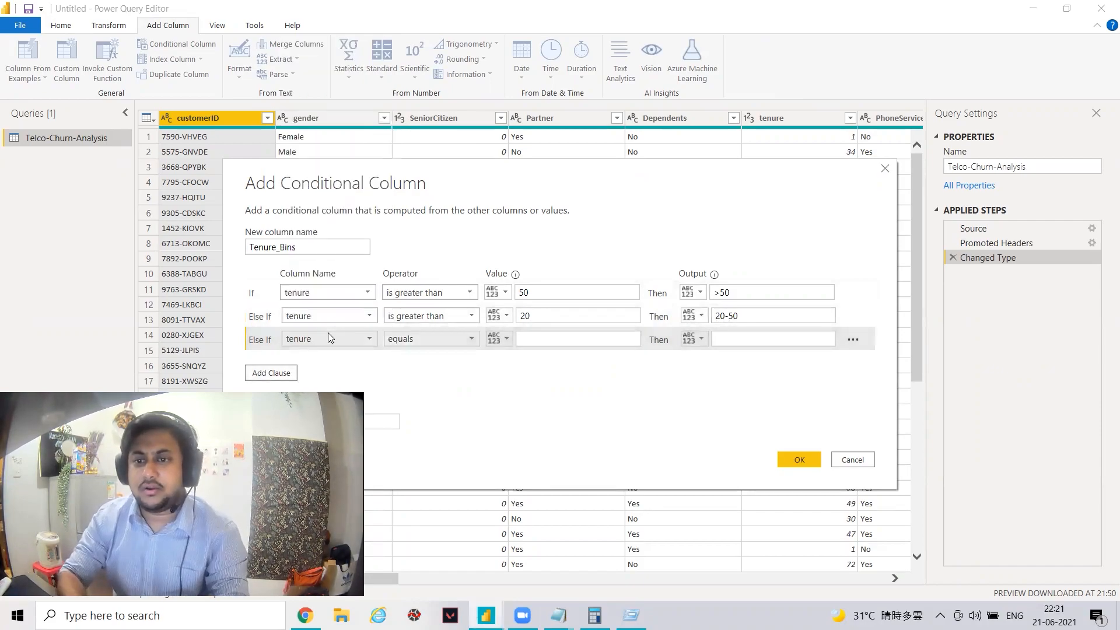
key(Tab)
key(alt+Down)
key(Down)
key(Down)
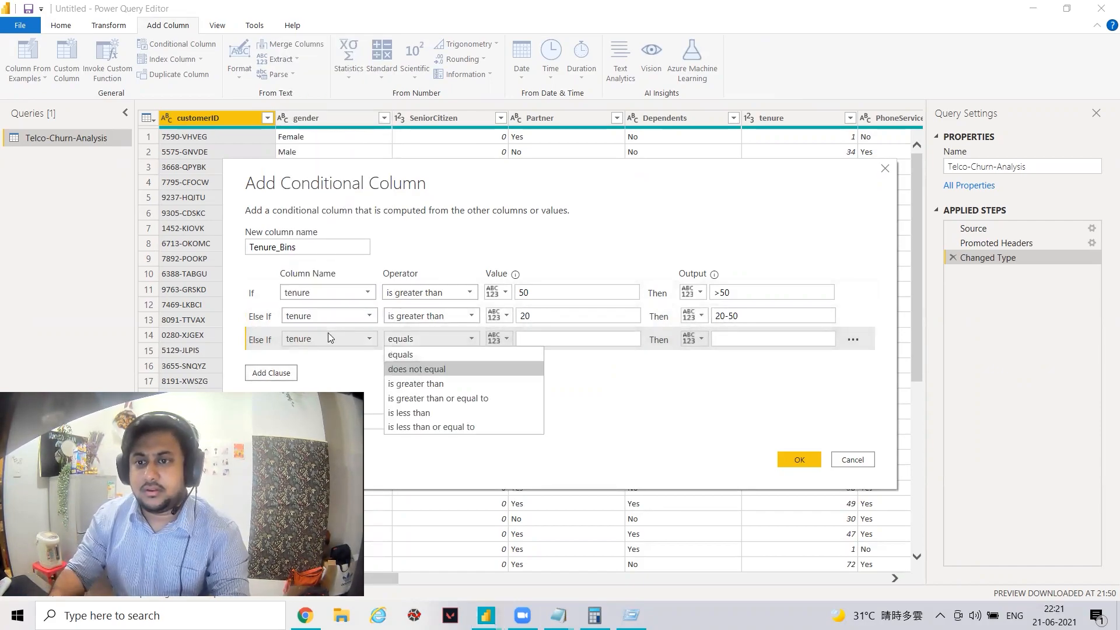
key(Return)
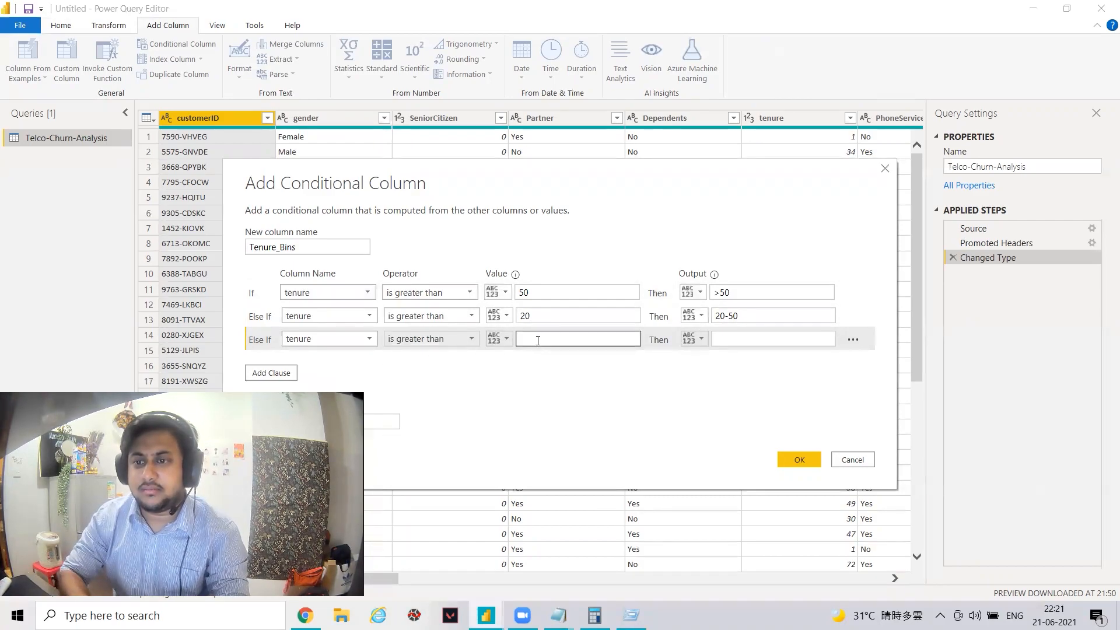
click(425, 340)
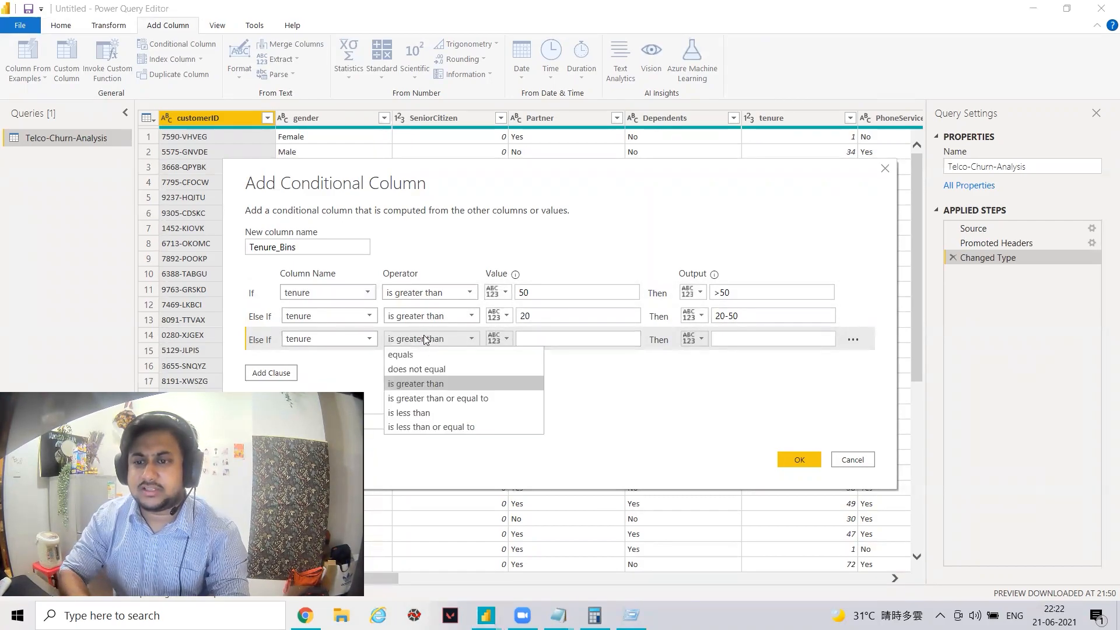
click(424, 413)
click(545, 341)
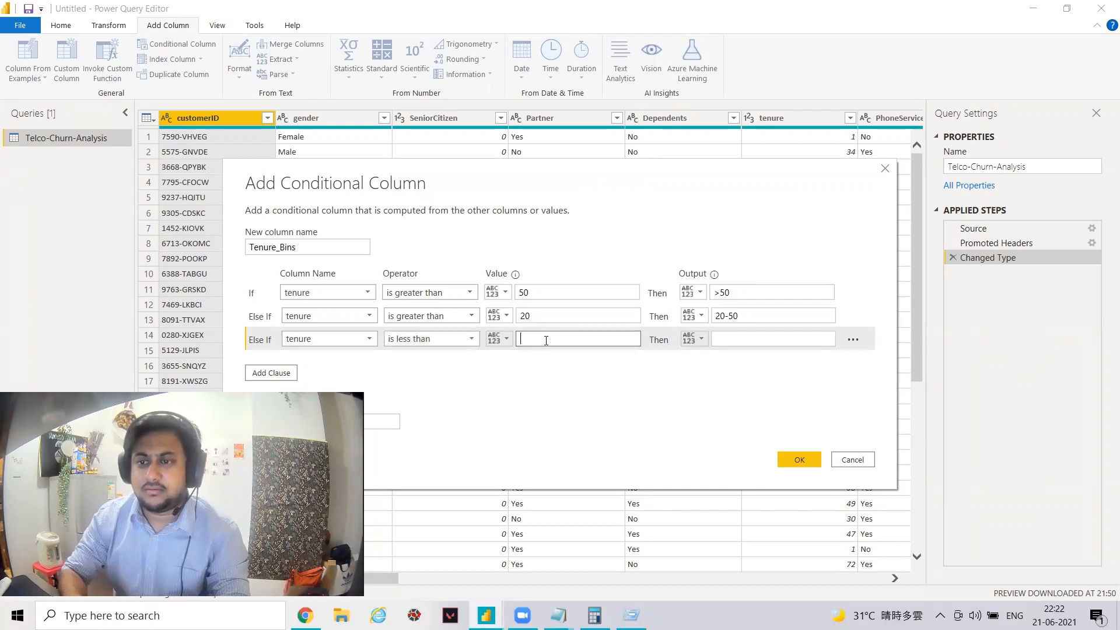
click(425, 339)
click(423, 385)
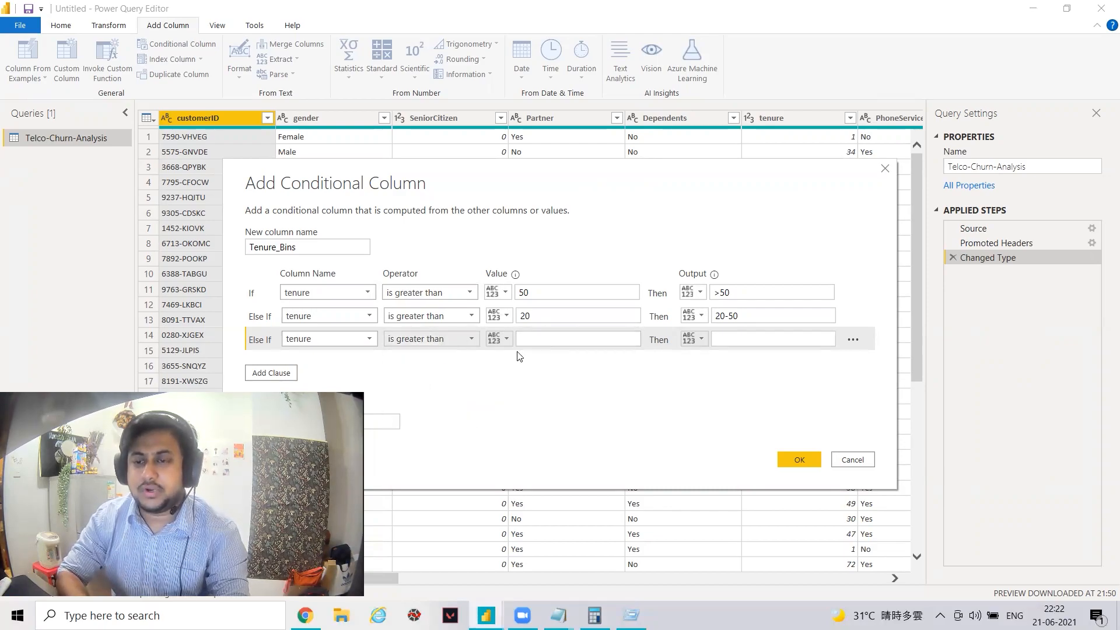
click(543, 340)
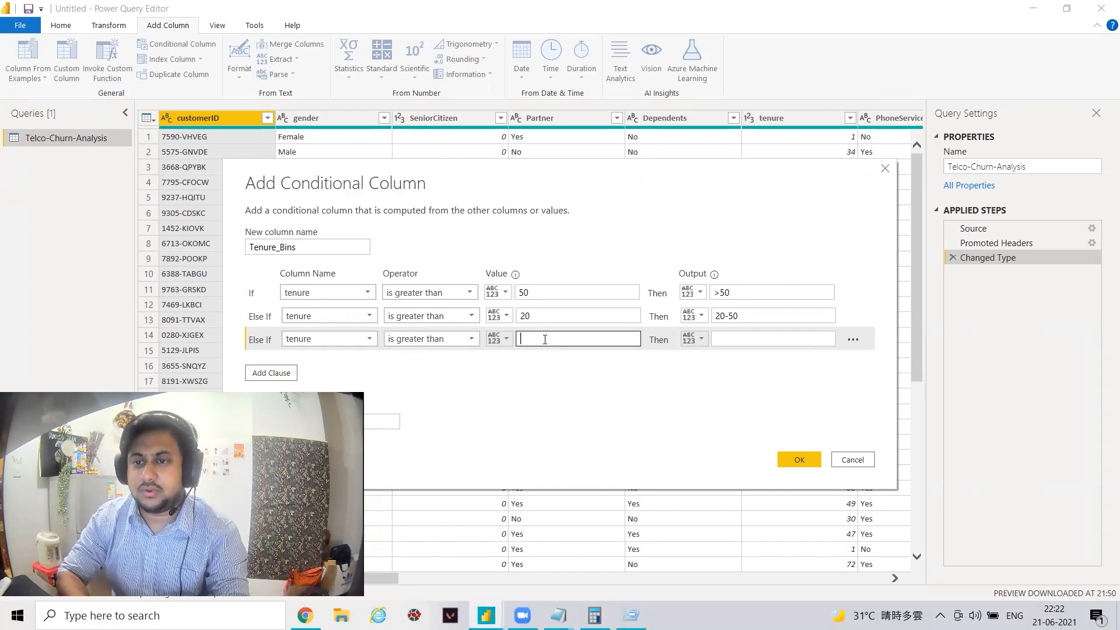
Step: Complete the third Tenure_Bins clause as greater than or equal to 0 with output "0-20", and create the conditional column
click(459, 339)
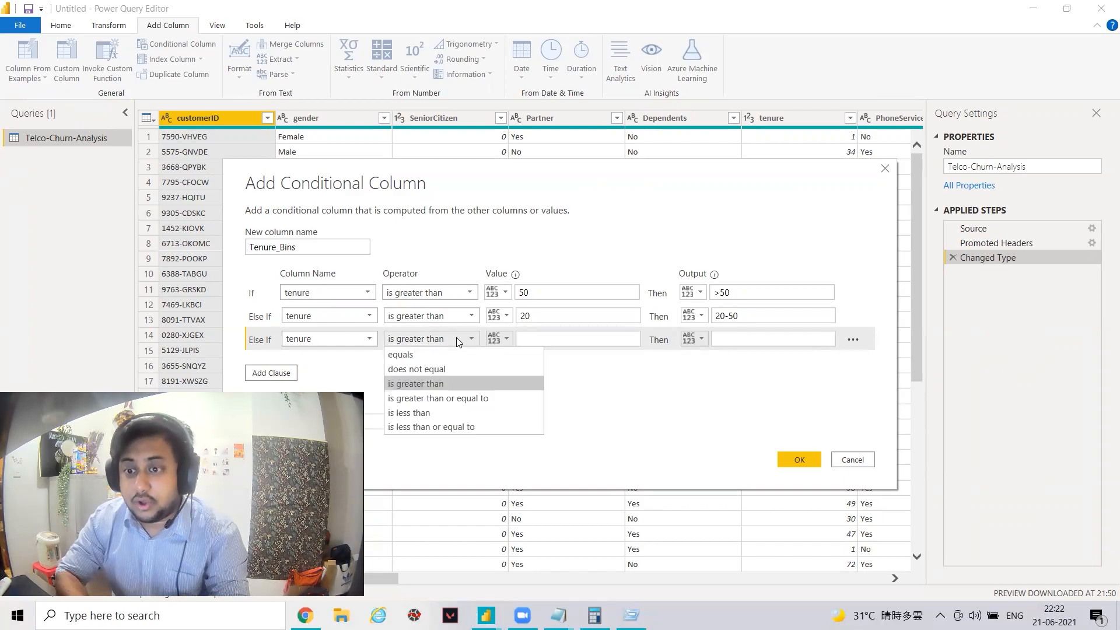
click(459, 399)
click(549, 343)
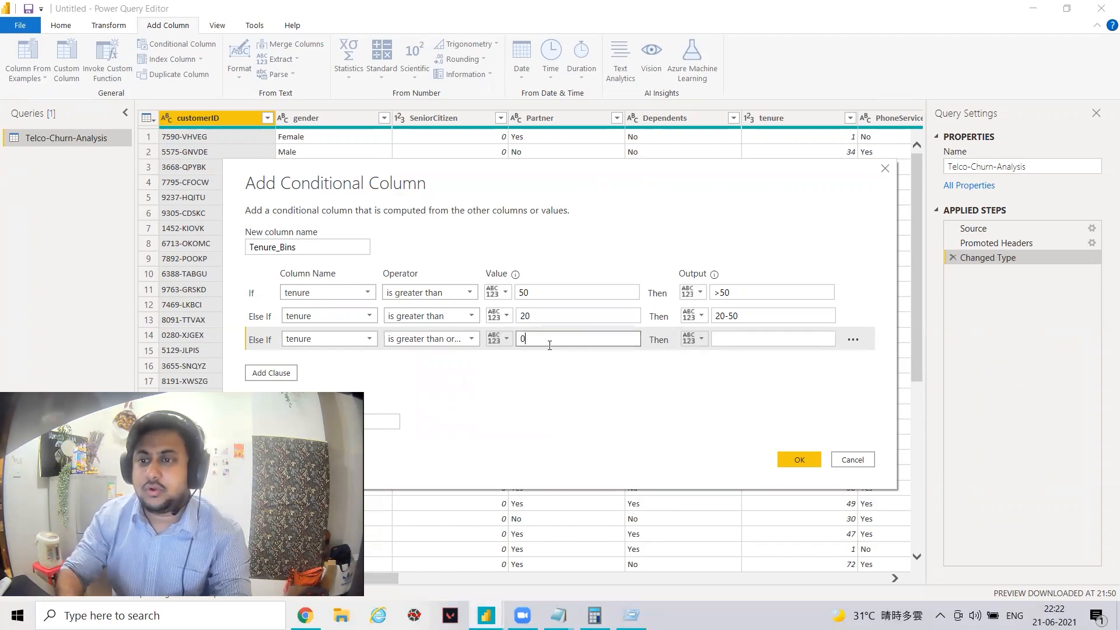
click(730, 339)
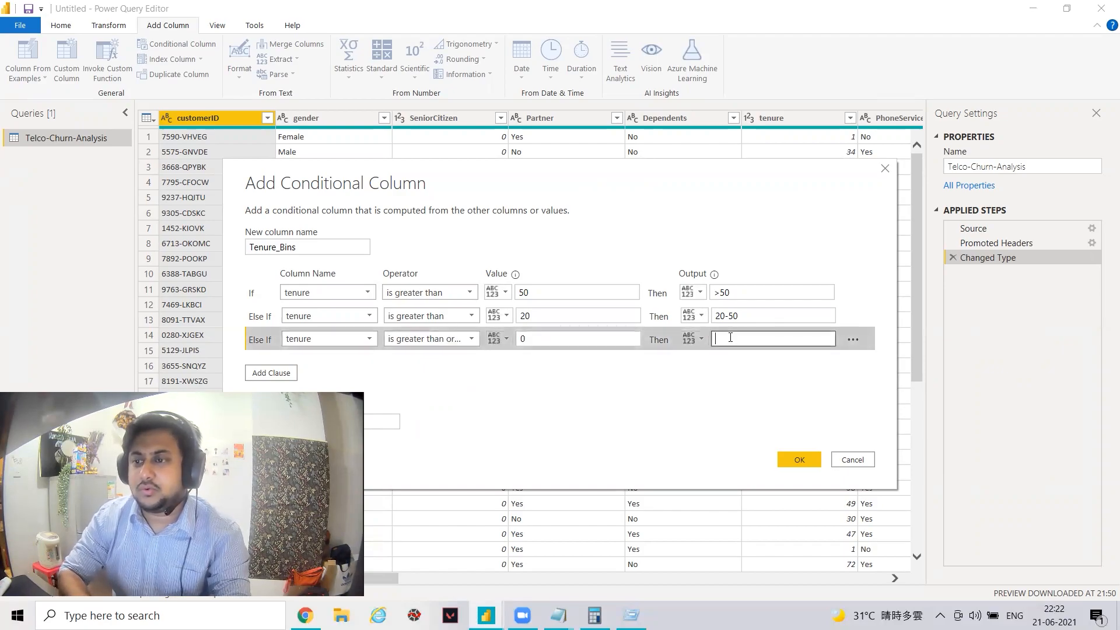
text(0-20)
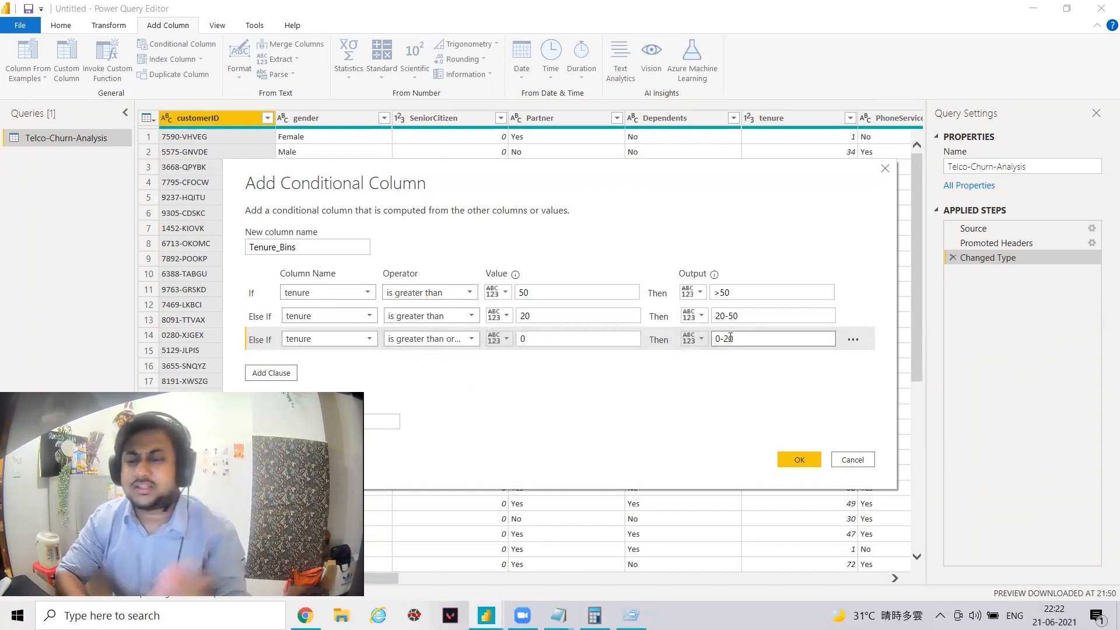
click(797, 459)
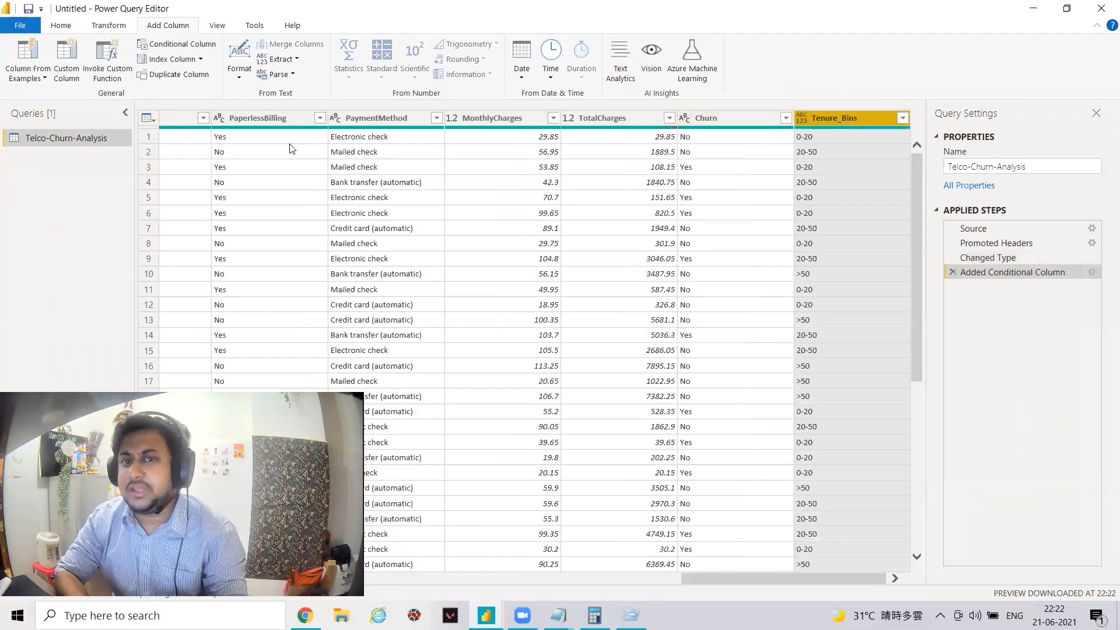
Step: Close the Power Query Editor and apply the query changes to the Power BI report
click(61, 27)
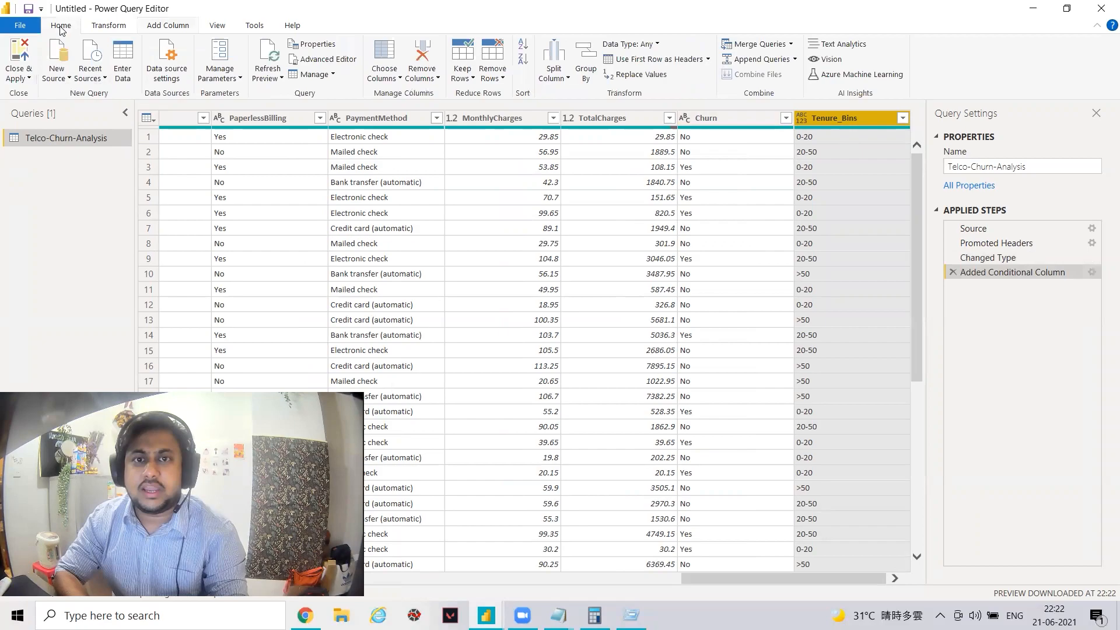
click(29, 80)
click(47, 94)
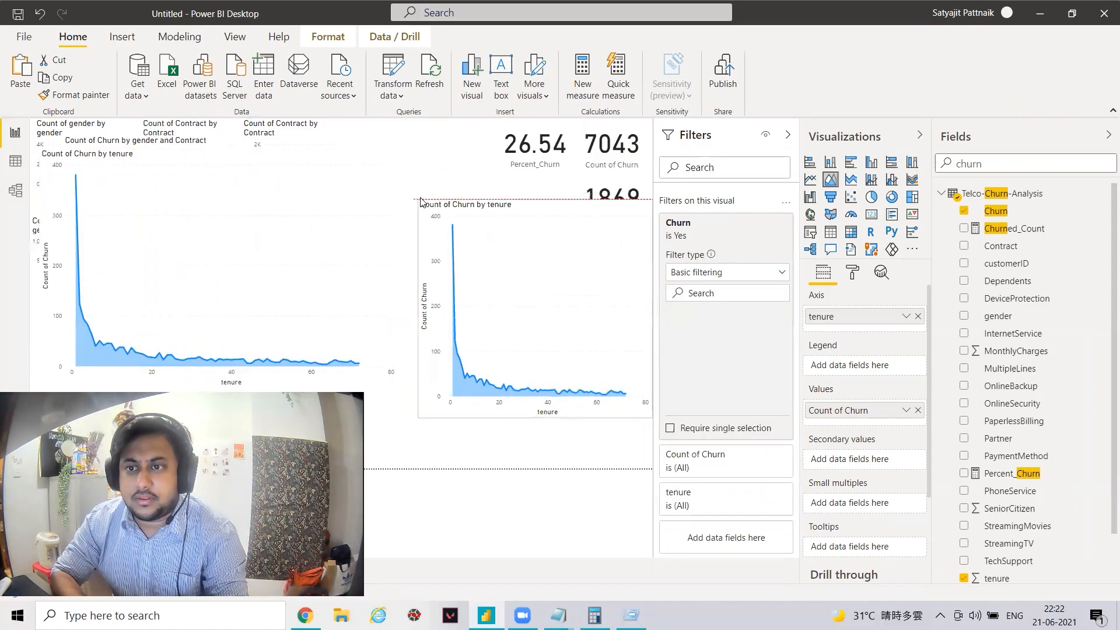
Step: Move the smaller churn-by-tenure area chart clear of the larger one and replace tenure with Tenure_Bins on its axis
drag(510, 255, 494, 253)
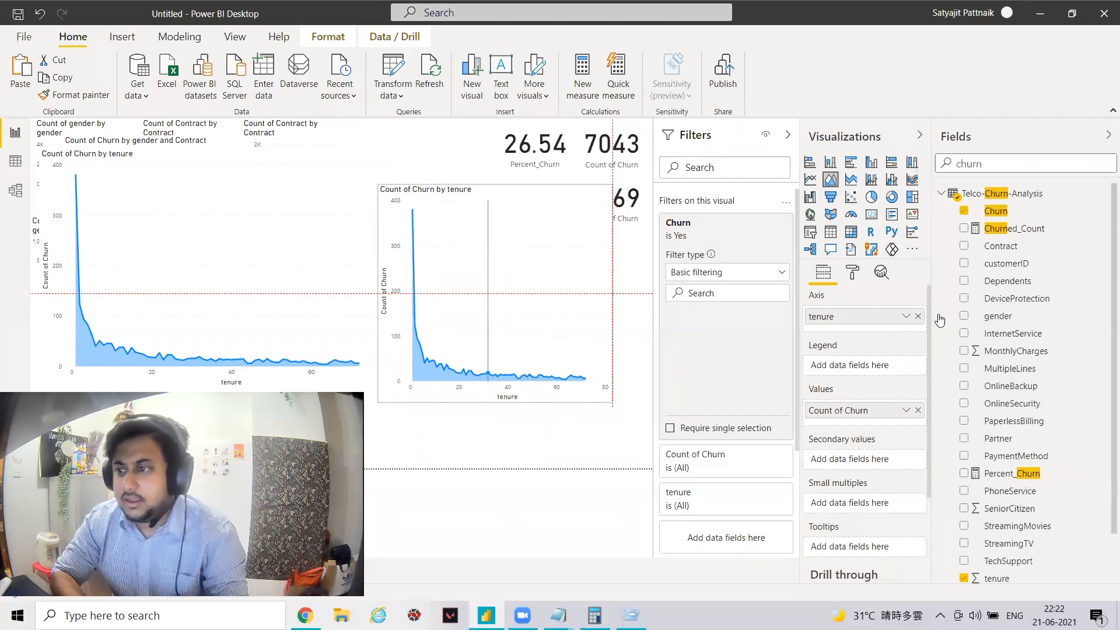
double_click(1004, 165)
text(ten)
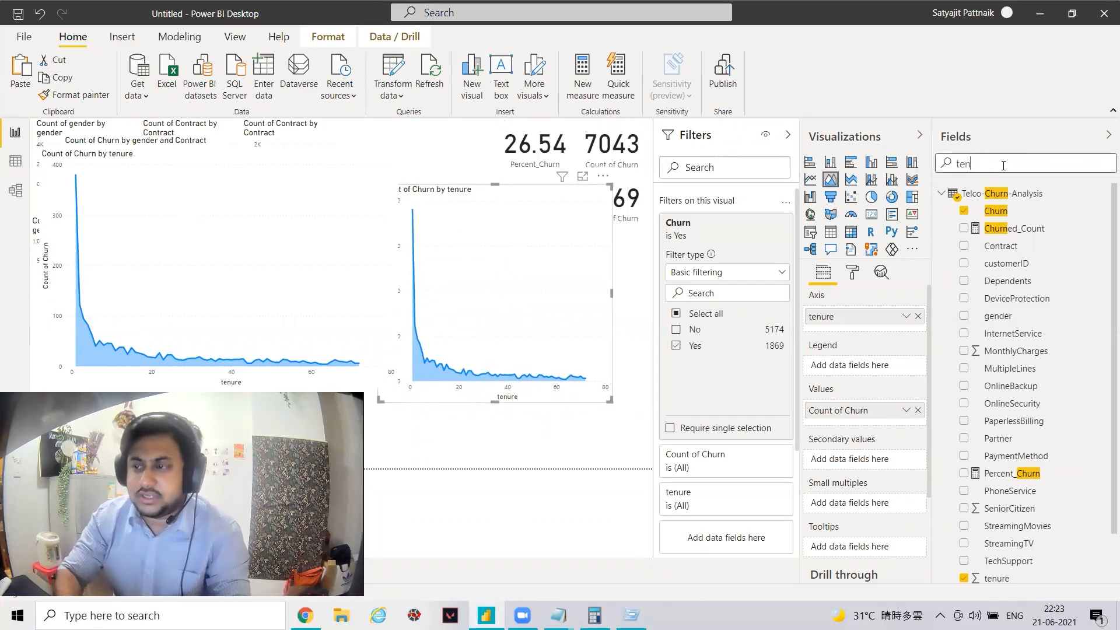
text(ure)
drag(1006, 228, 846, 317)
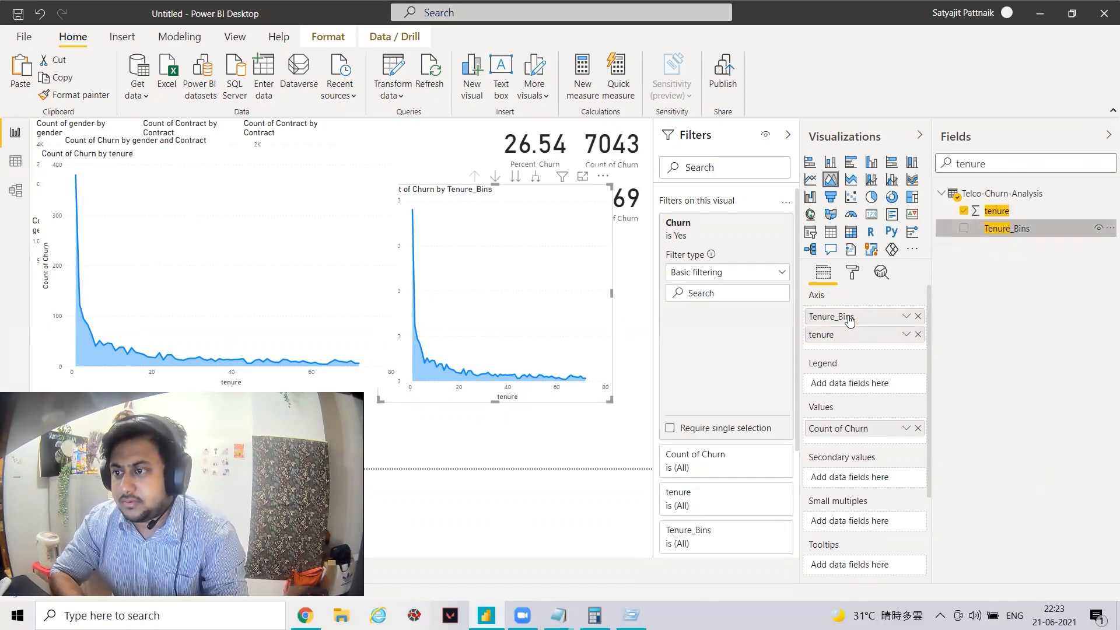
click(918, 317)
click(918, 316)
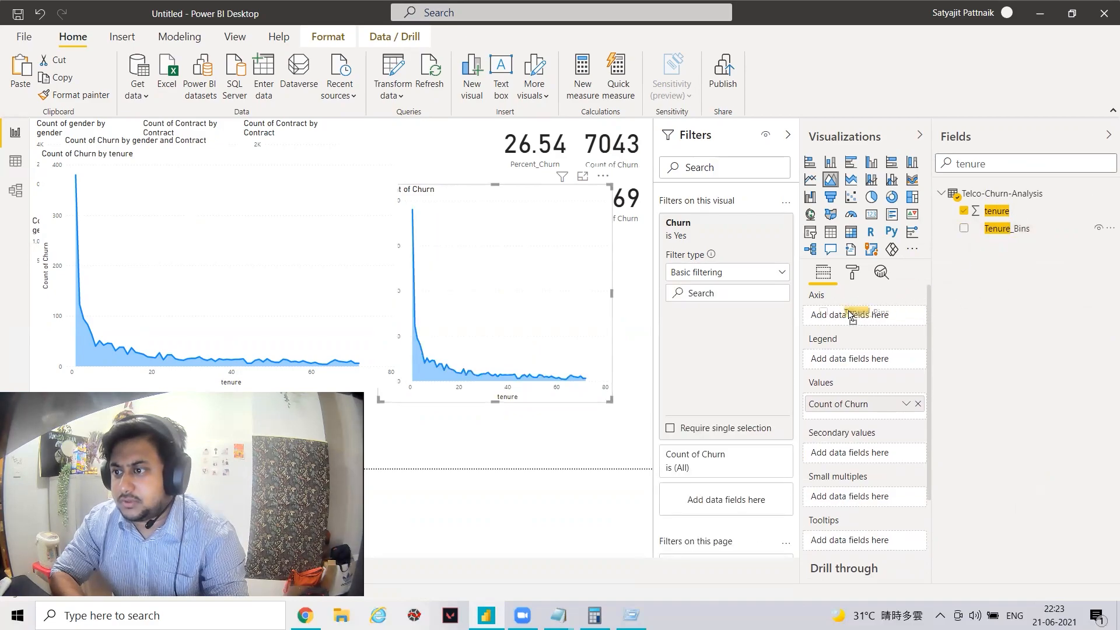
drag(850, 317, 846, 317)
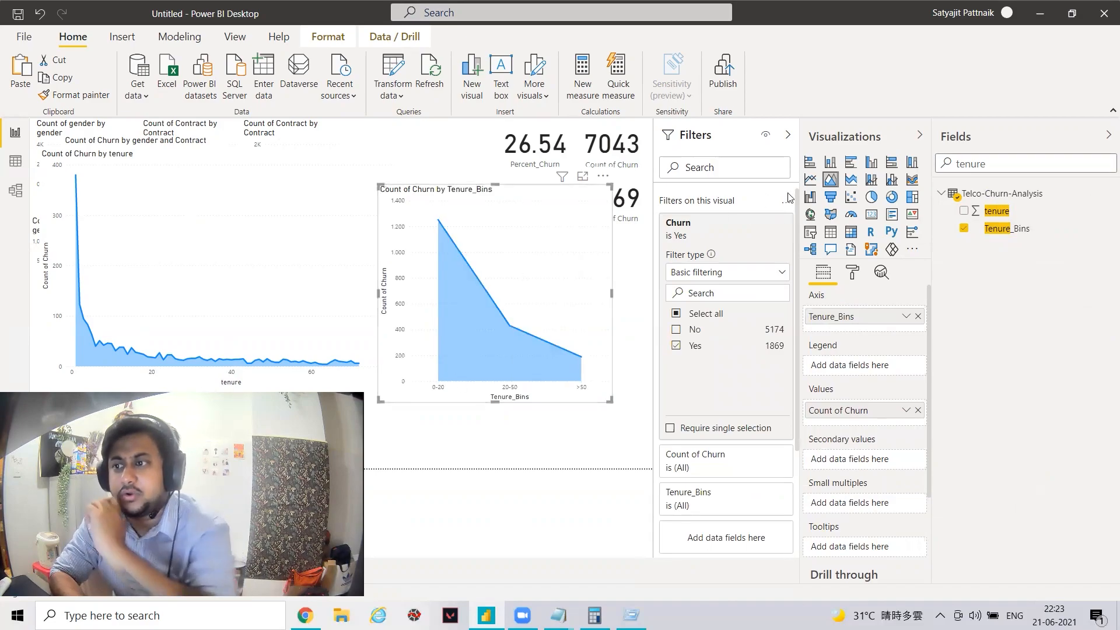
Step: Convert the Tenure_Bins area chart to a stacked column chart and move it partly over the larger churn-by-tenure area chart
click(832, 166)
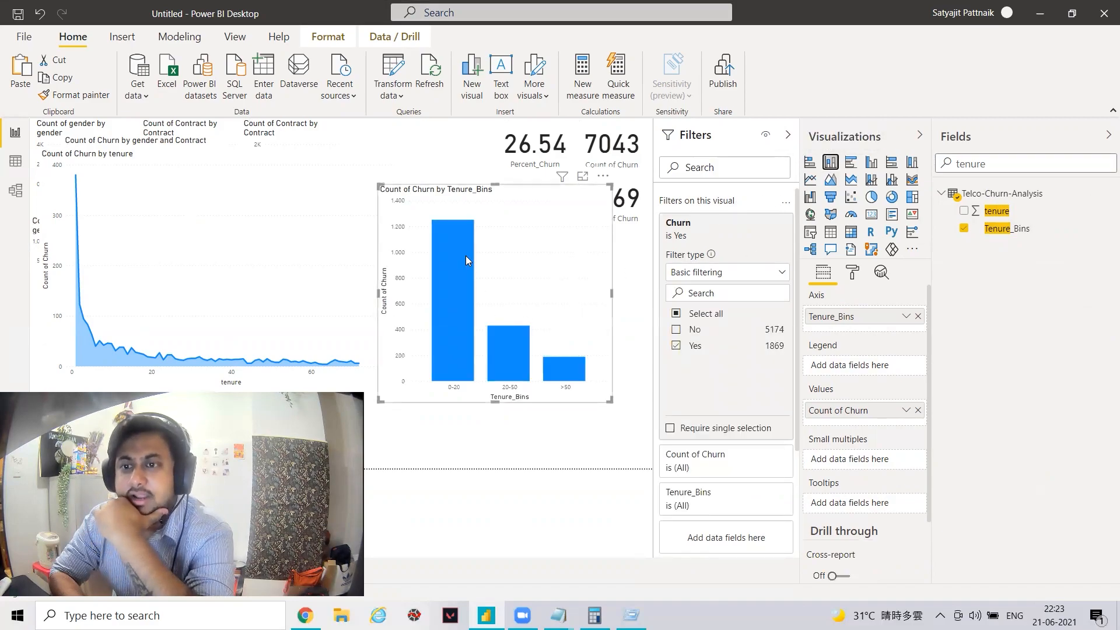
mouse_move(465, 257)
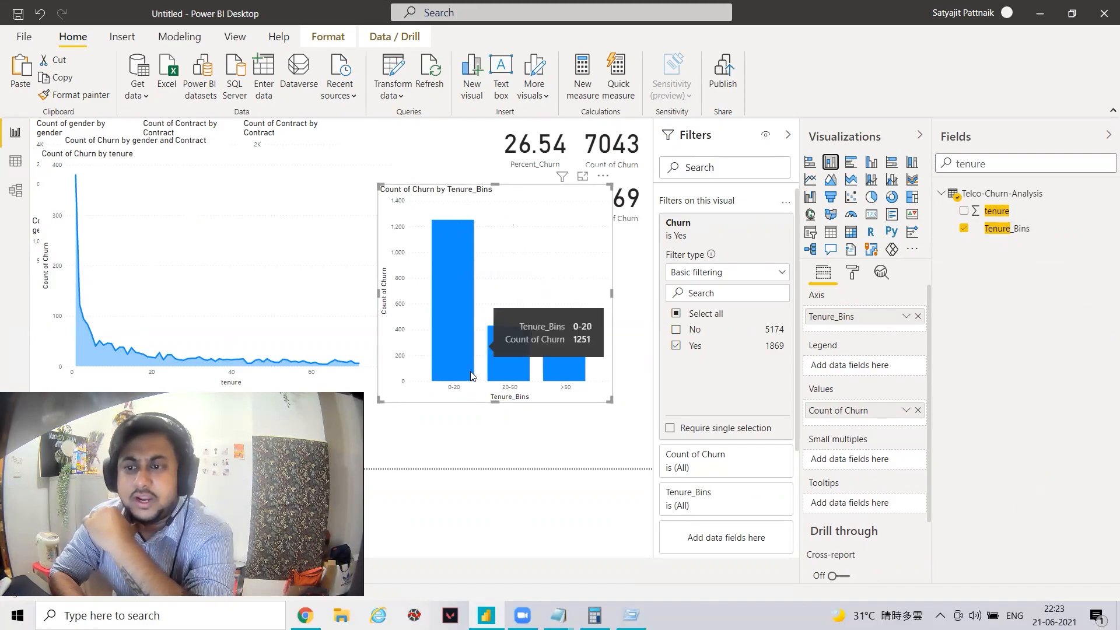
mouse_move(277, 282)
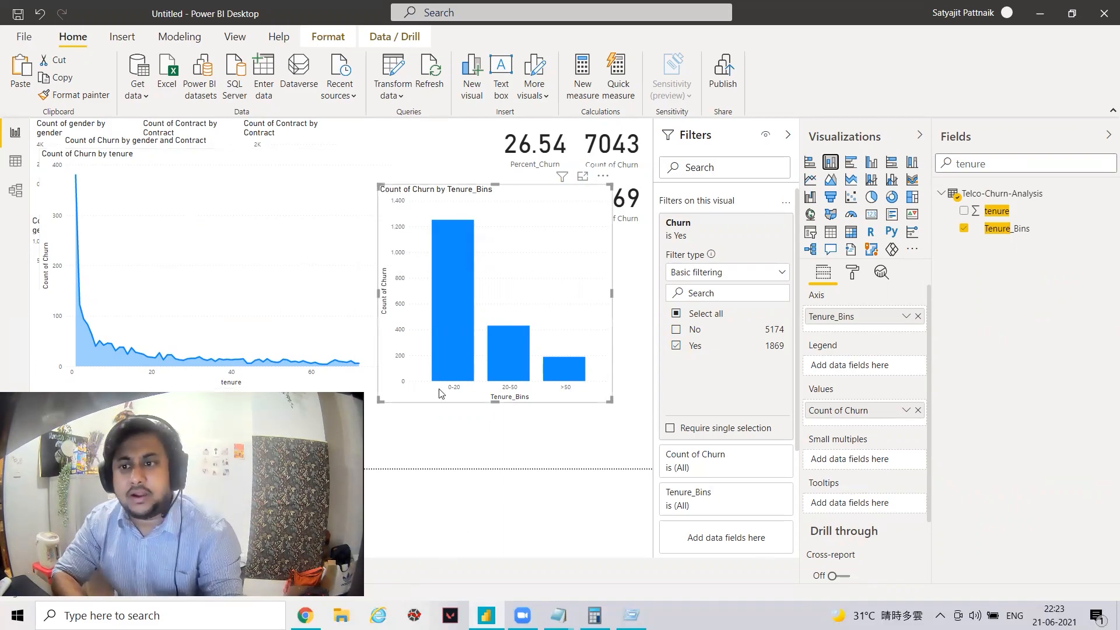
drag(540, 245, 532, 216)
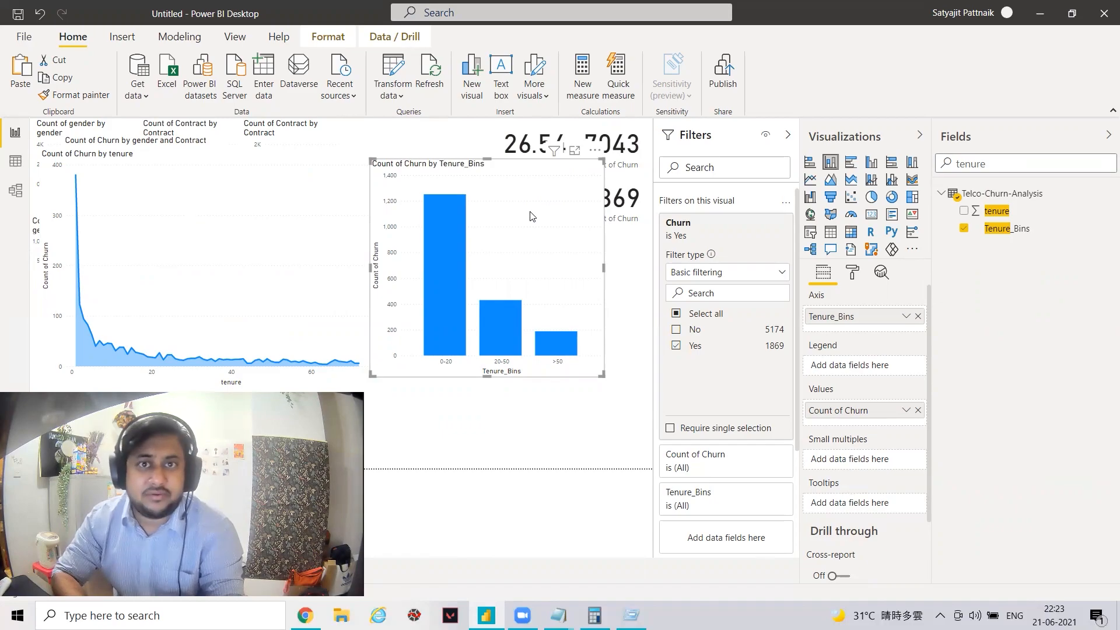
drag(532, 216, 391, 206)
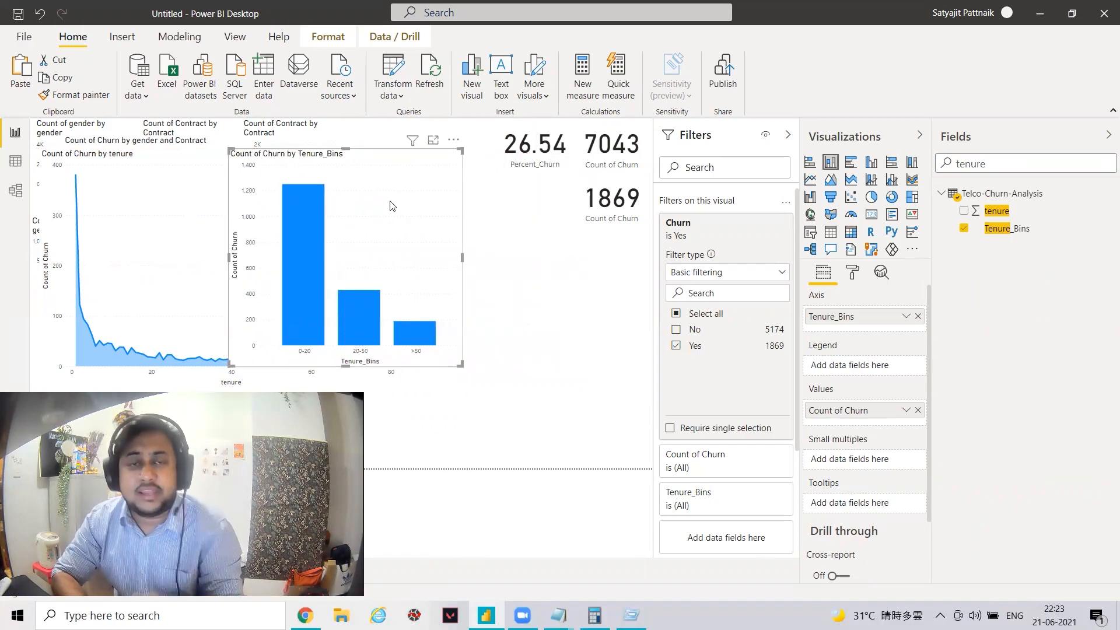